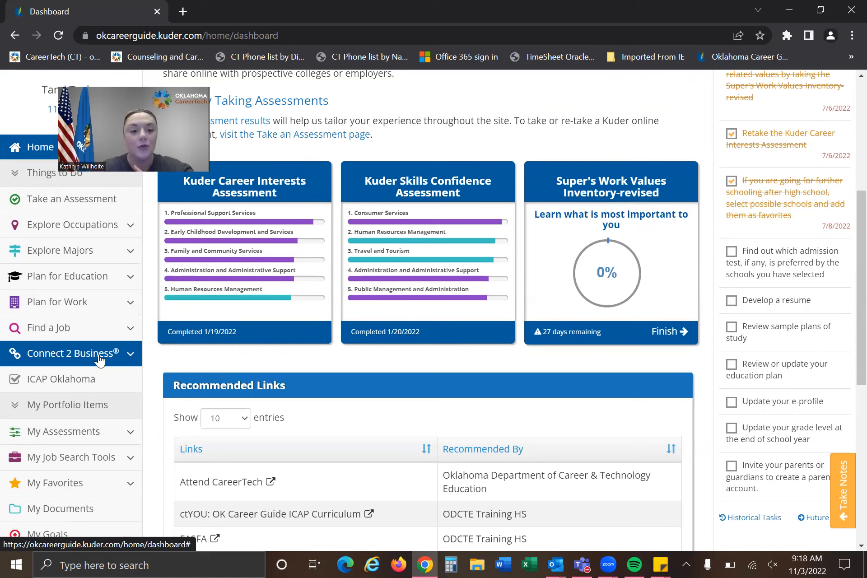
Open Search for Businesses under Connect 2 Business to list the 467 businesses.
click(134, 365)
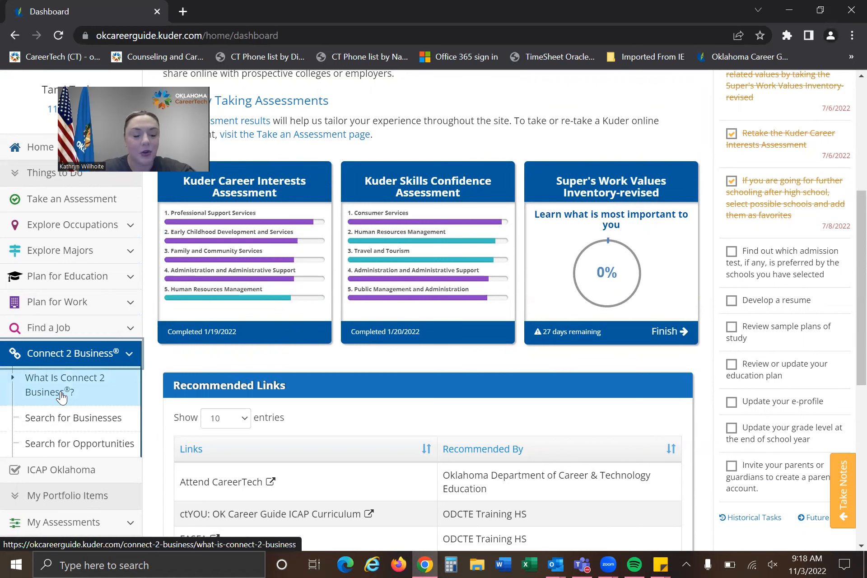
scroll(61, 388, down, 1)
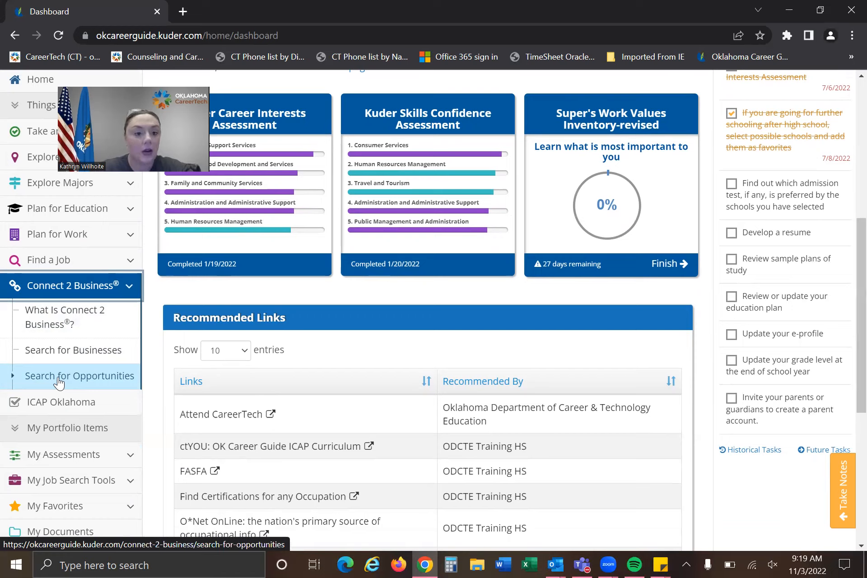
click(63, 355)
Review the 467-business table, then expand the keyword, cluster, city and region filter options.
scroll(238, 275, down, 4)
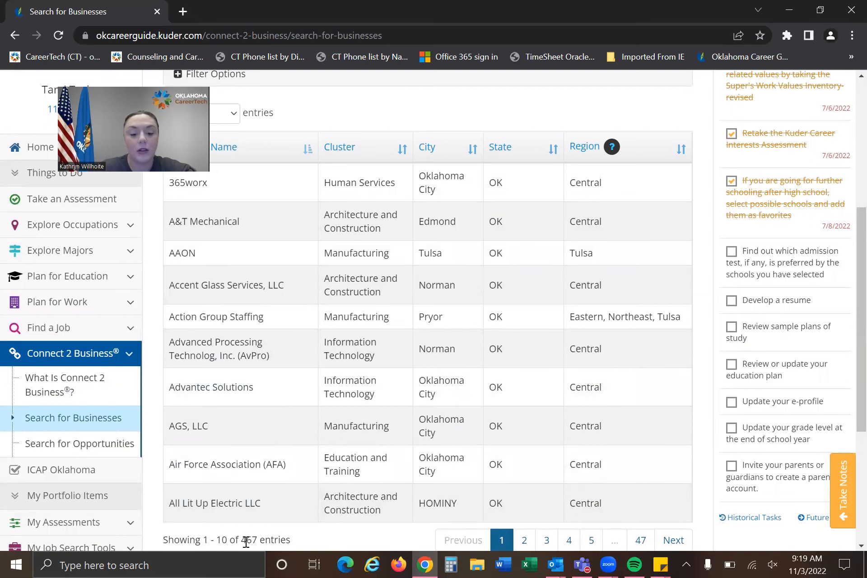
drag(246, 541, 261, 544)
click(258, 518)
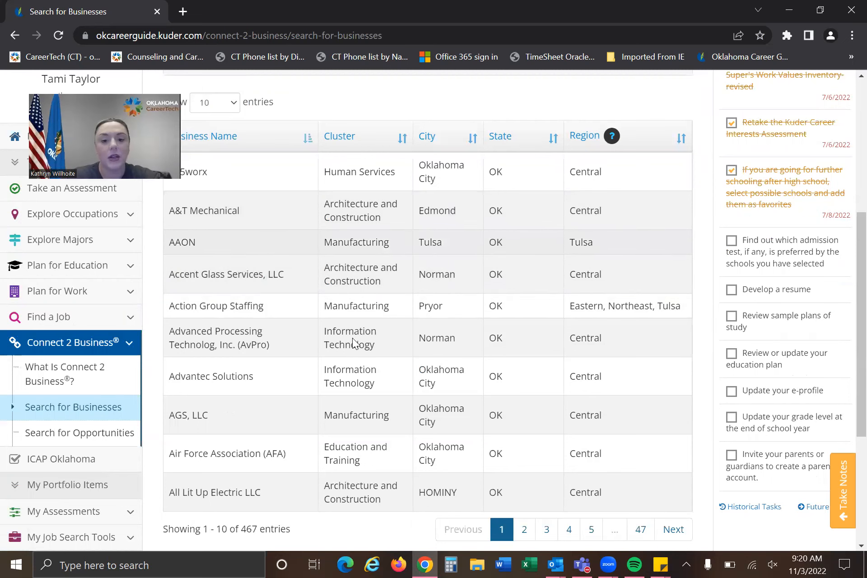
scroll(357, 366, up, 3)
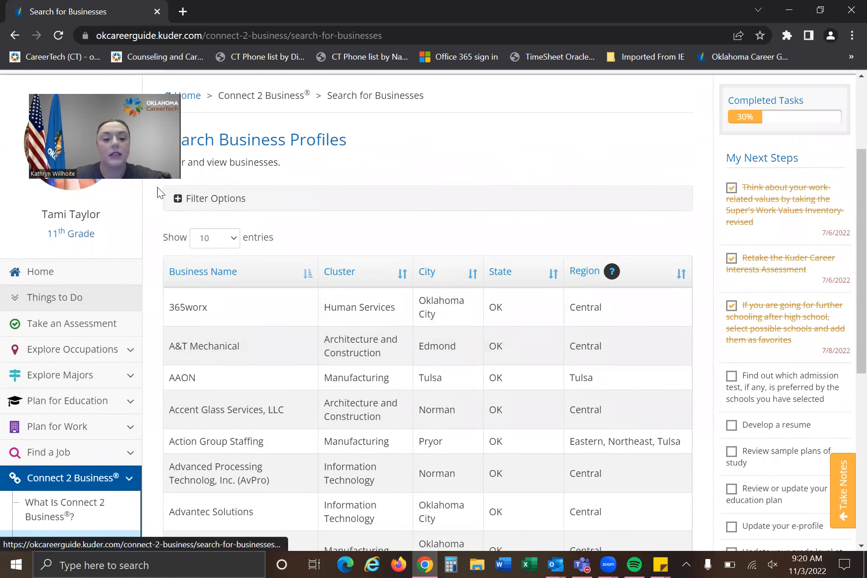
click(178, 199)
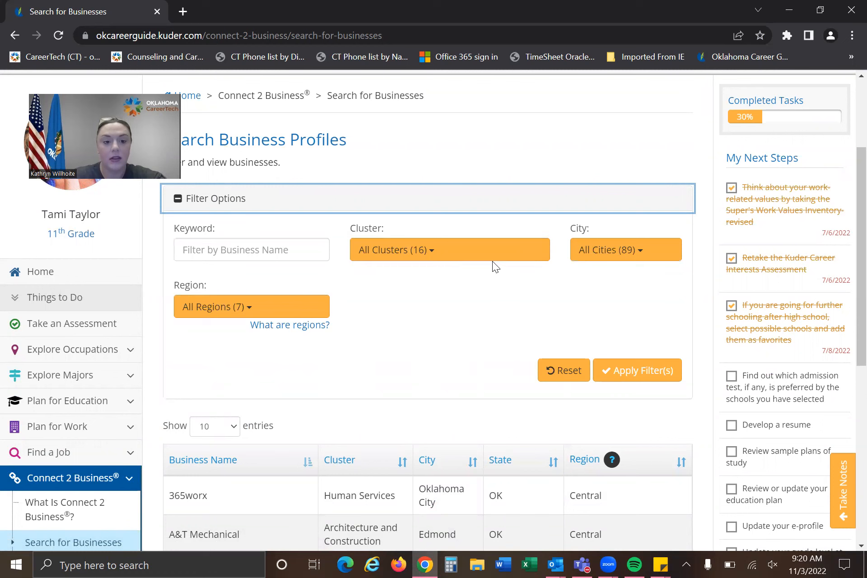
click(435, 255)
click(435, 254)
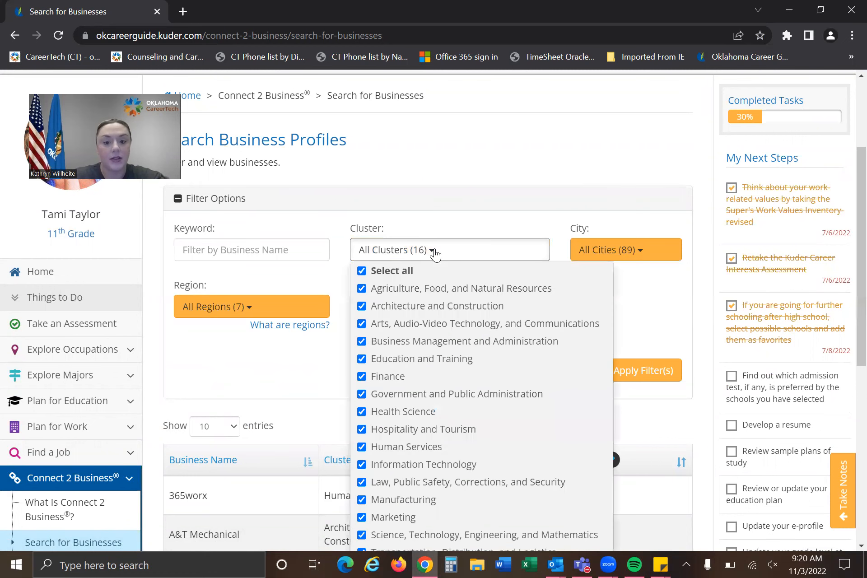
scroll(415, 304, down, 1)
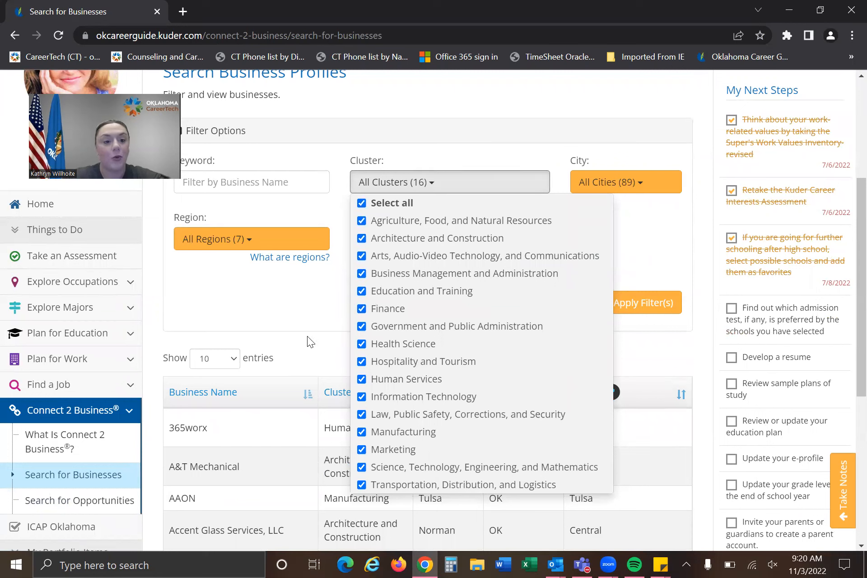
click(258, 310)
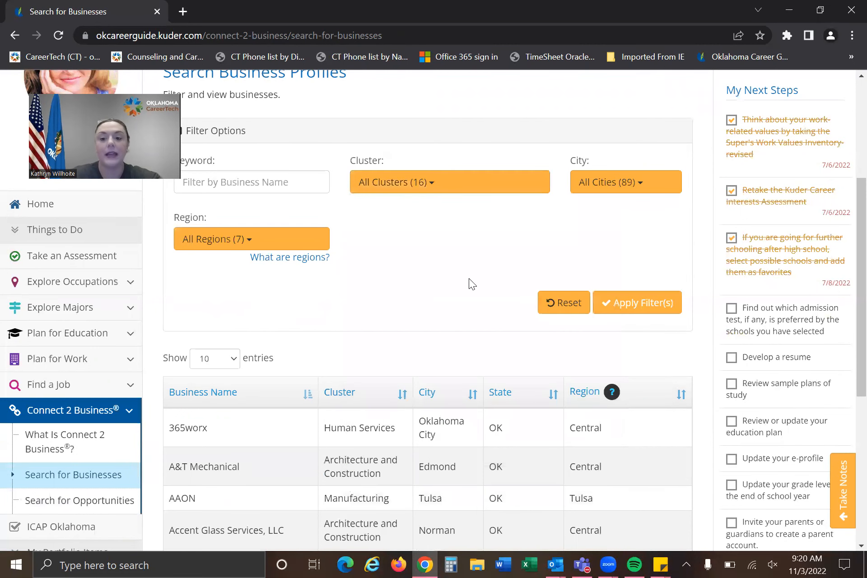
click(656, 184)
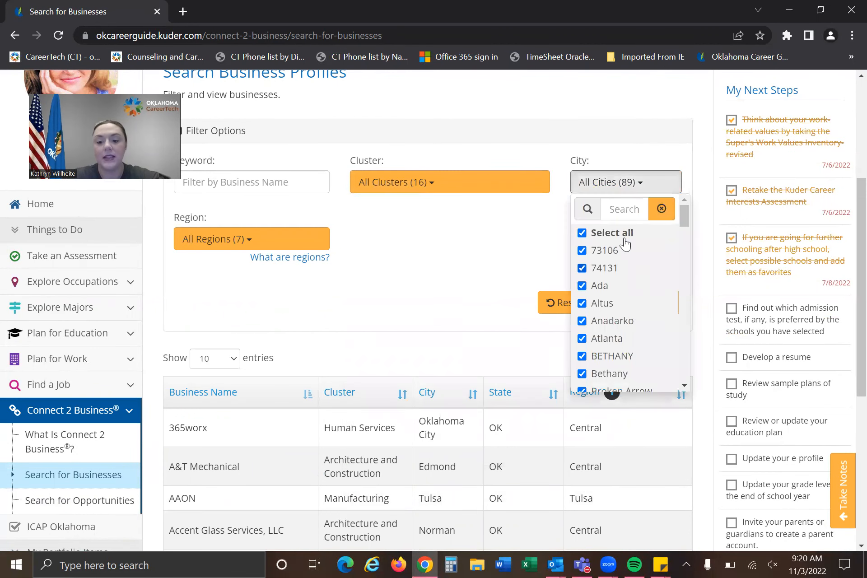
scroll(649, 303, down, 5)
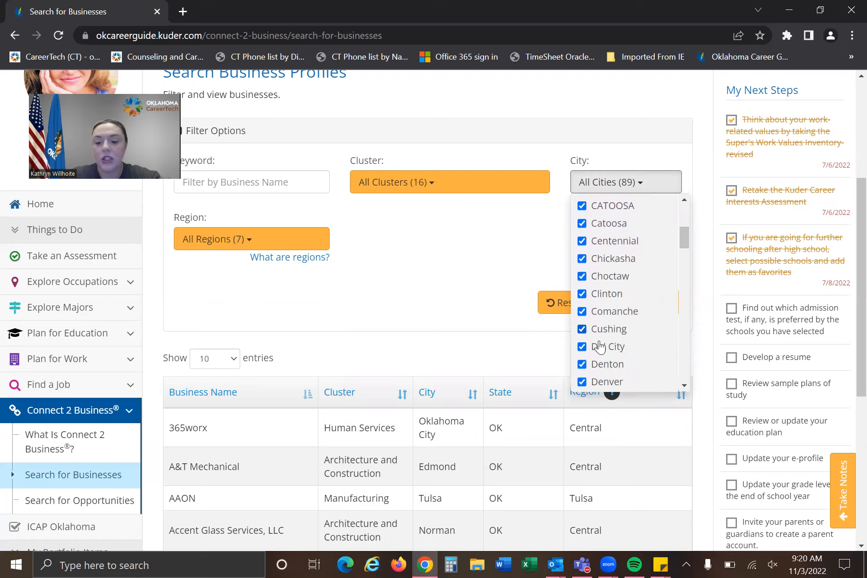
scroll(612, 330, down, 4)
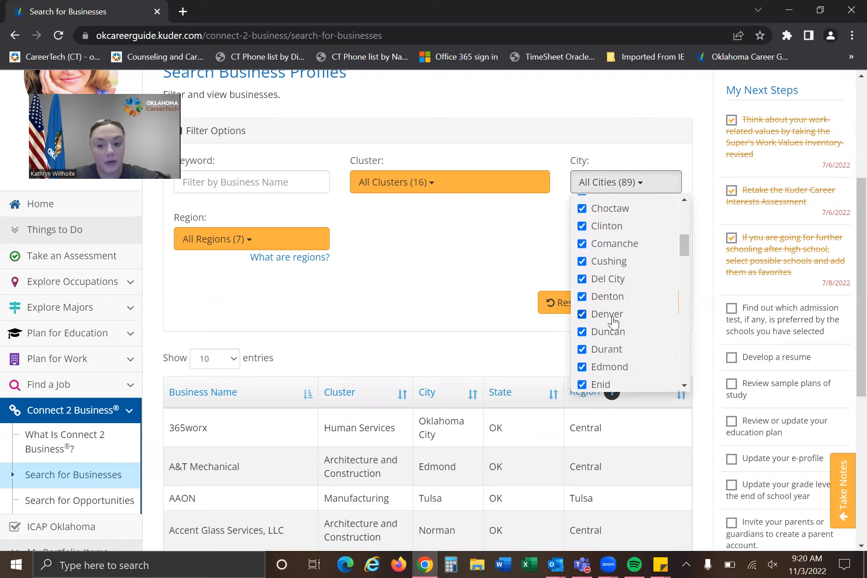
scroll(614, 321, down, 1)
click(465, 271)
scroll(465, 271, down, 7)
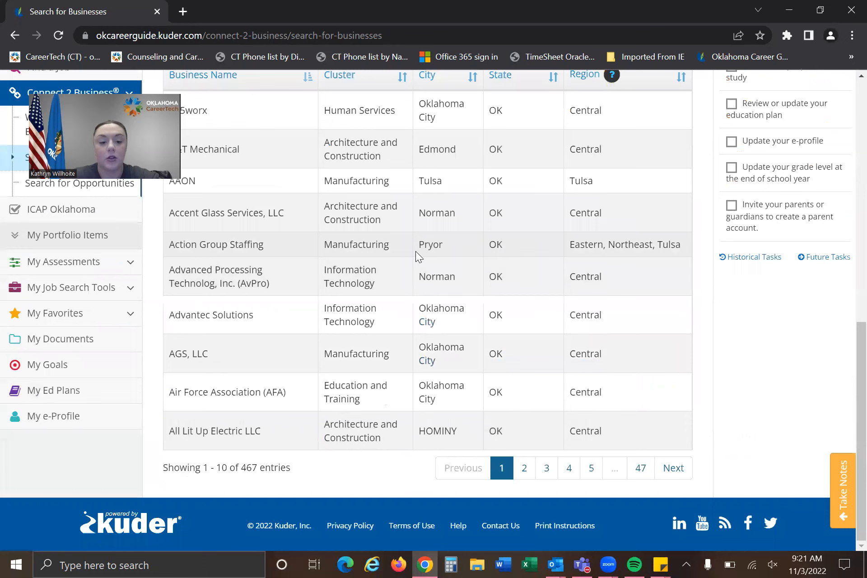
Note the Manufacturing cluster for AAON, AGS, LLC and Action Group Staffing.
scroll(407, 272, up, 1)
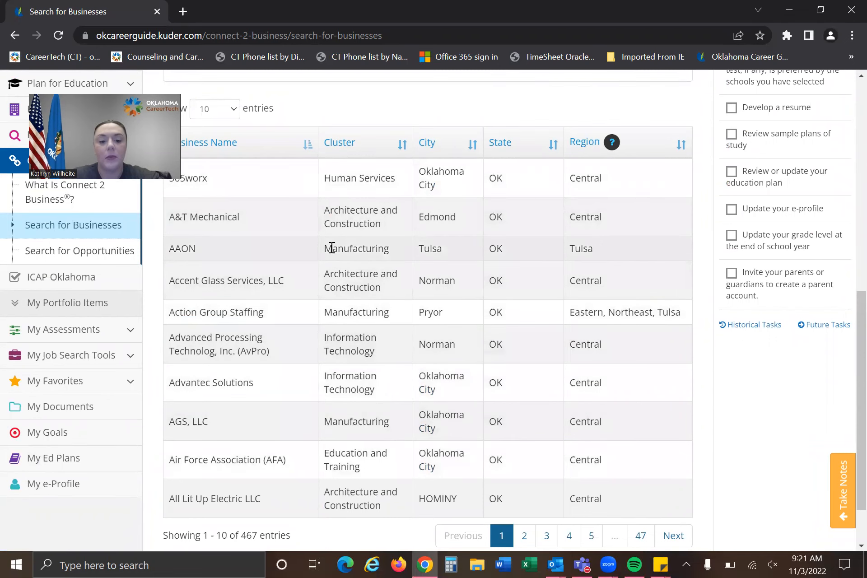
drag(324, 249, 394, 250)
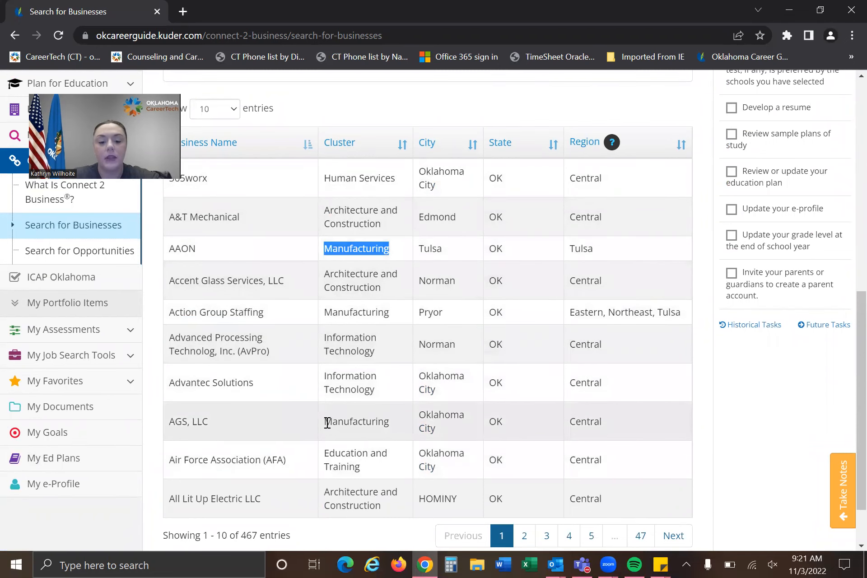
drag(324, 421, 390, 421)
drag(325, 312, 413, 315)
click(413, 315)
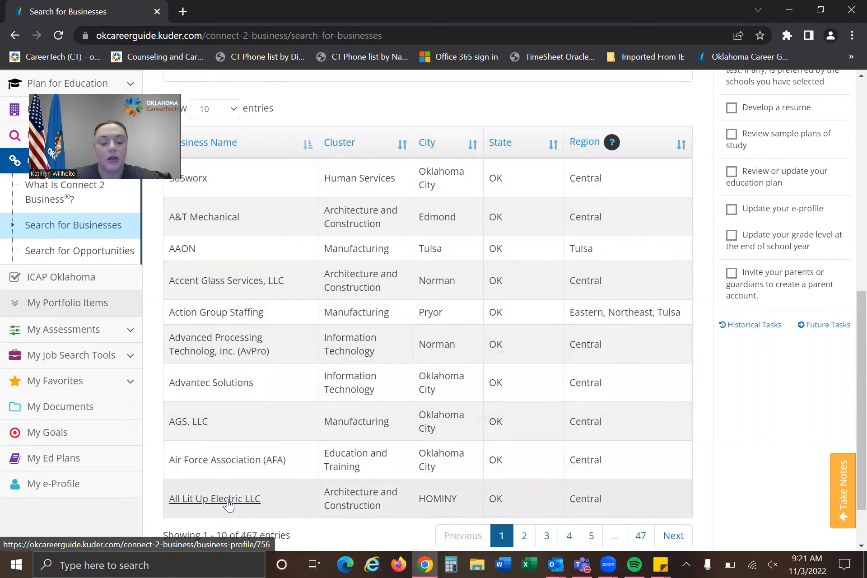
Search businesses by keyword 'ditch witch' and open the Ditch Witch profile.
scroll(279, 281, up, 6)
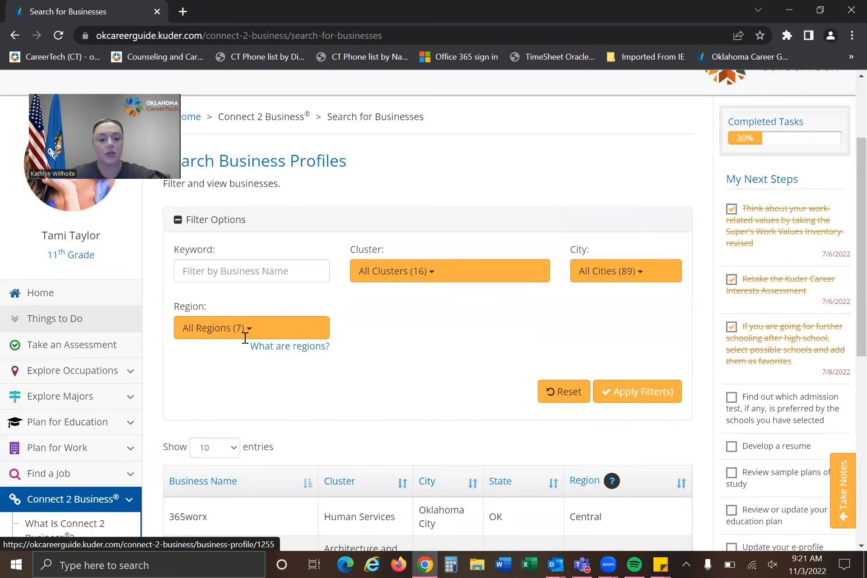
scroll(218, 335, up, 2)
click(220, 335)
text(ditch )
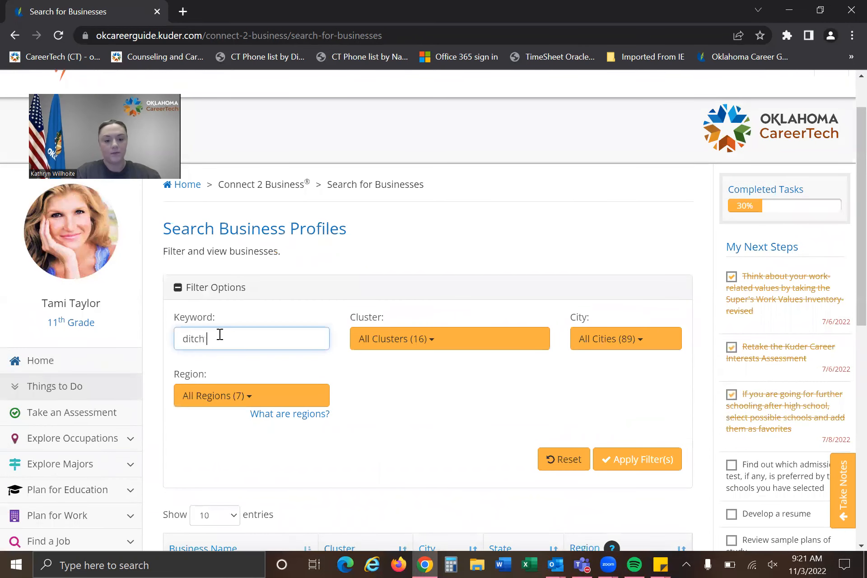
text(wit)
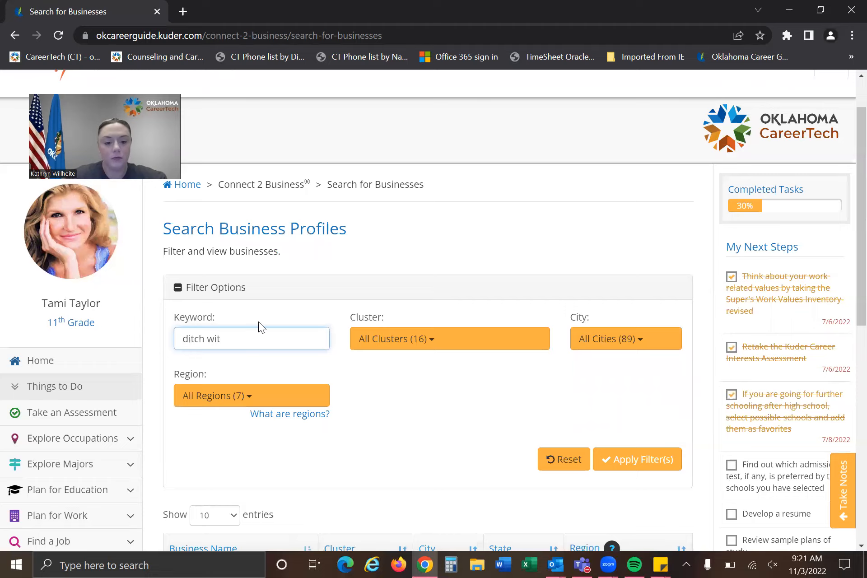
scroll(290, 317, down, 4)
scroll(279, 457, up, 4)
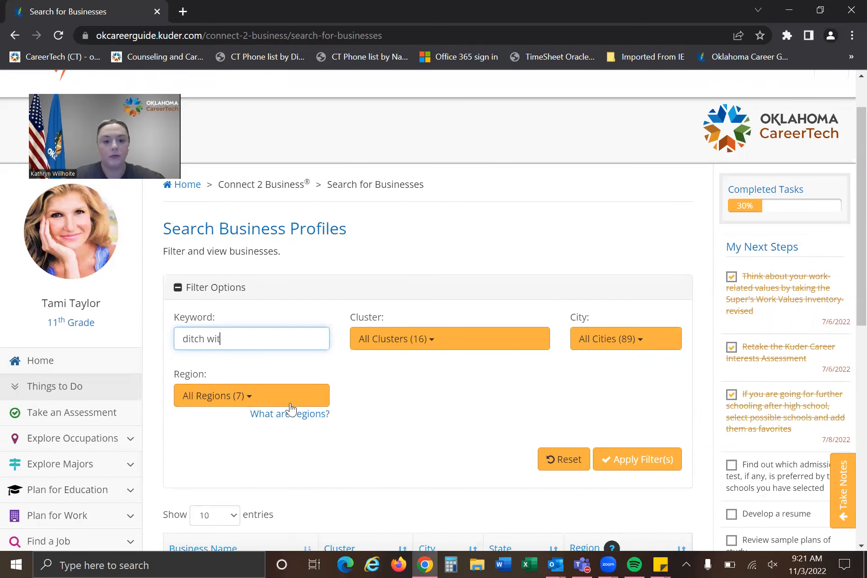
text(ch)
key(Return)
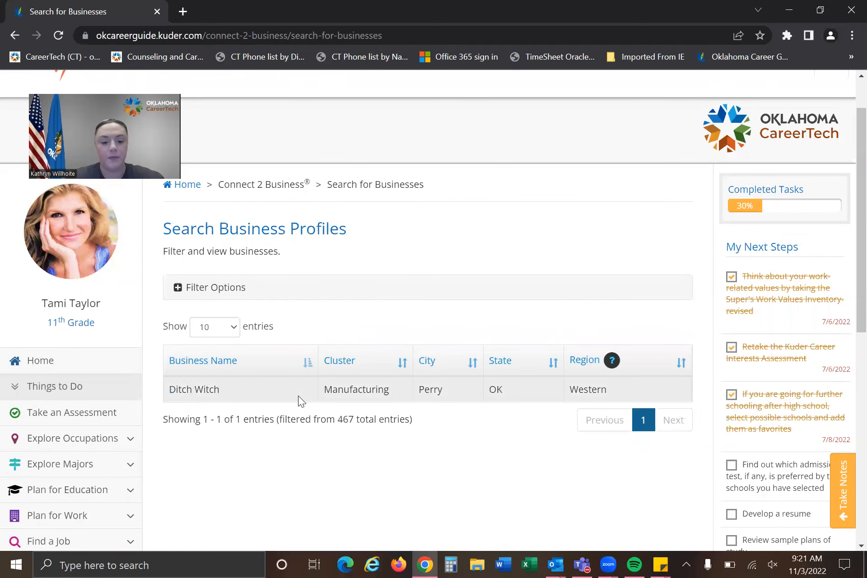
click(203, 392)
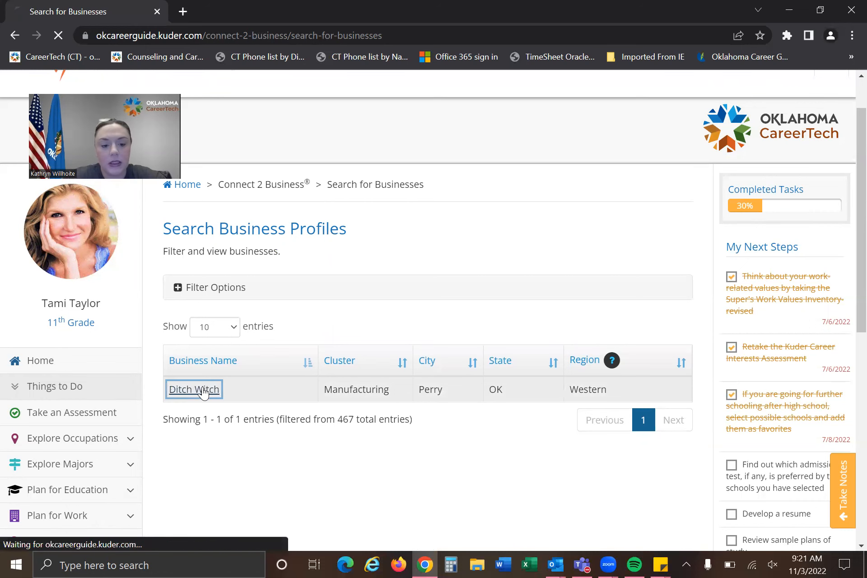
Read through the Ditch Witch profile, then go to Search for Opportunities.
scroll(484, 305, down, 5)
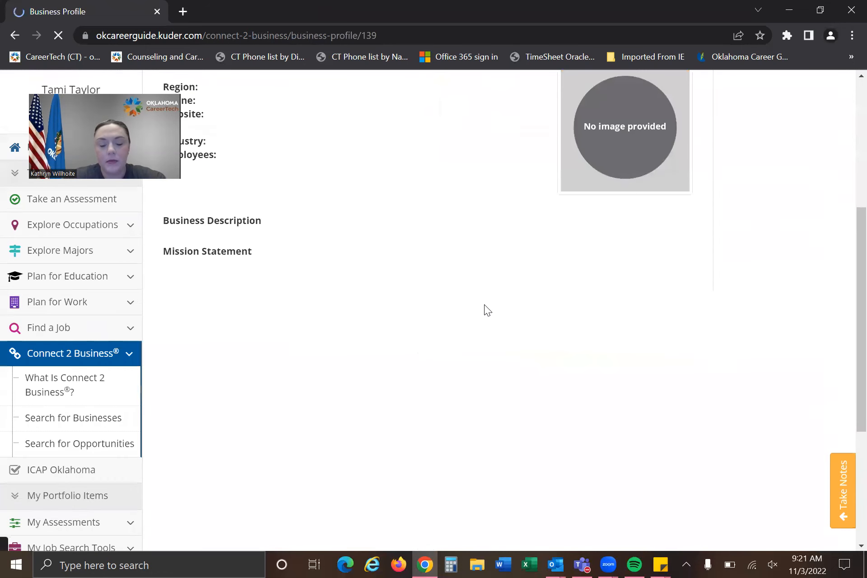
scroll(325, 301, up, 1)
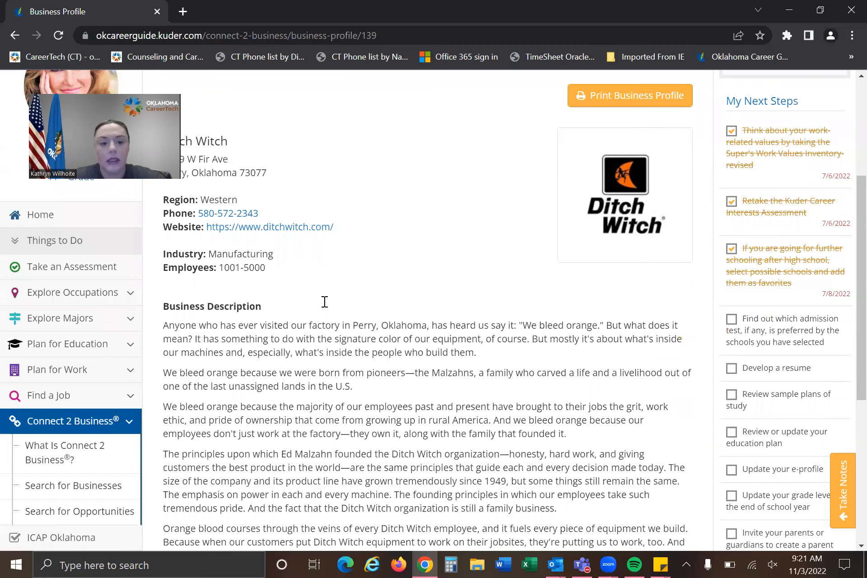
scroll(300, 193, up, 1)
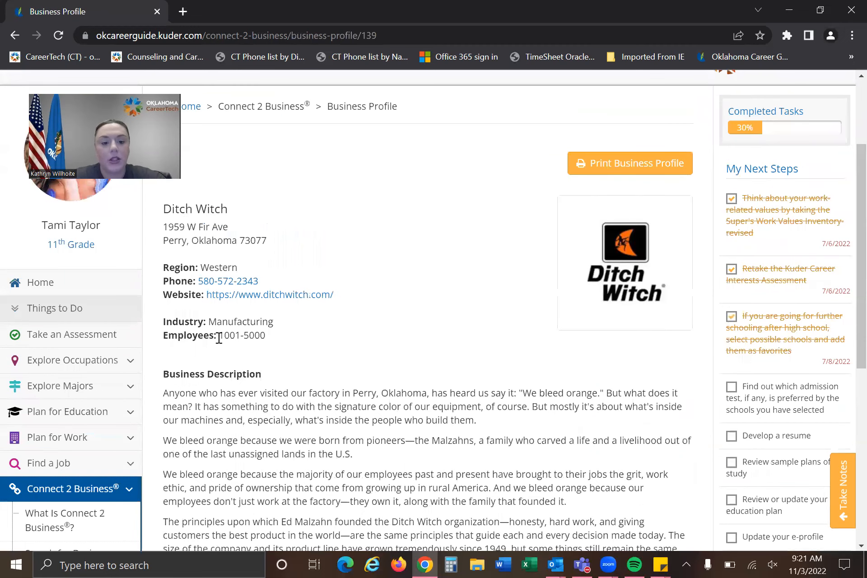
scroll(219, 338, down, 1)
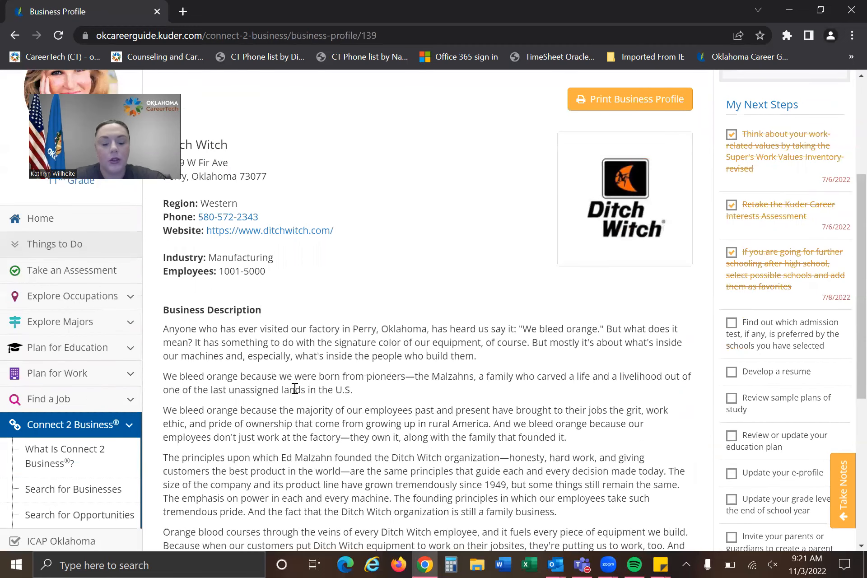
scroll(235, 421, down, 2)
scroll(210, 434, down, 1)
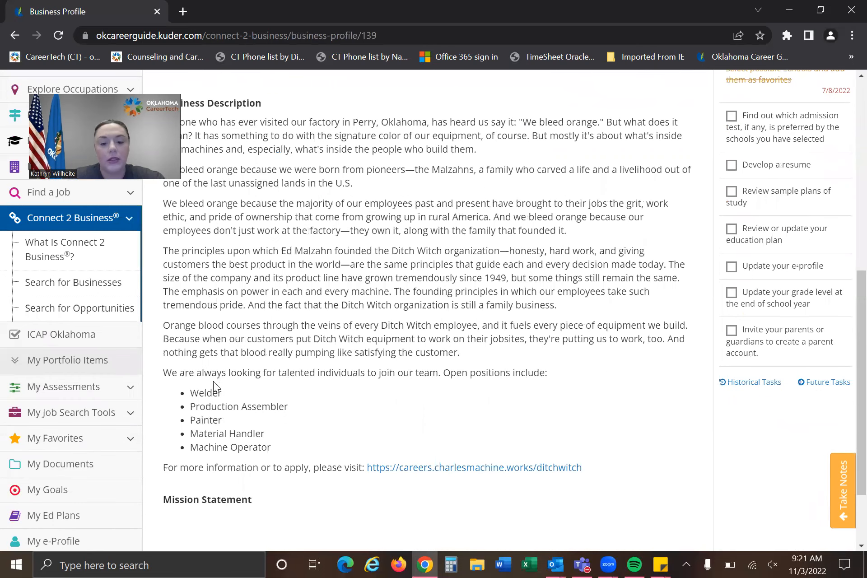
scroll(286, 422, up, 1)
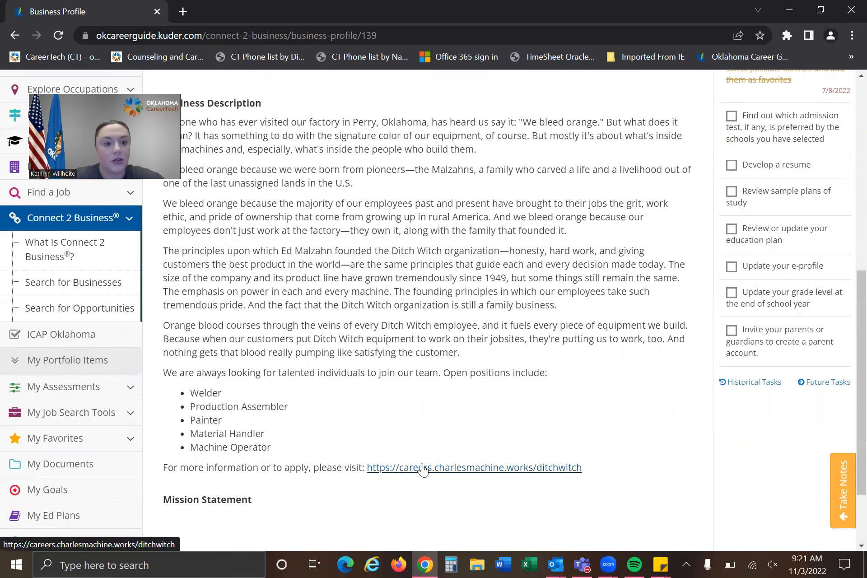
scroll(429, 352, up, 3)
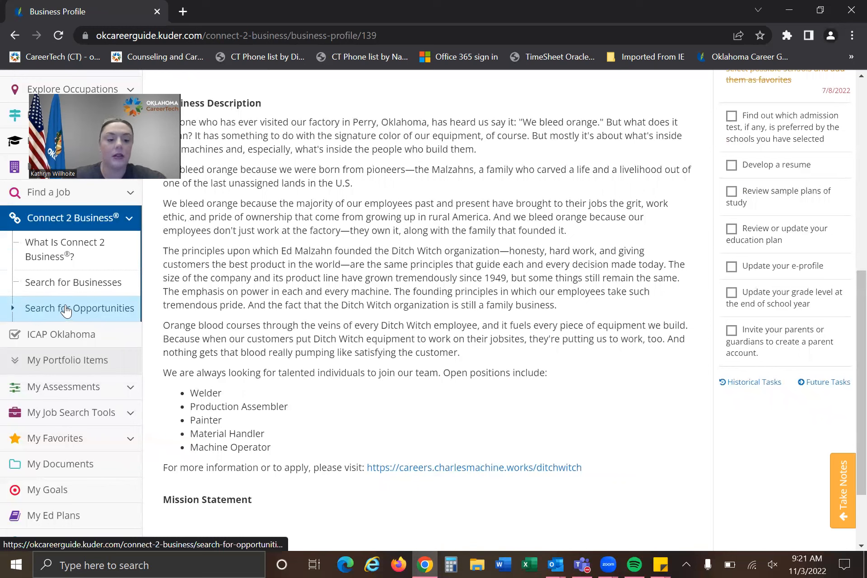
click(66, 310)
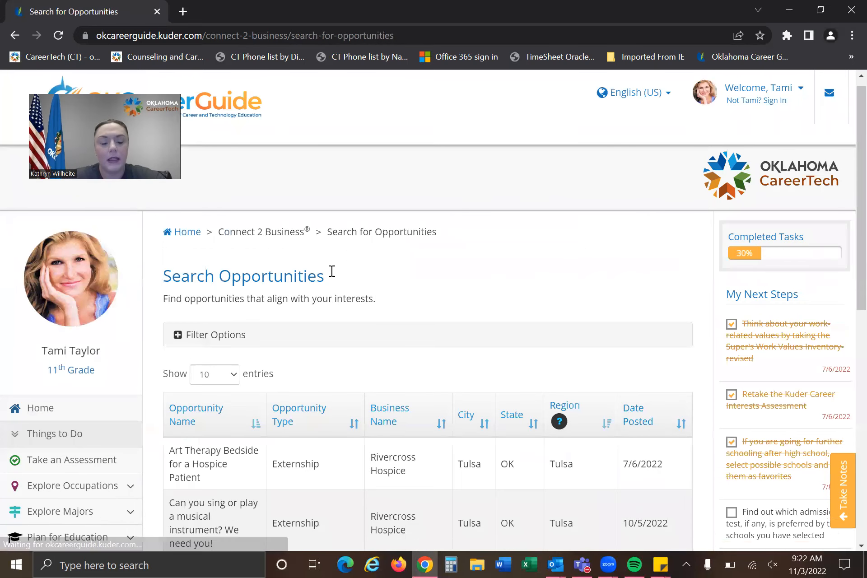
Review the four Rivercross Hospice results and open the 'Want Experience in Healthcare?' internship.
scroll(331, 273, down, 4)
scroll(435, 304, down, 1)
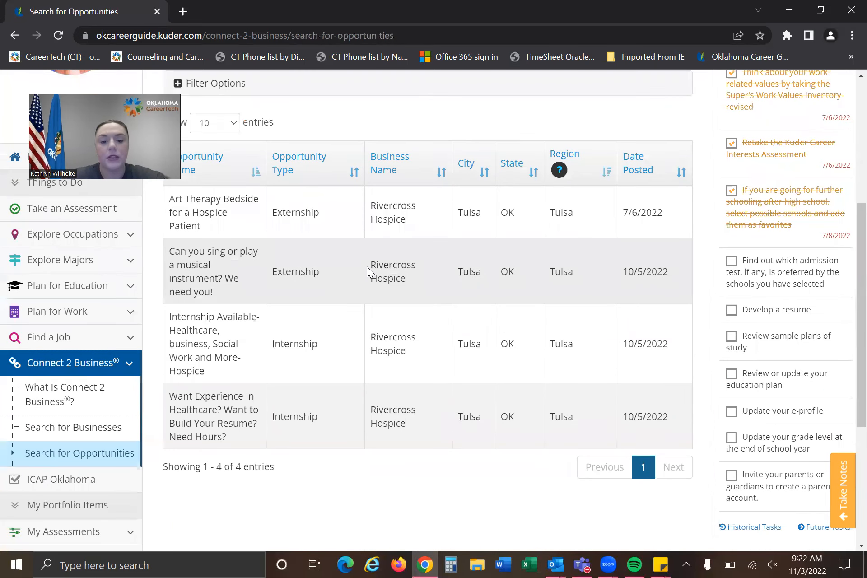
scroll(375, 262, up, 1)
drag(375, 261, 420, 290)
click(420, 290)
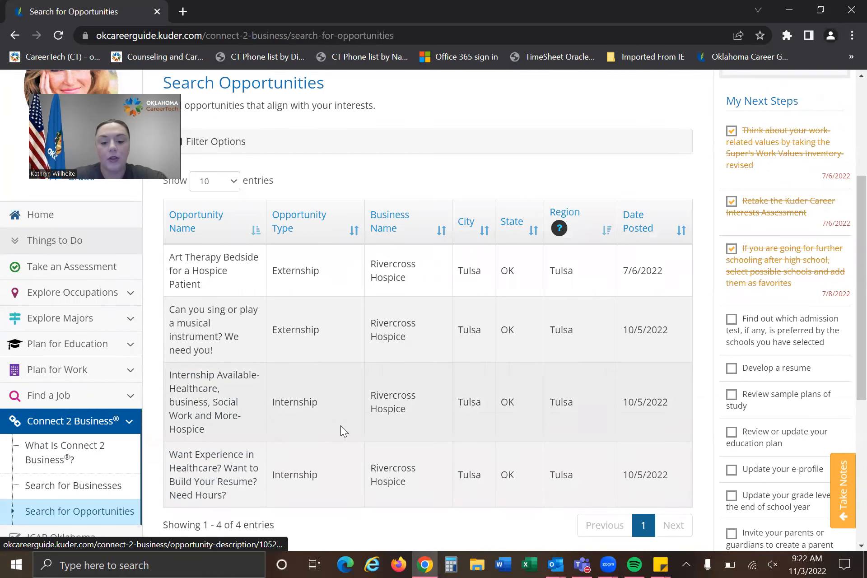
drag(681, 482, 196, 235)
click(323, 273)
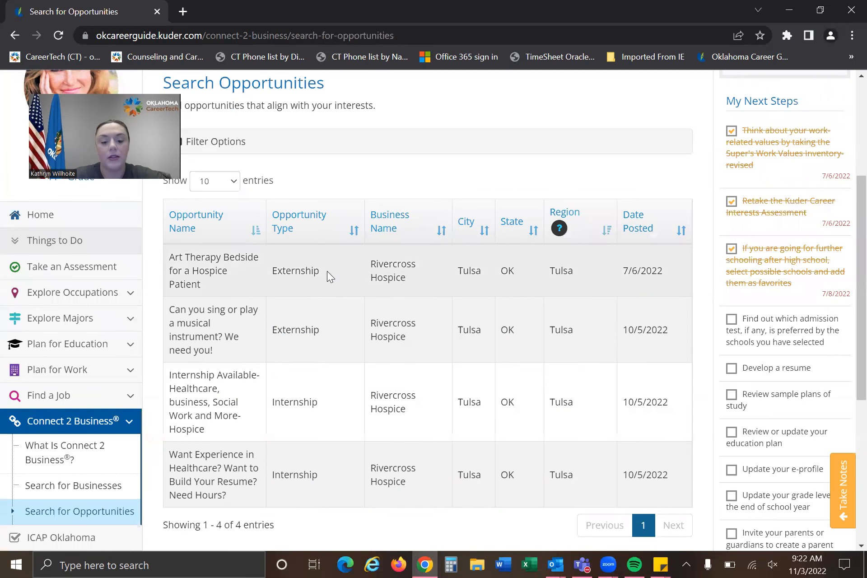
scroll(324, 274, down, 5)
scroll(213, 187, up, 4)
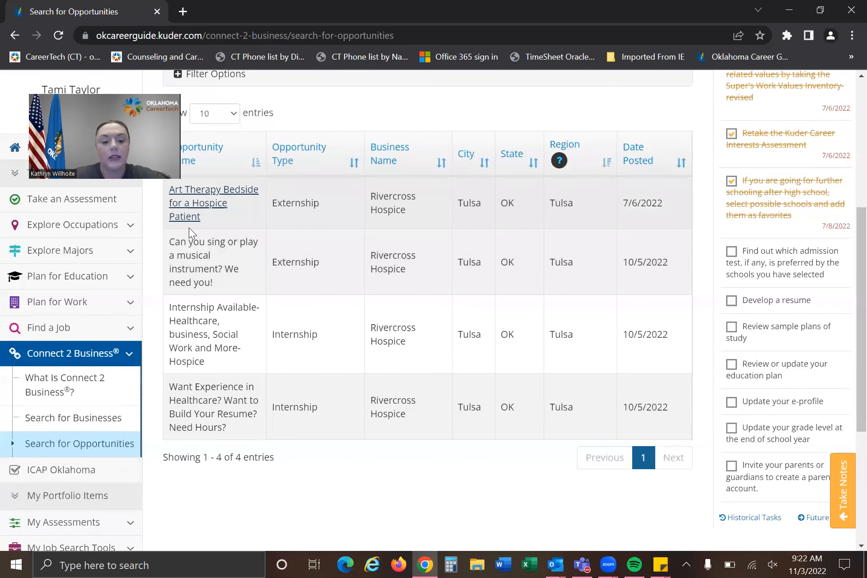
click(207, 403)
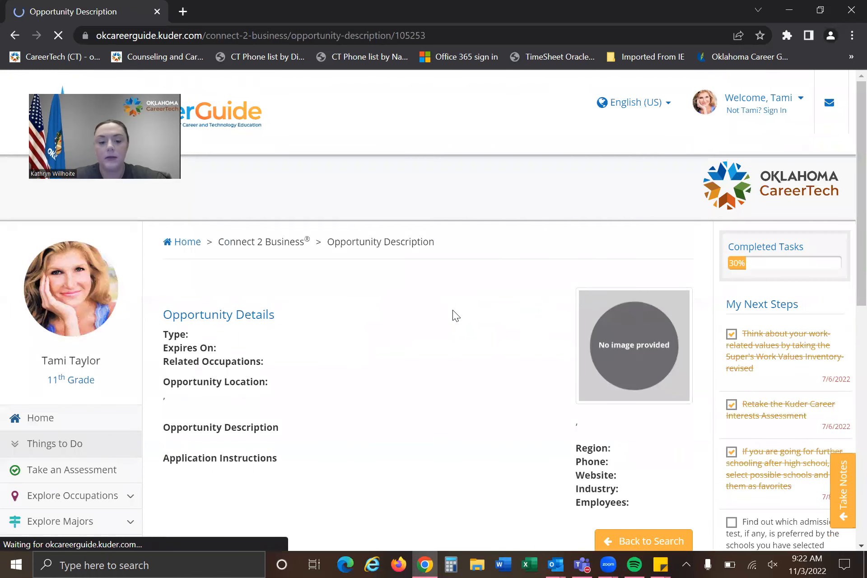
scroll(448, 310, down, 2)
scroll(448, 312, down, 1)
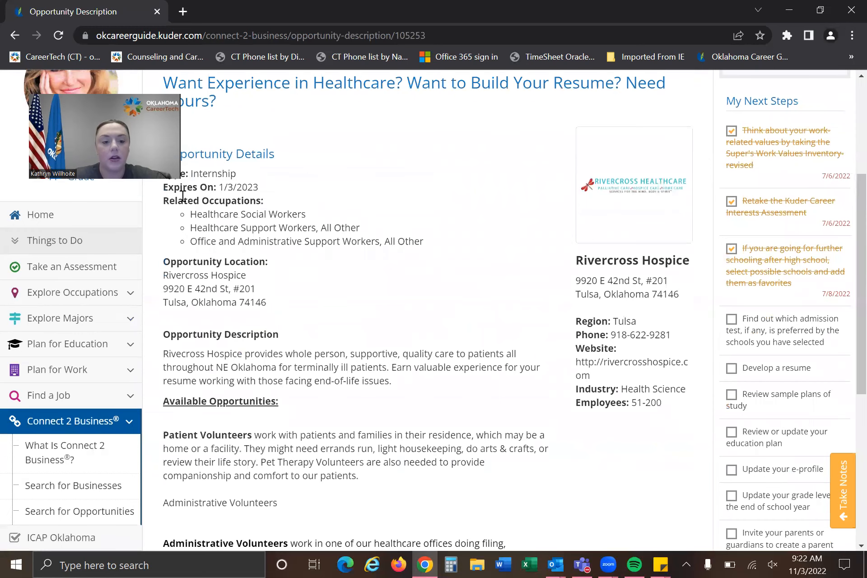
drag(190, 213, 431, 248)
click(431, 248)
scroll(431, 248, down, 3)
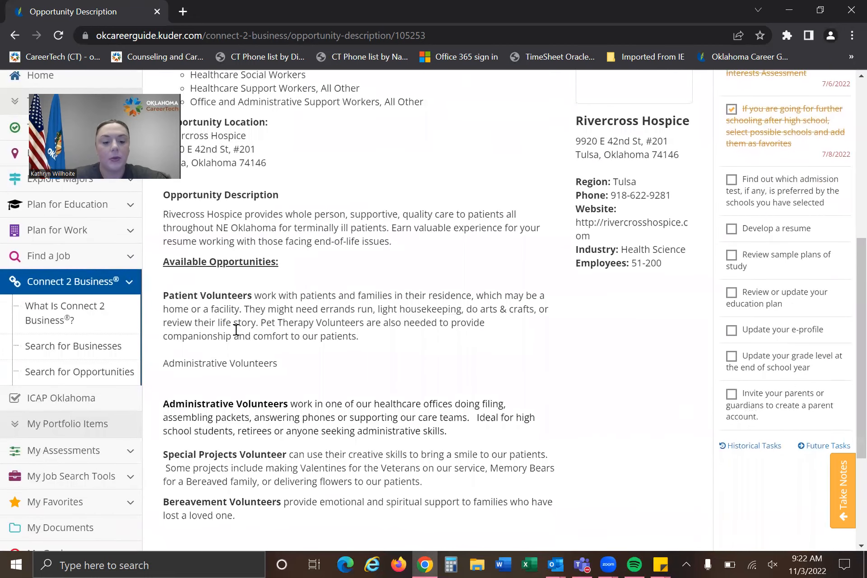
scroll(239, 328, down, 4)
scroll(240, 328, up, 2)
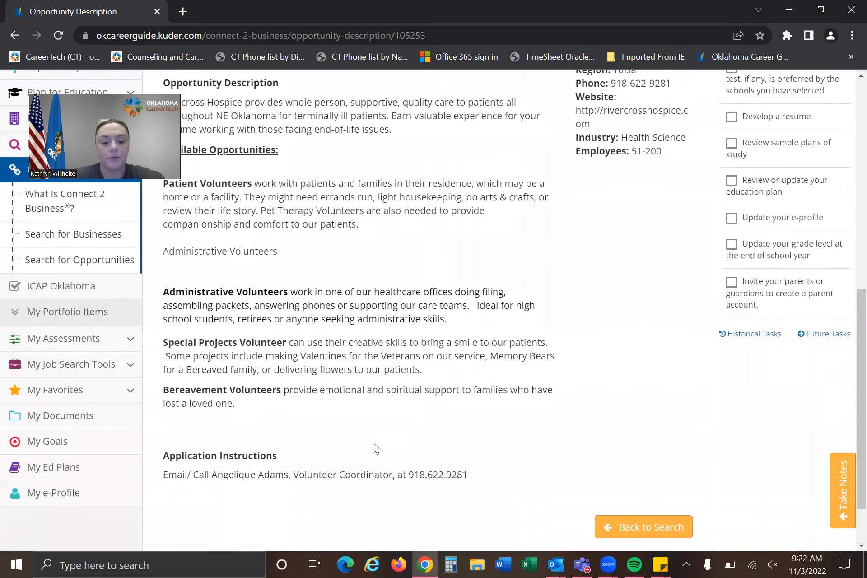
drag(484, 479, 160, 447)
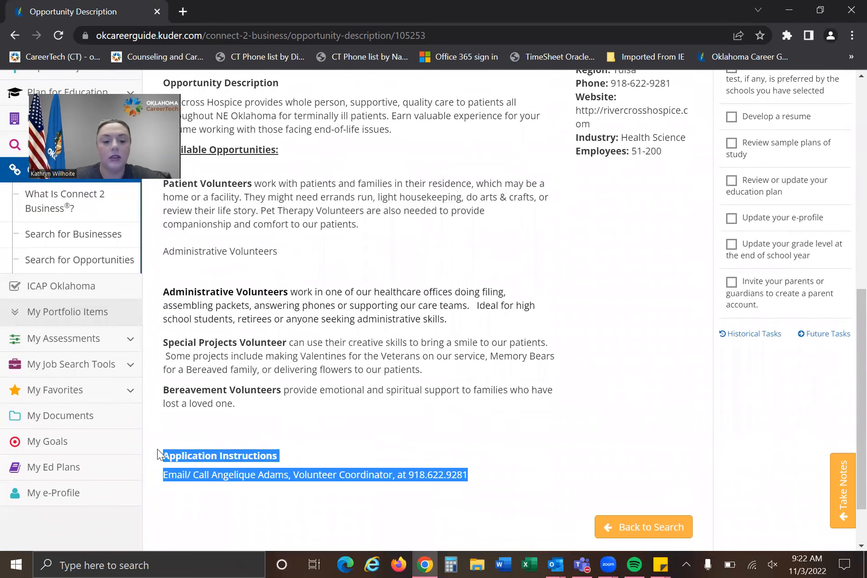
click(161, 447)
scroll(323, 401, up, 3)
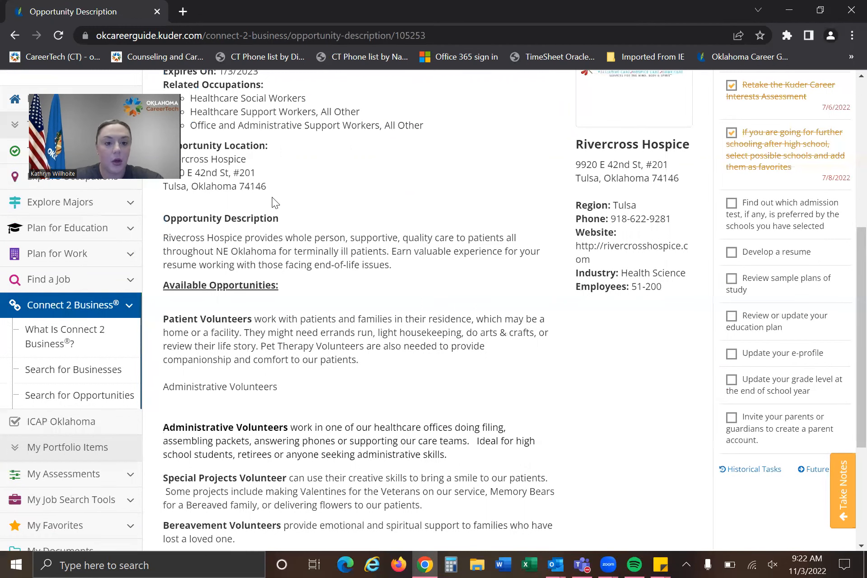
scroll(268, 202, up, 3)
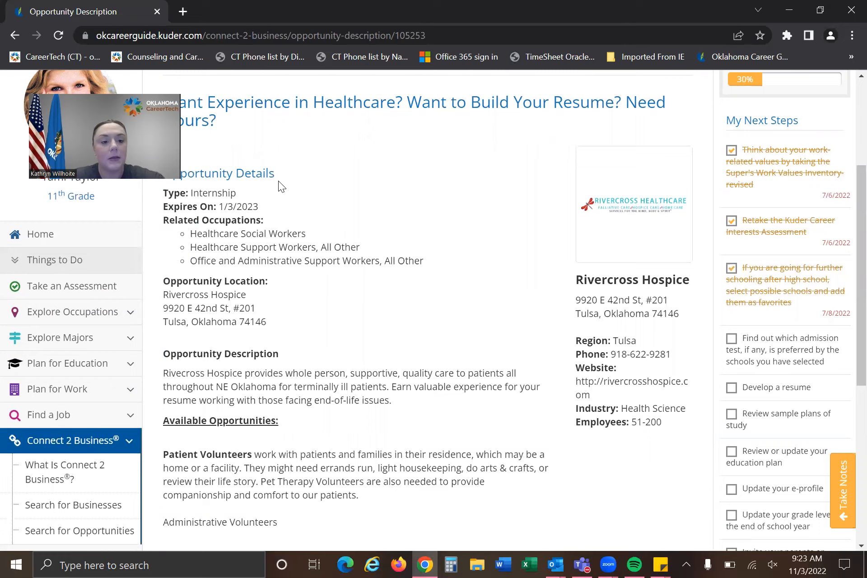
scroll(523, 244, up, 4)
scroll(529, 243, down, 1)
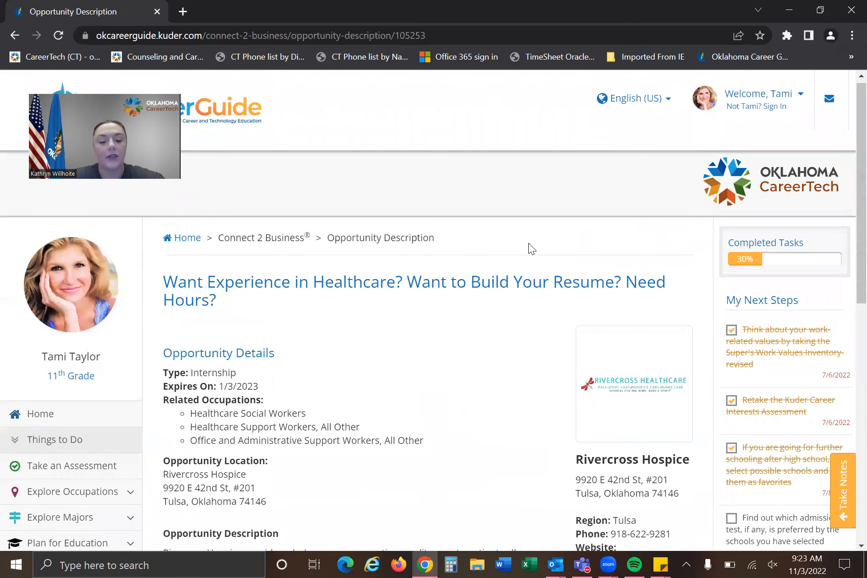
scroll(529, 244, down, 6)
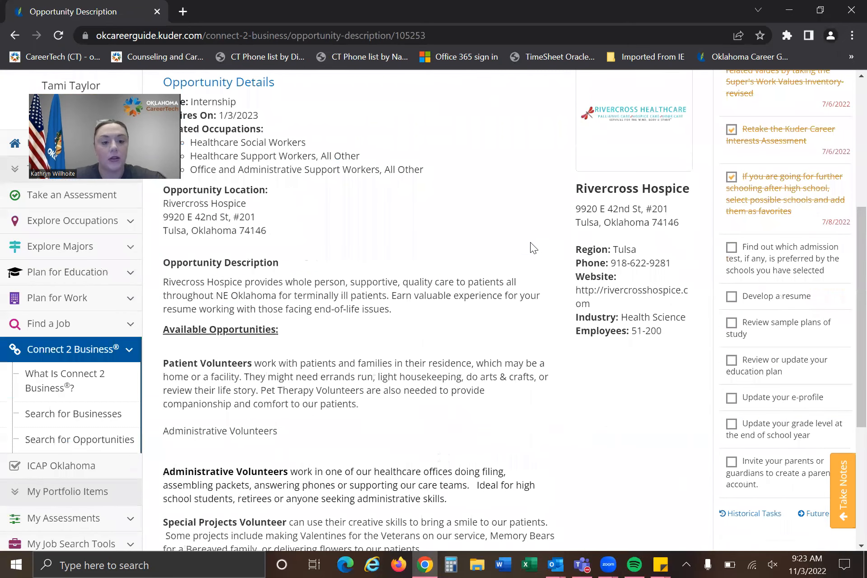
scroll(530, 243, down, 2)
scroll(572, 206, up, 5)
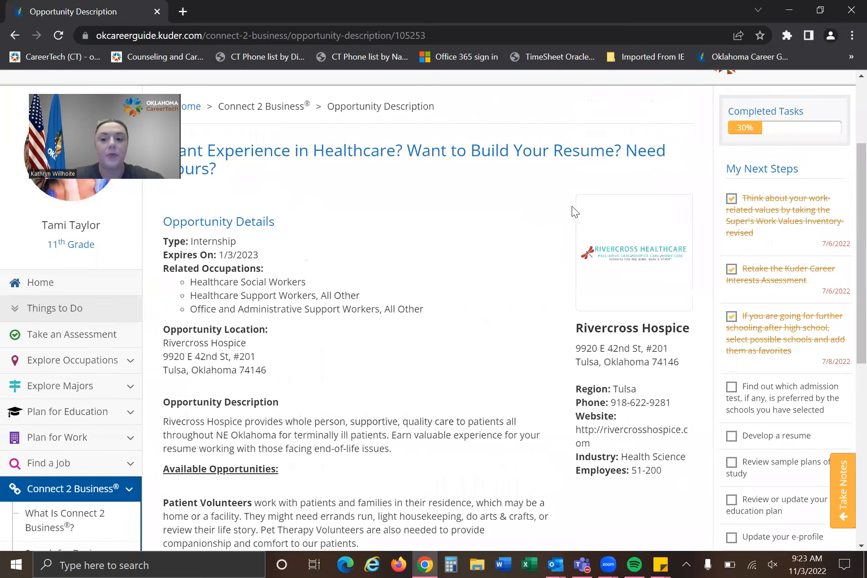
scroll(612, 165, up, 3)
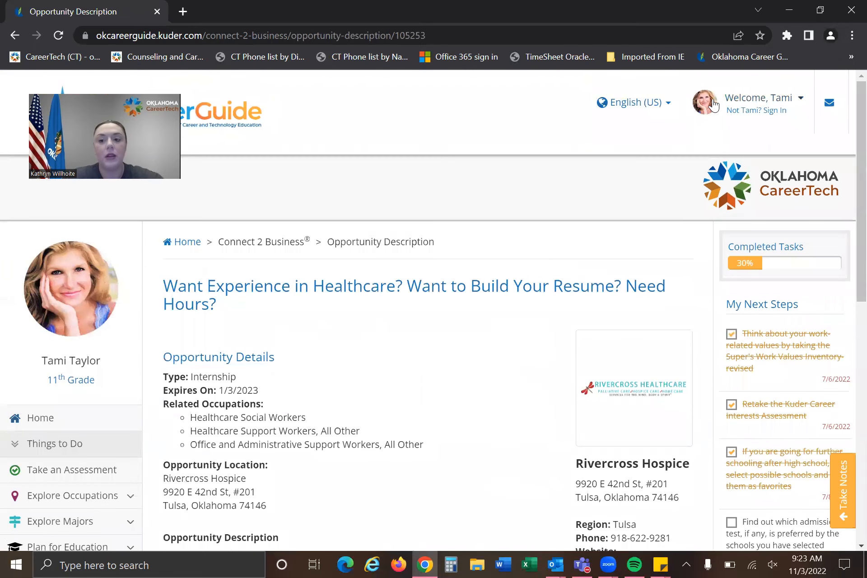
Log out of the student account from the Welcome account menu.
click(757, 100)
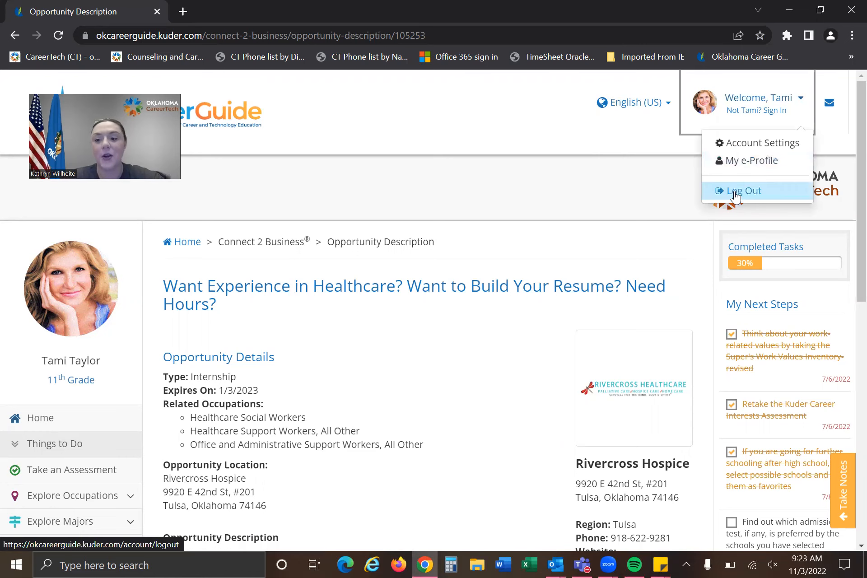
click(734, 192)
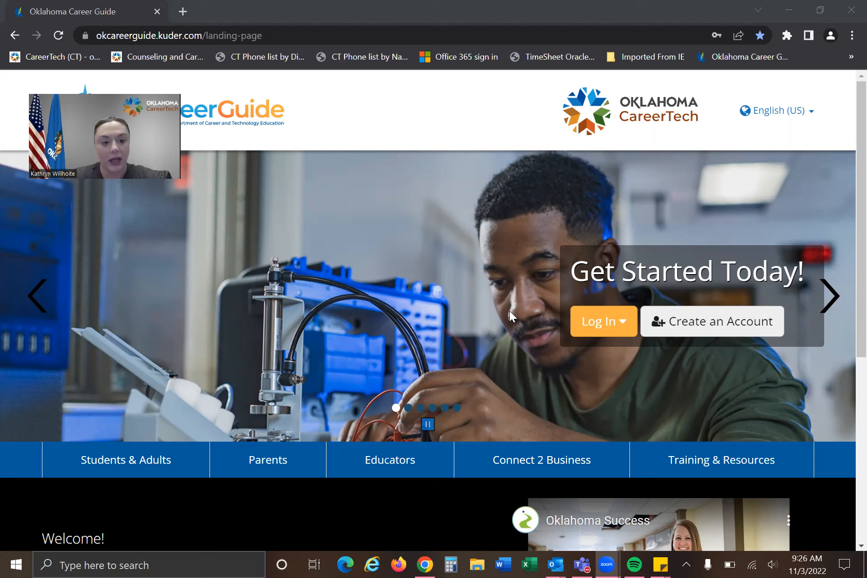
Go to the Kuder ADMS administrator login page and choose Create an Account.
click(630, 334)
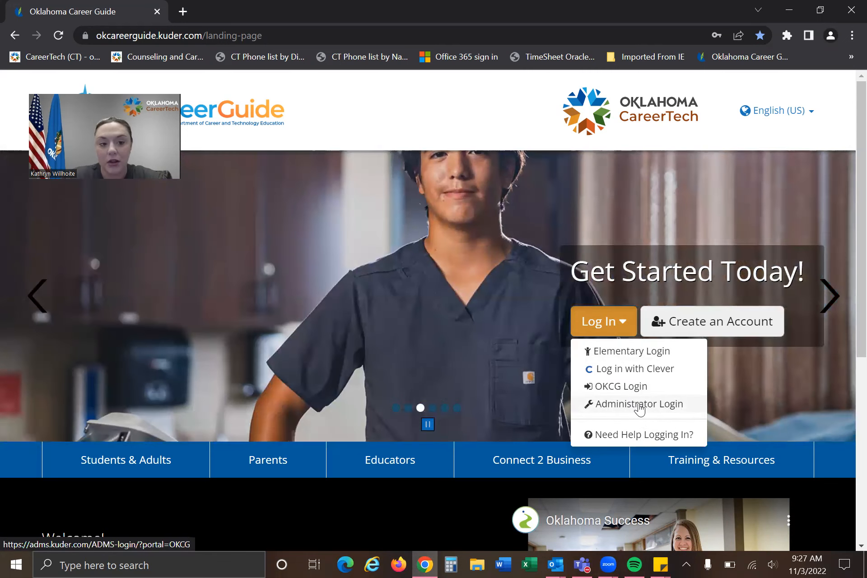
click(640, 405)
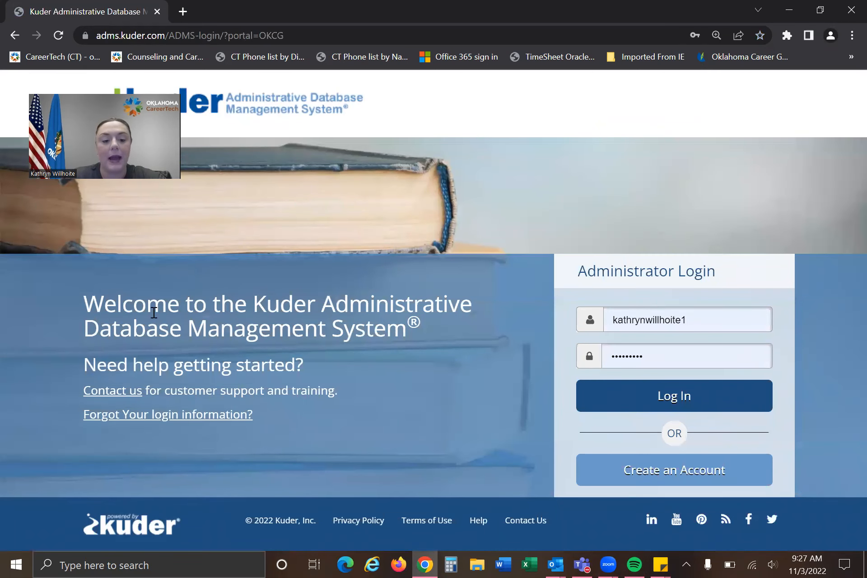
drag(101, 330, 358, 335)
click(359, 335)
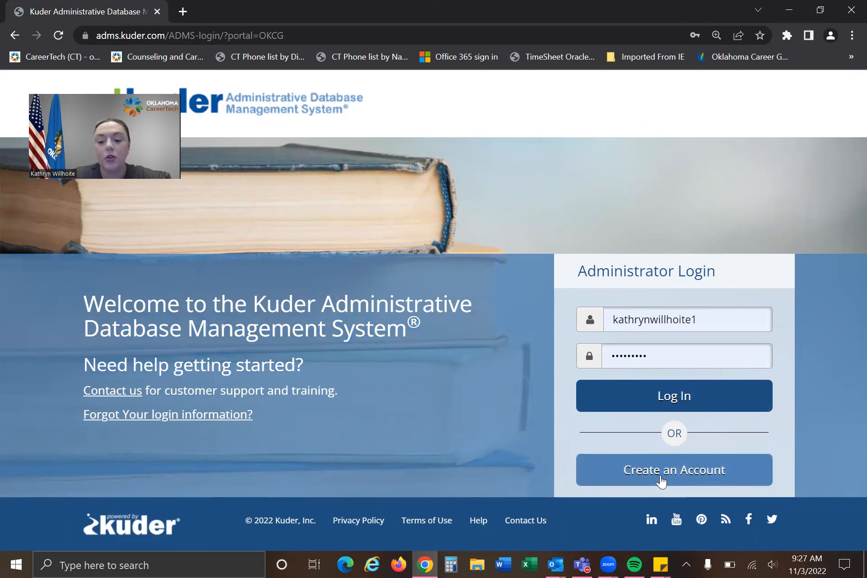
click(662, 475)
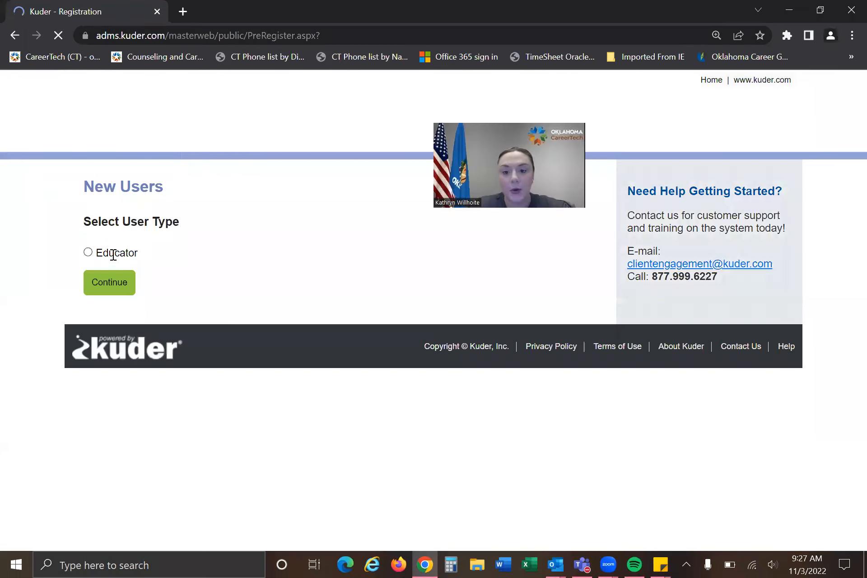
Choose Educator, review the Register form's organization access code and password fields, and accept the terms.
click(89, 253)
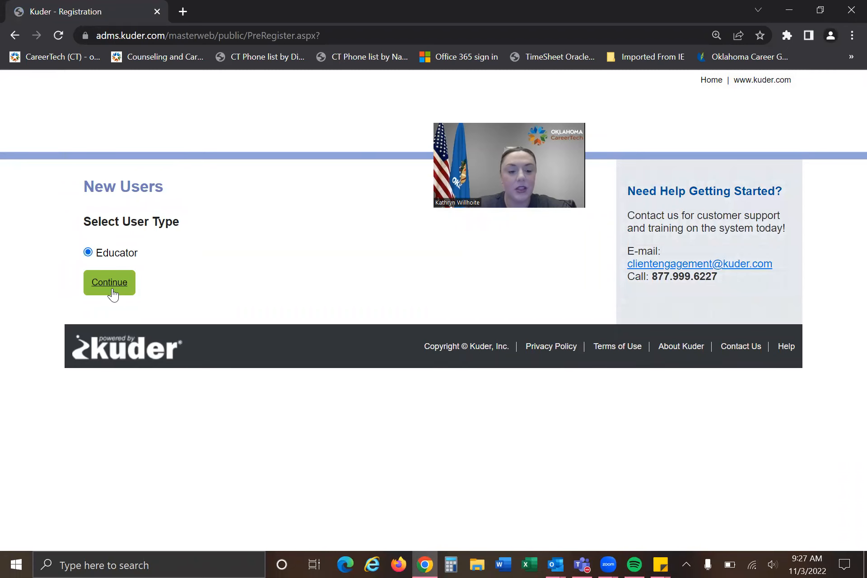
click(114, 290)
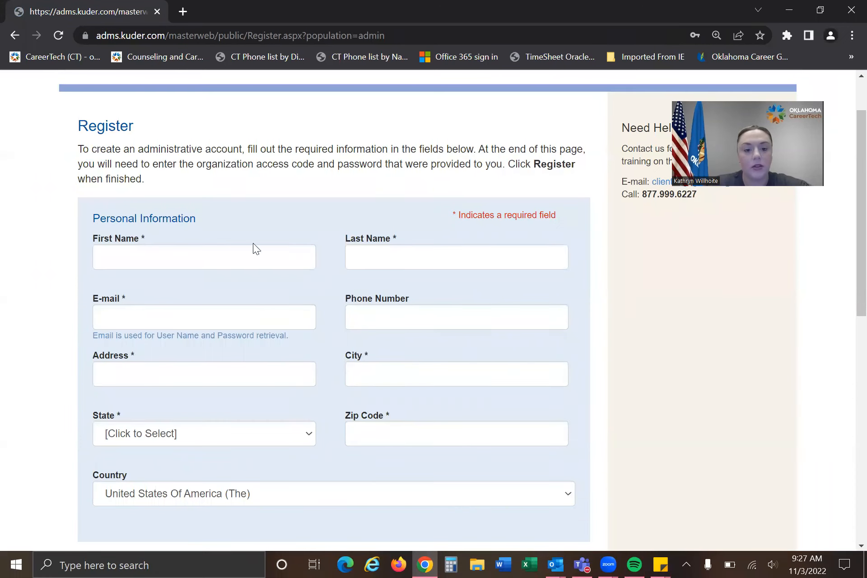
scroll(209, 262, down, 6)
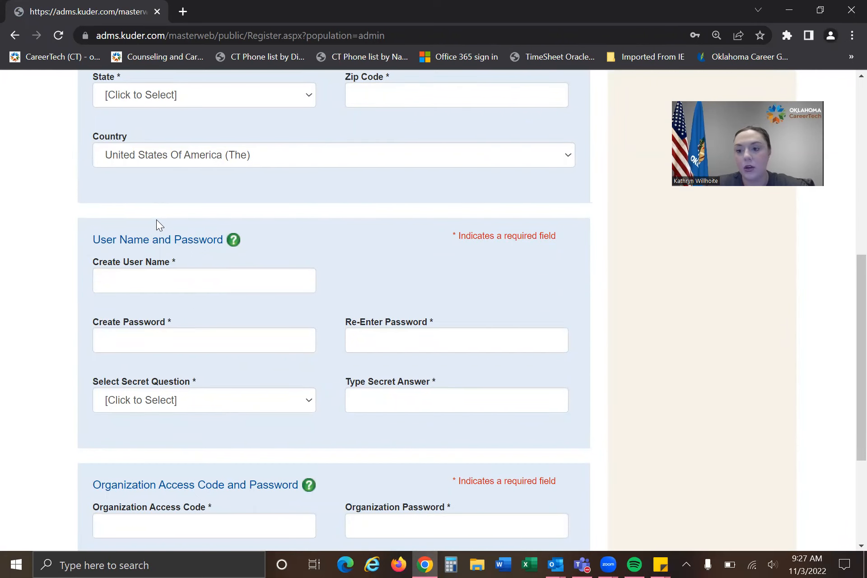
scroll(343, 234, down, 1)
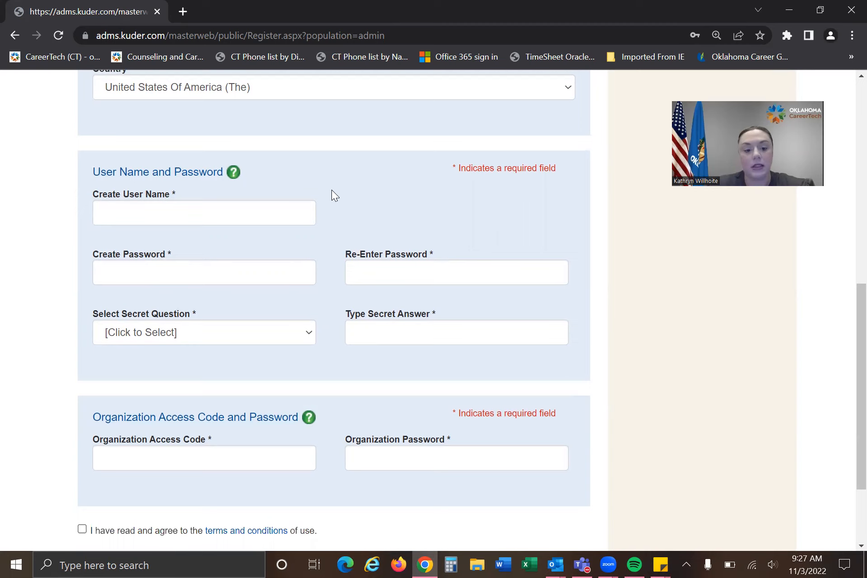
scroll(332, 190, down, 1)
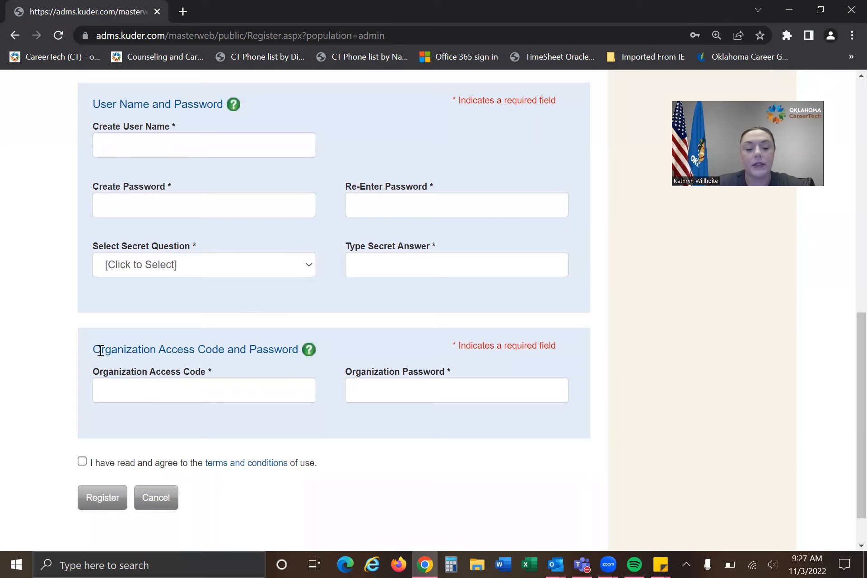
drag(91, 373, 203, 375)
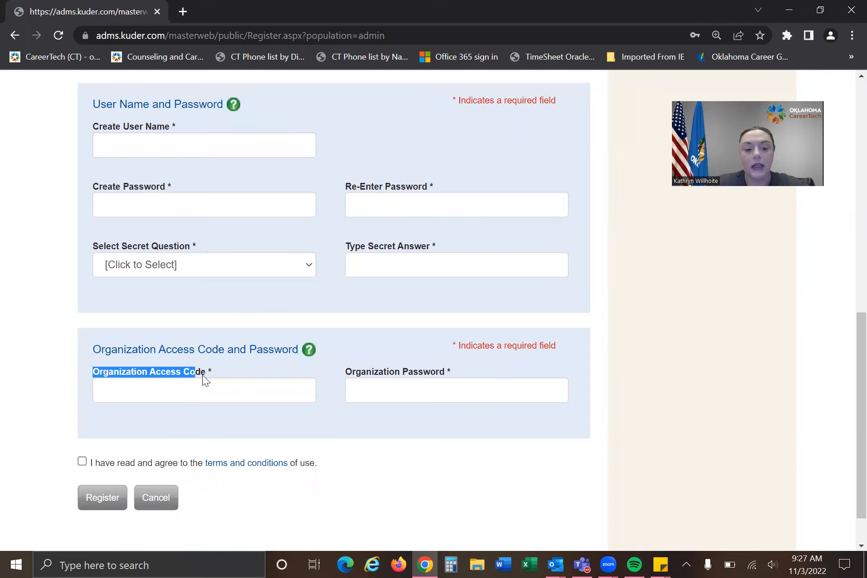
drag(341, 376, 441, 378)
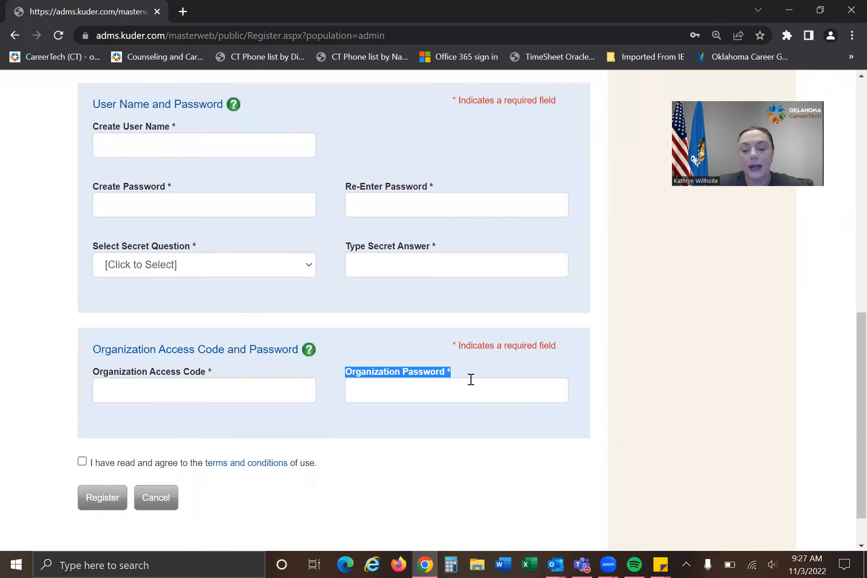
click(459, 374)
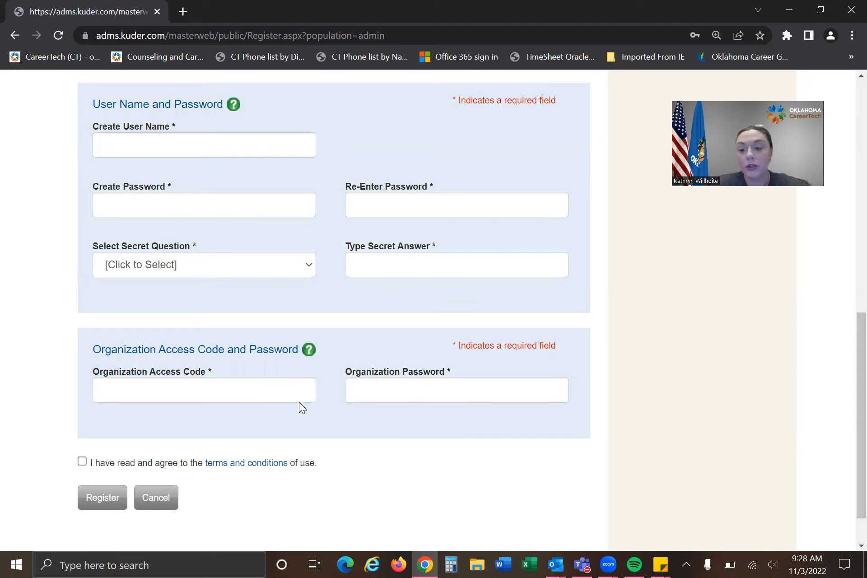
click(111, 464)
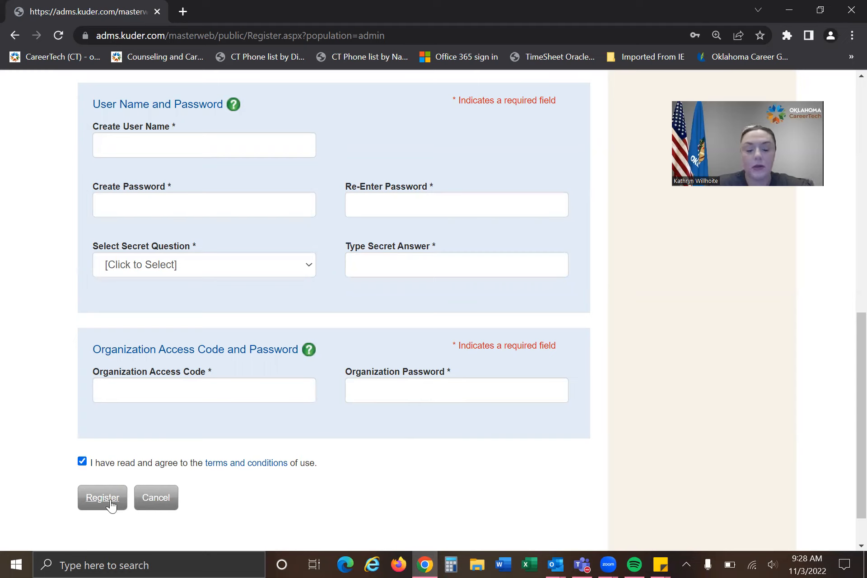
Go back twice to the Administrator Login page without registering.
scroll(402, 345, up, 6)
scroll(398, 346, up, 5)
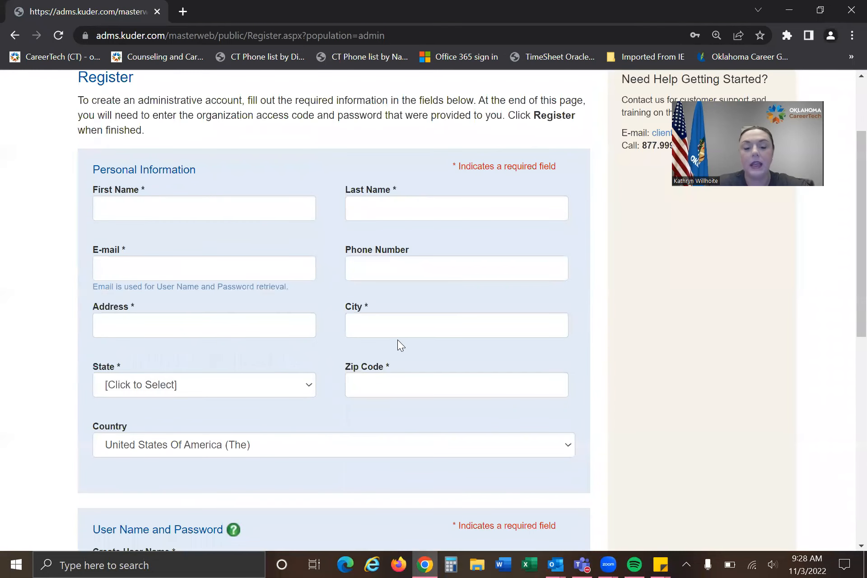
click(14, 35)
click(11, 35)
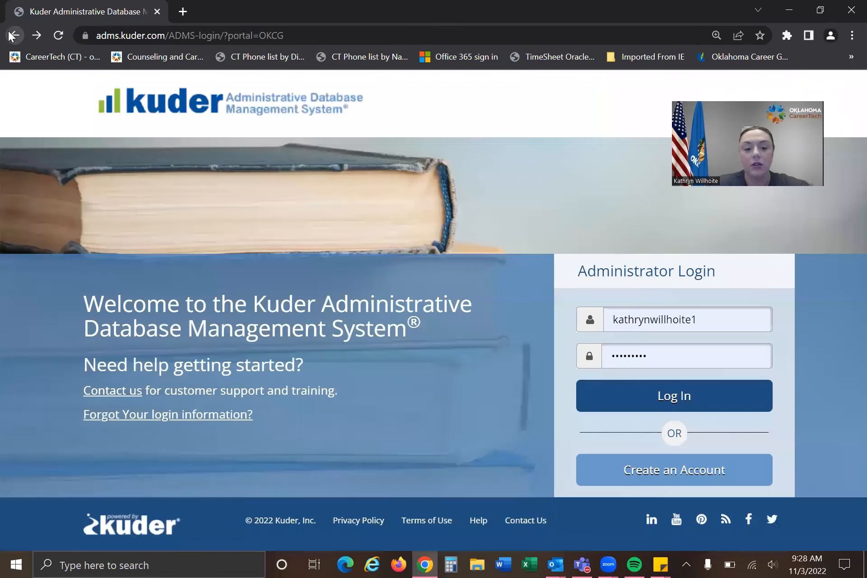
Replace the username with a saved administrator login from autofill and log in.
drag(713, 312, 554, 298)
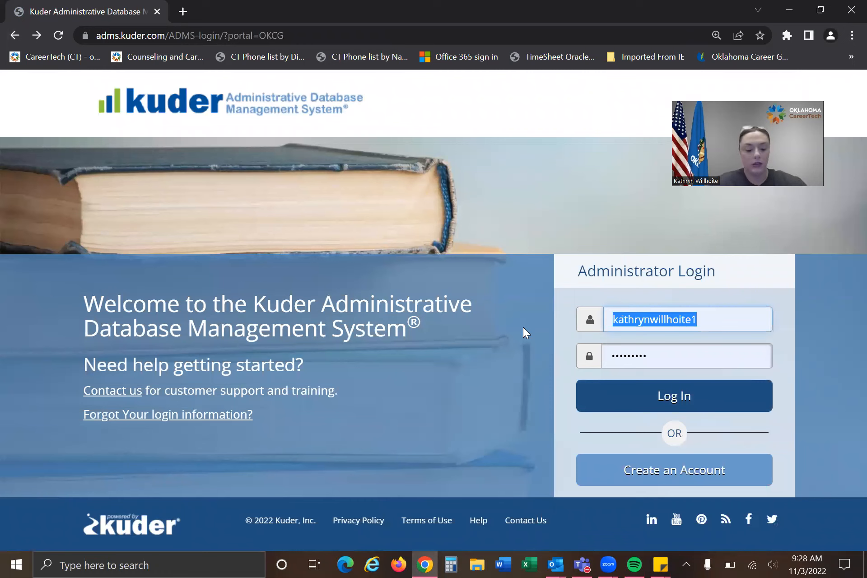
text(rod)
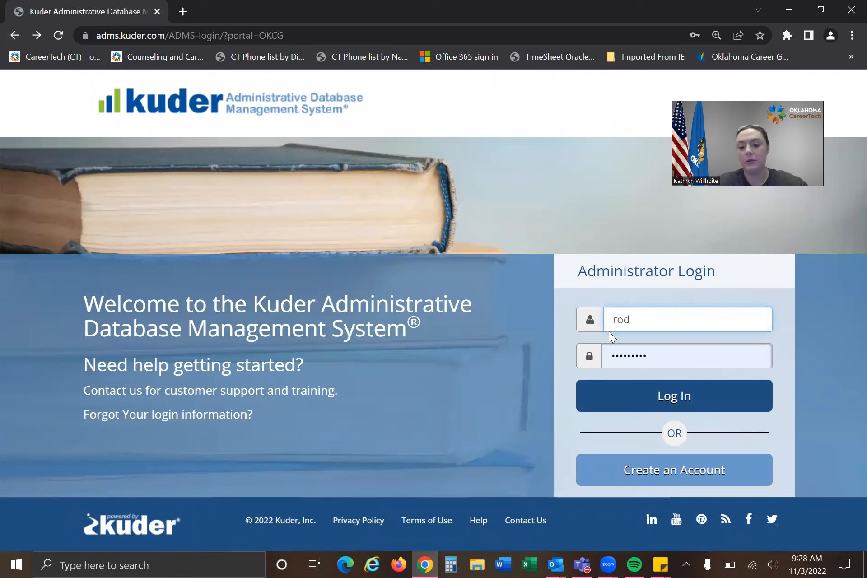
click(690, 329)
click(690, 354)
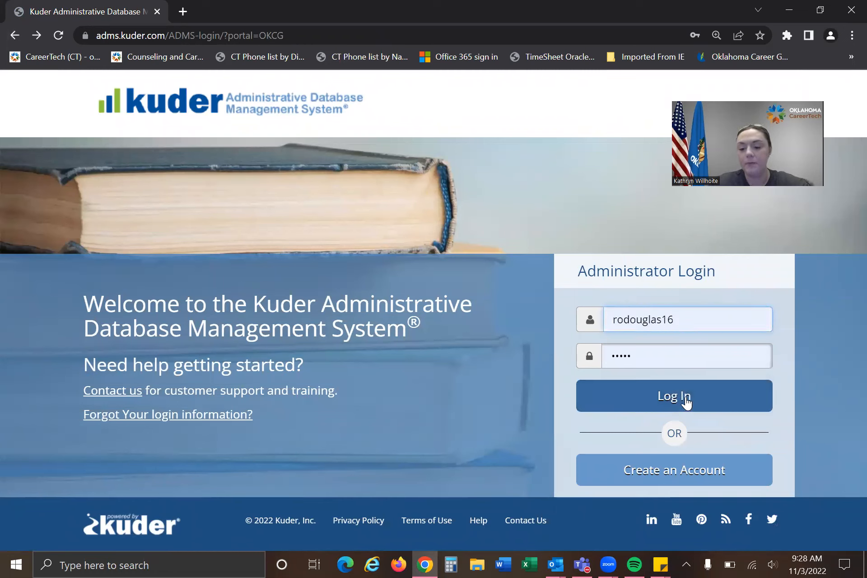
click(686, 399)
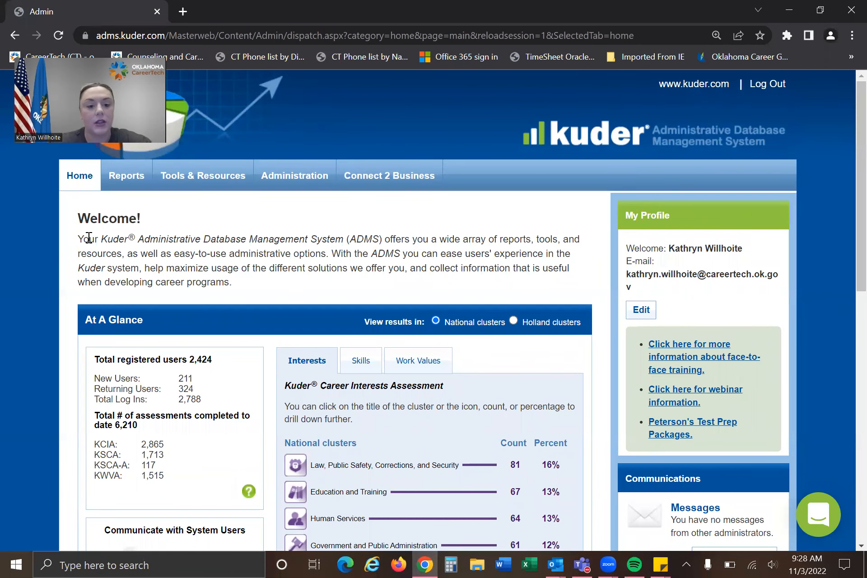
Review At A Glance totals: 2,424 registered users and 6,210 assessments completed.
scroll(86, 190, down, 3)
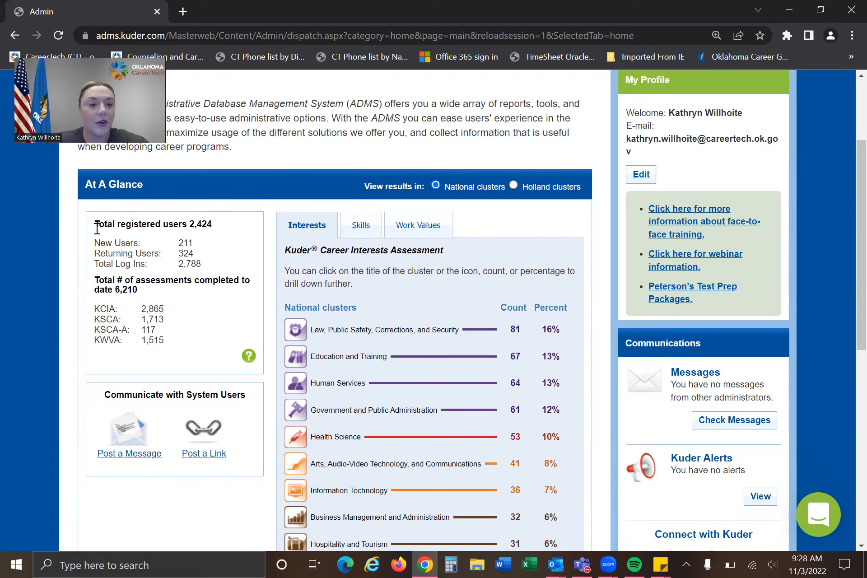
drag(94, 224, 176, 339)
click(175, 338)
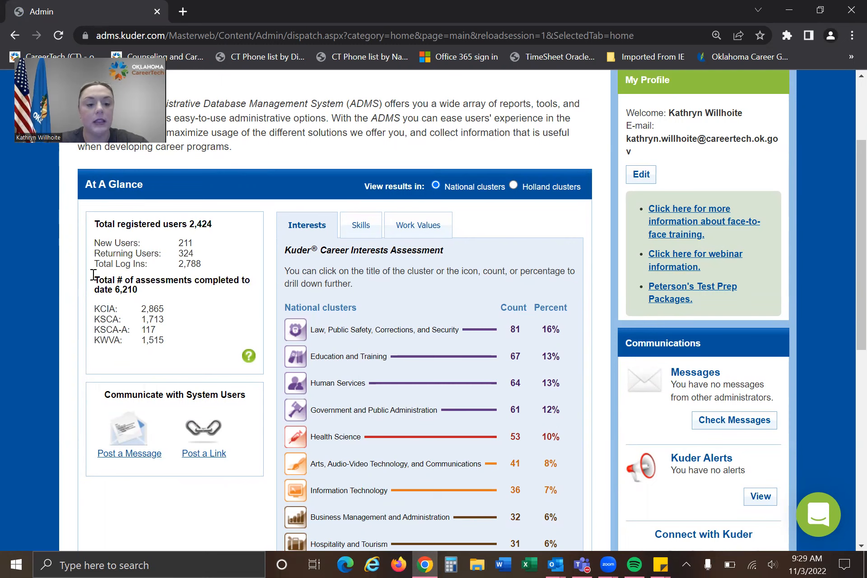
drag(99, 279, 130, 303)
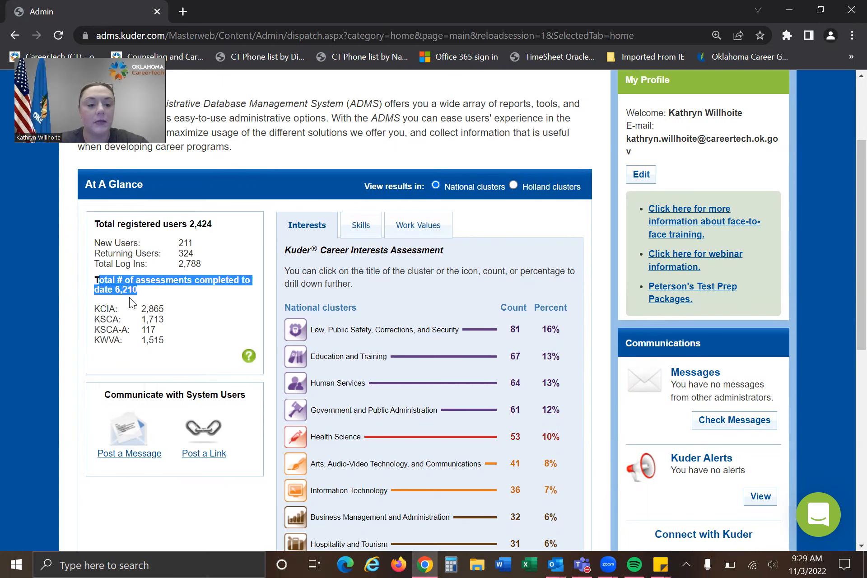
click(172, 307)
scroll(268, 274, down, 3)
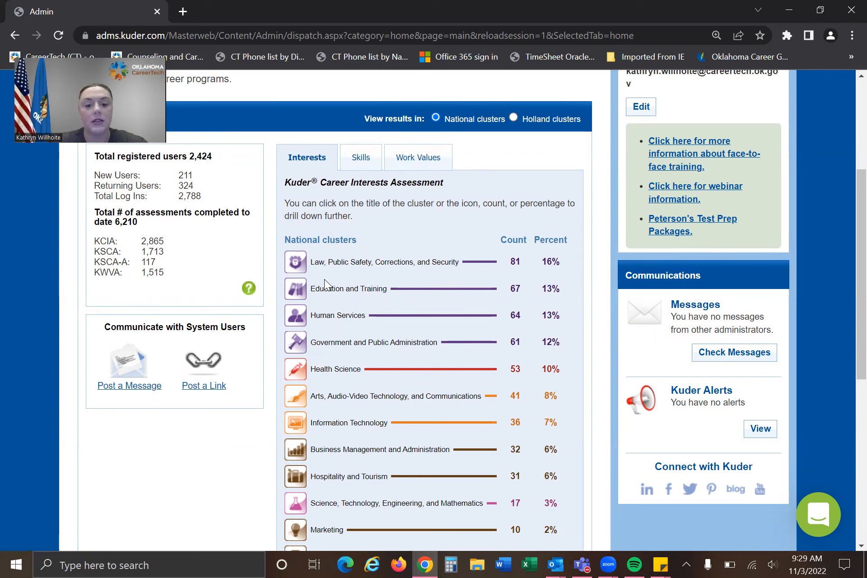
Show Interests results and expand Education and Training into pathways (Professional Support Services 72, Teaching and Training 23).
click(364, 158)
click(304, 157)
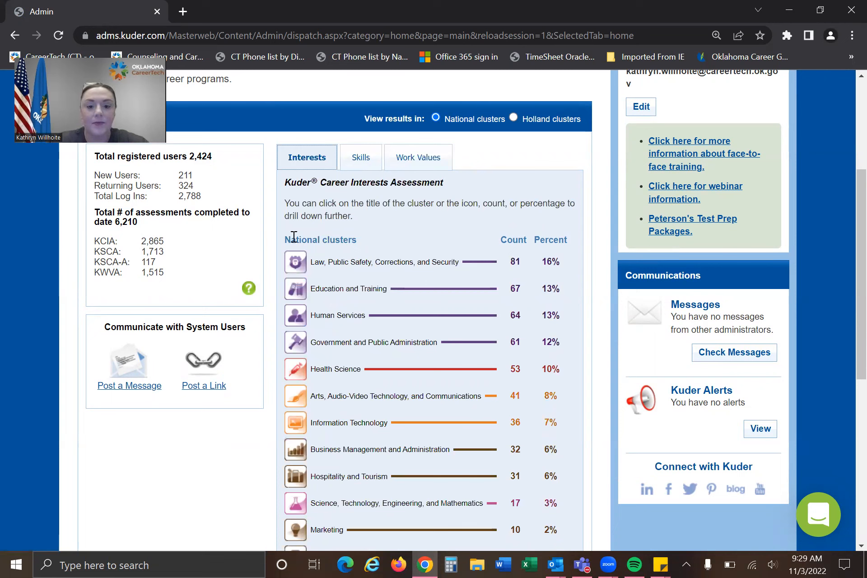
drag(290, 240, 431, 290)
click(487, 293)
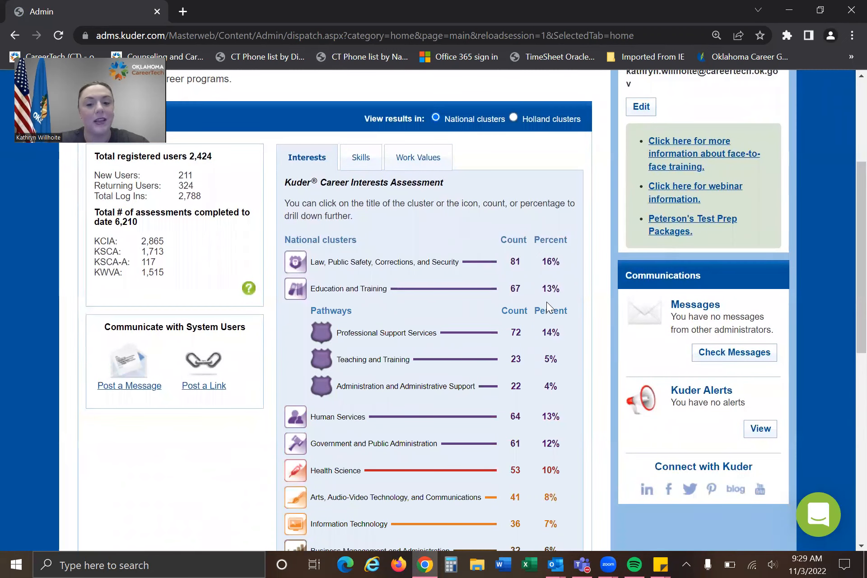
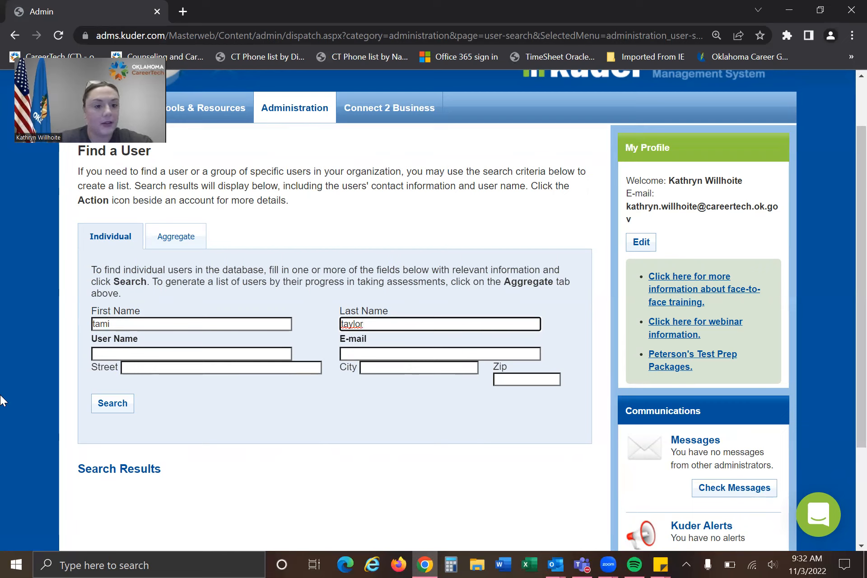
Search for the student by name and highlight the single matching result row.
click(119, 408)
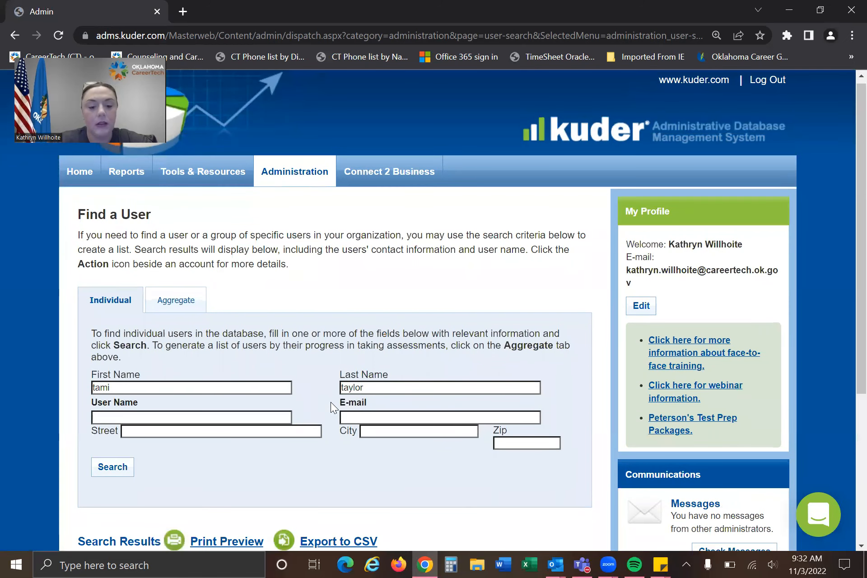
scroll(331, 402, down, 5)
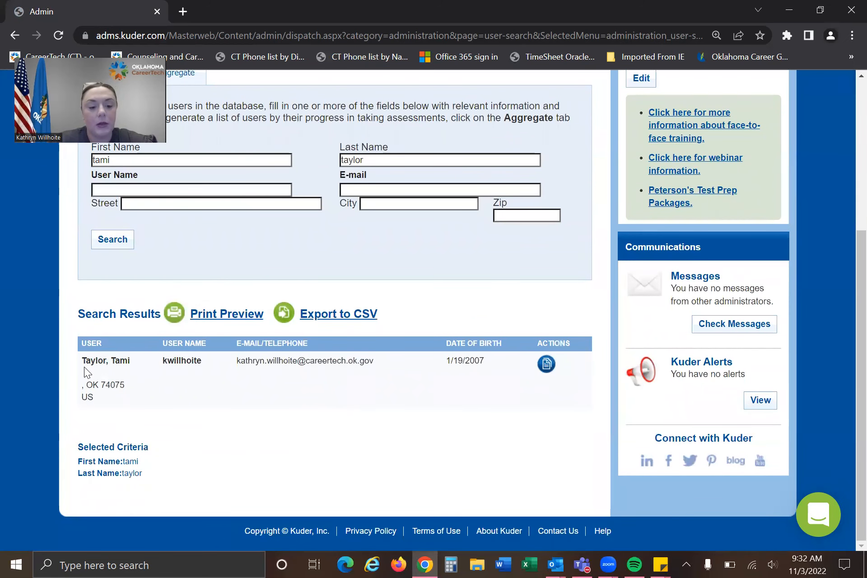
drag(82, 362, 395, 371)
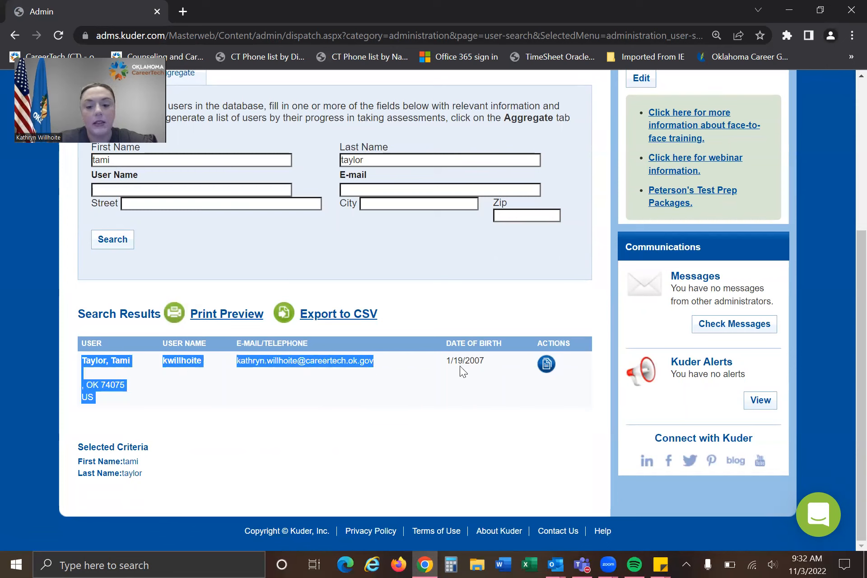
click(477, 356)
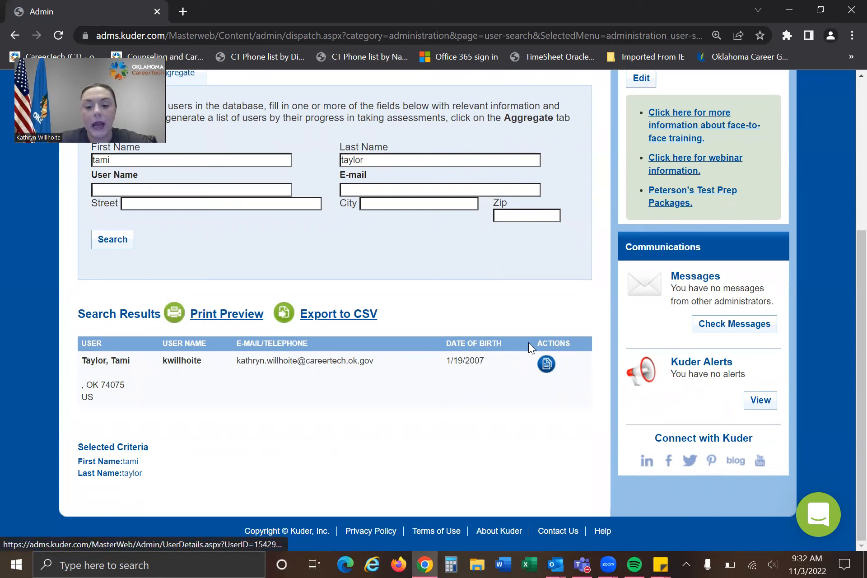
Open the matching student's account details from the Actions column.
drag(535, 342, 563, 364)
click(563, 364)
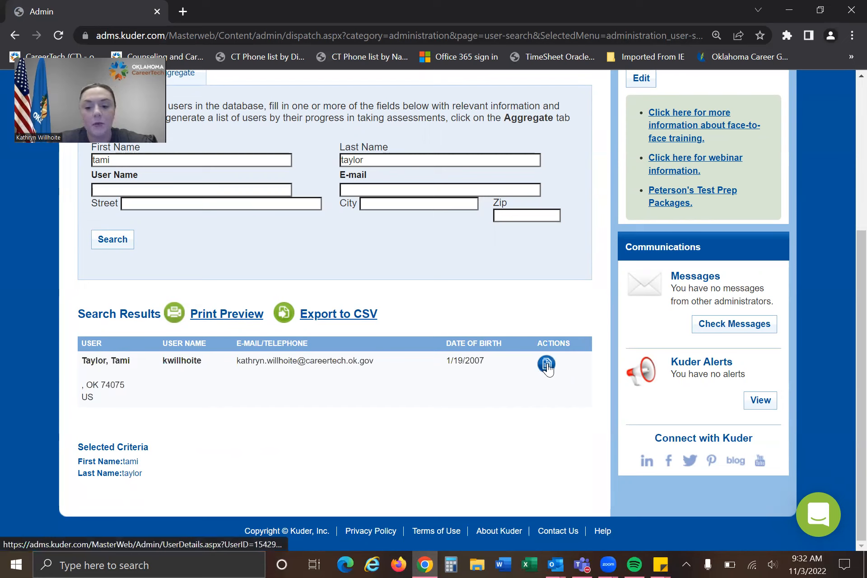
click(548, 366)
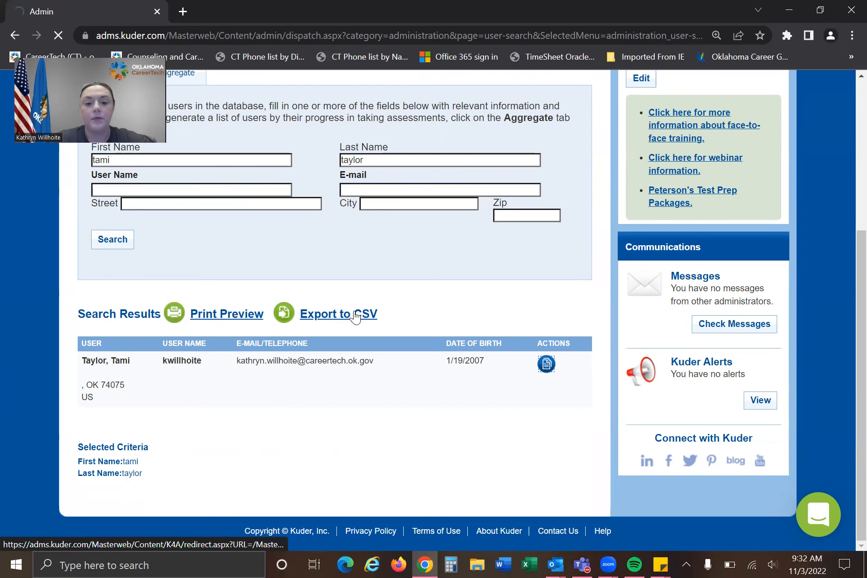
Scroll through the student's User Details and highlight their user name.
scroll(341, 316, down, 2)
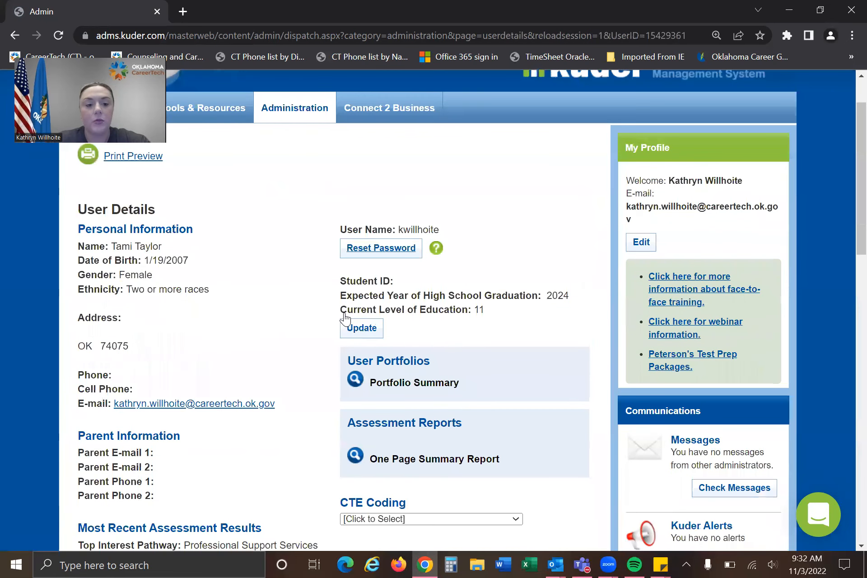
scroll(280, 315, up, 1)
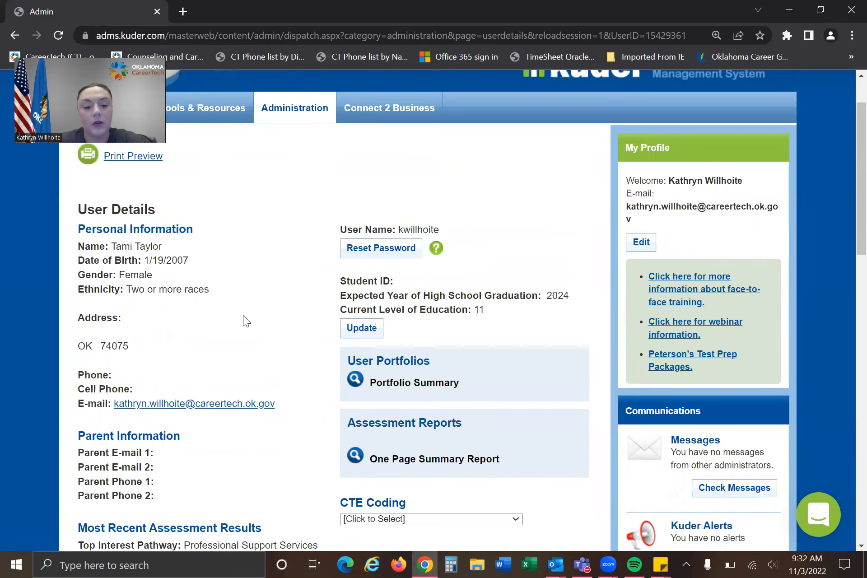
scroll(243, 316, down, 6)
scroll(244, 321, up, 6)
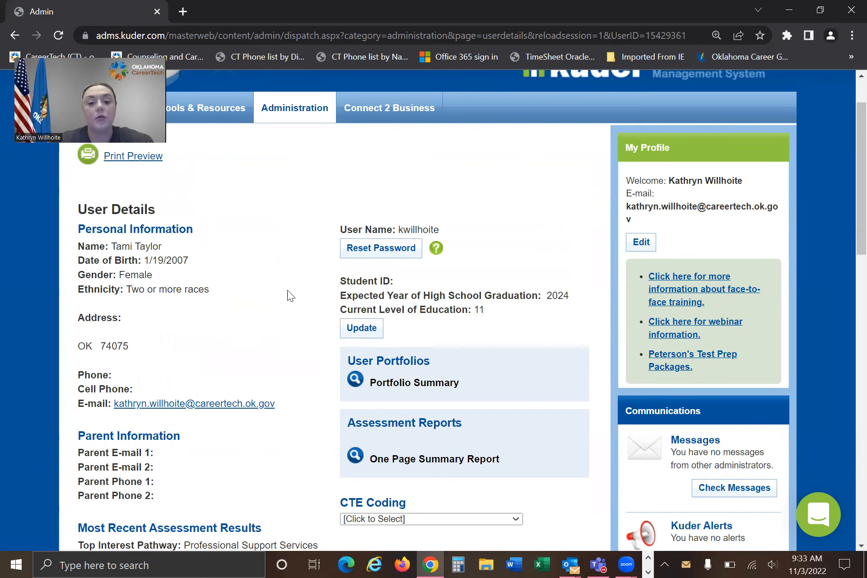
drag(341, 227, 400, 228)
click(442, 229)
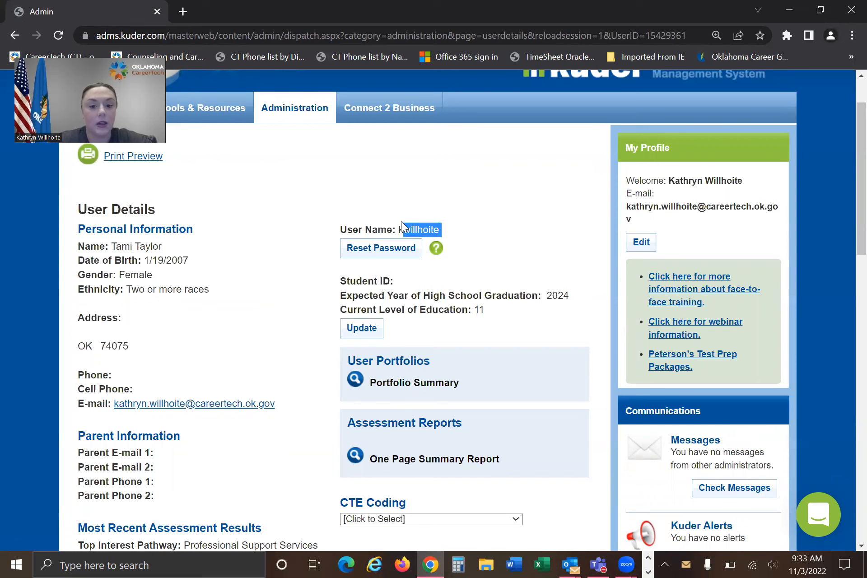
click(410, 229)
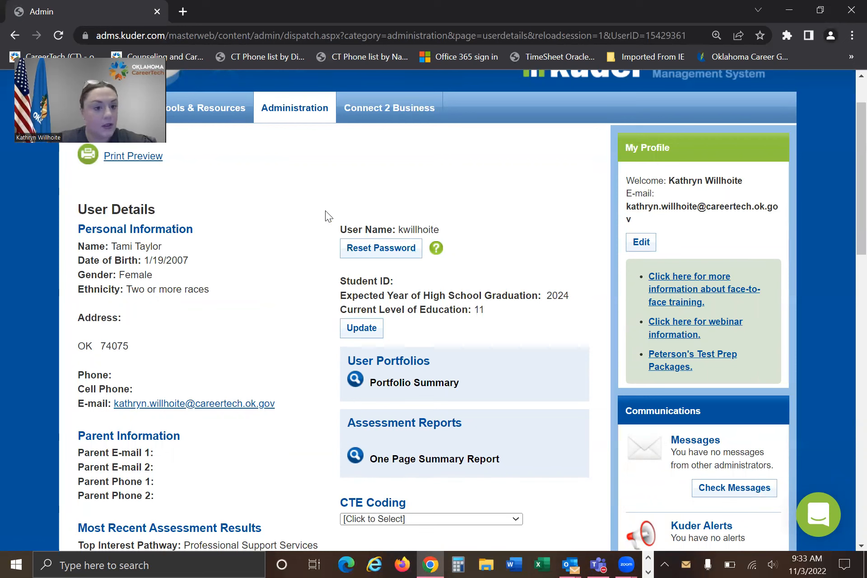
Start a password reset but cancel it, then launch a new Firefox window.
click(381, 249)
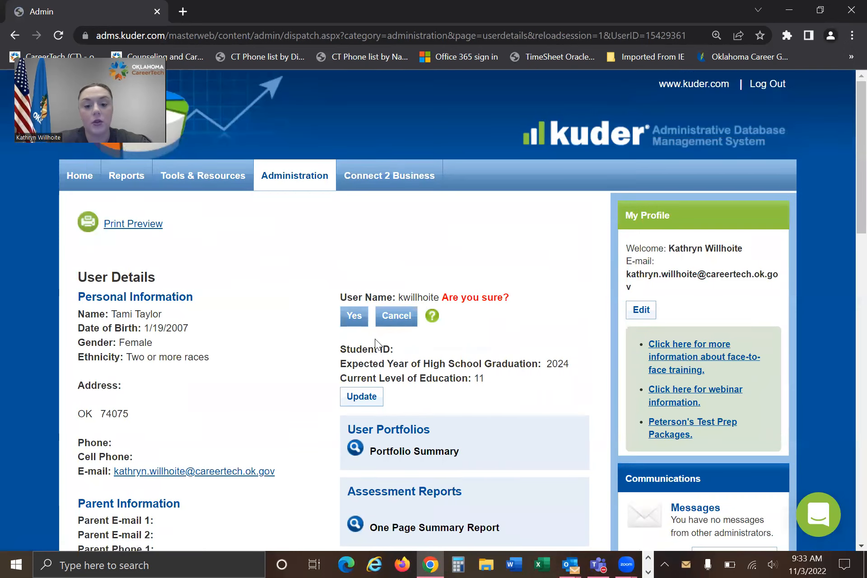
click(406, 319)
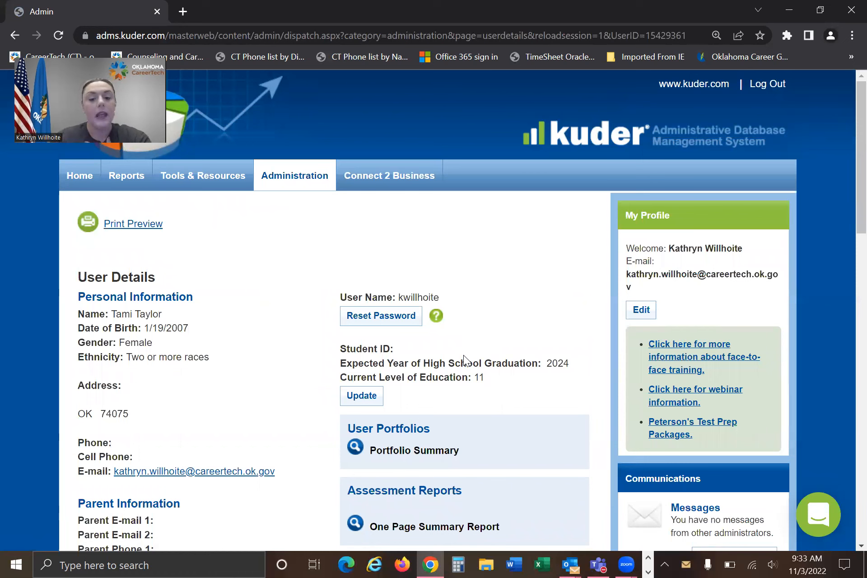
click(402, 563)
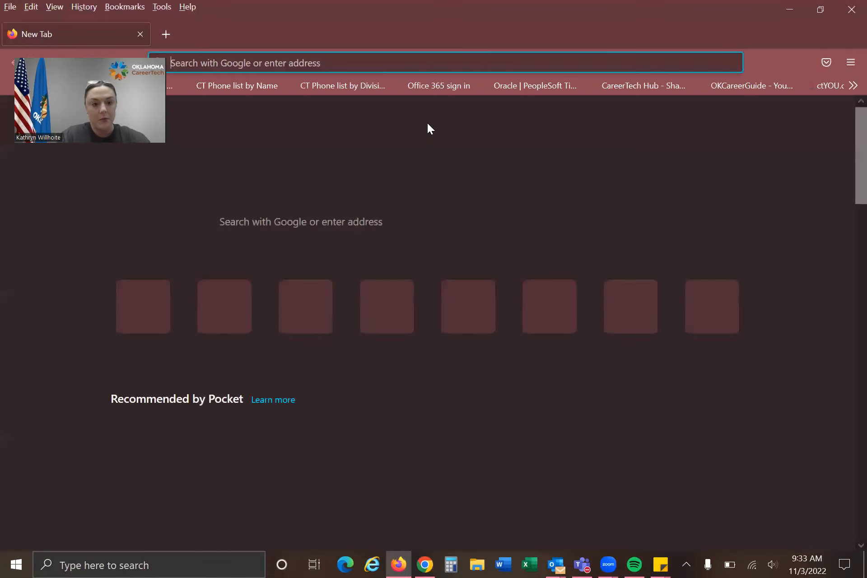
Load okcareerguide.kuder.com and enter the student's username in the OKCG Login form.
text(okc)
key(Return)
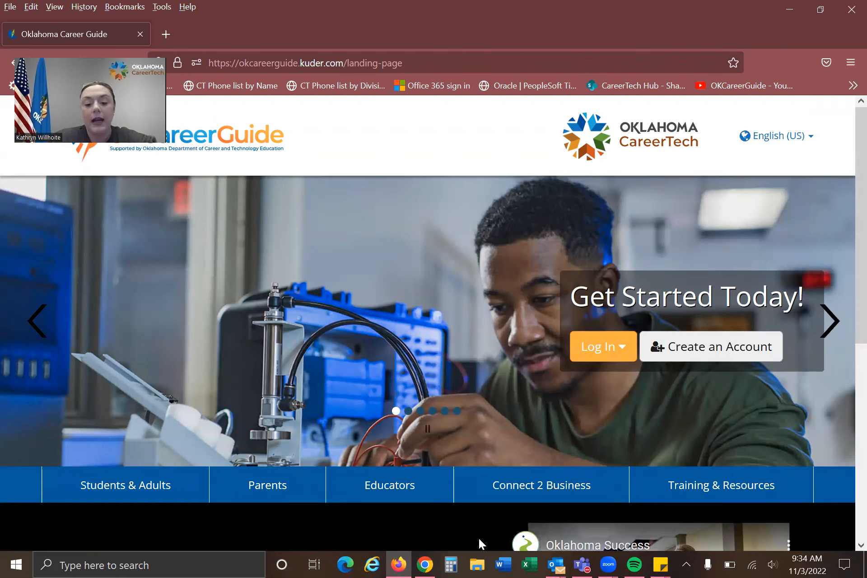
click(604, 355)
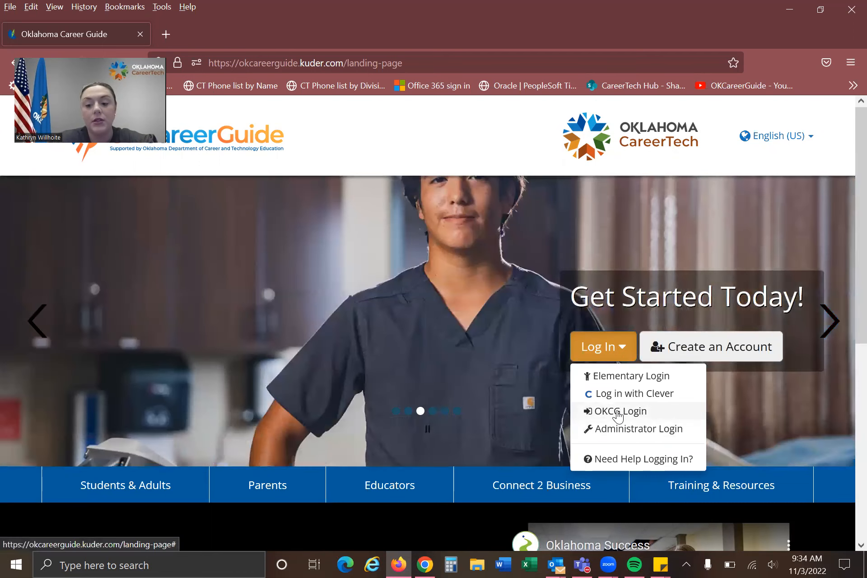
click(618, 412)
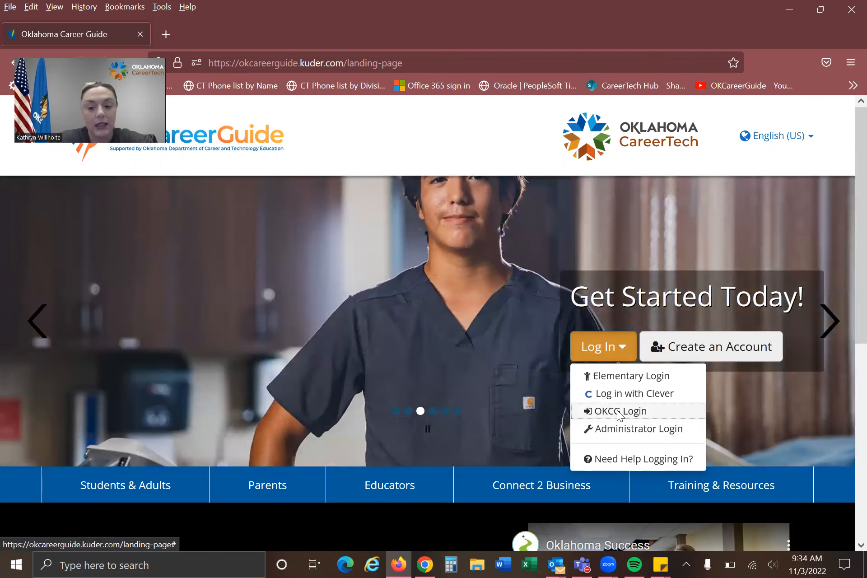
click(299, 180)
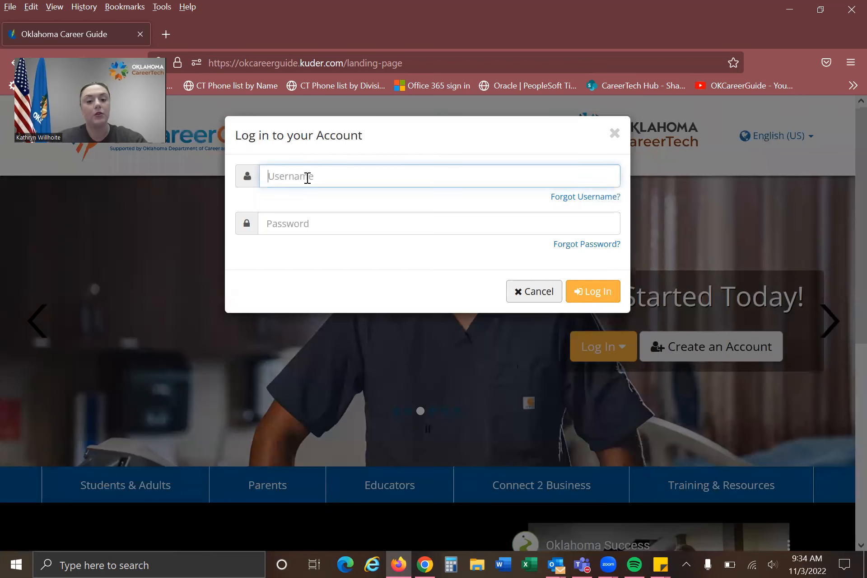
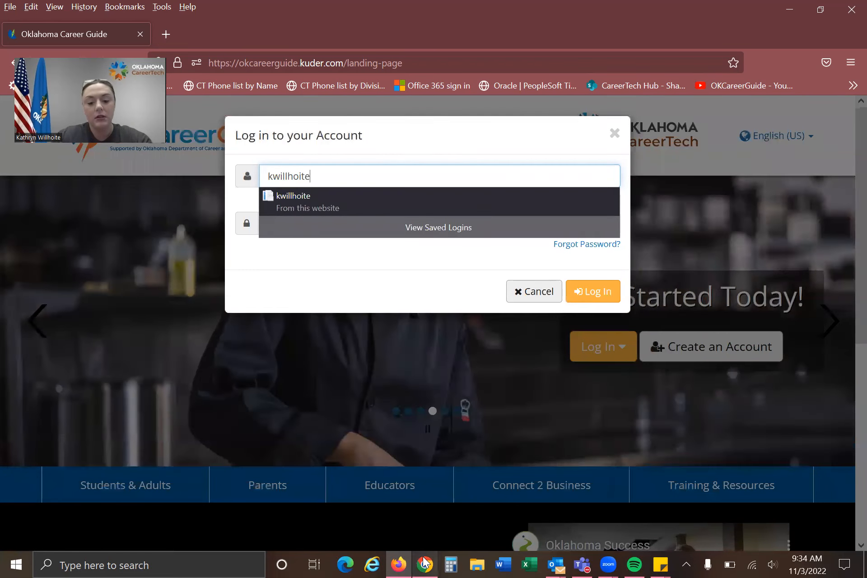
Glance back at the Kuder admin page, then cancel the login without signing in and close Firefox.
click(425, 564)
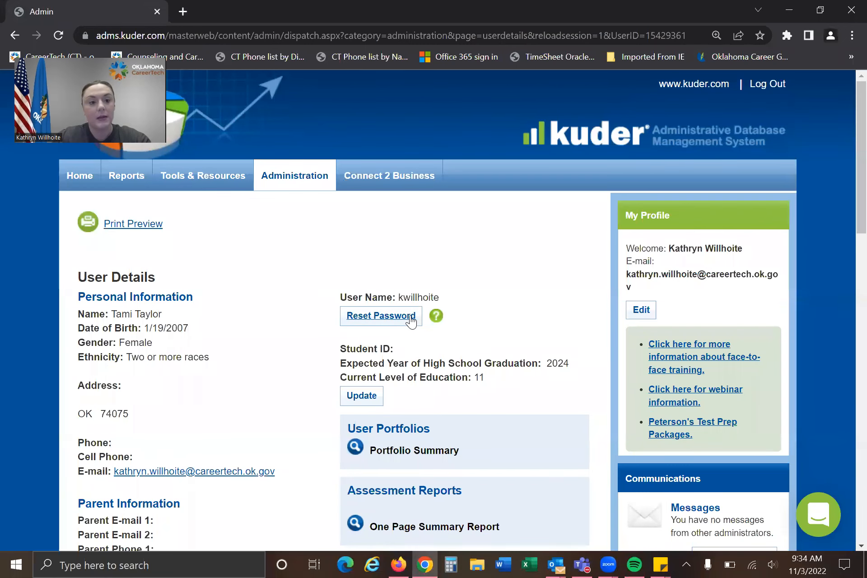
click(398, 564)
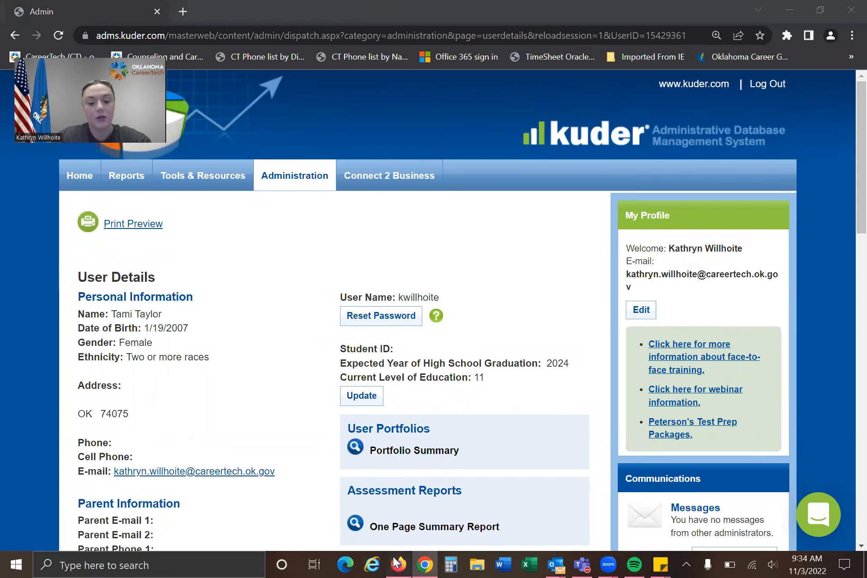
click(313, 219)
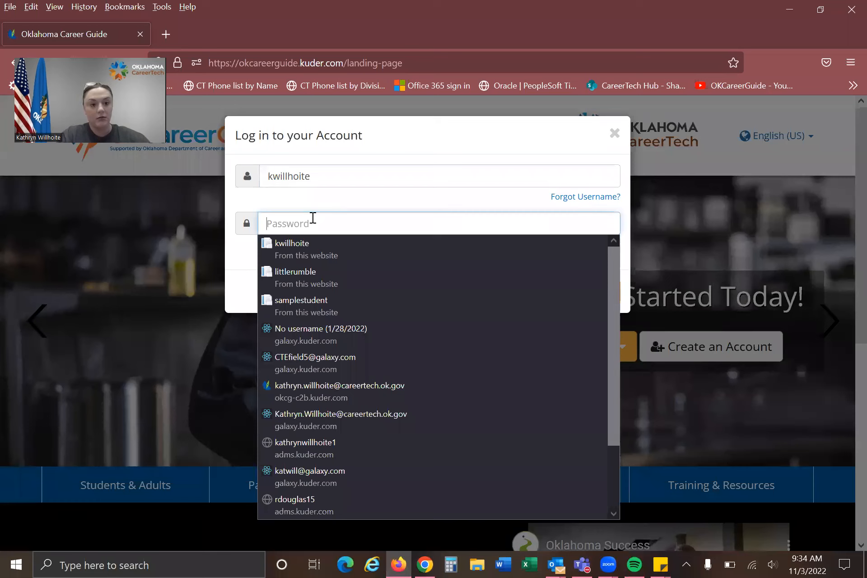
click(494, 191)
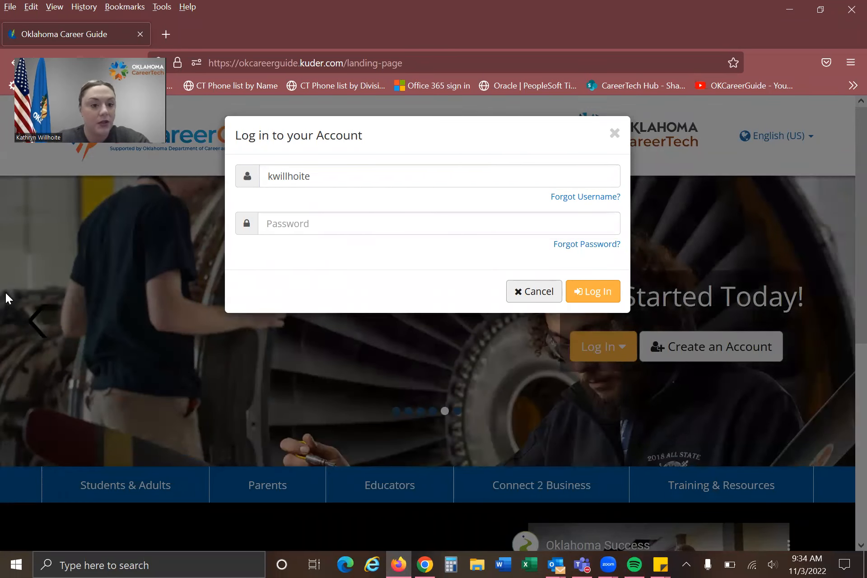
click(533, 291)
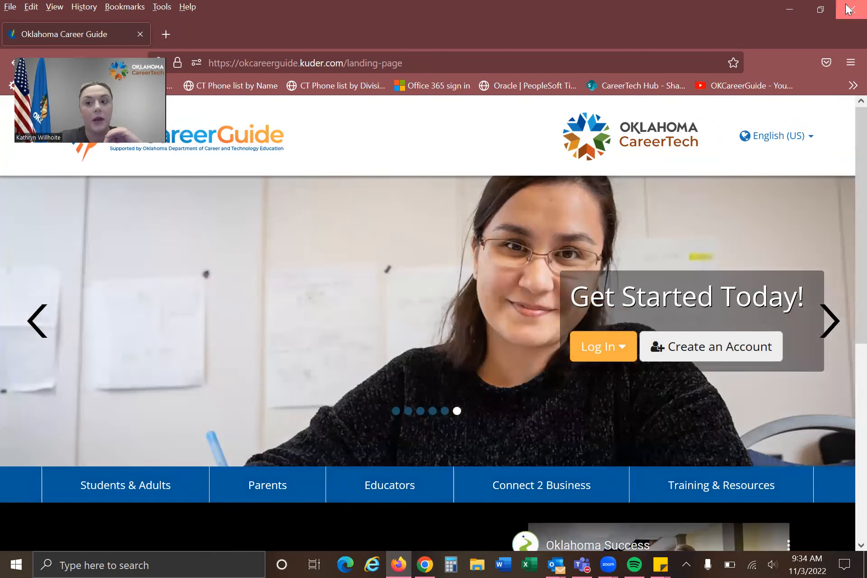
click(848, 9)
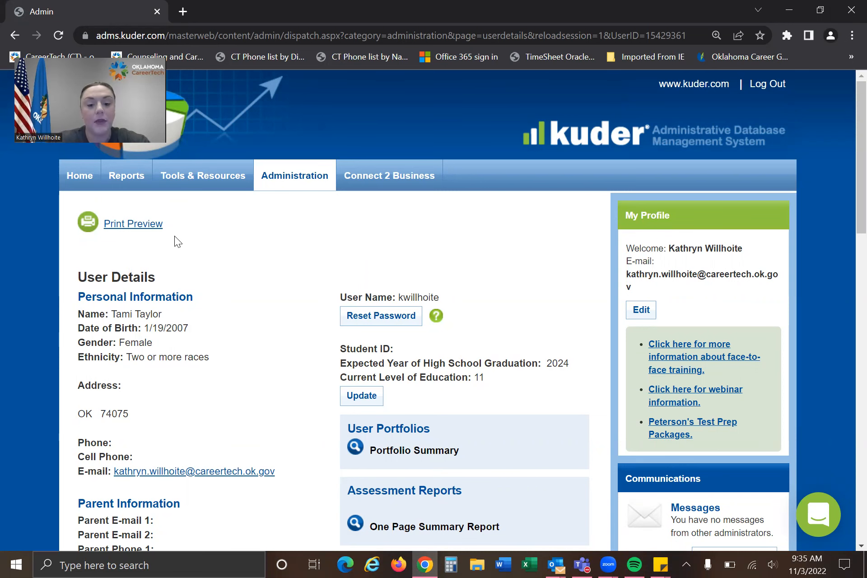
Scroll to Assessment Reports and open the student's One Page Summary Report.
scroll(174, 236, down, 1)
scroll(168, 244, down, 3)
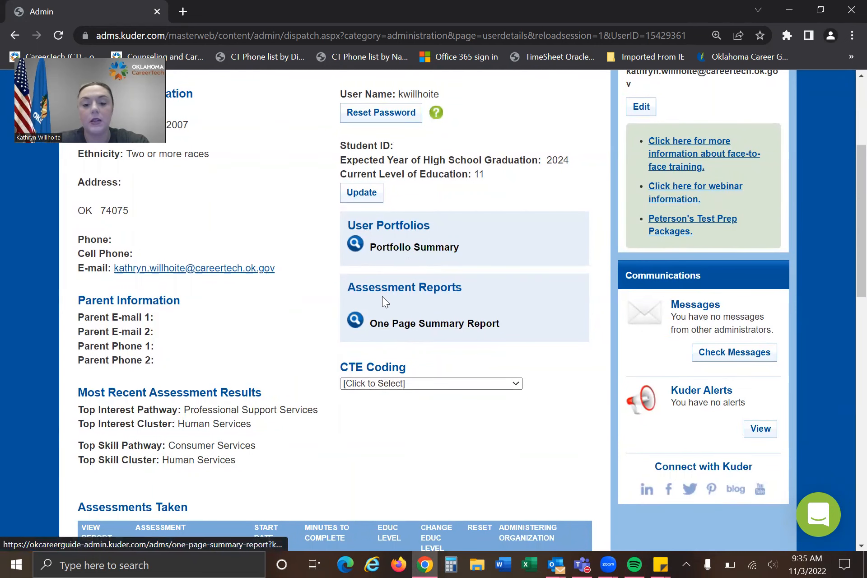
triple_click(435, 296)
click(434, 296)
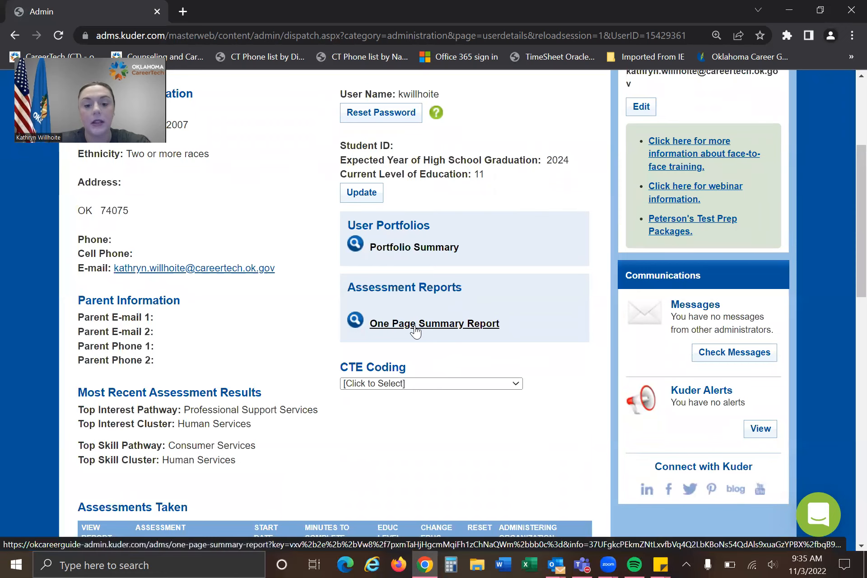
click(415, 325)
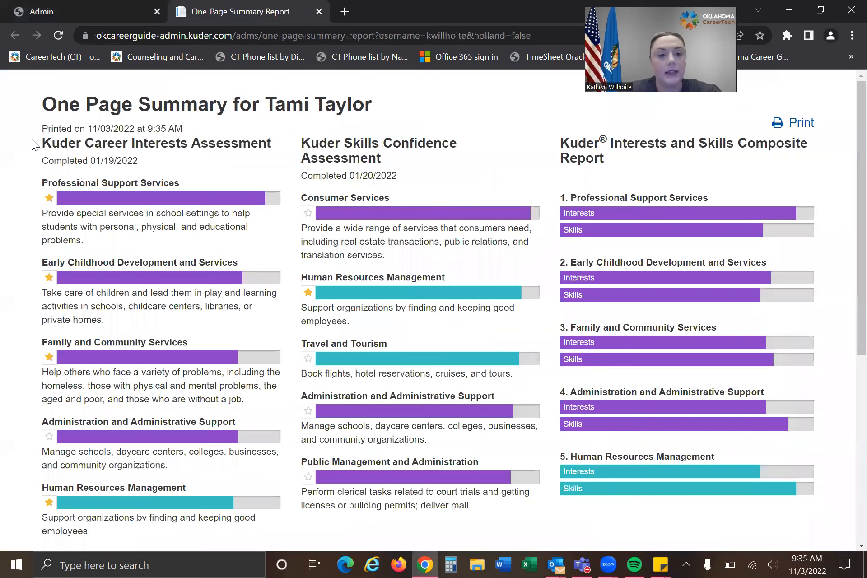
Point out the interests and skills confidence completion dates, then close the report tab.
drag(36, 144, 152, 163)
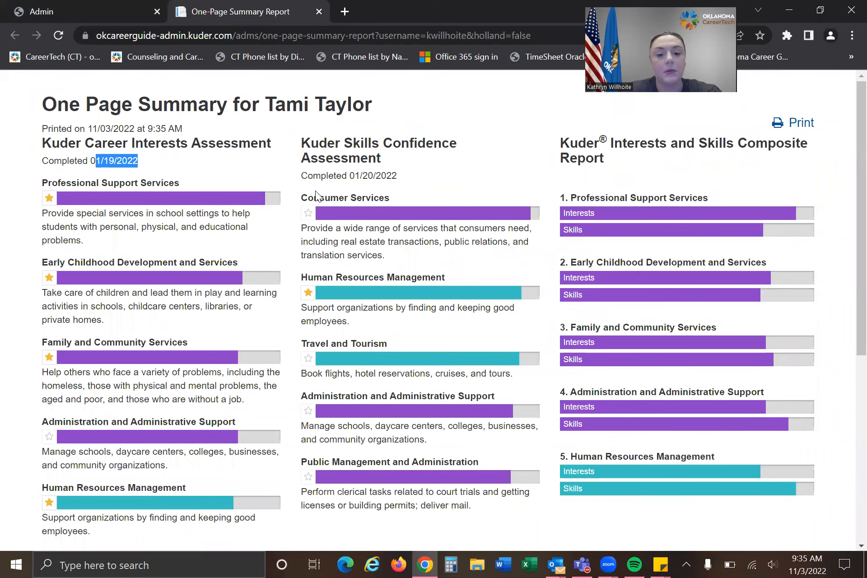
drag(319, 156, 398, 179)
click(396, 179)
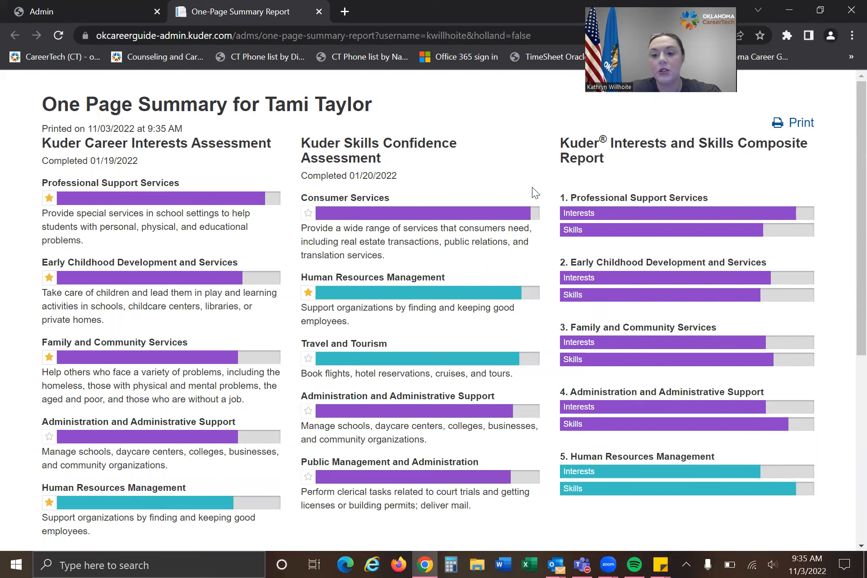
scroll(363, 161, down, 2)
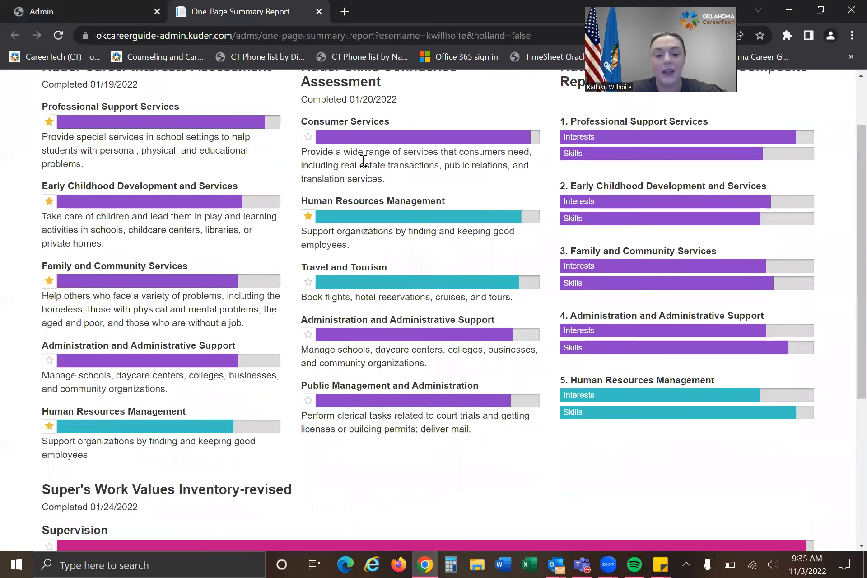
scroll(363, 162, down, 5)
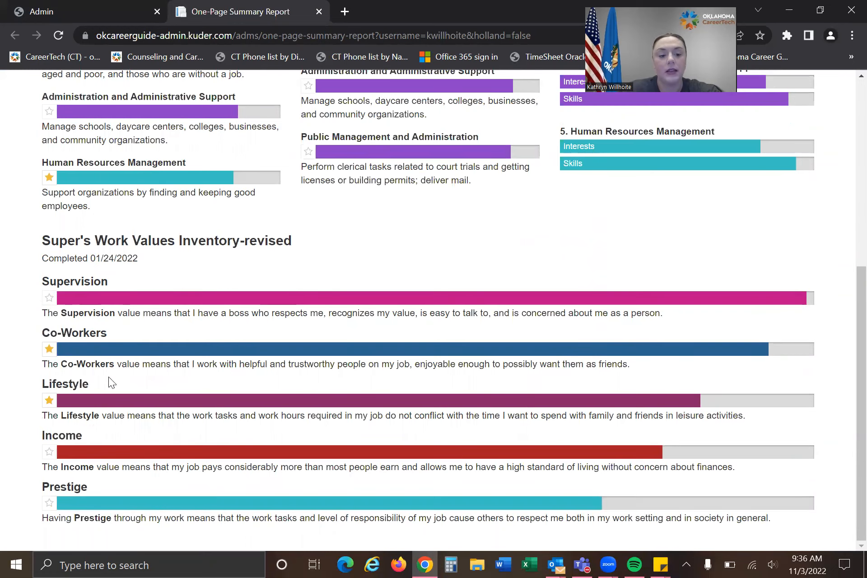
scroll(103, 363, up, 2)
scroll(104, 363, up, 2)
scroll(102, 363, up, 4)
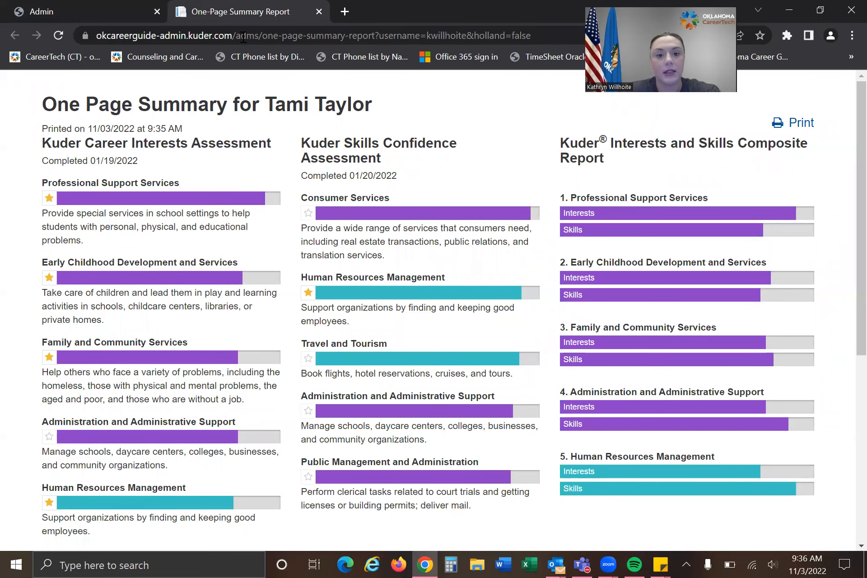
click(320, 11)
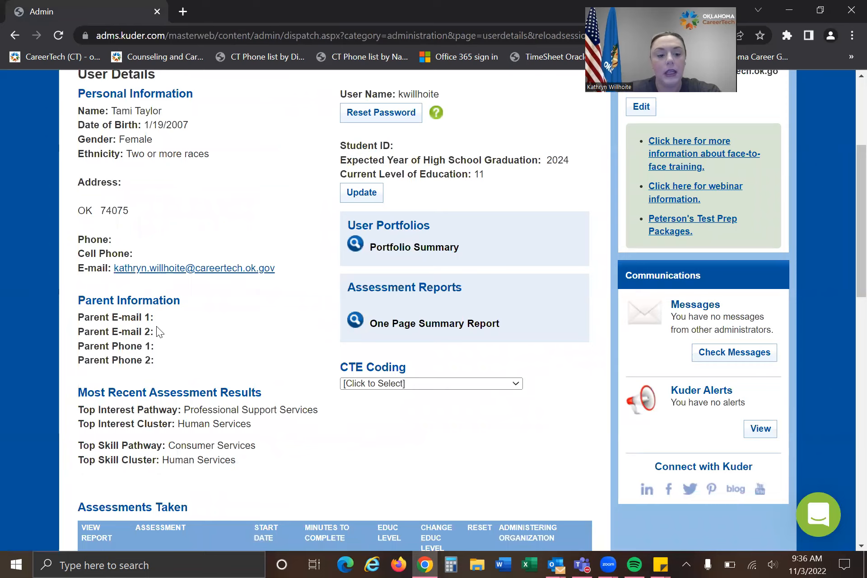
scroll(91, 282, down, 3)
scroll(92, 238, down, 2)
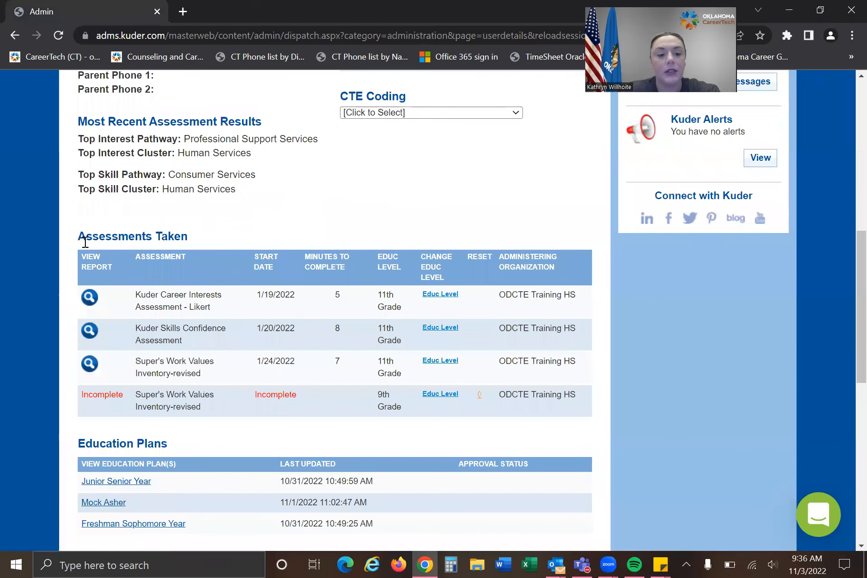
drag(79, 236, 163, 246)
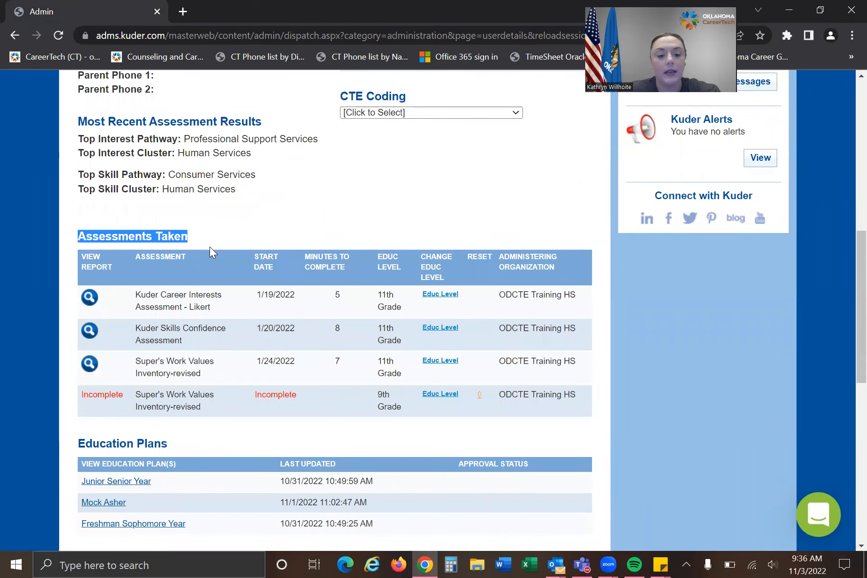
click(115, 291)
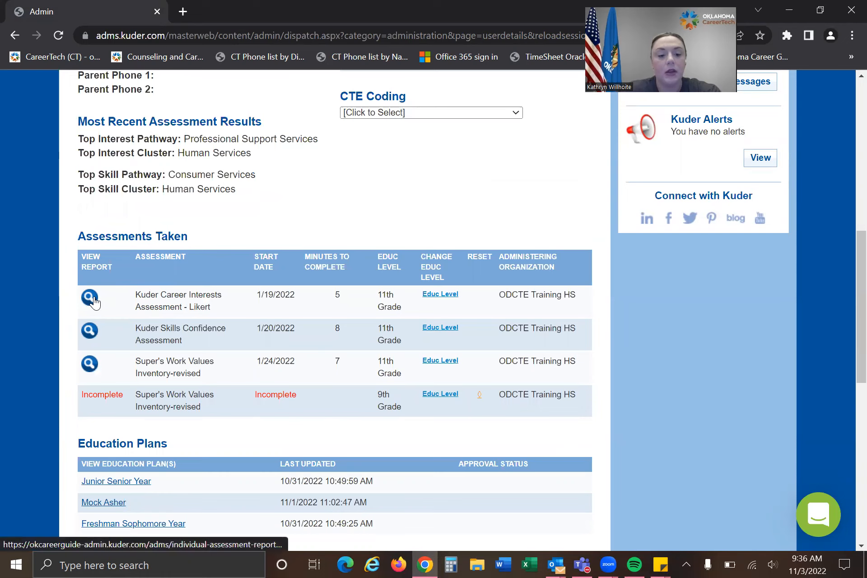
click(89, 365)
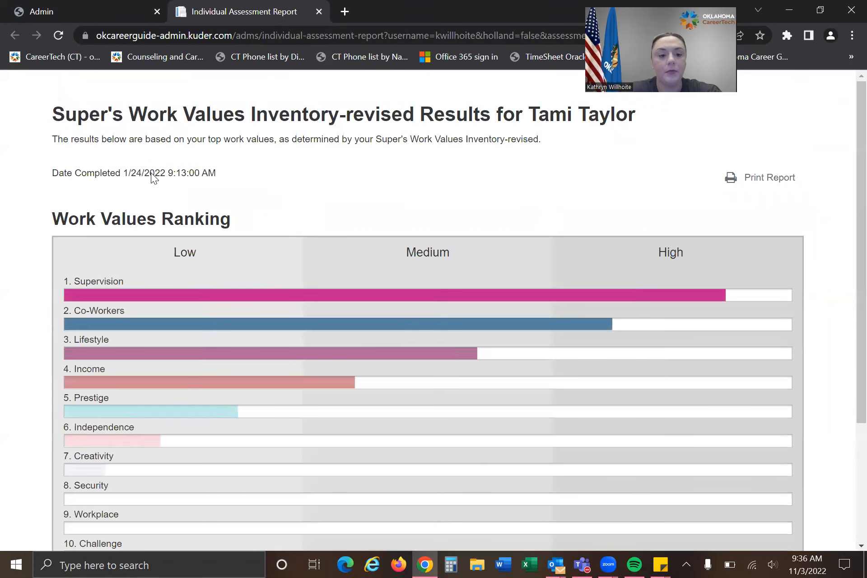
scroll(151, 173, down, 4)
scroll(151, 173, up, 4)
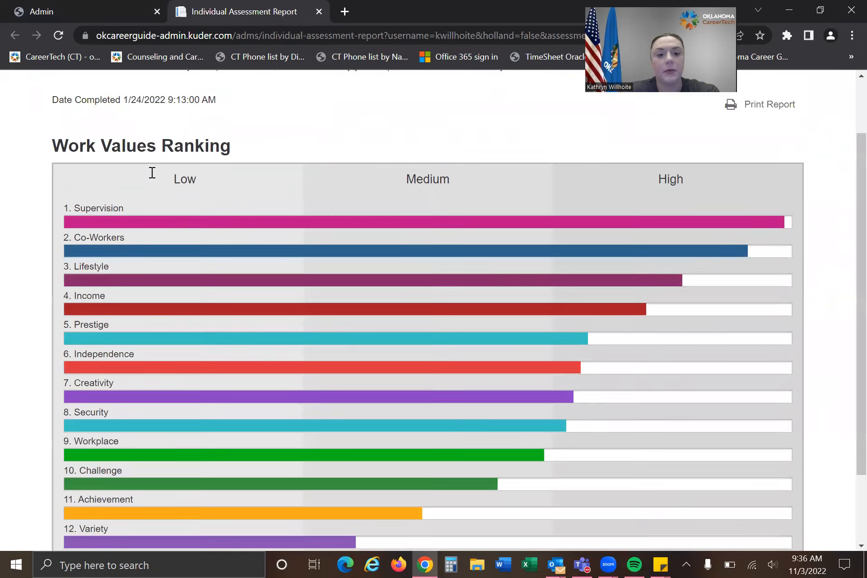
click(319, 11)
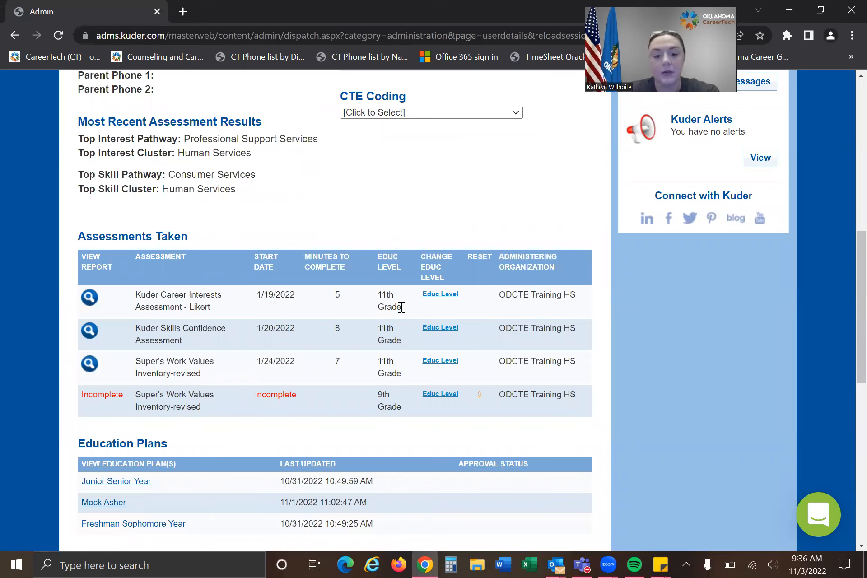
scroll(401, 307, down, 3)
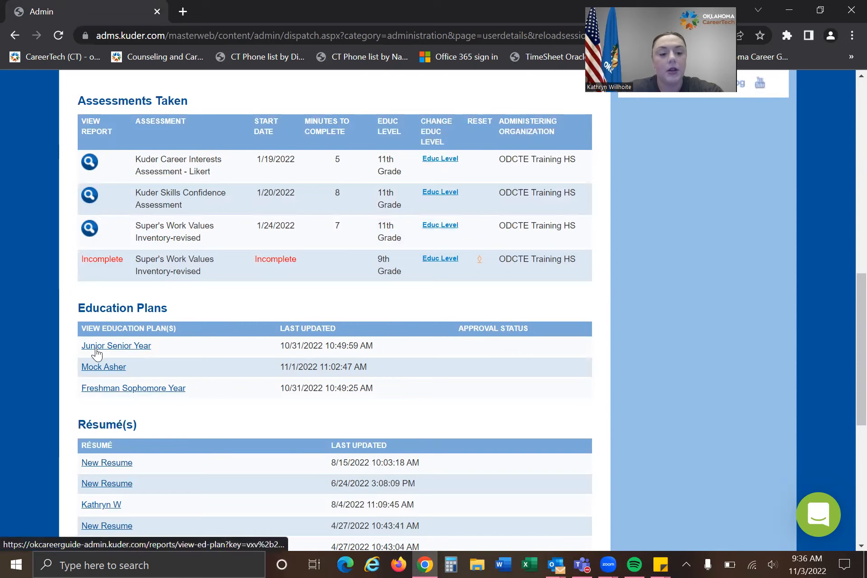
click(120, 349)
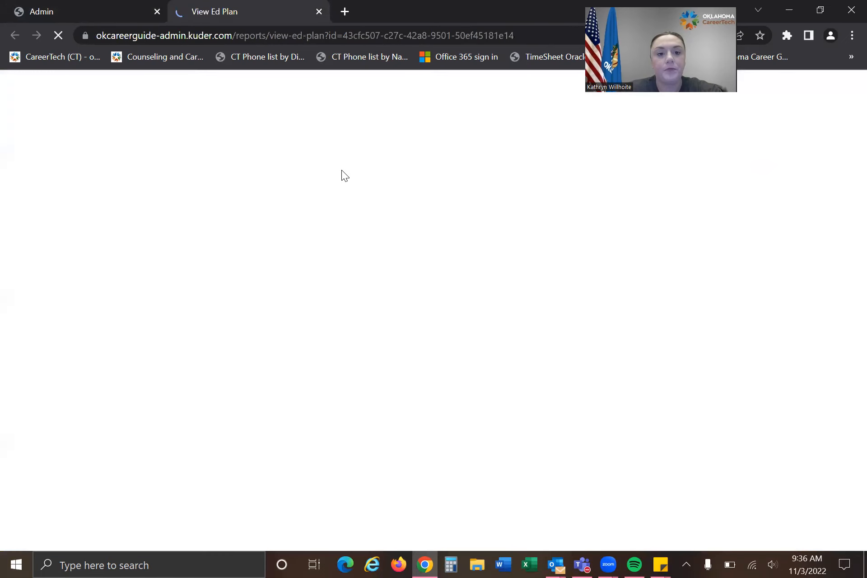
click(120, 7)
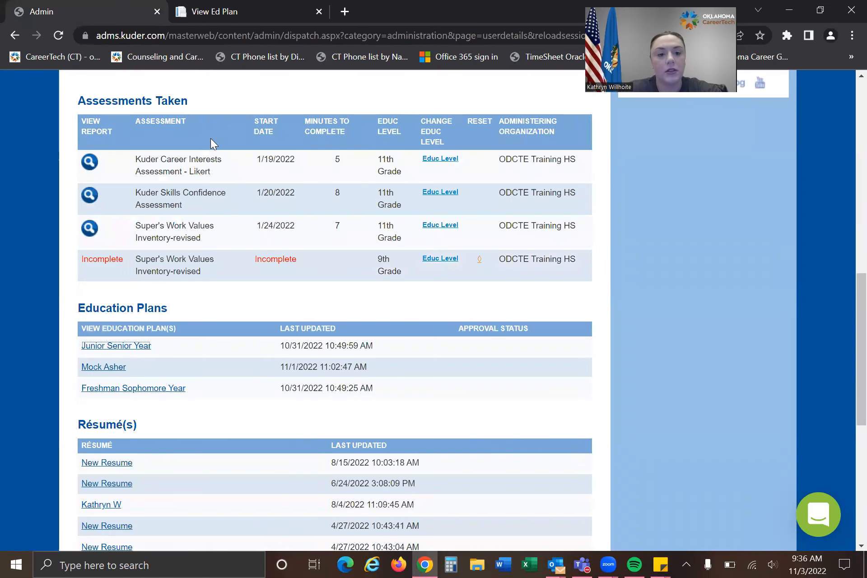
click(256, 11)
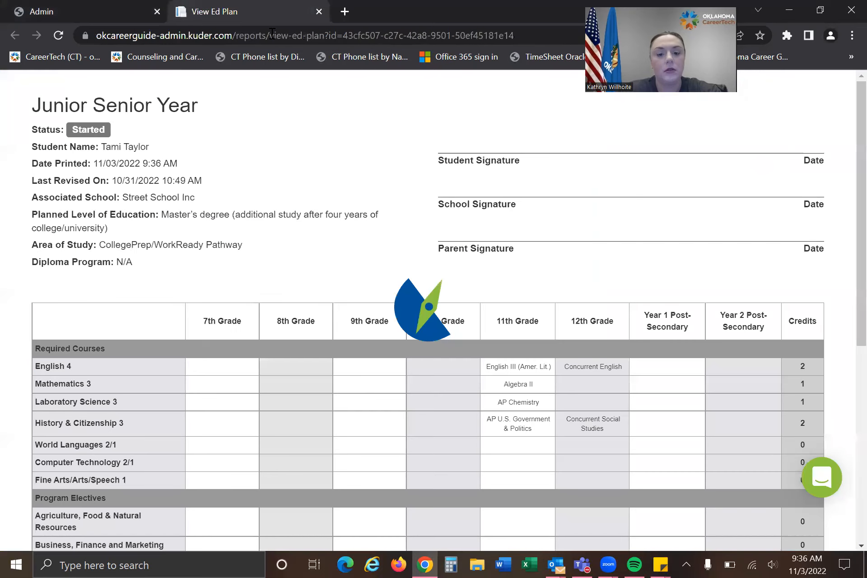
scroll(213, 296, down, 1)
scroll(440, 255, down, 1)
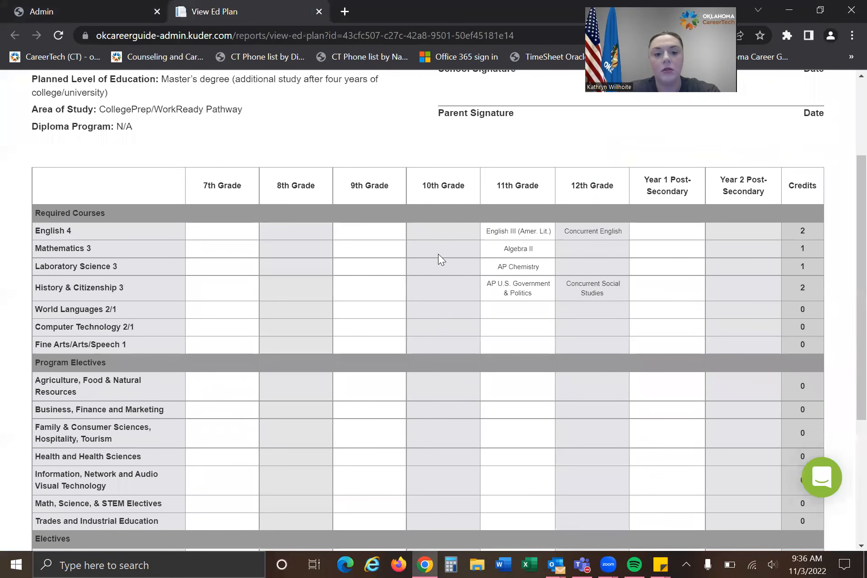
scroll(204, 156, up, 3)
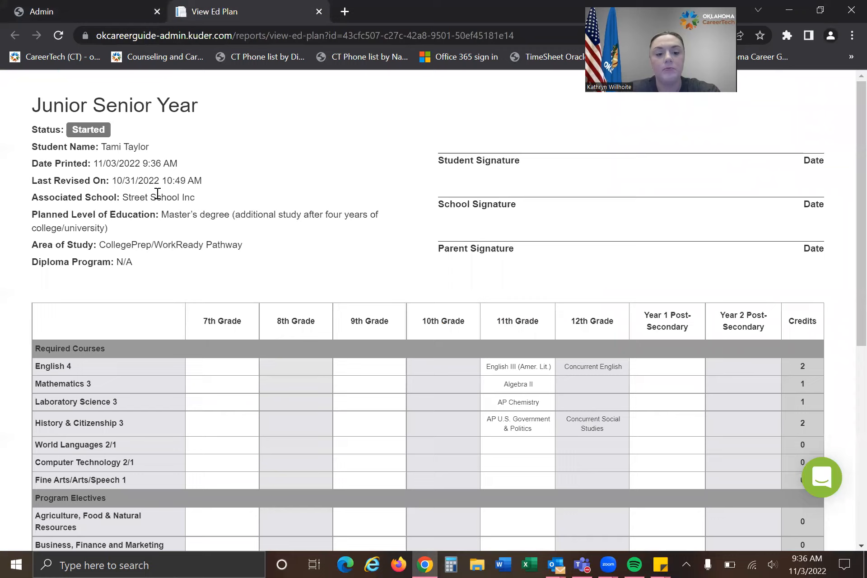
scroll(242, 229, down, 3)
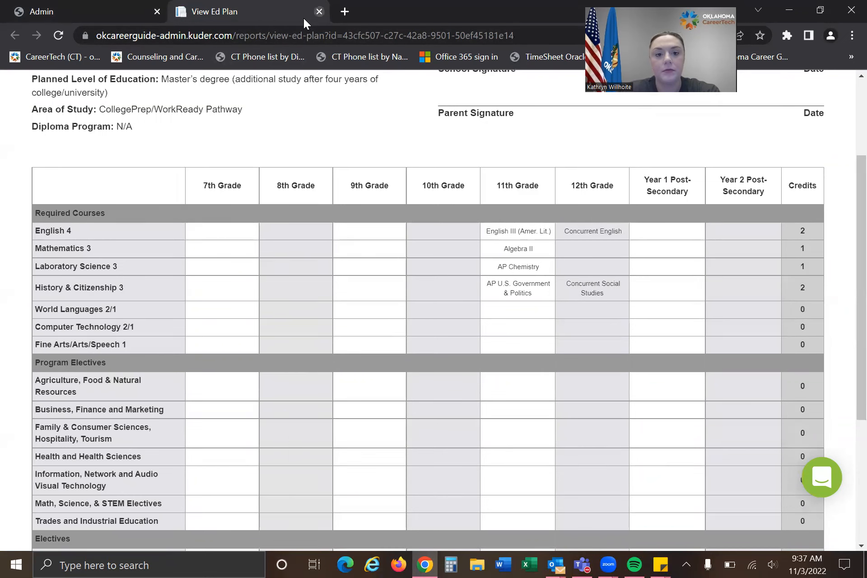
click(319, 11)
scroll(239, 304, down, 6)
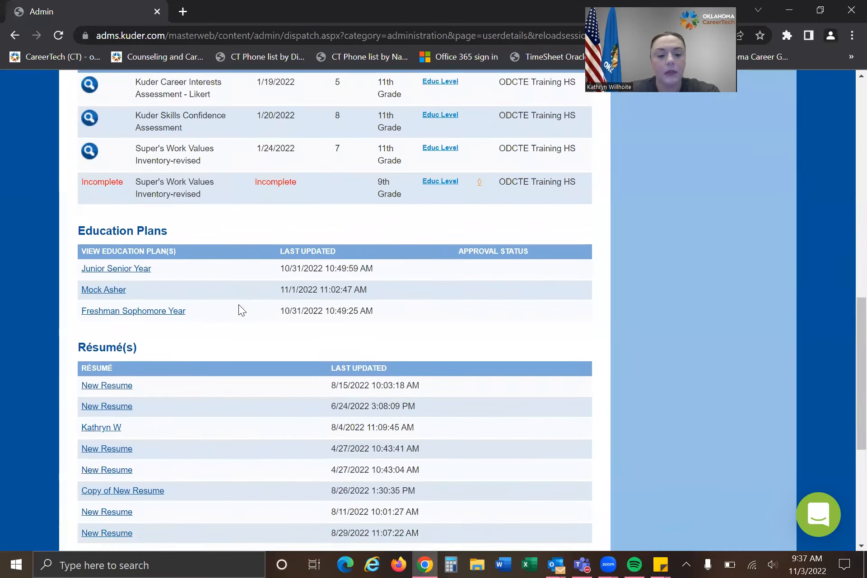
scroll(196, 266, down, 2)
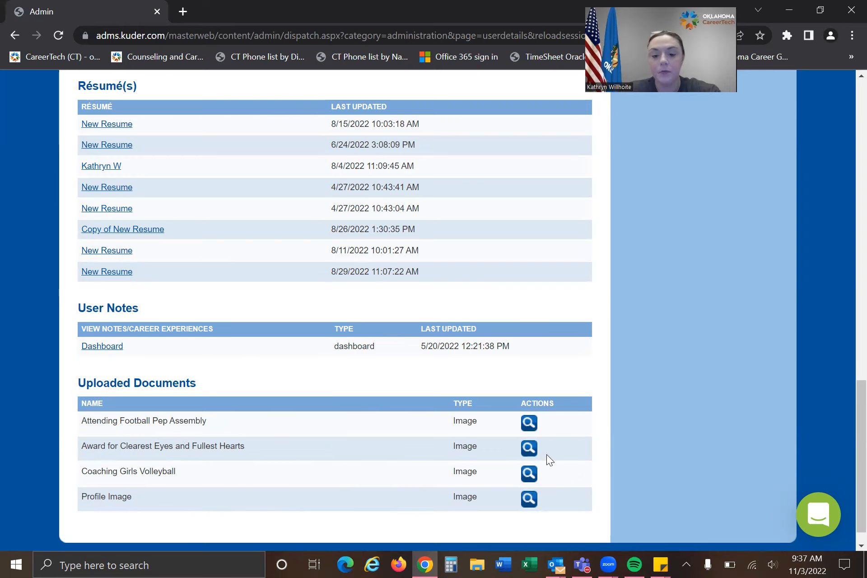
scroll(549, 454, up, 9)
scroll(554, 454, up, 7)
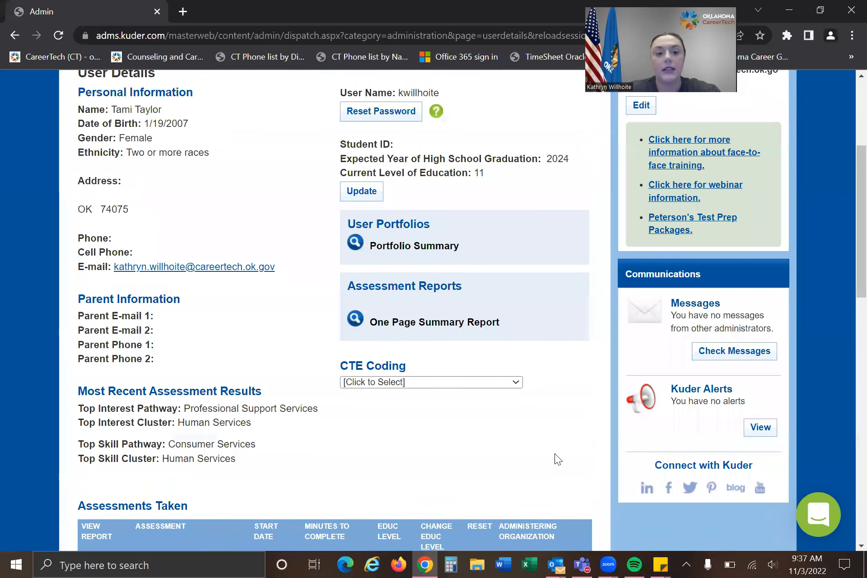
scroll(245, 363, up, 2)
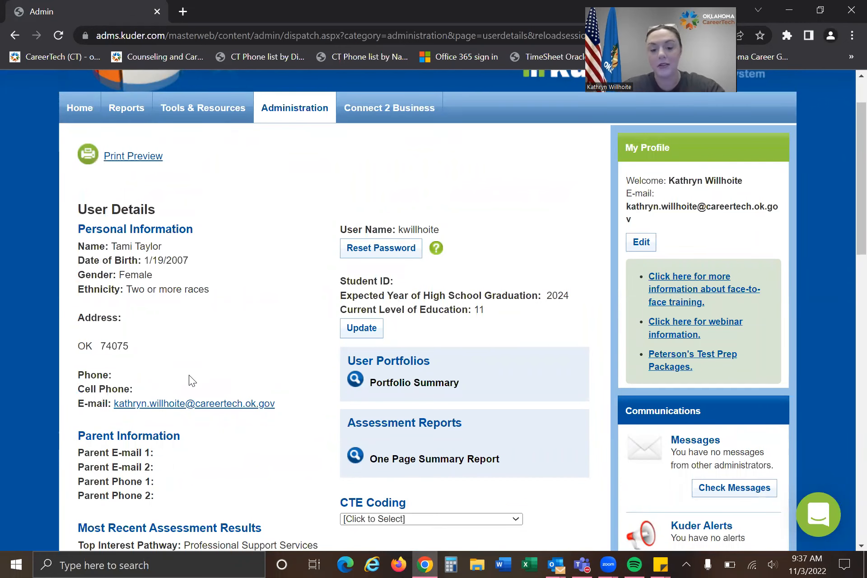
scroll(192, 374, down, 3)
scroll(194, 373, down, 5)
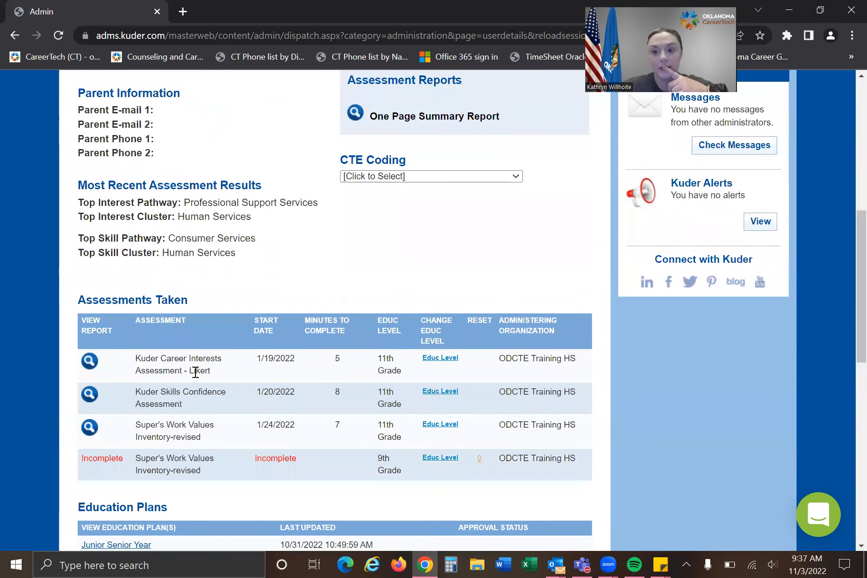
scroll(195, 373, down, 2)
scroll(194, 373, down, 5)
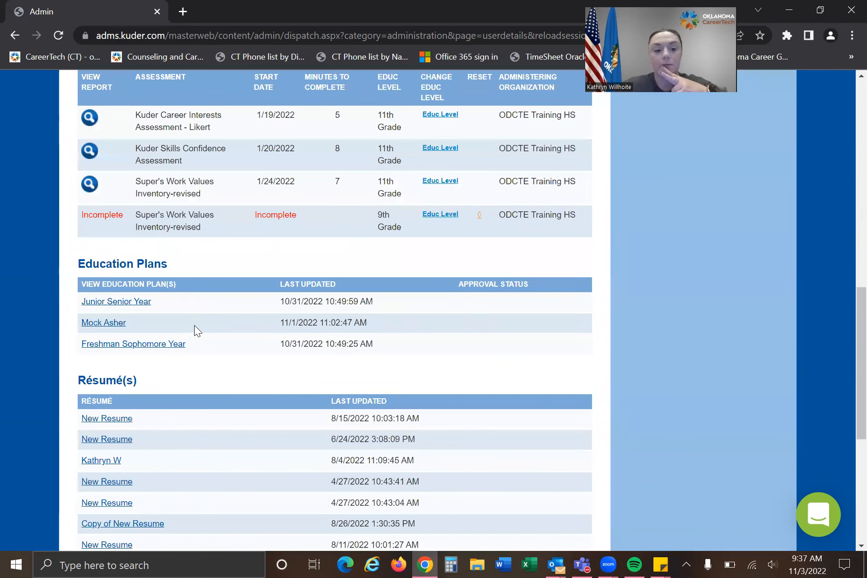
scroll(197, 322, down, 6)
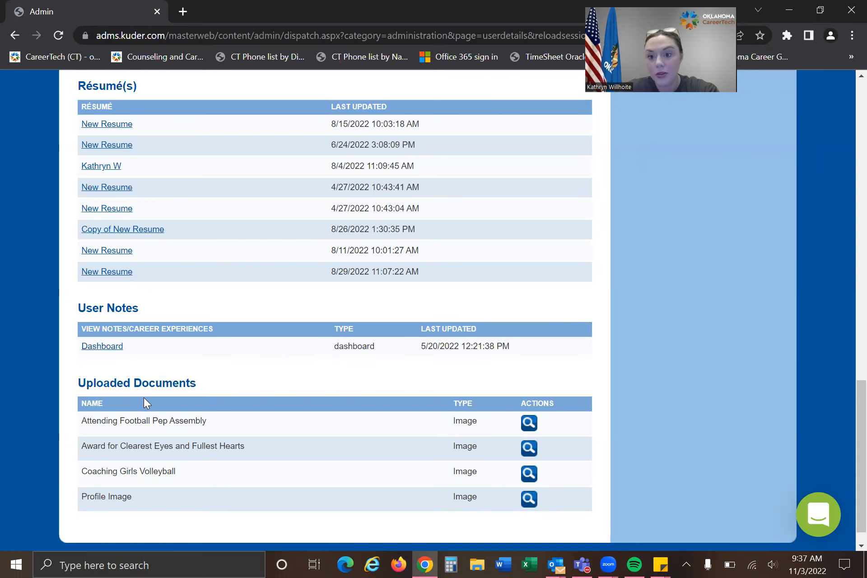
scroll(161, 390, up, 8)
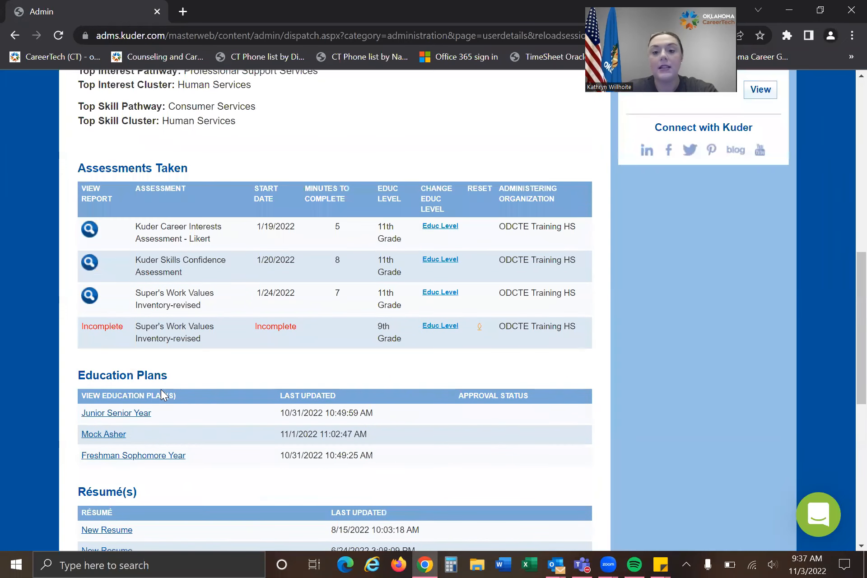
scroll(161, 389, up, 7)
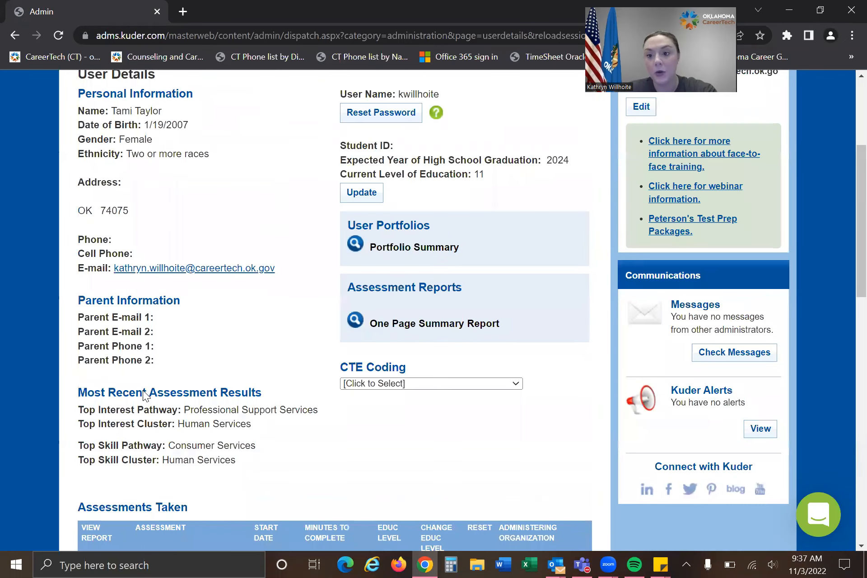
scroll(145, 396, up, 2)
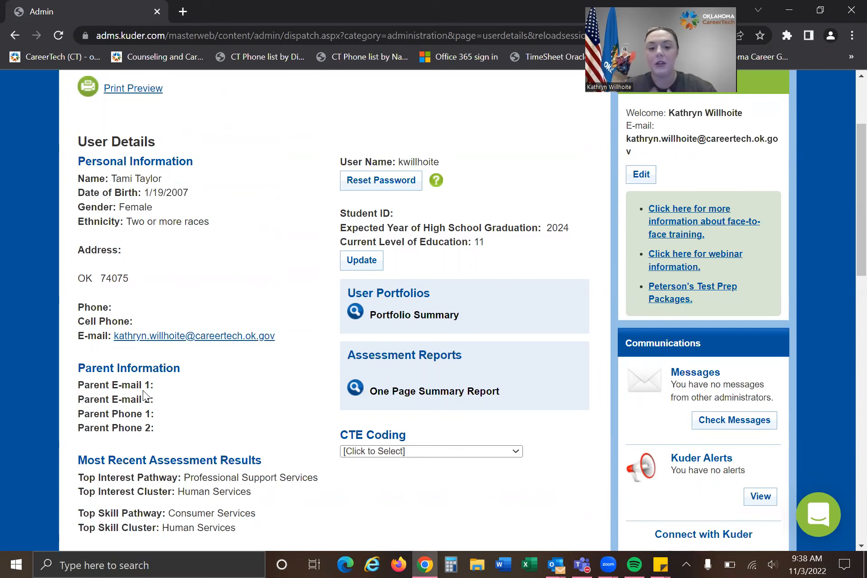
scroll(146, 390, up, 1)
scroll(149, 392, up, 2)
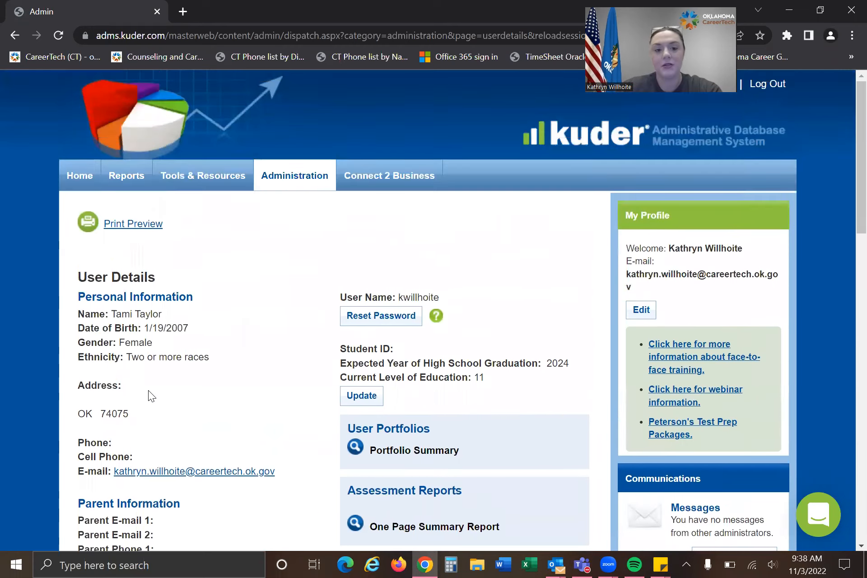
scroll(432, 372, down, 4)
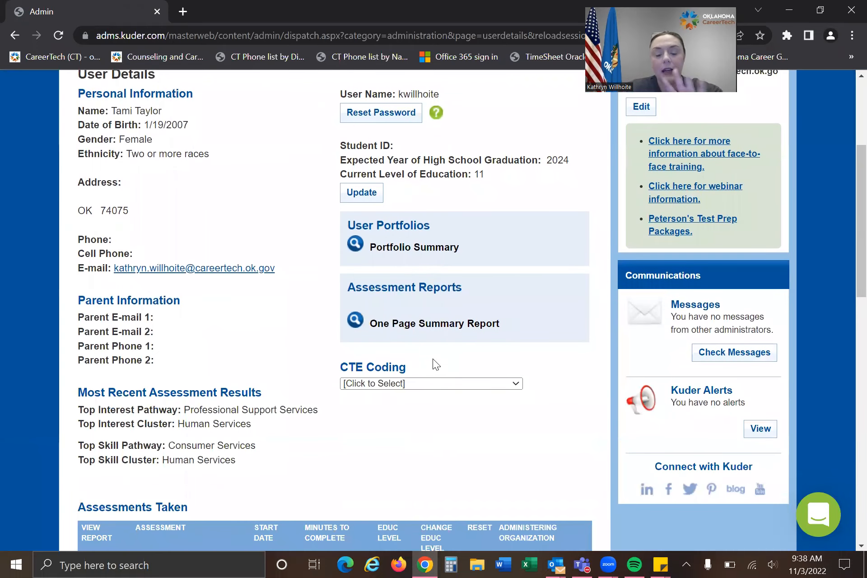
scroll(433, 362, up, 4)
click(311, 180)
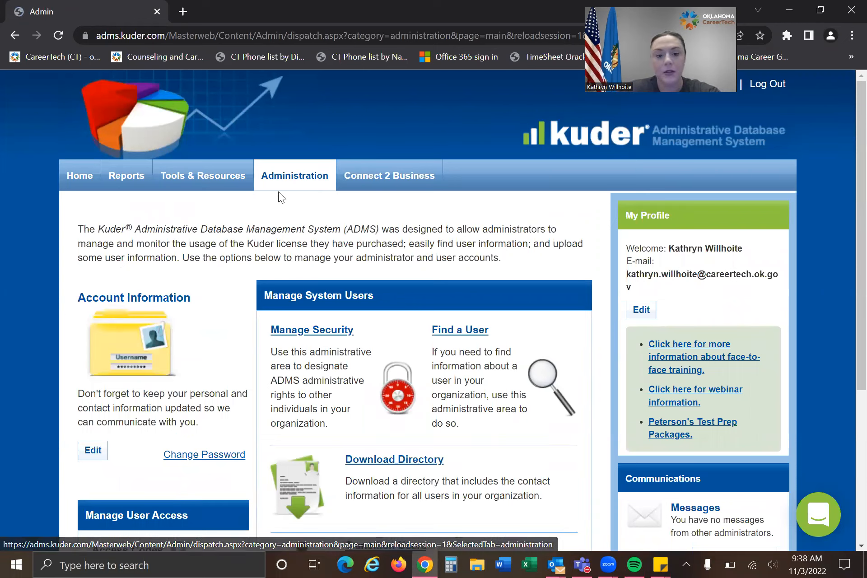
scroll(369, 228, down, 1)
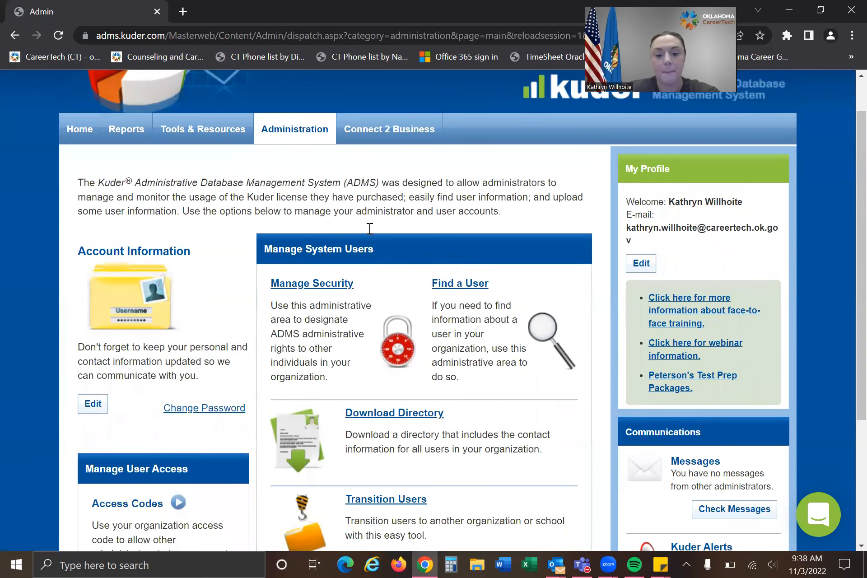
scroll(369, 229, down, 5)
scroll(427, 294, up, 3)
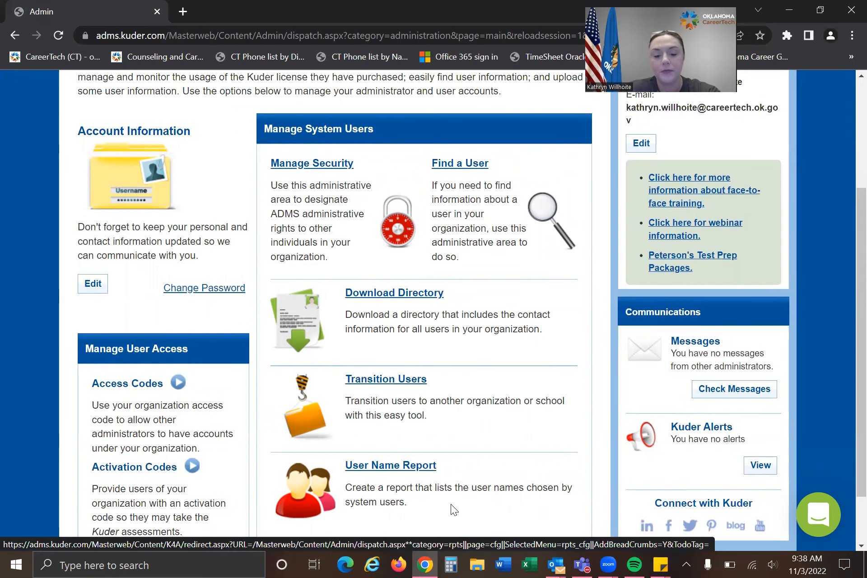
scroll(451, 503, down, 2)
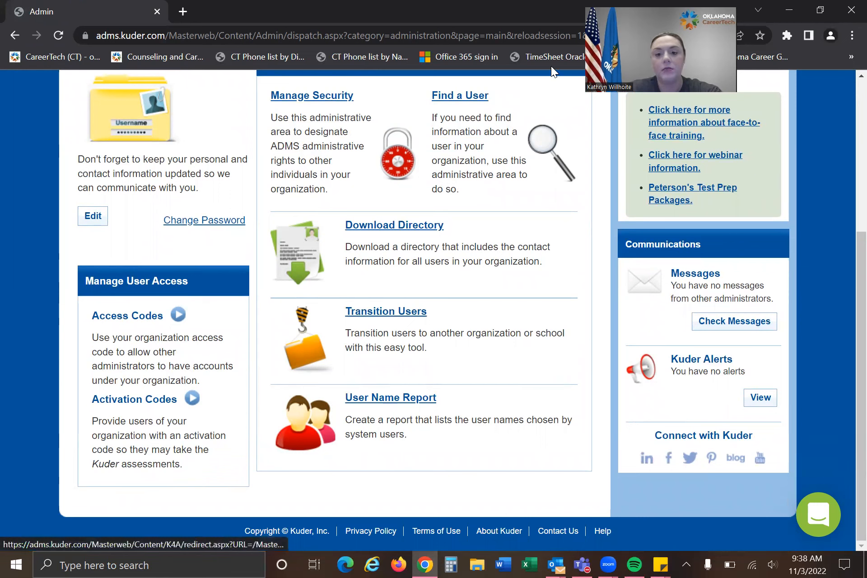
Open User Name Report and pick Kuder Navigator from the Select Product list.
click(417, 398)
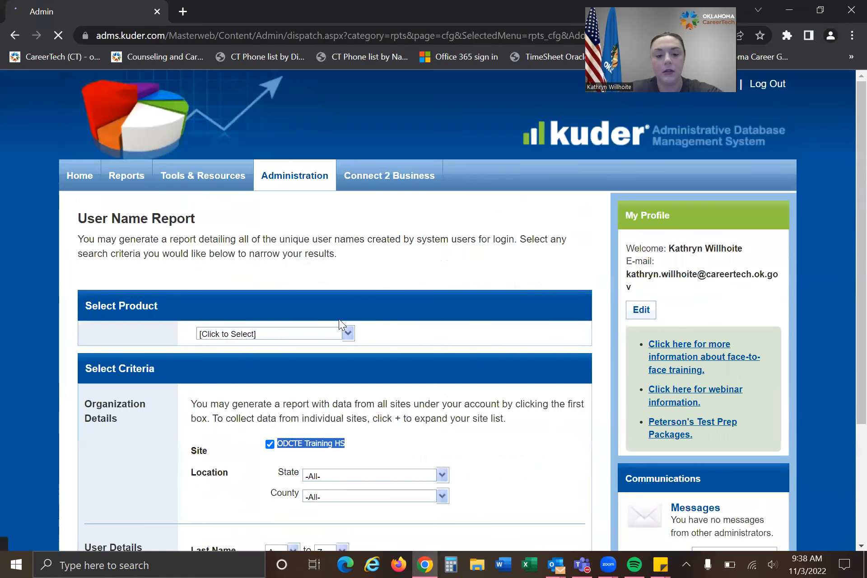
scroll(374, 262, down, 3)
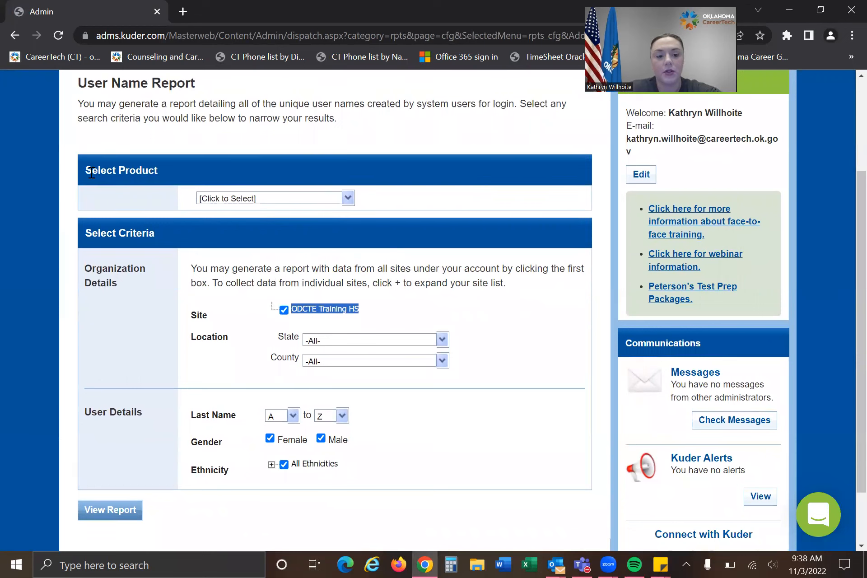
click(231, 199)
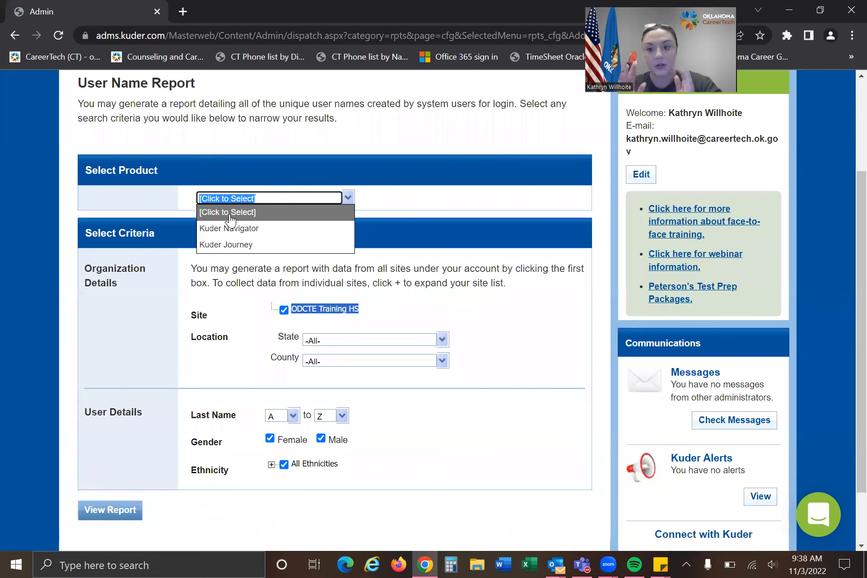
scroll(257, 298, up, 1)
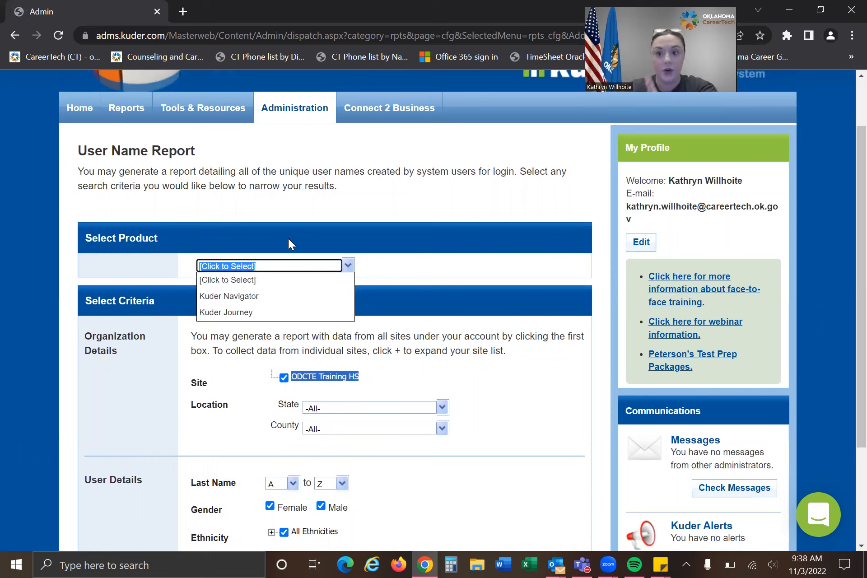
scroll(294, 235, down, 1)
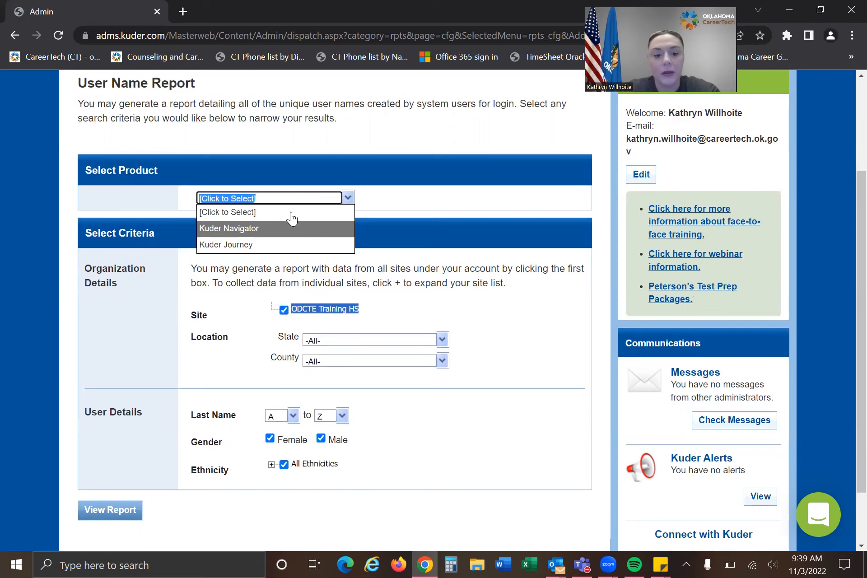
click(259, 229)
scroll(337, 255, down, 5)
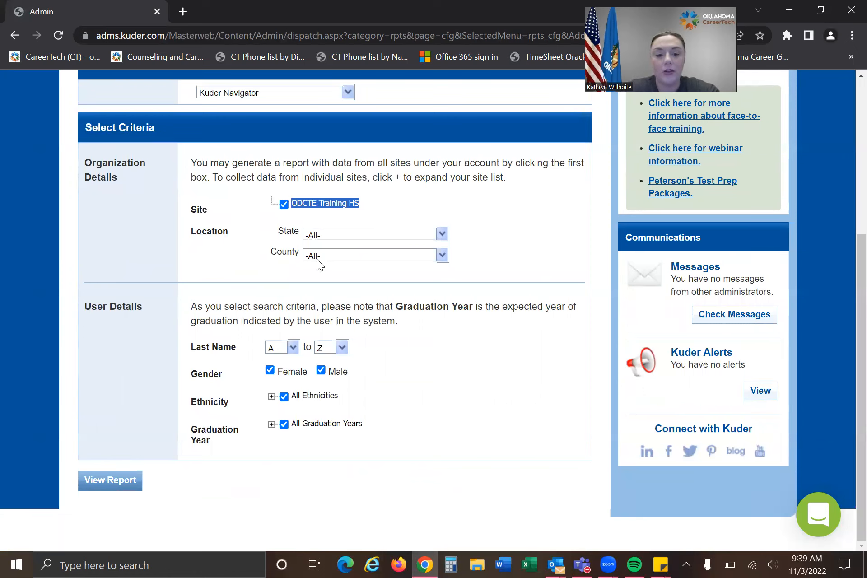
Uncheck All Graduation Years, check High School (2023) 12th Grade, and generate the report.
click(272, 426)
scroll(242, 402, down, 1)
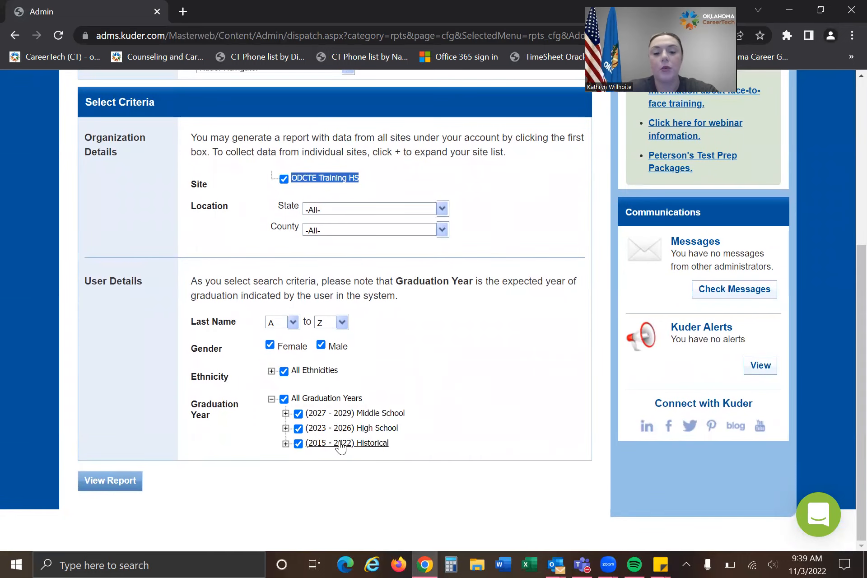
click(284, 399)
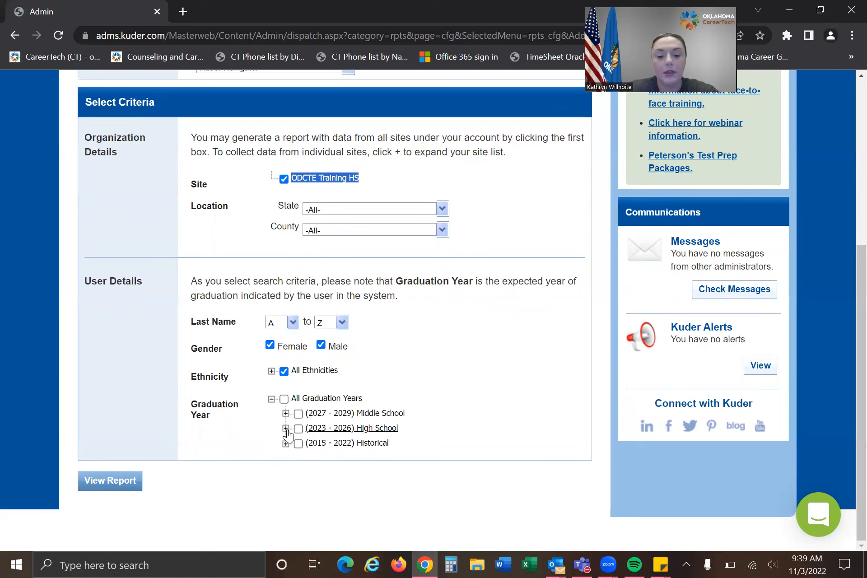
click(285, 428)
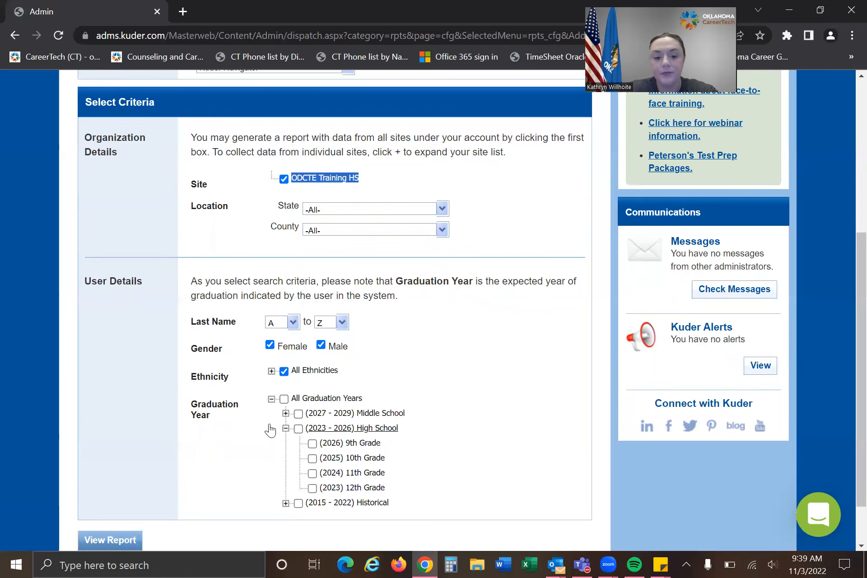
scroll(229, 406, down, 2)
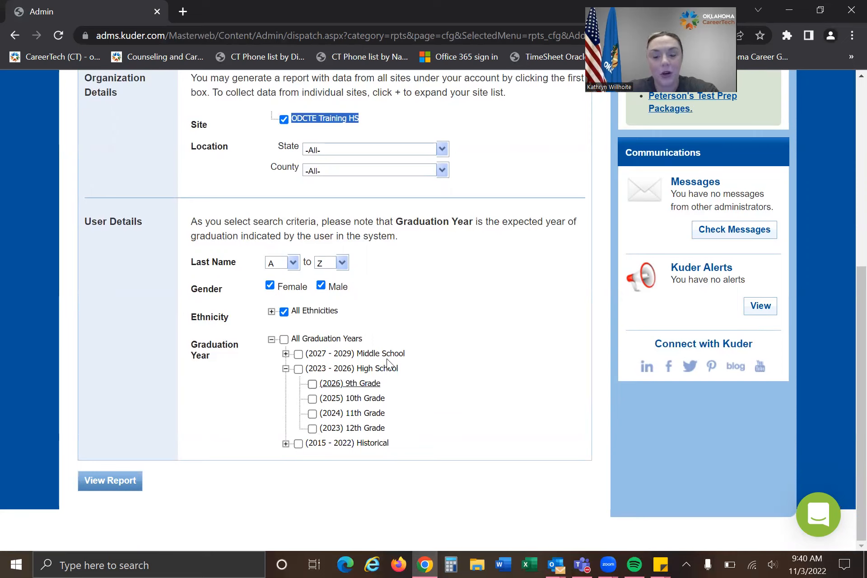
click(312, 428)
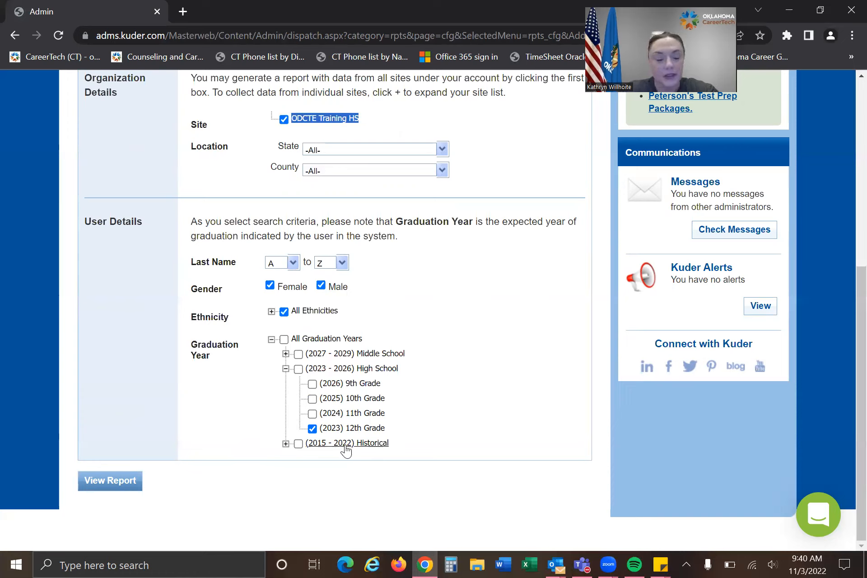
click(120, 486)
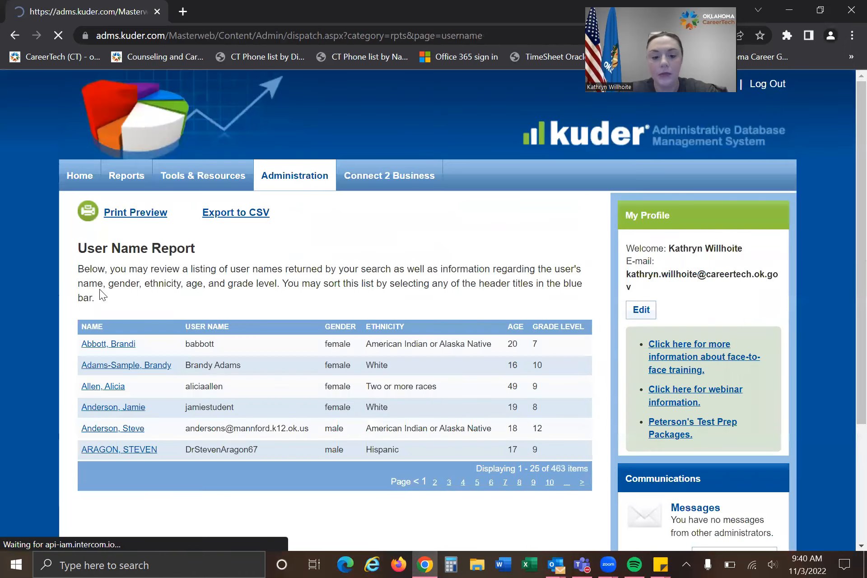
Scroll the 463-user results and point out the first student's age 20 and grade 7.
scroll(100, 289, down, 3)
scroll(102, 289, down, 2)
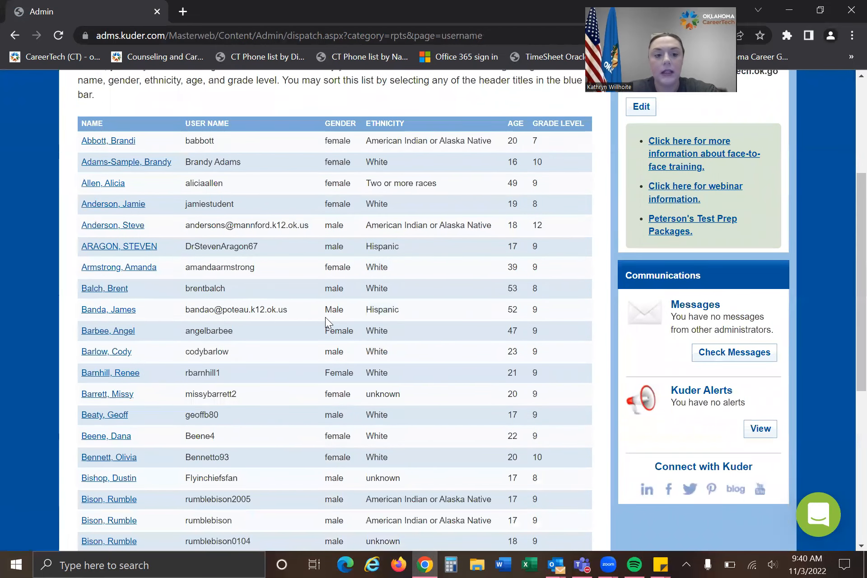
scroll(325, 318, down, 2)
scroll(325, 317, down, 2)
scroll(325, 317, up, 4)
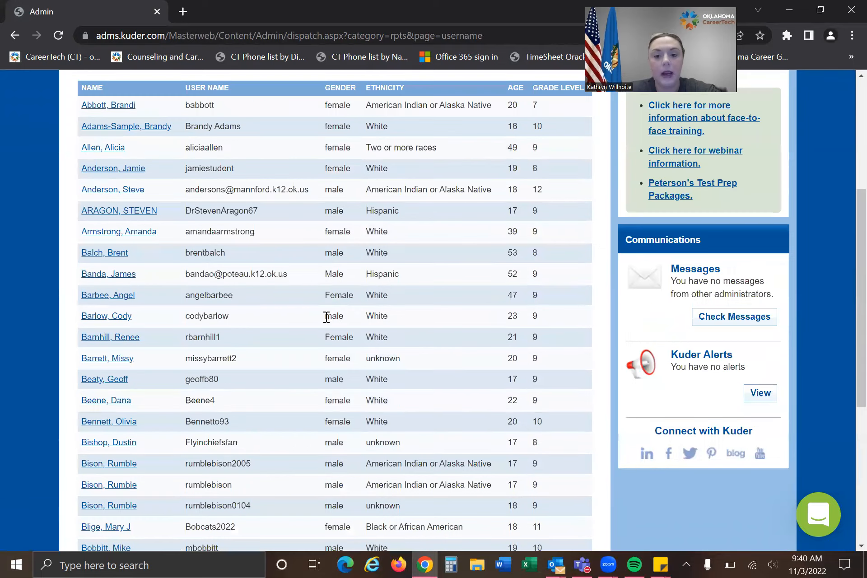
scroll(327, 317, up, 2)
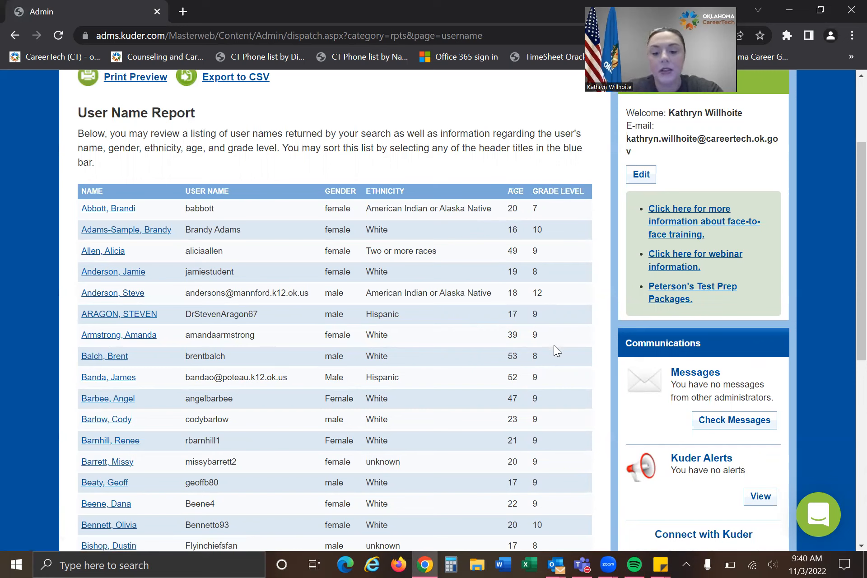
drag(521, 397, 506, 400)
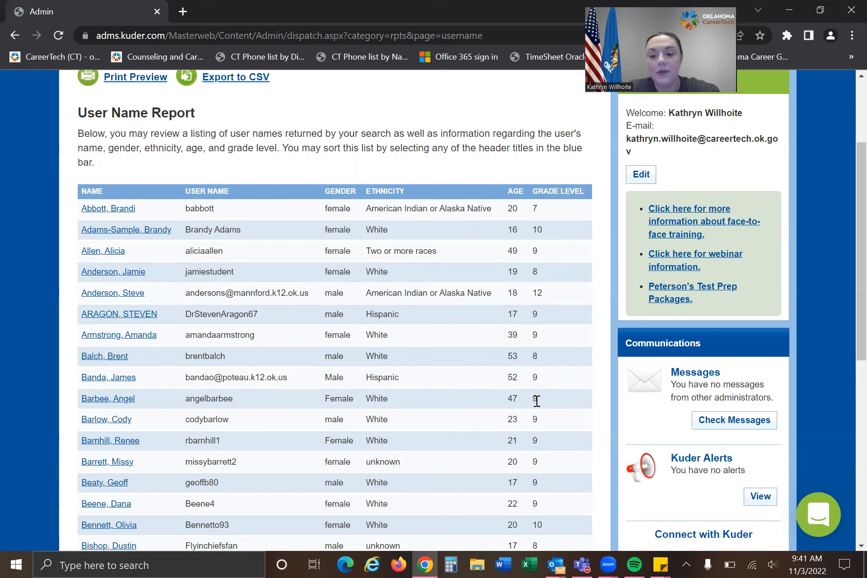
drag(507, 209, 520, 209)
double_click(536, 208)
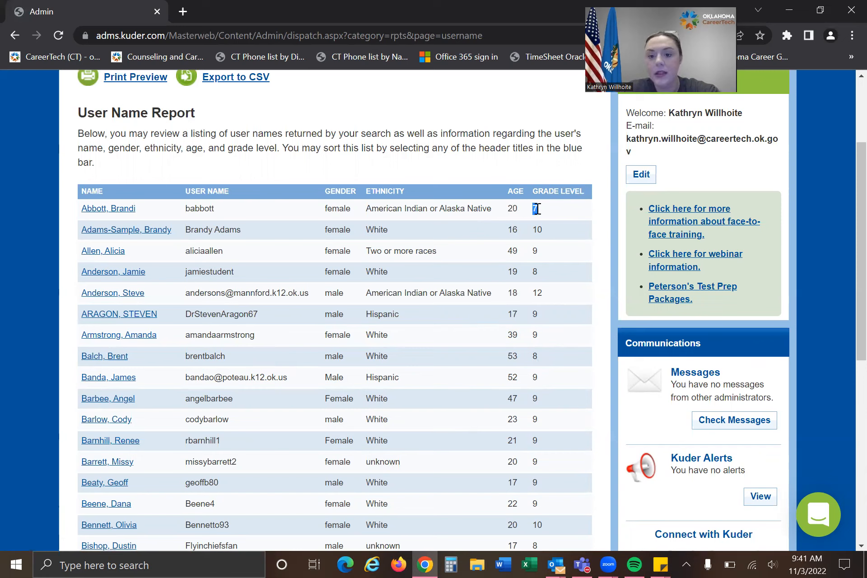
click(571, 217)
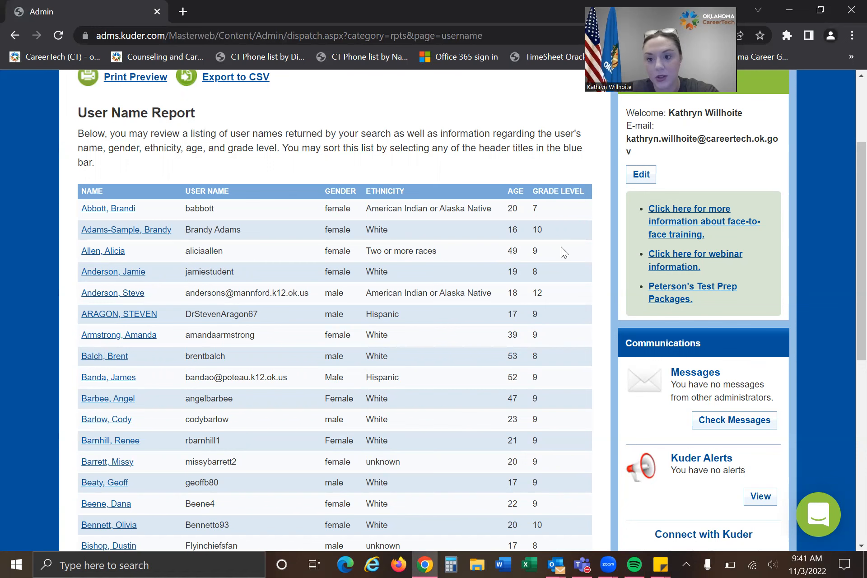
Highlight three separate accounts in the table that share one student name.
scroll(447, 297, down, 7)
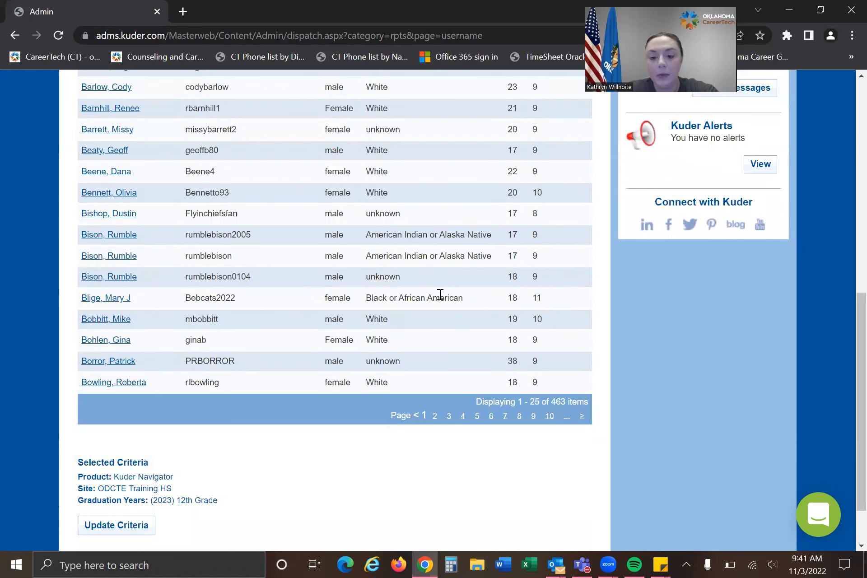
scroll(440, 295, down, 1)
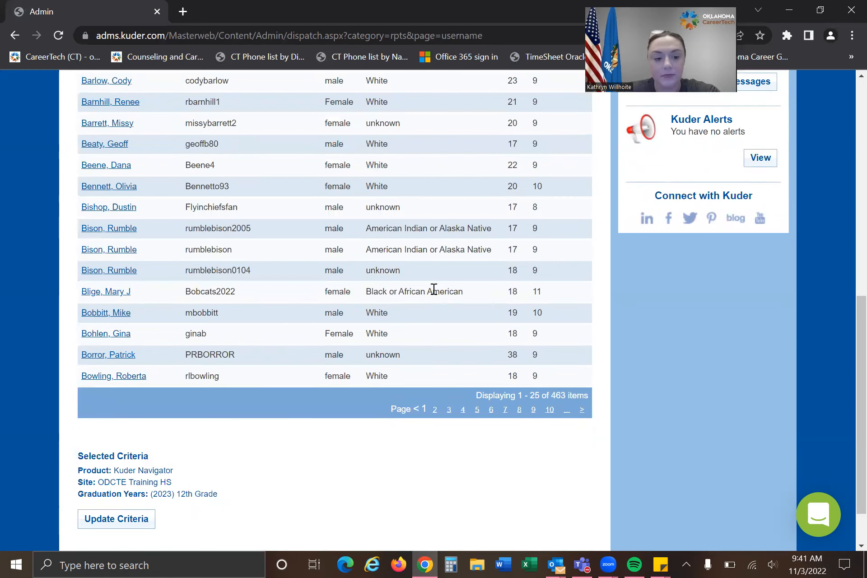
scroll(434, 290, up, 3)
scroll(434, 289, up, 1)
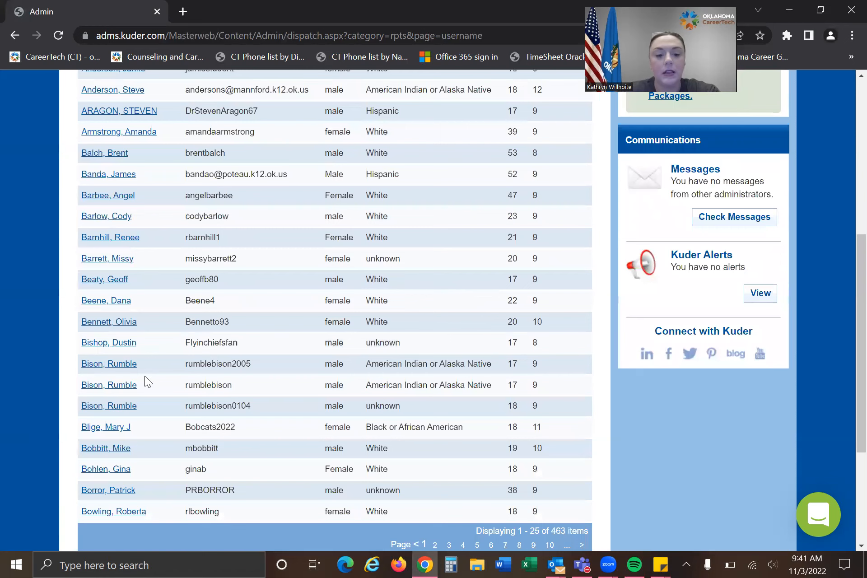
scroll(185, 391, up, 3)
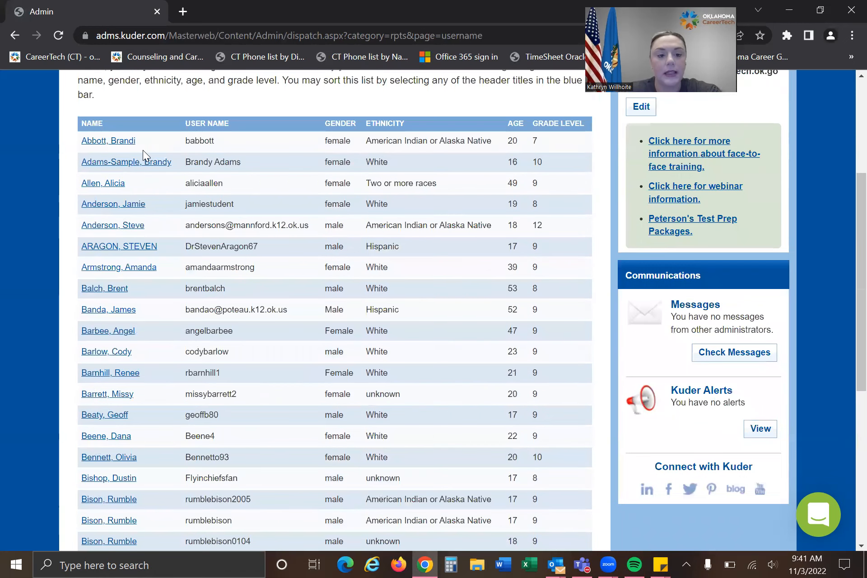
scroll(141, 394, down, 3)
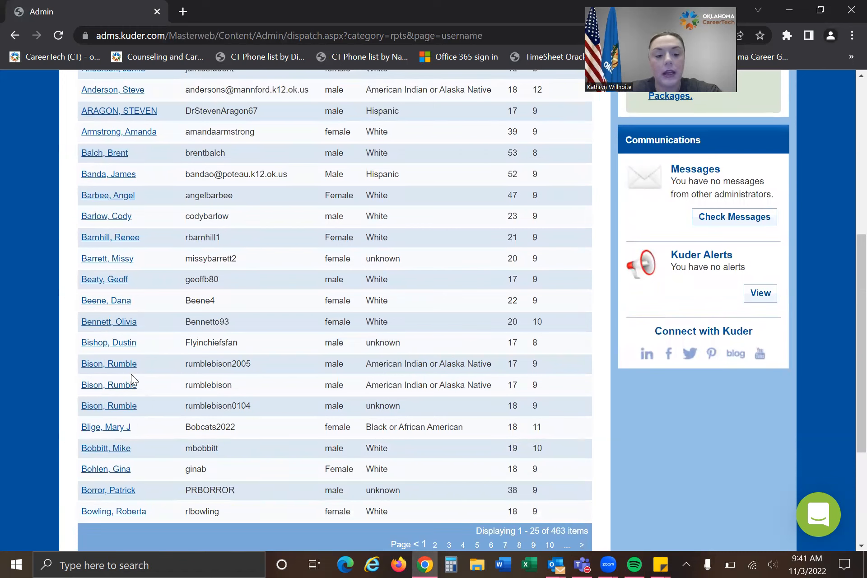
drag(66, 354, 199, 385)
click(232, 389)
drag(421, 406, 86, 365)
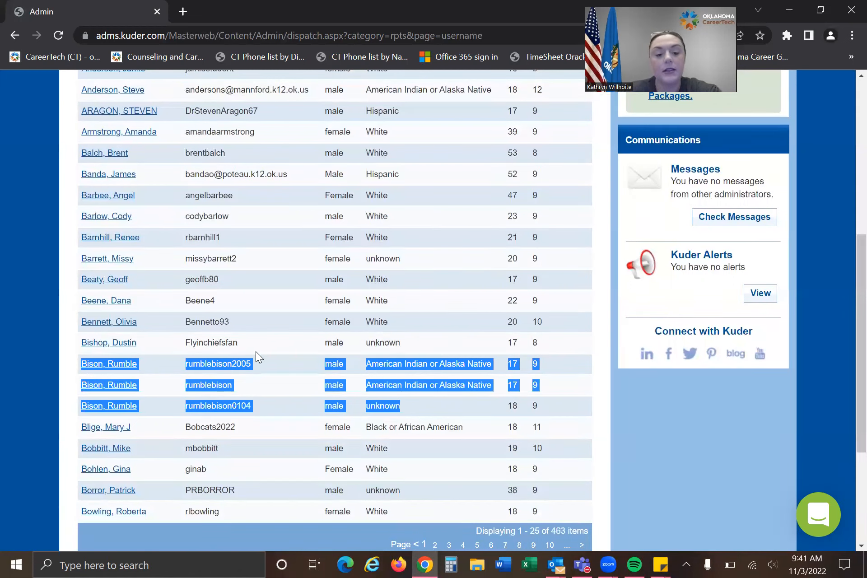
click(255, 364)
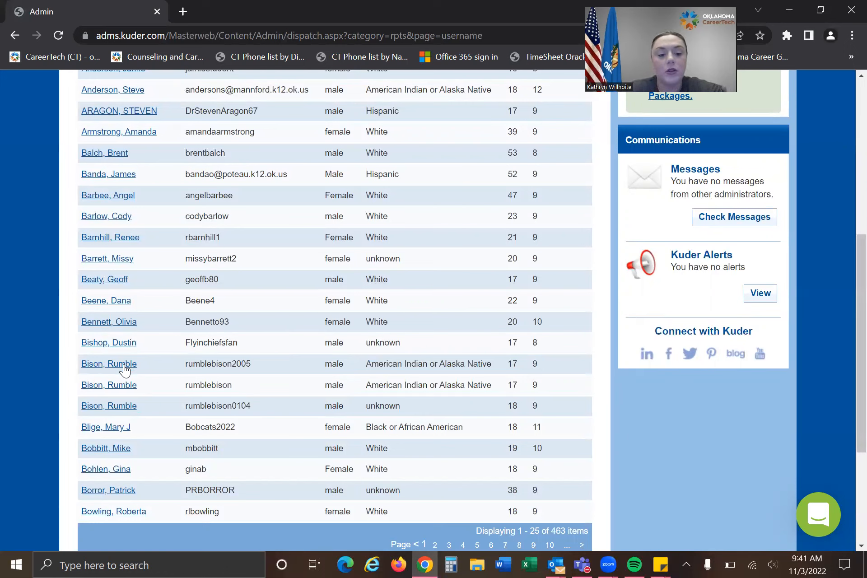
Open a student's User Details in a new tab, scroll through it, then close that tab.
right_click(110, 367)
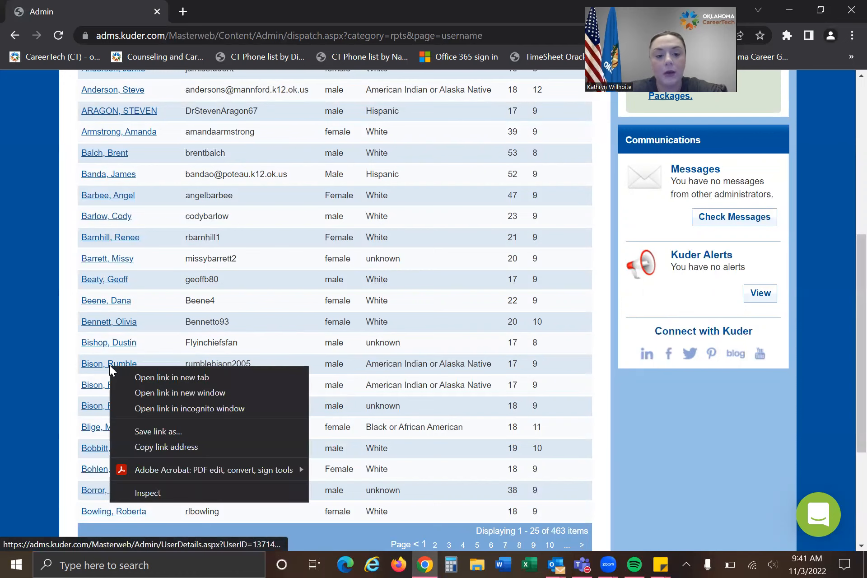
click(171, 377)
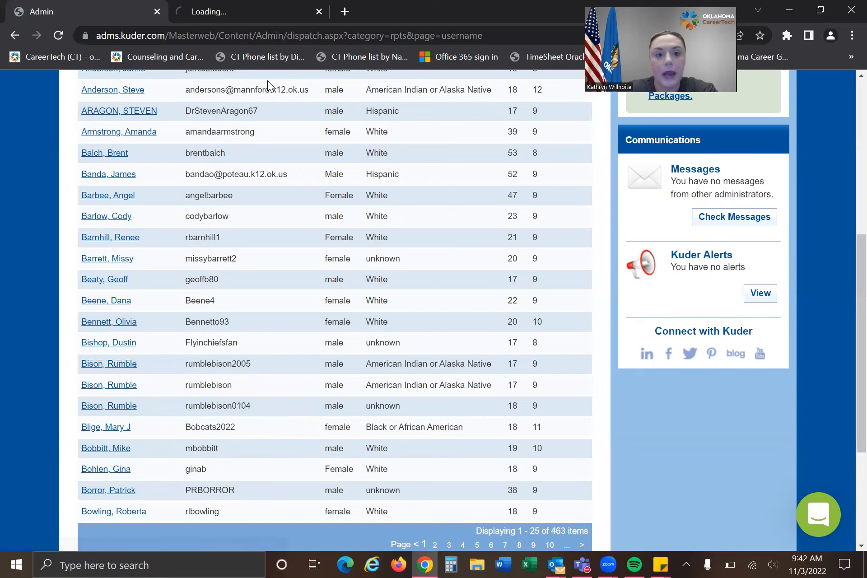
click(250, 19)
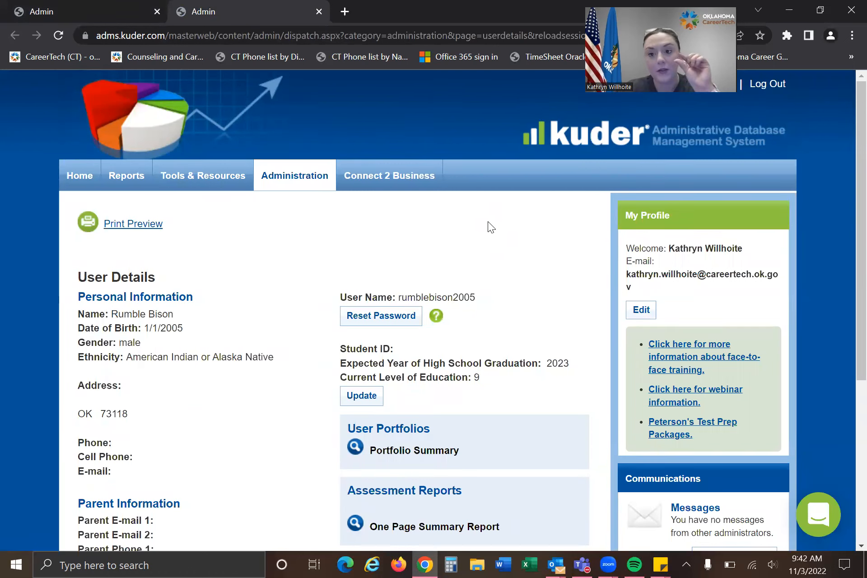
scroll(489, 211, down, 5)
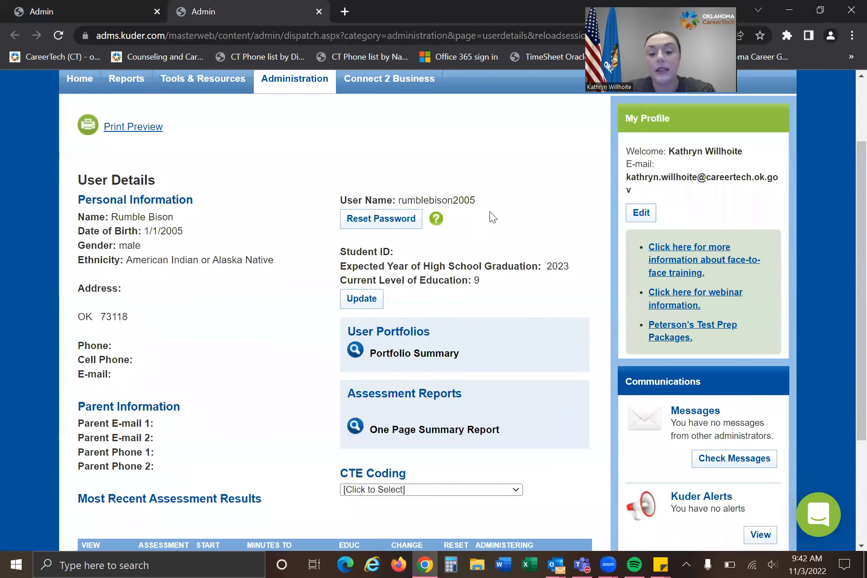
scroll(490, 212, up, 5)
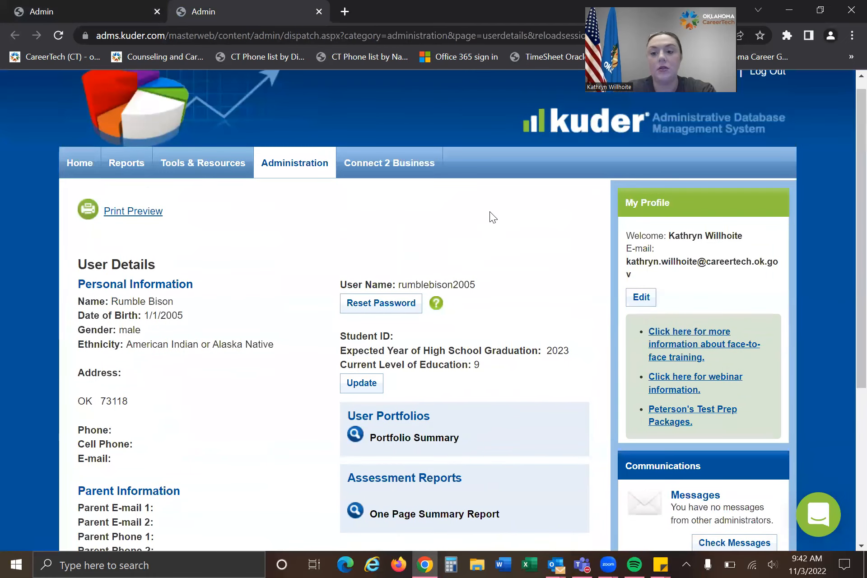
scroll(490, 211, down, 5)
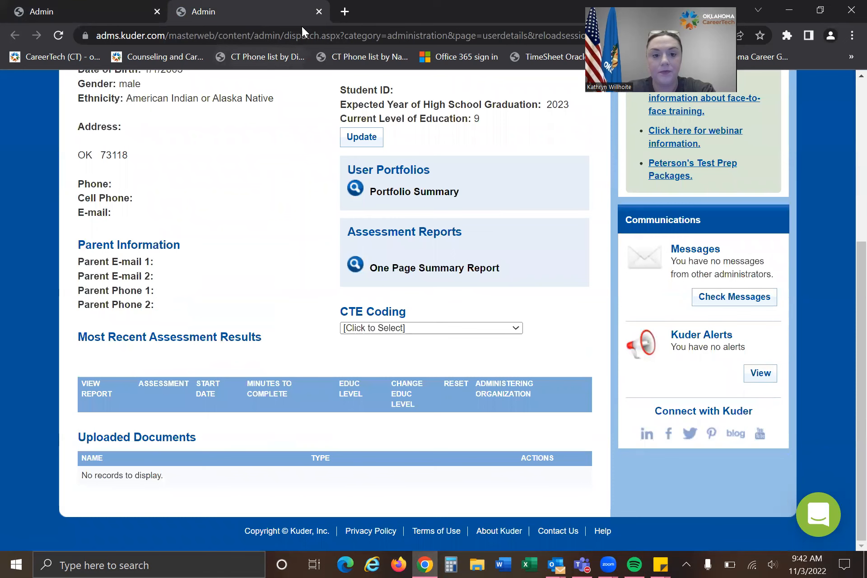
click(318, 11)
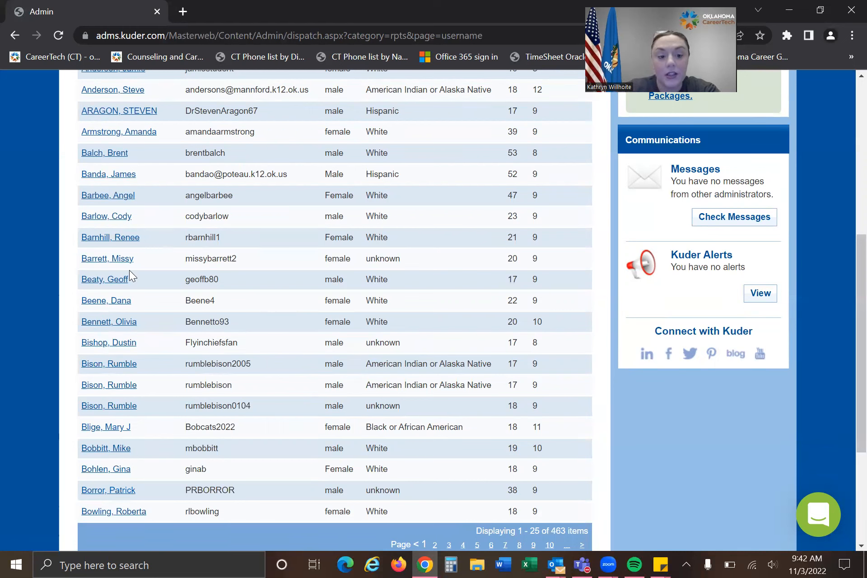
Open a student's details in a new tab and highlight their name and user name.
right_click(120, 259)
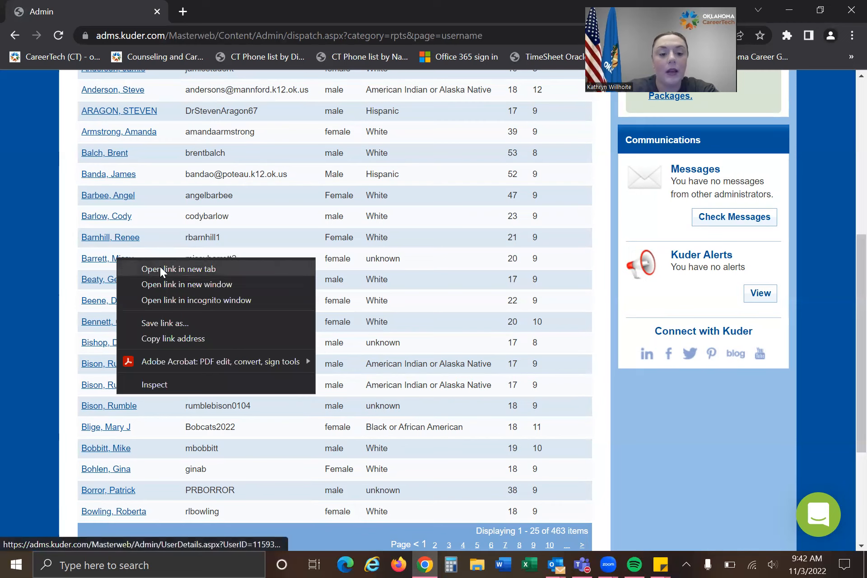
click(162, 269)
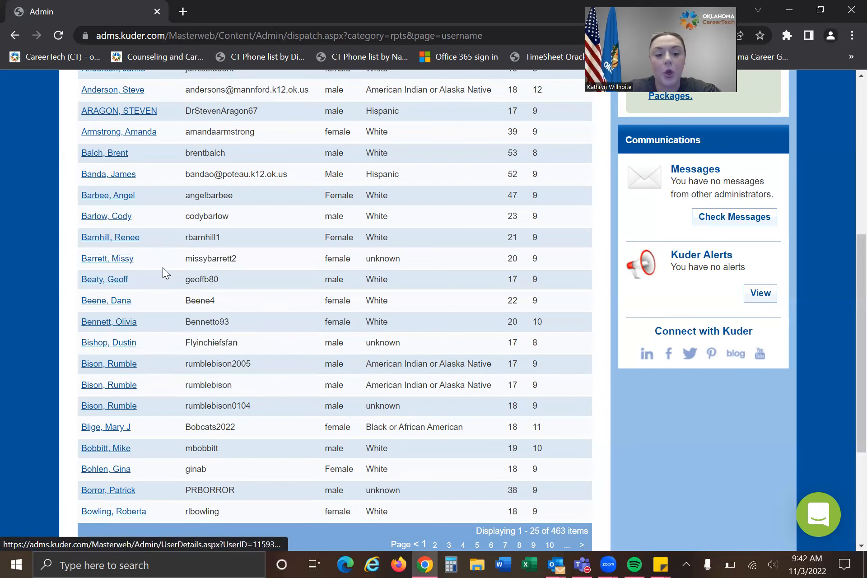
key(ctrl+Tab)
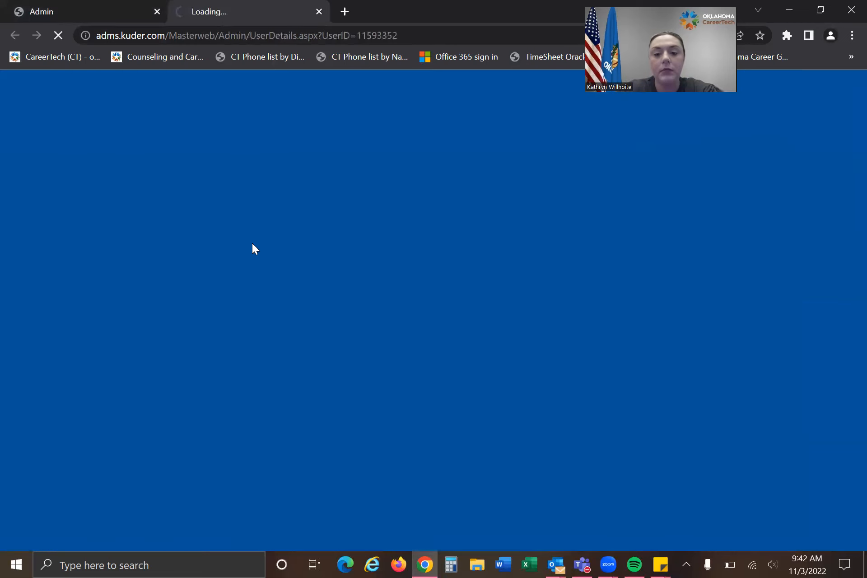
scroll(290, 209, down, 8)
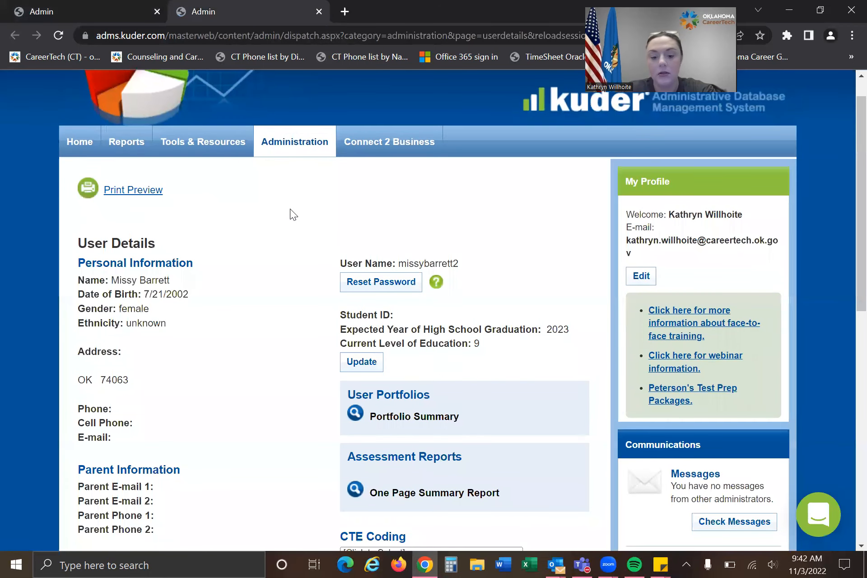
scroll(186, 232, down, 1)
scroll(187, 214, up, 8)
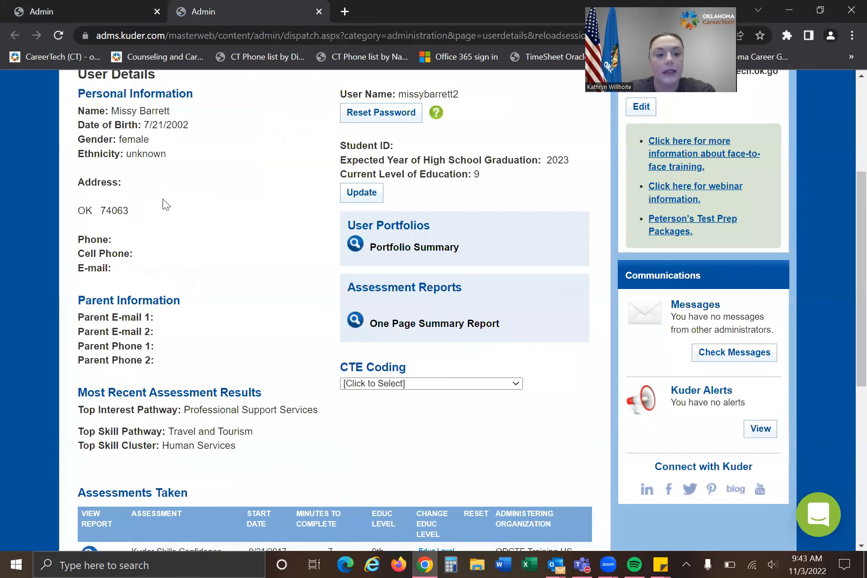
drag(111, 246, 173, 246)
click(235, 239)
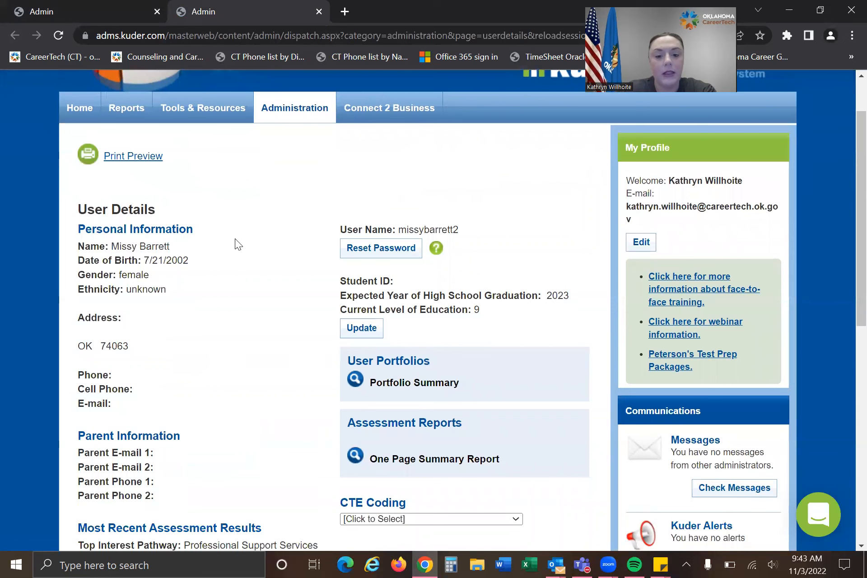
drag(402, 229, 453, 228)
click(420, 228)
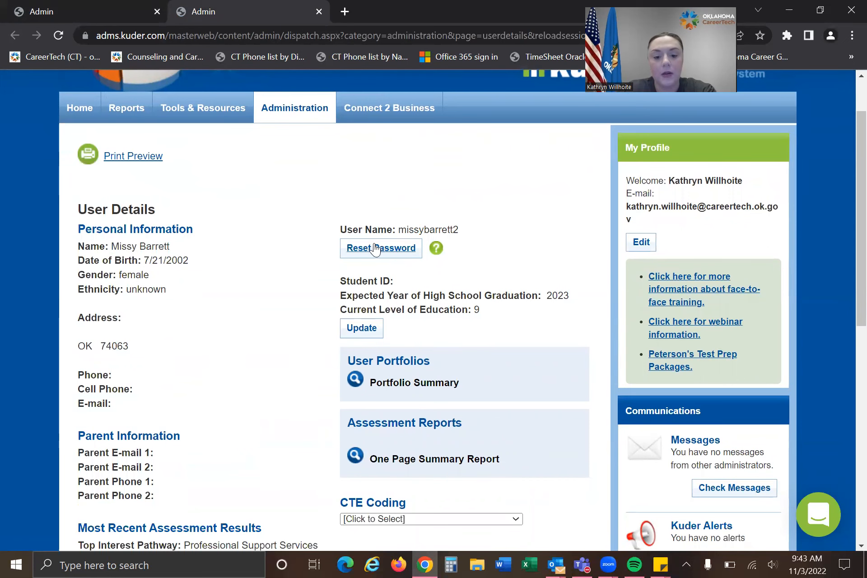
Open the student's 'hale' education plan, then return to the first Admin tab.
scroll(274, 219, down, 3)
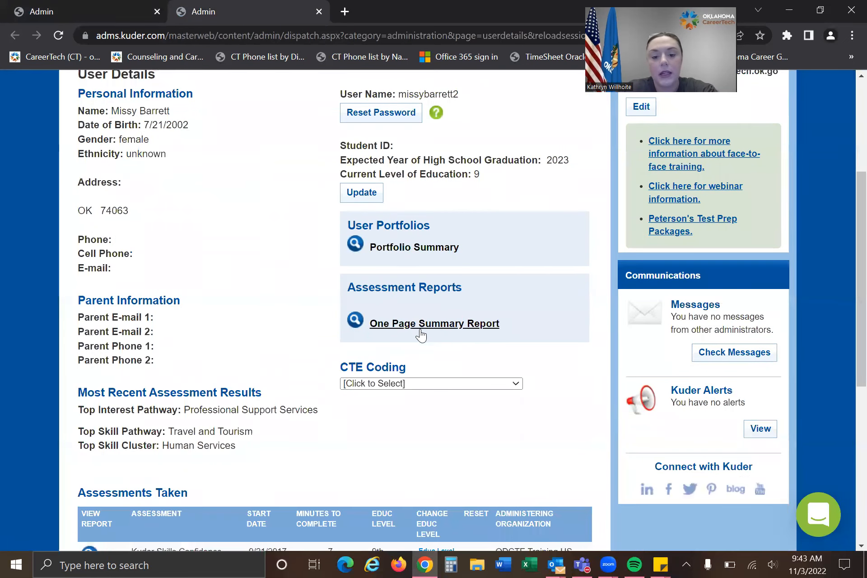
scroll(450, 329, down, 6)
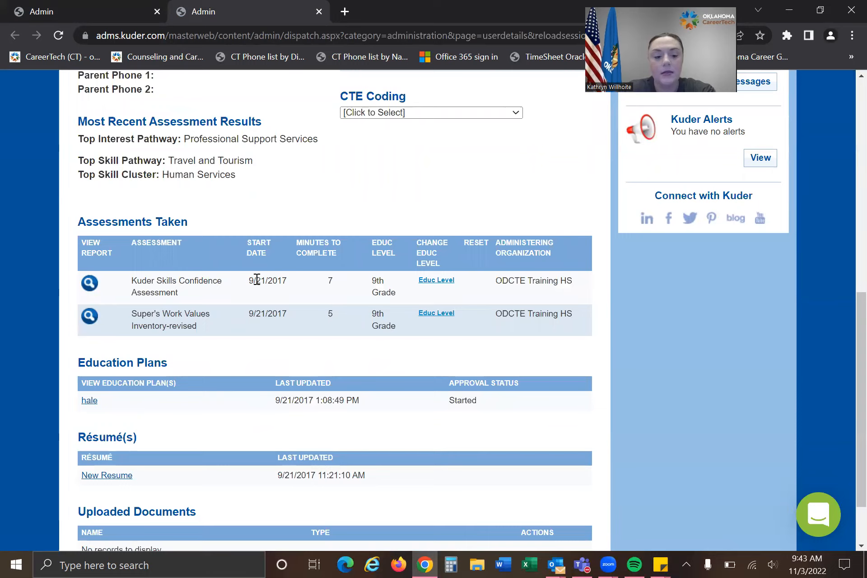
scroll(257, 280, down, 2)
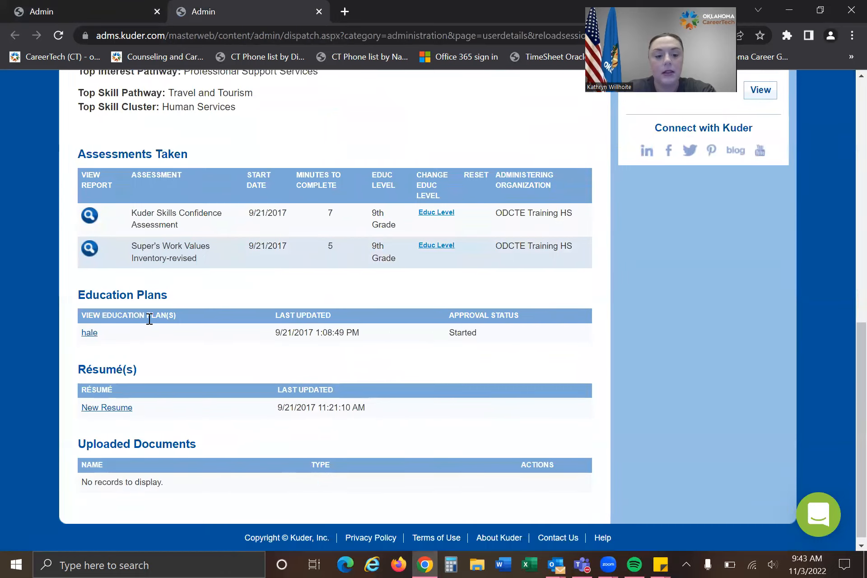
click(88, 333)
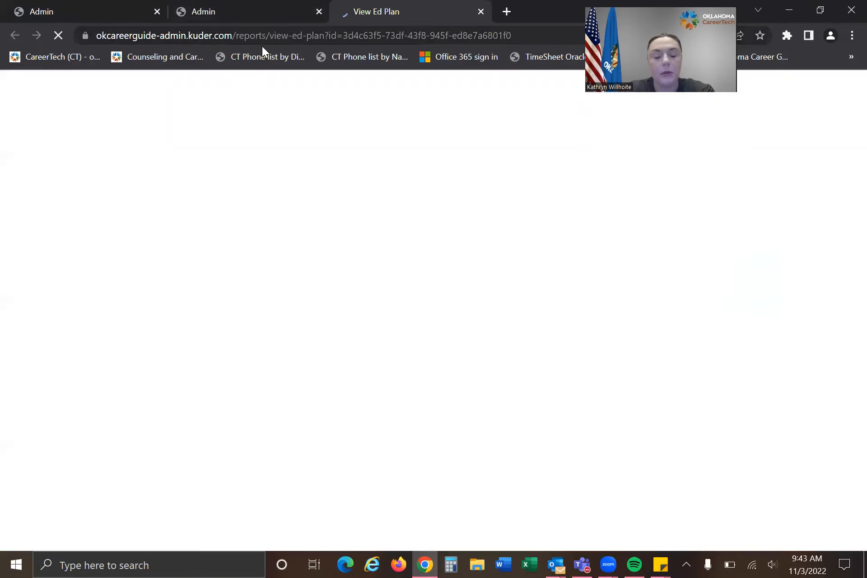
scroll(387, 188, down, 4)
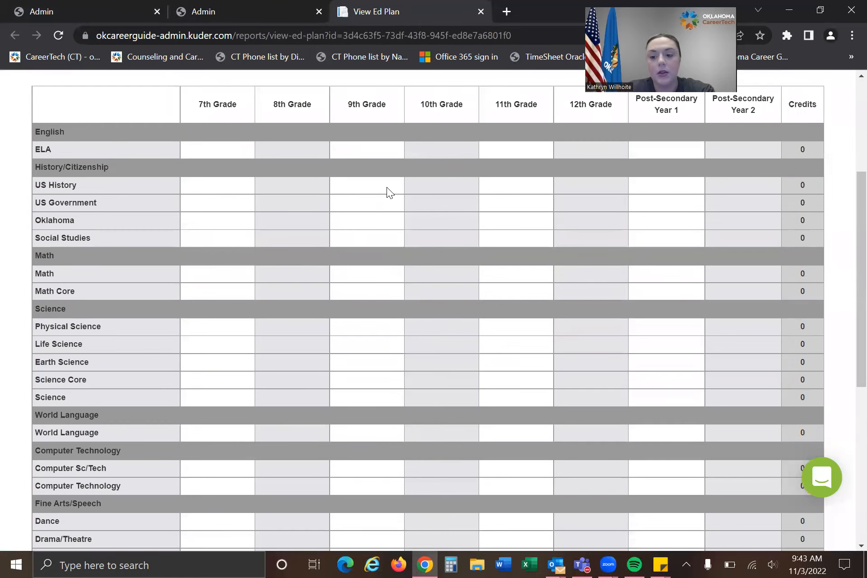
scroll(386, 187, down, 6)
scroll(383, 187, up, 7)
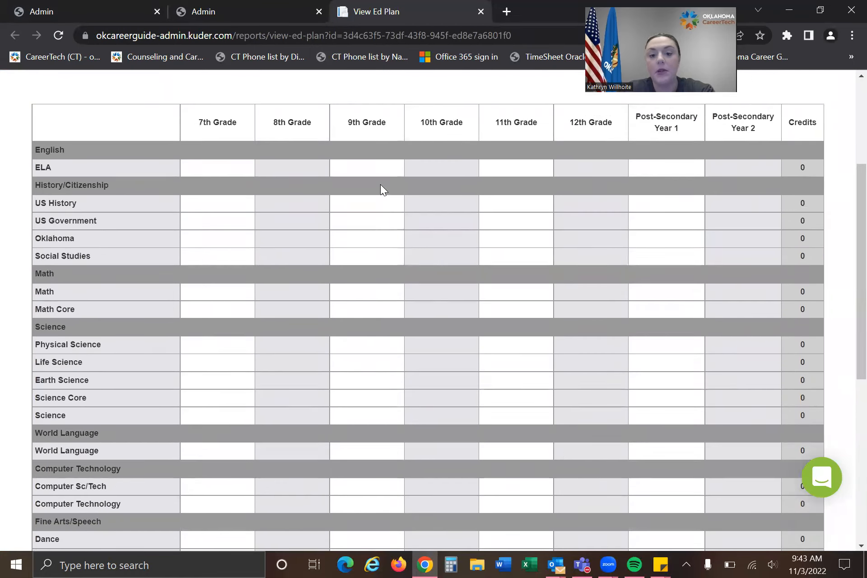
scroll(380, 185, up, 4)
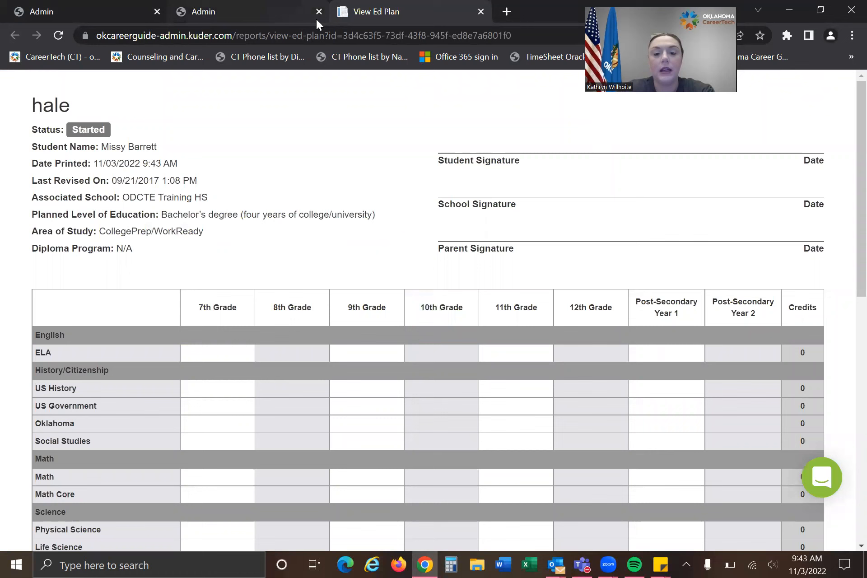
click(85, 6)
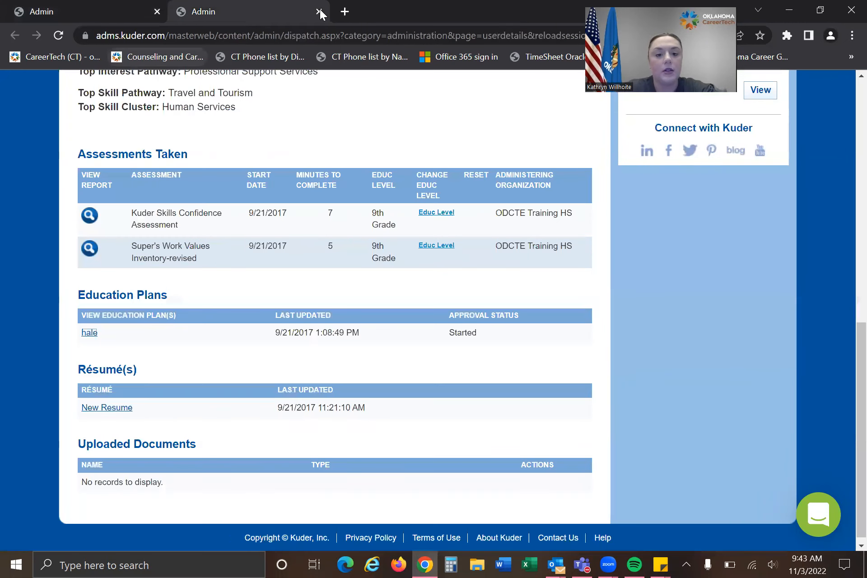
Close the extra student and plan tabs and scroll back to the report's top.
click(319, 12)
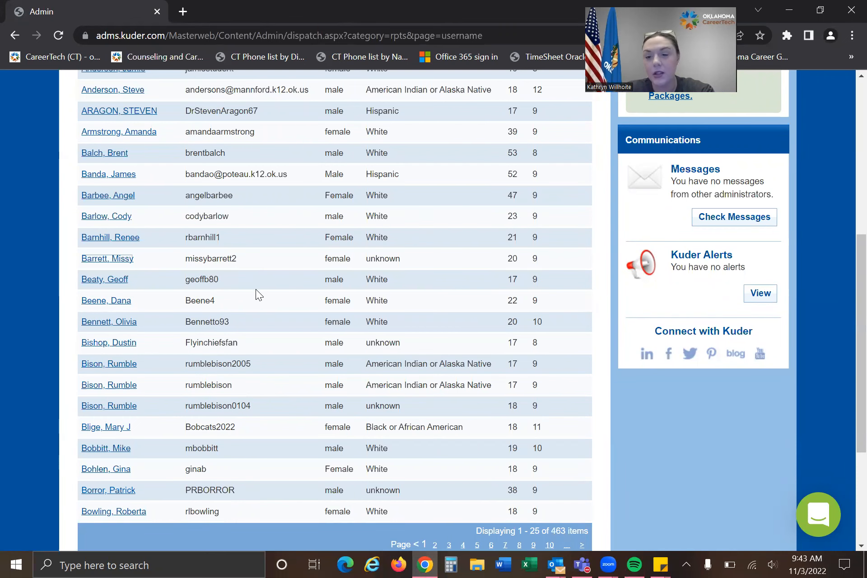
scroll(263, 306, up, 5)
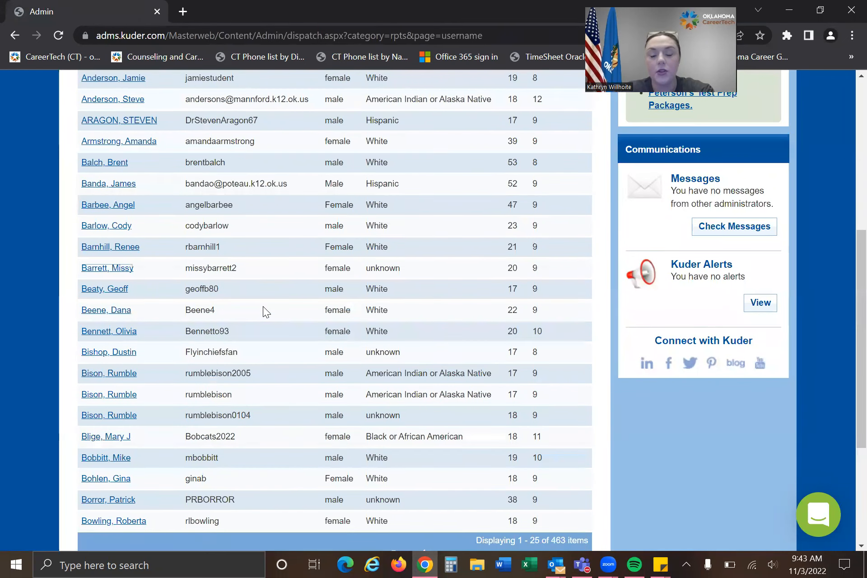
scroll(270, 295, up, 1)
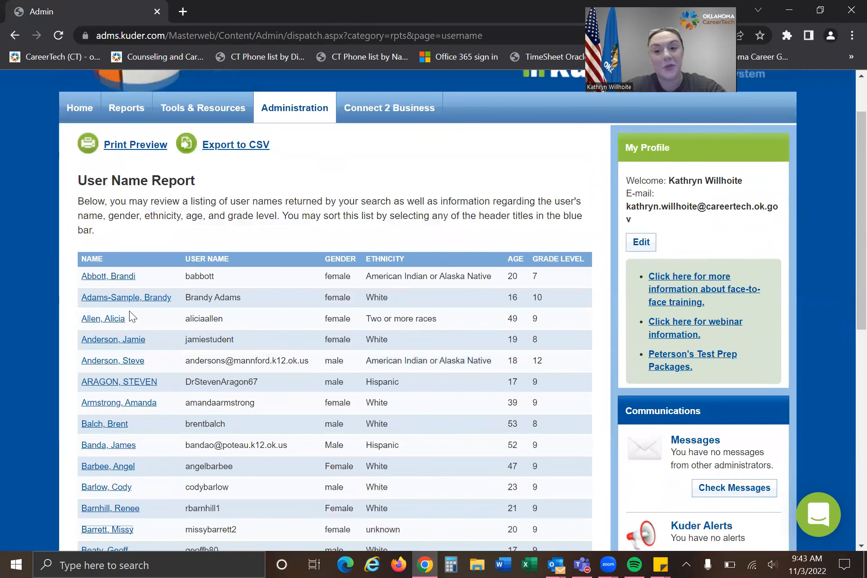
Open the first listed student's details in a new tab, review assessments and plans, then close it.
right_click(97, 277)
click(126, 287)
click(257, 7)
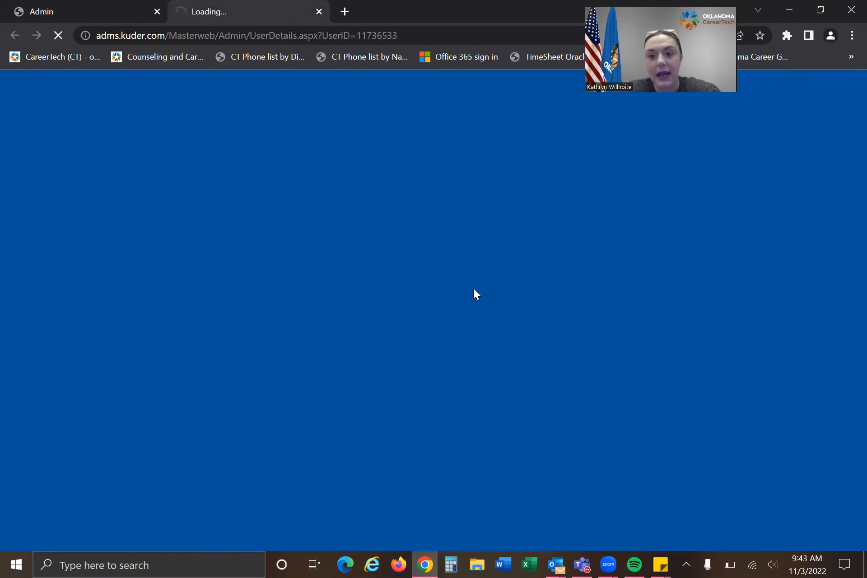
scroll(439, 284, down, 6)
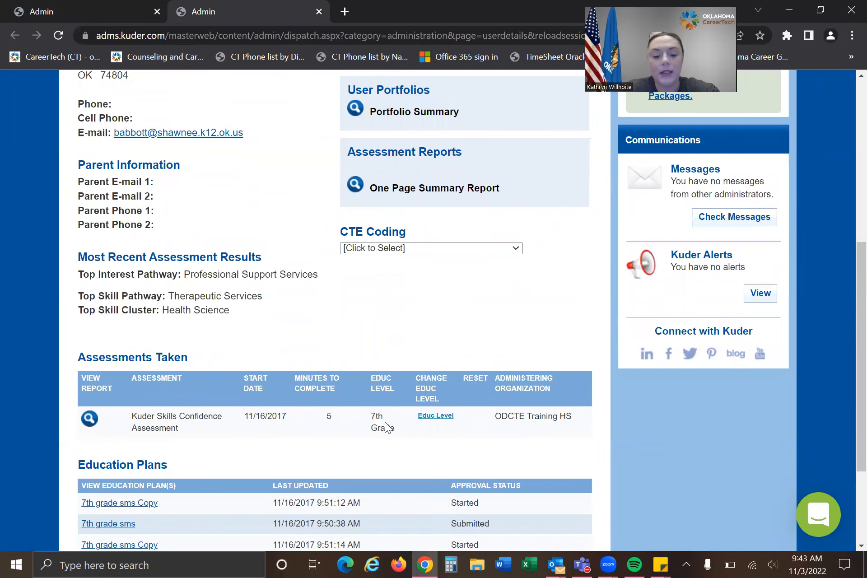
scroll(402, 406, down, 3)
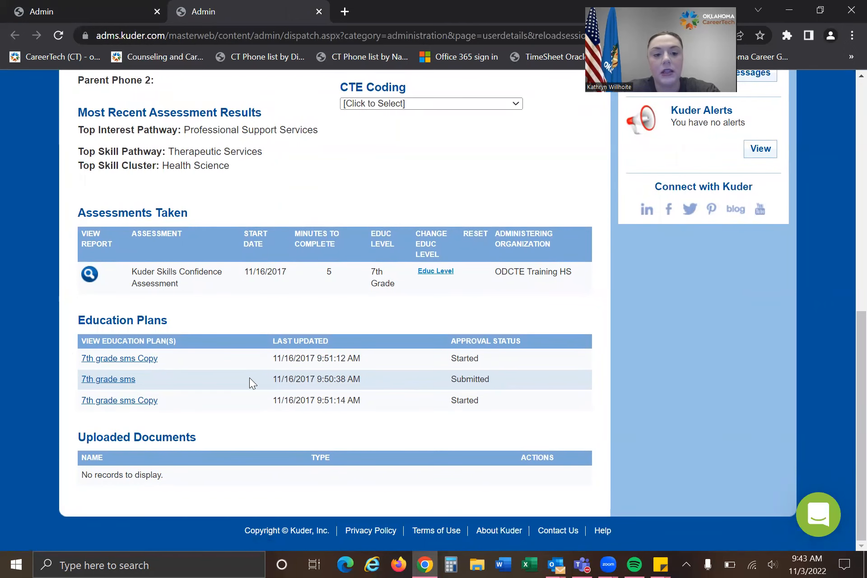
scroll(239, 389, up, 7)
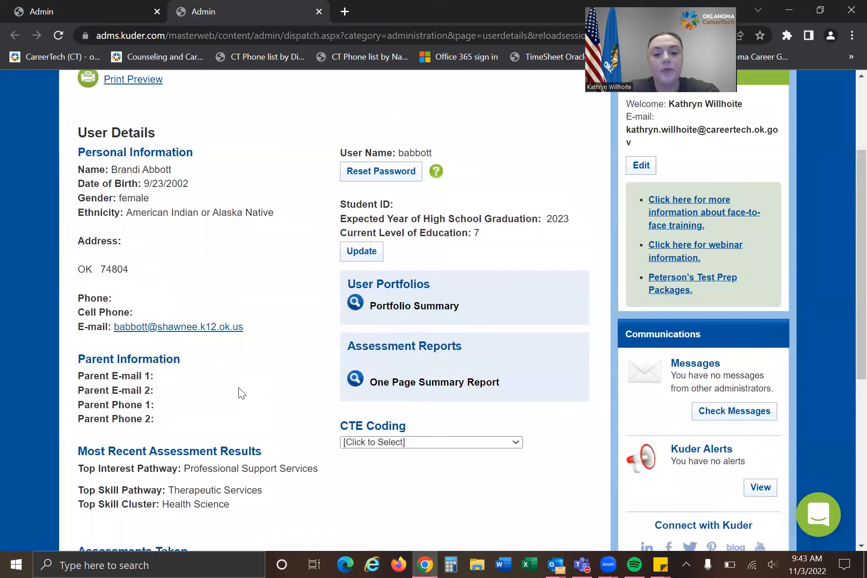
click(320, 11)
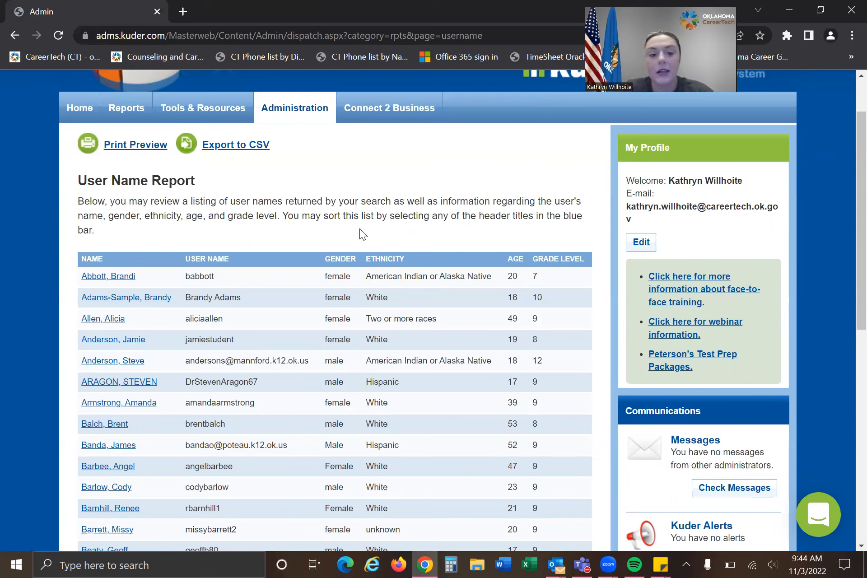
Return to the Administration main page and scroll to the Manage System Users and Manage User Access options.
scroll(360, 234, down, 2)
scroll(364, 234, up, 3)
scroll(360, 230, up, 1)
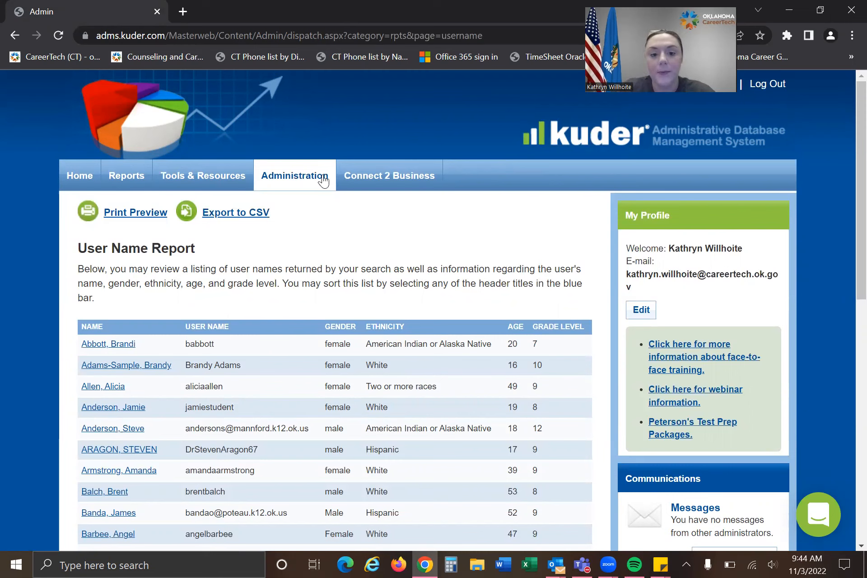
click(293, 176)
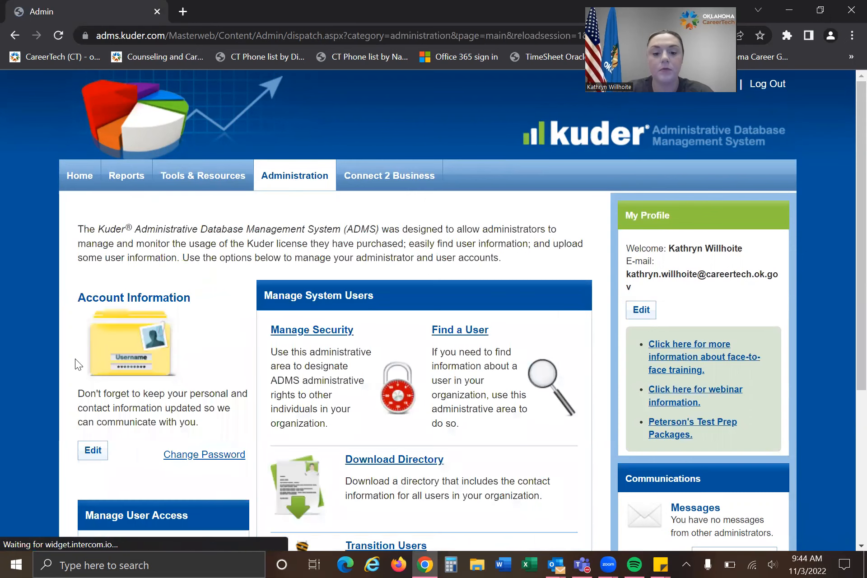
scroll(361, 250, down, 3)
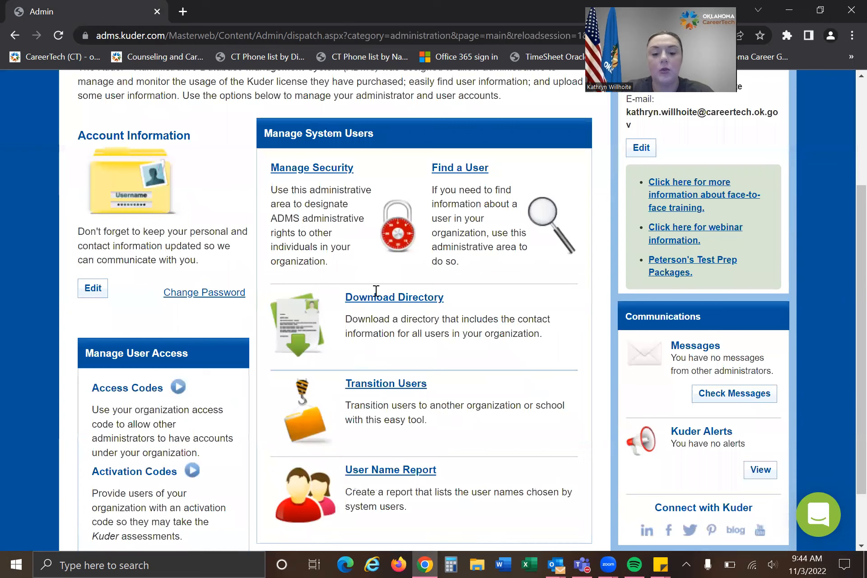
scroll(397, 348, down, 1)
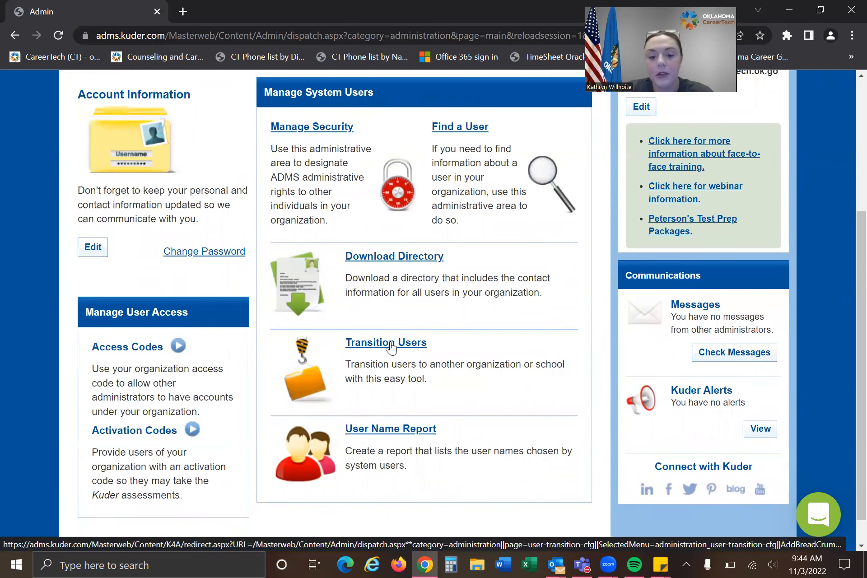
Open Transition Users and search ODCTE Training HS for (2023) 12th Grade Kuder Navigator users.
click(389, 347)
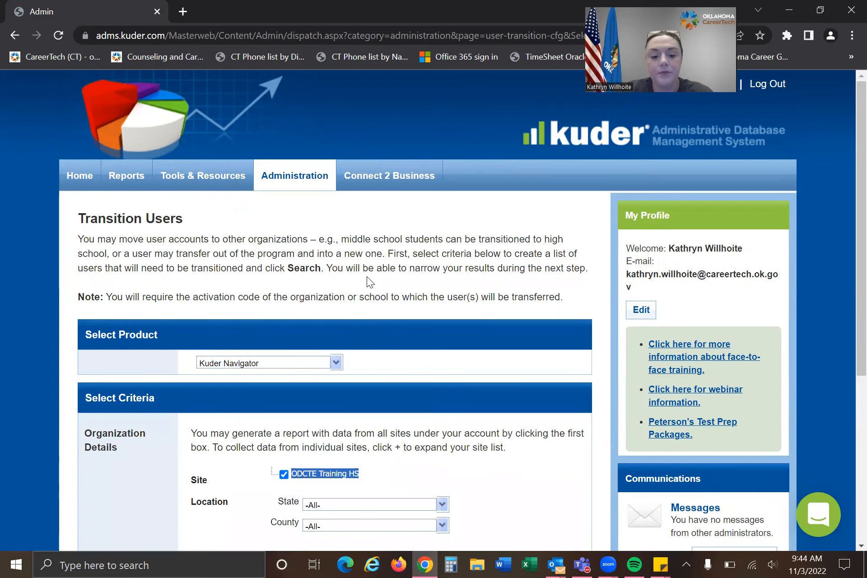
scroll(370, 282, down, 2)
scroll(366, 283, down, 3)
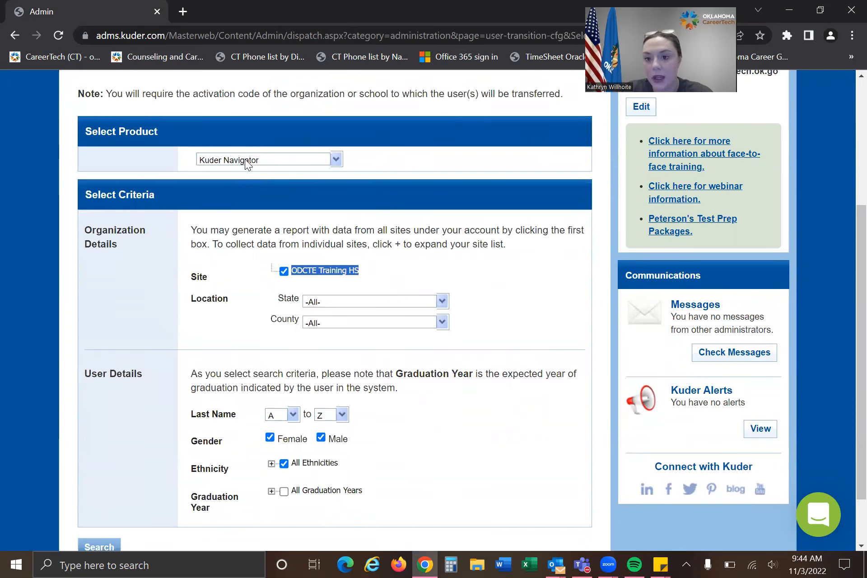
scroll(269, 177, down, 2)
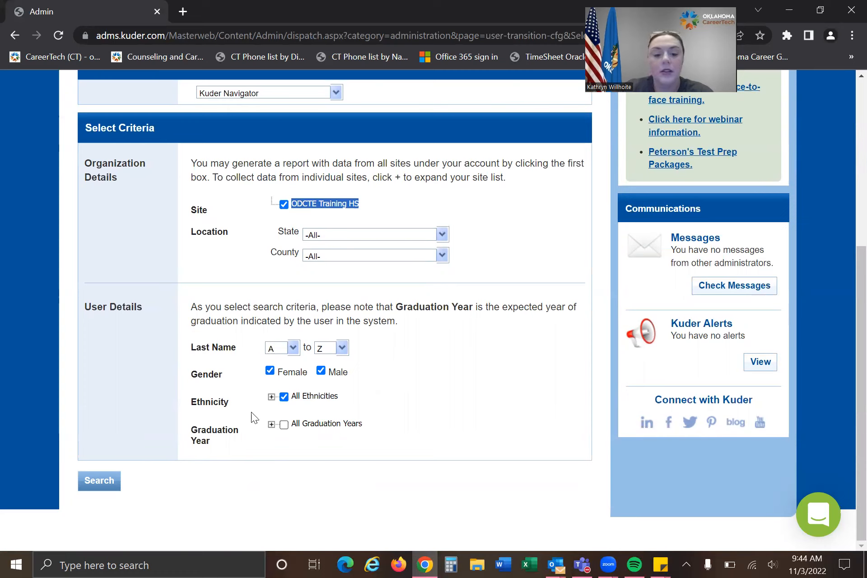
click(271, 425)
click(286, 453)
scroll(316, 456, down, 2)
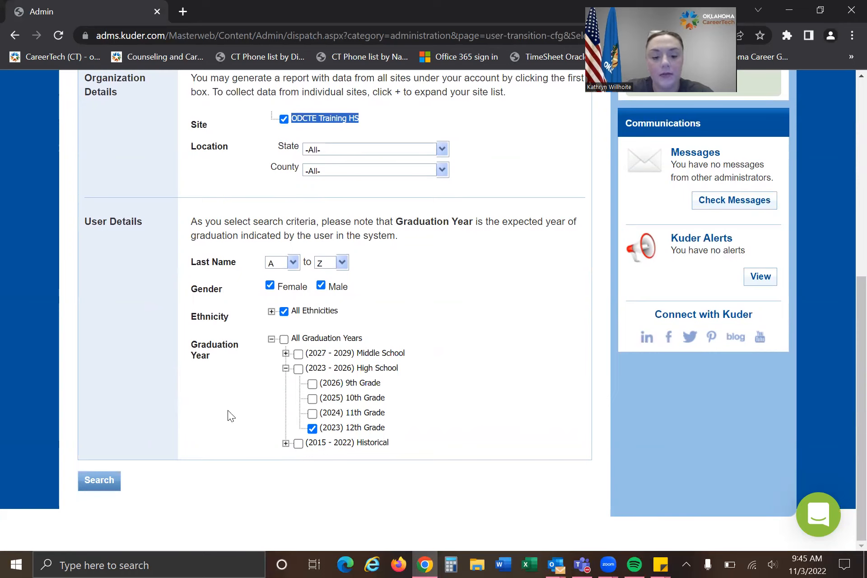
click(116, 481)
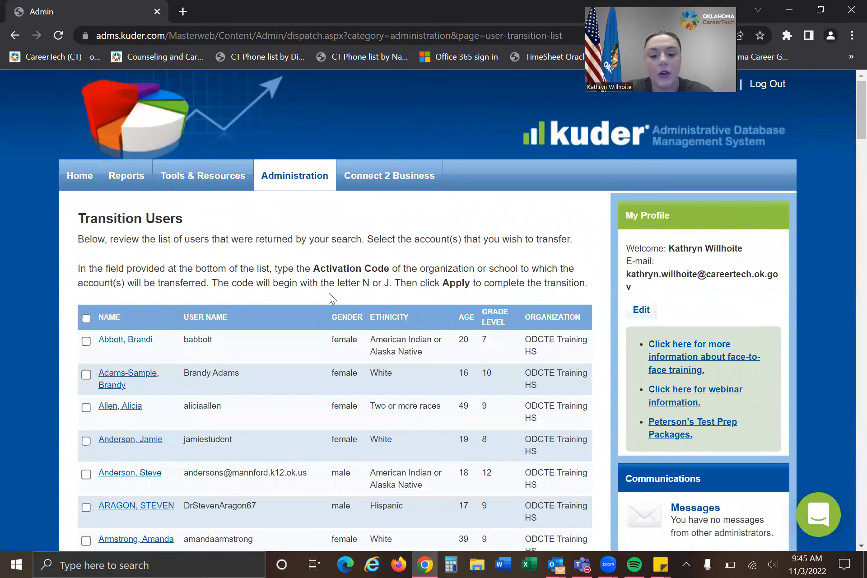
scroll(316, 295, down, 1)
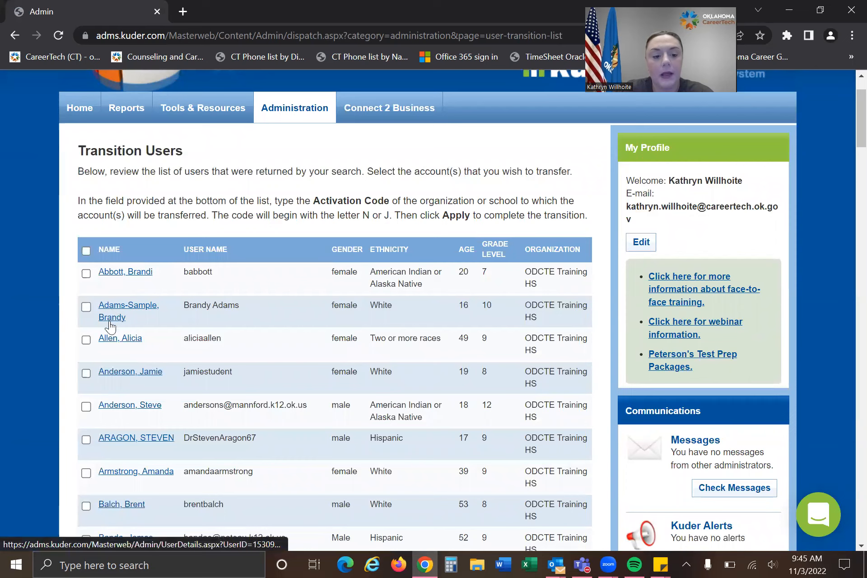
right_click(127, 271)
click(181, 280)
click(252, 10)
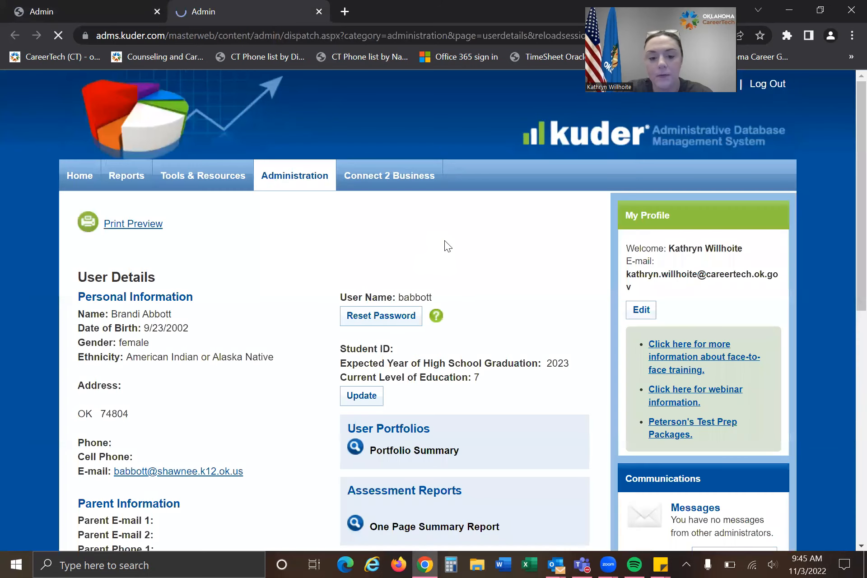
scroll(444, 240, down, 2)
click(319, 12)
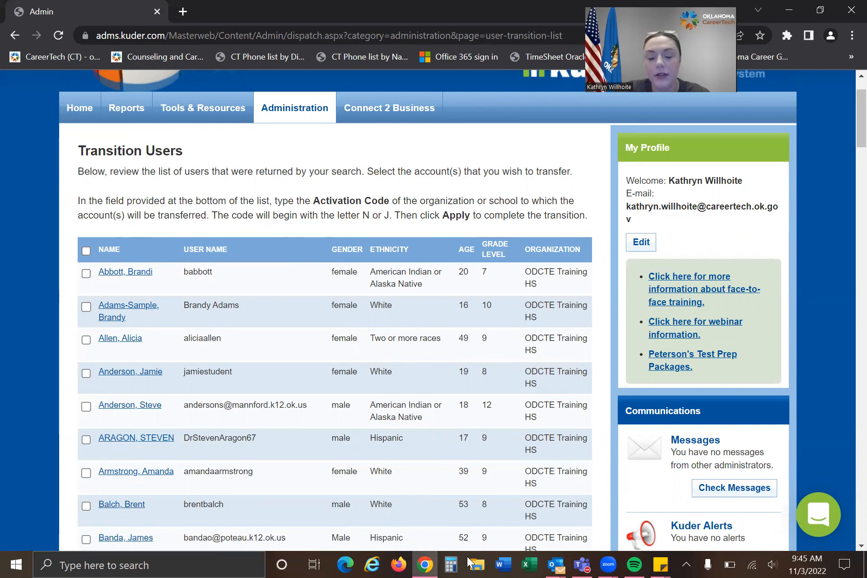
Search the OKCG folder for 'transition' and open Transition Old Students Out of the System.pdf.
click(456, 61)
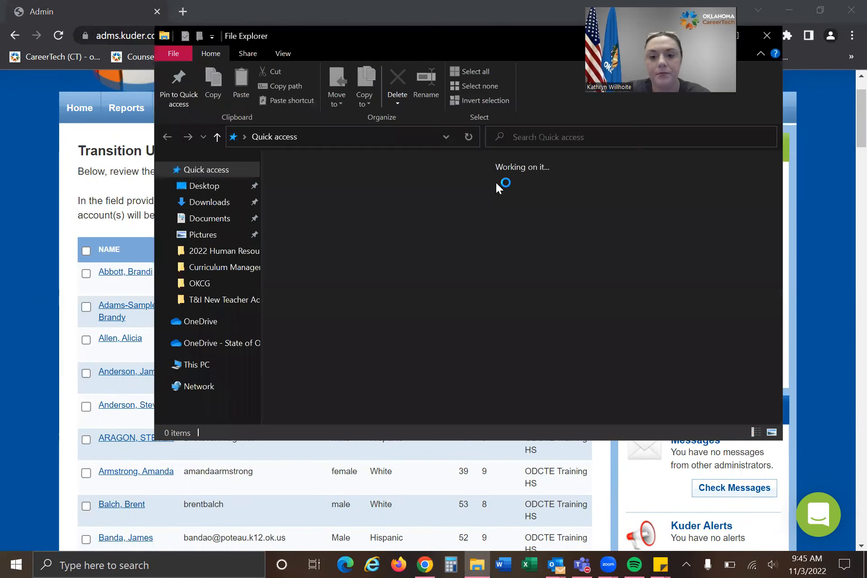
click(199, 283)
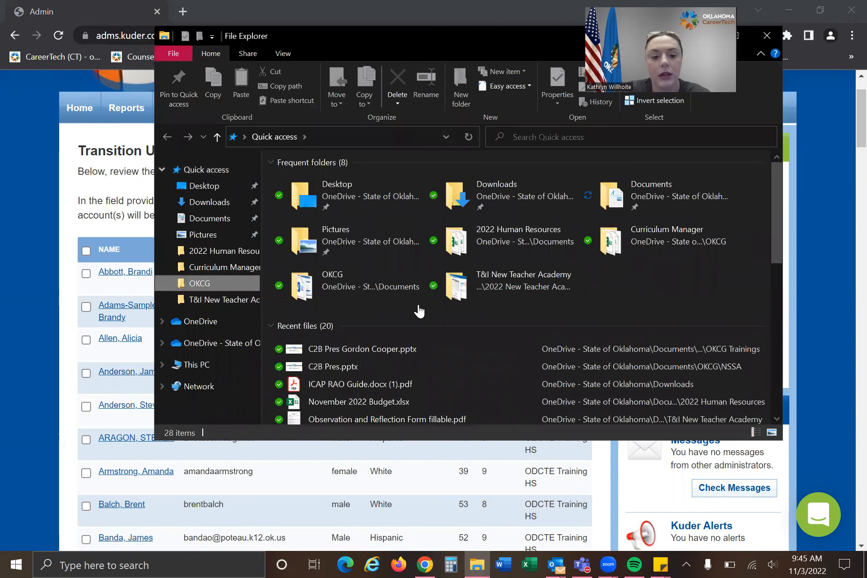
click(583, 141)
text(t)
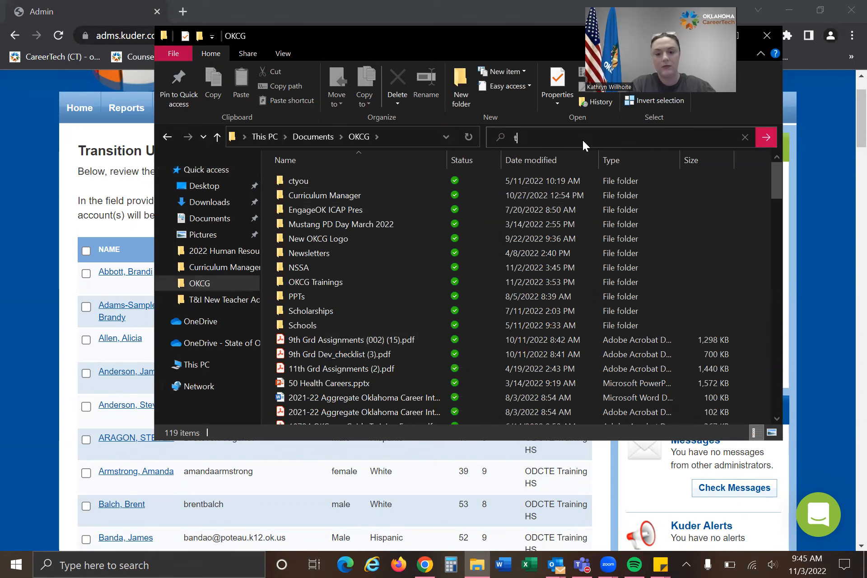
text(ransition)
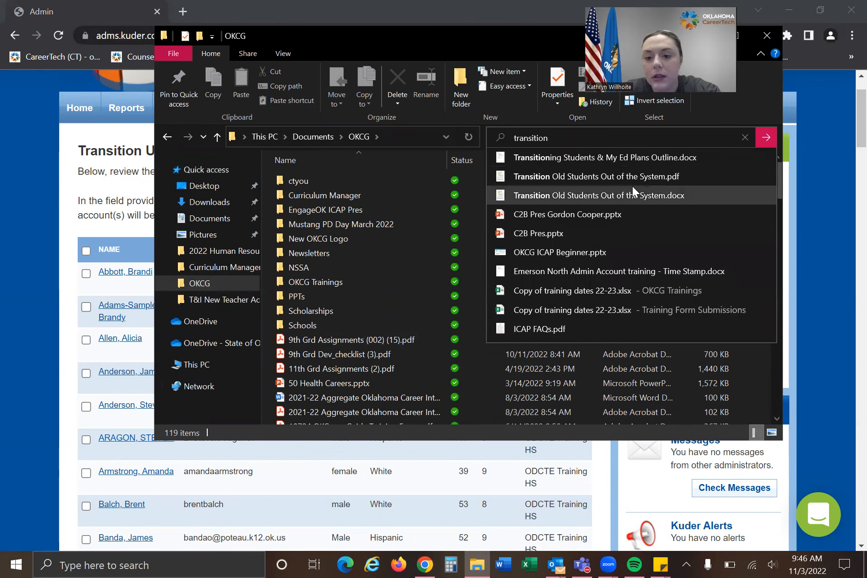
click(547, 177)
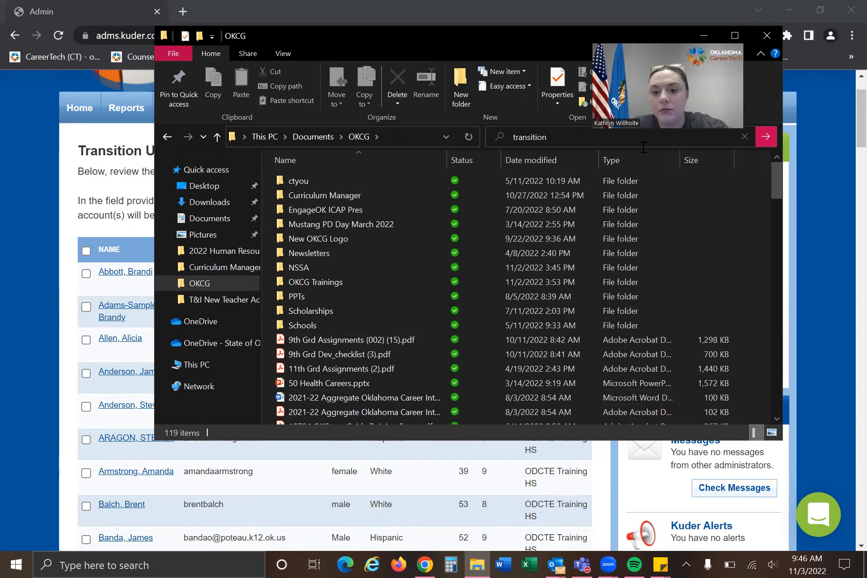
click(573, 137)
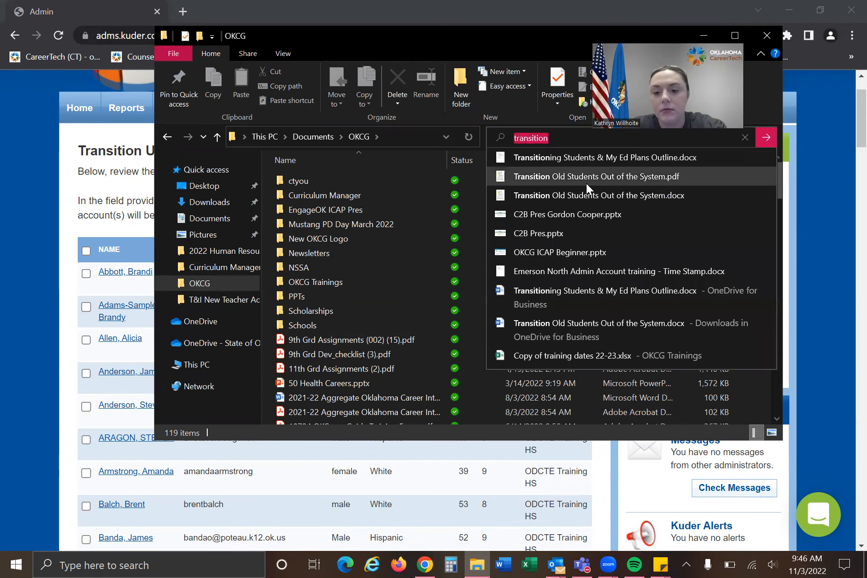
click(639, 176)
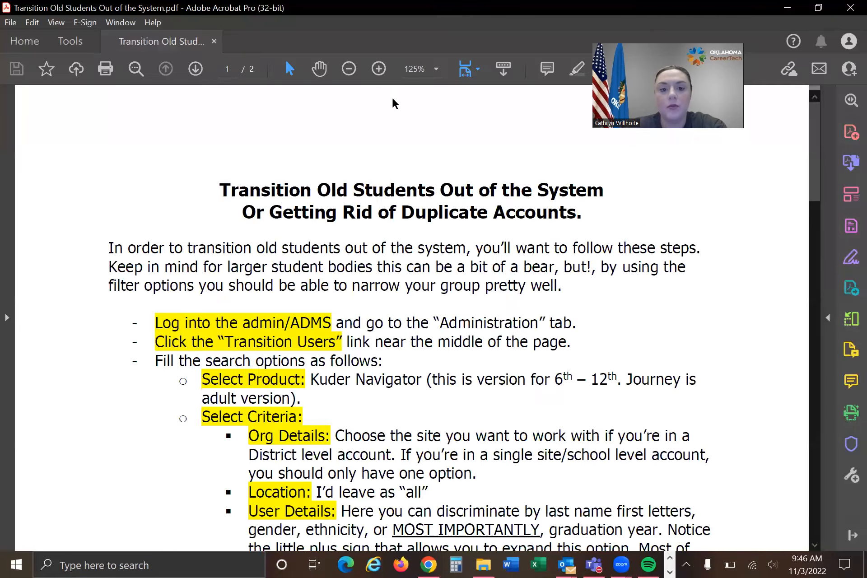
Zoom the transition guide out to 75% and scroll to the Activation Code line.
click(351, 69)
click(351, 69)
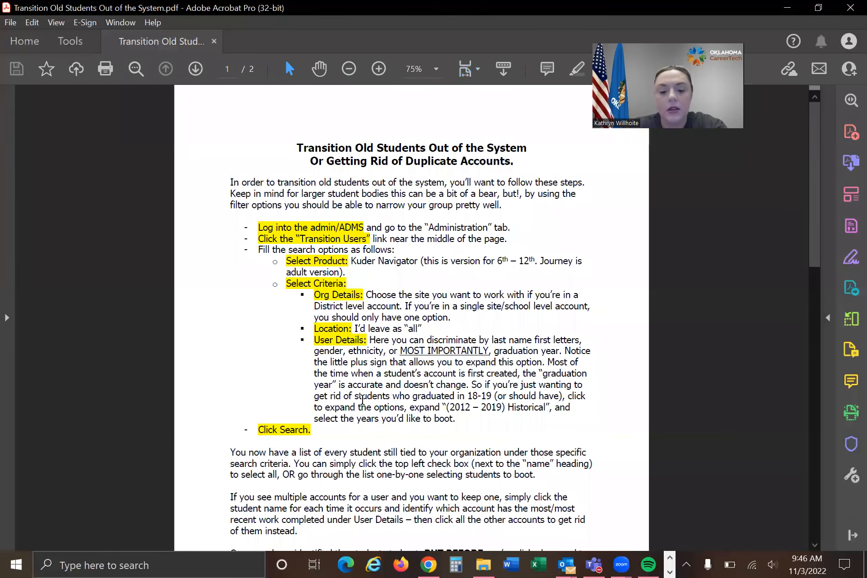
scroll(290, 267, down, 3)
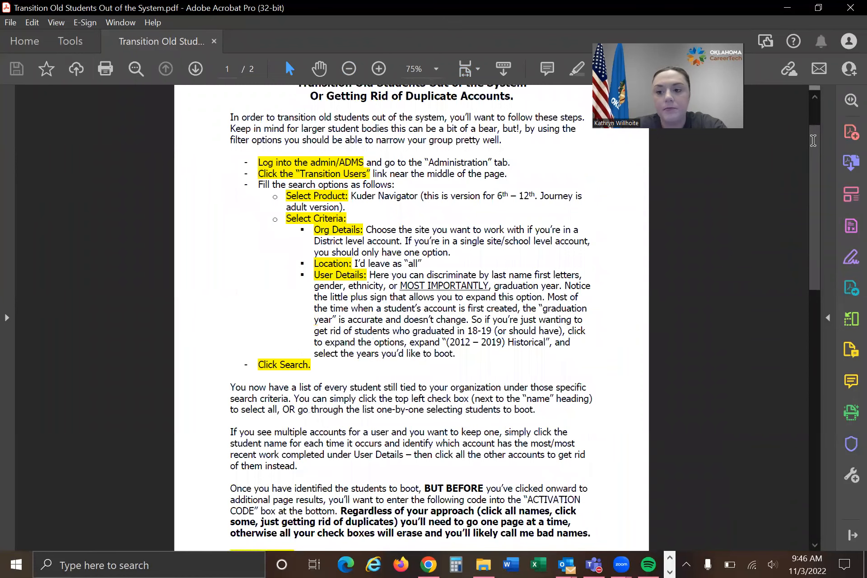
scroll(661, 210, down, 2)
scroll(276, 420, down, 4)
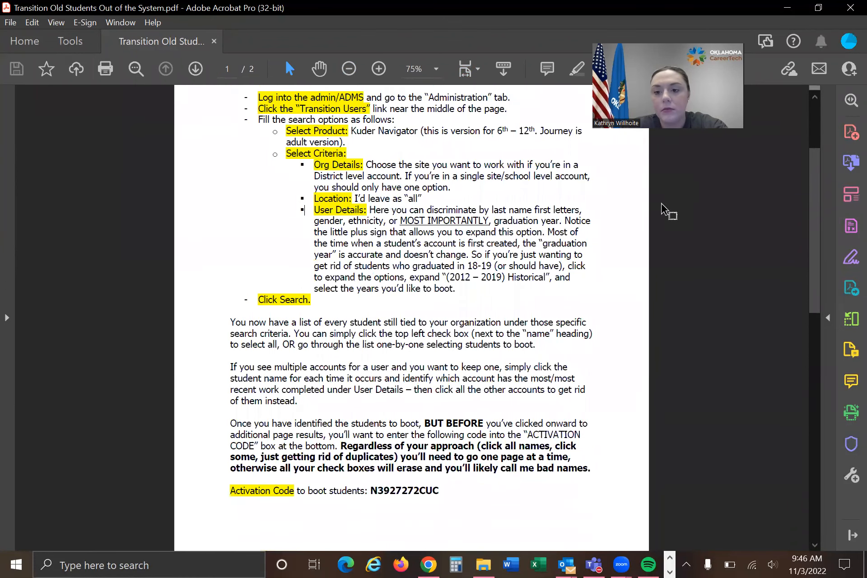
Select the activation code for booting students and copy it.
drag(232, 426, 447, 431)
click(447, 432)
mouse_move(377, 425)
mouse_down()
mouse_move(448, 435)
mouse_move(368, 427)
mouse_up()
click(448, 434)
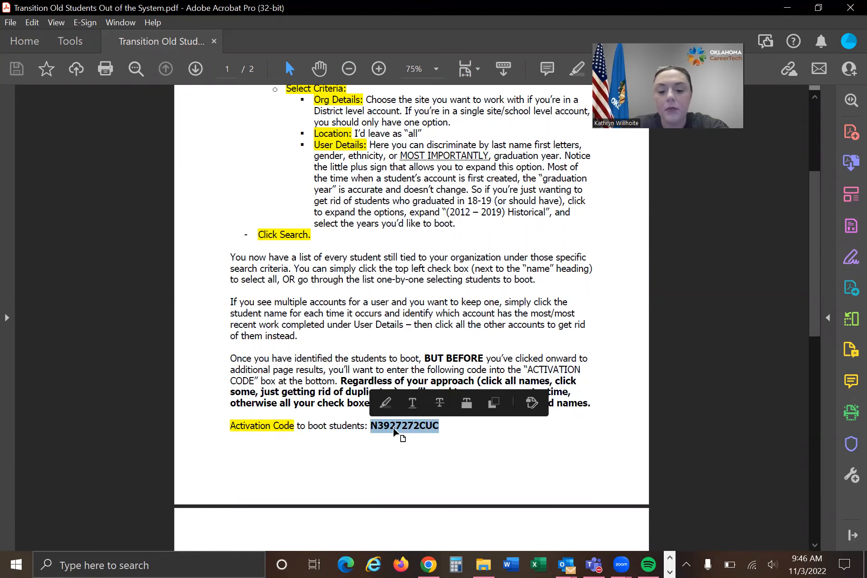
right_click(394, 428)
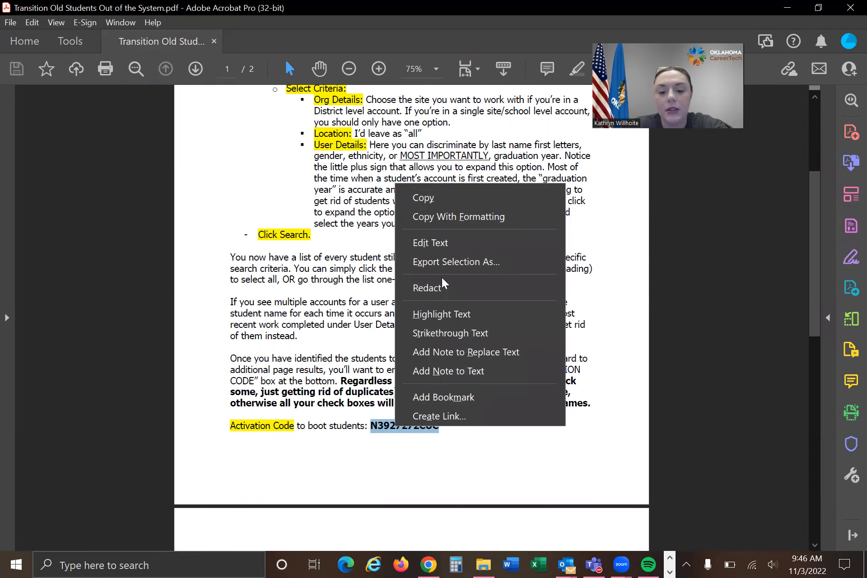
click(422, 197)
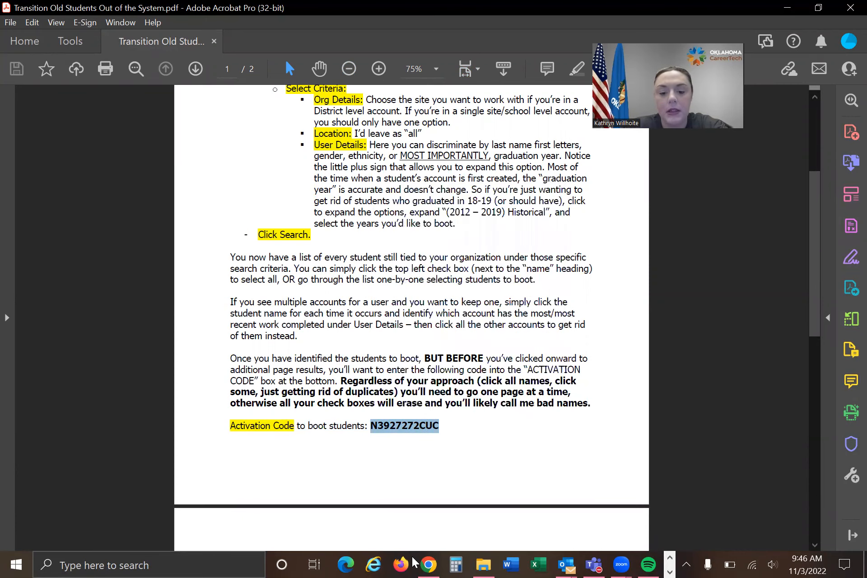
click(434, 562)
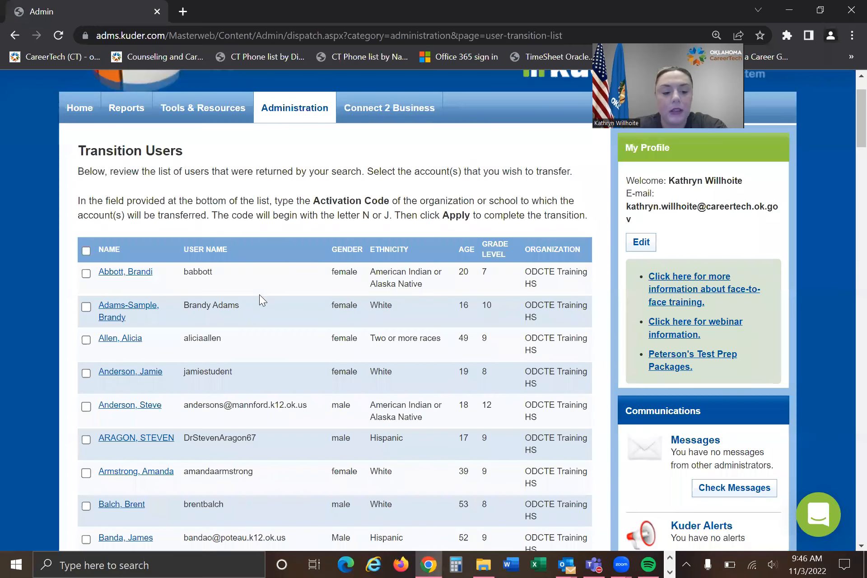
Tick the checkbox of one student account in the 463-item Transition Users list.
scroll(259, 295, down, 10)
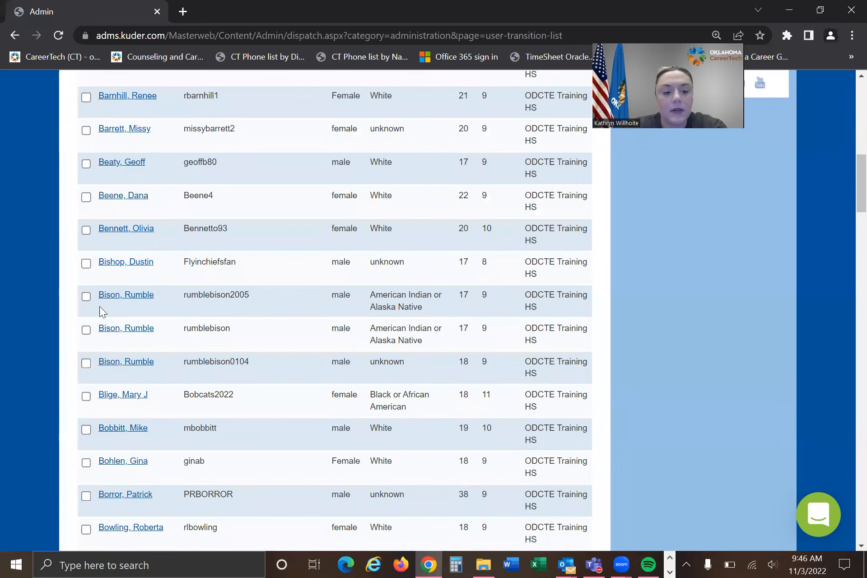
click(87, 331)
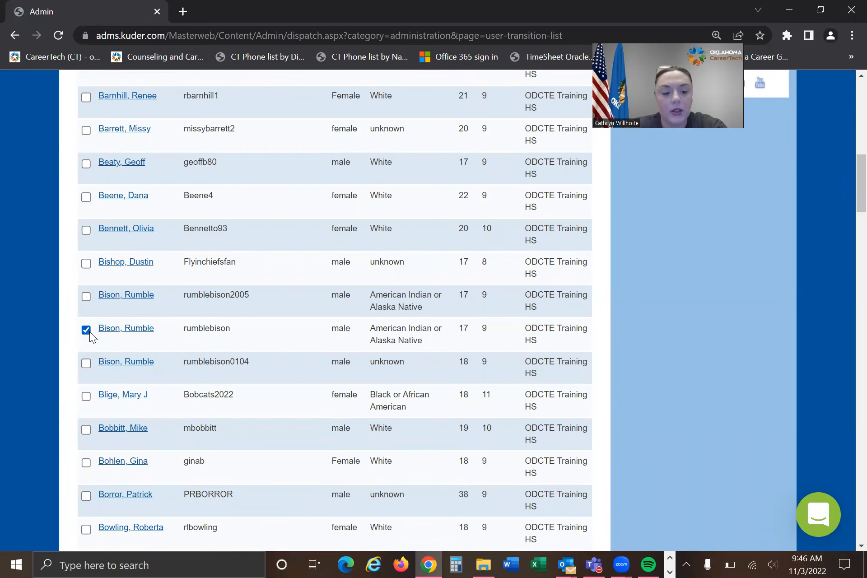
scroll(201, 272, up, 6)
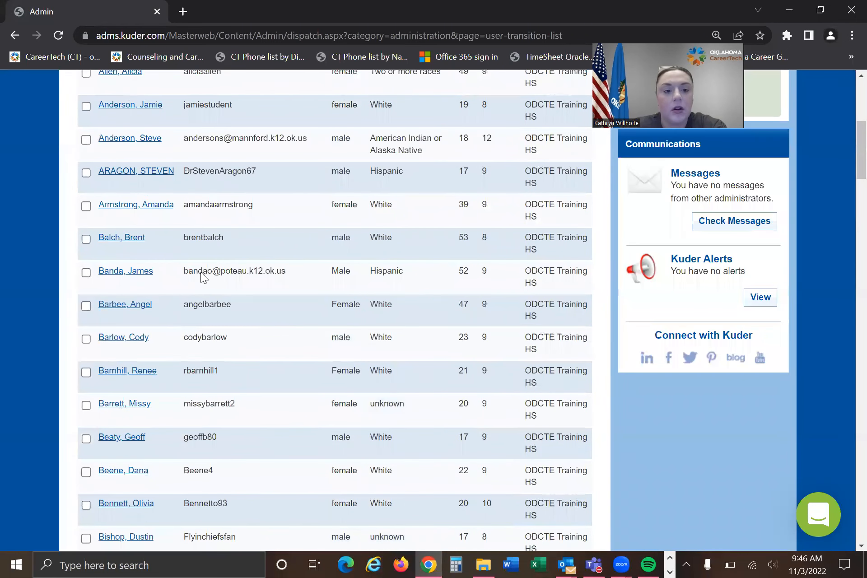
scroll(200, 272, up, 5)
click(87, 251)
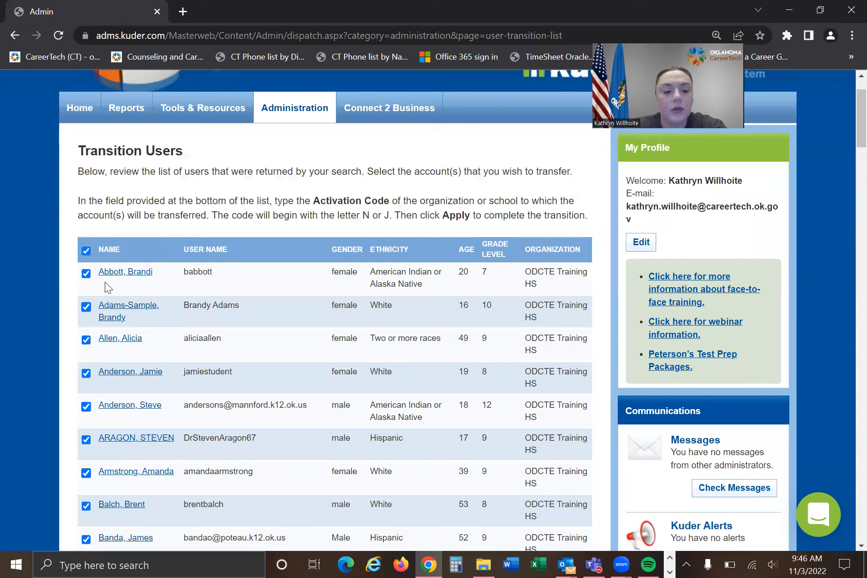
click(87, 251)
scroll(79, 318, down, 9)
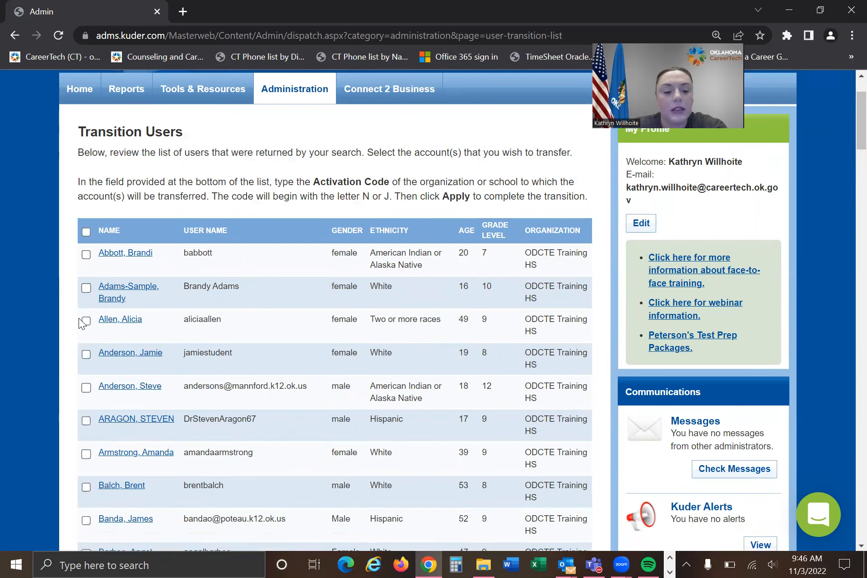
scroll(78, 318, down, 3)
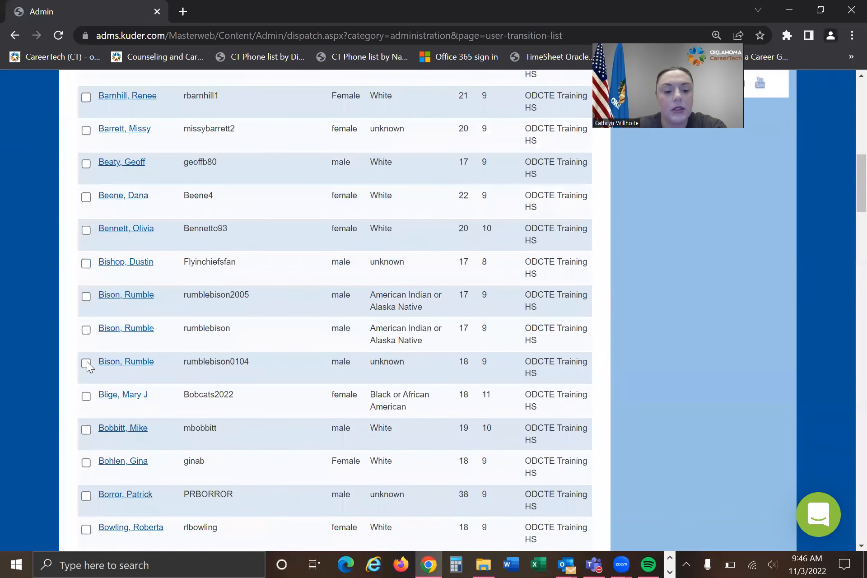
click(86, 330)
scroll(182, 371, down, 10)
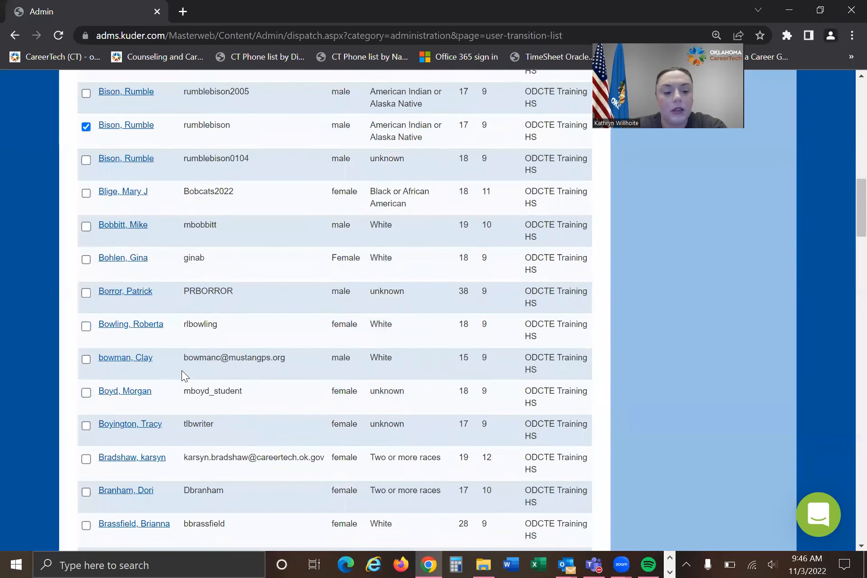
scroll(182, 371, down, 20)
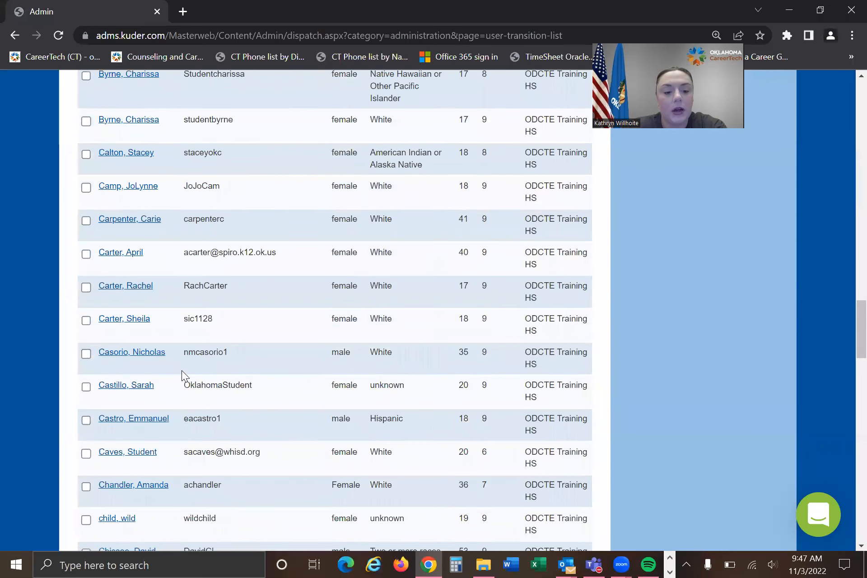
scroll(182, 371, down, 20)
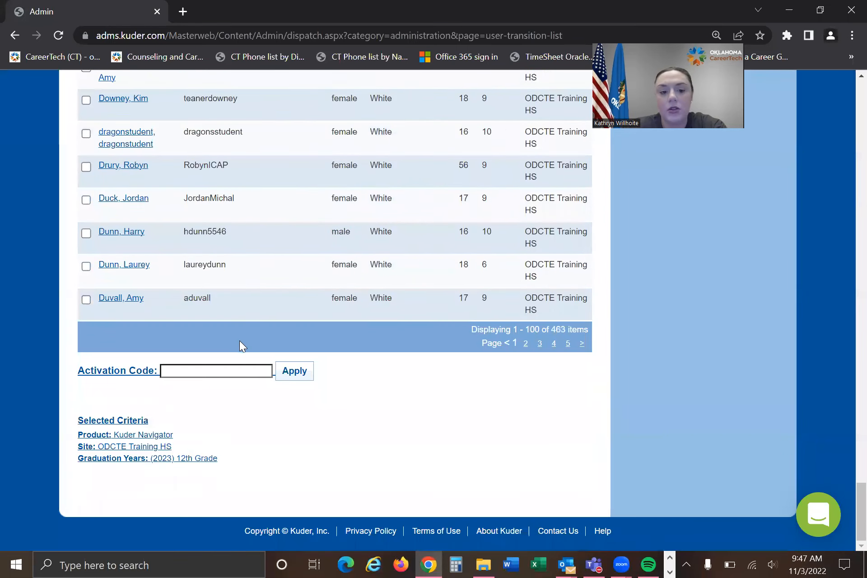
Paste the copied organization activation code into the Activation Code field.
click(214, 372)
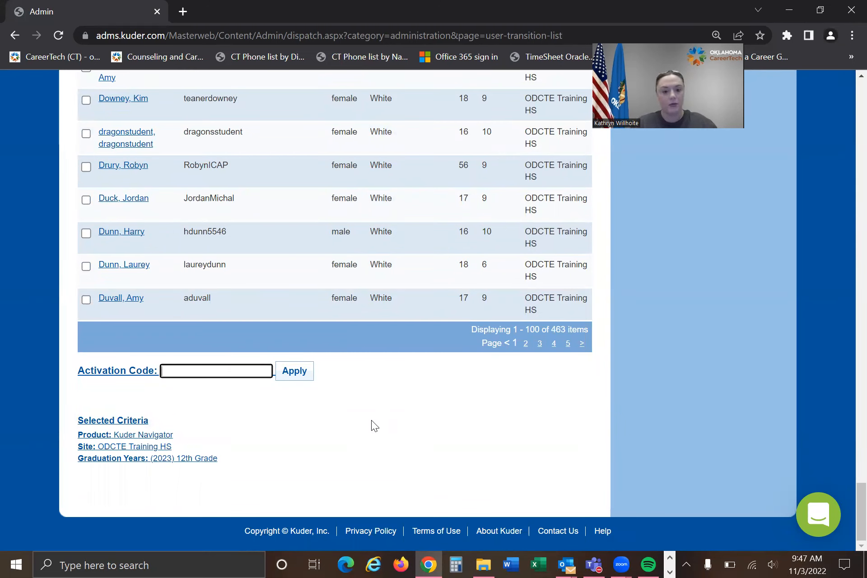
key(ctrl+v)
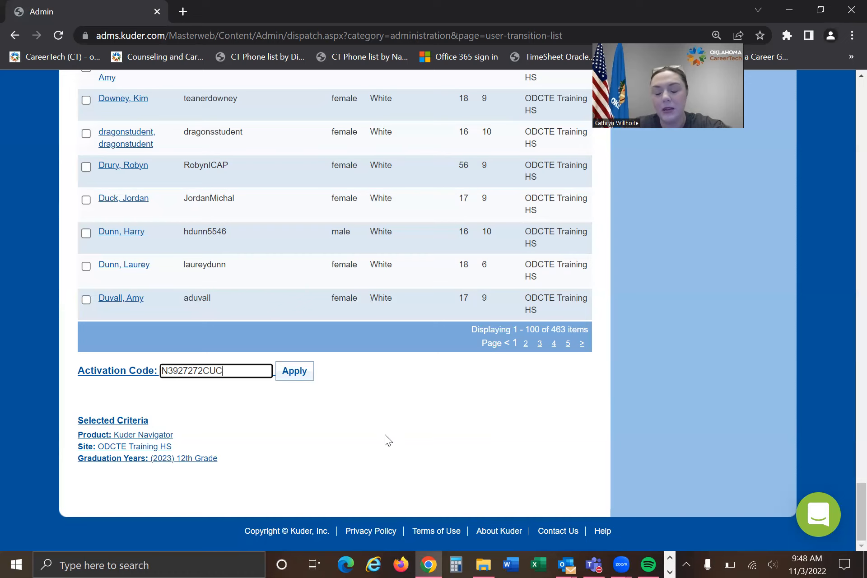
scroll(385, 409, up, 20)
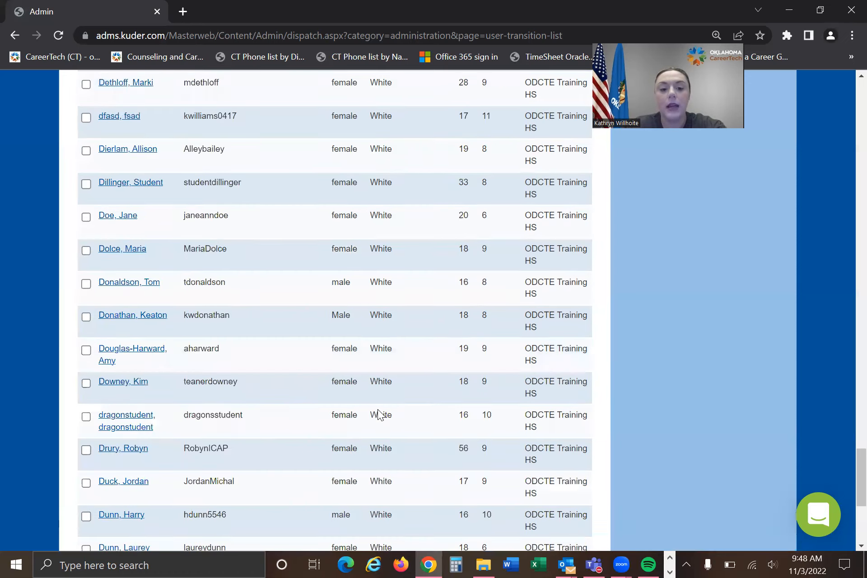
scroll(377, 406, up, 20)
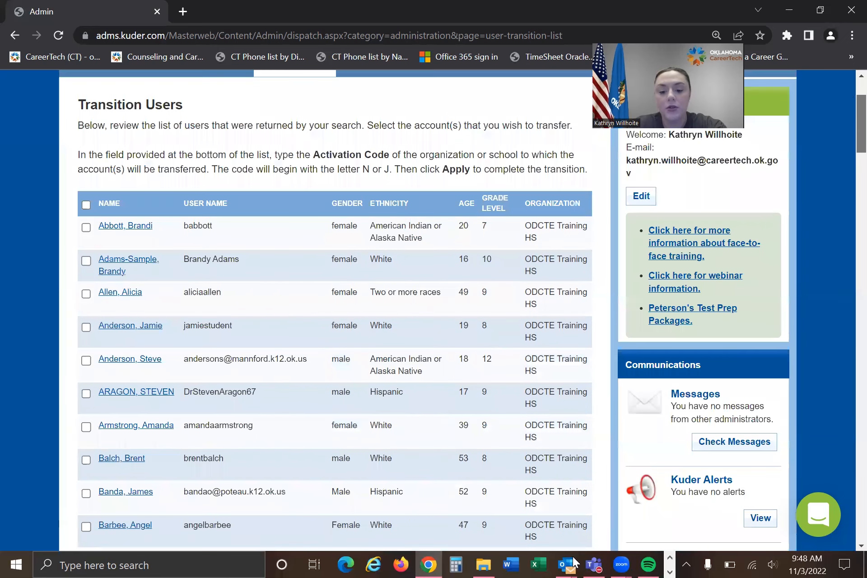
Return to Administration and open the User Name Report form for ODCTE Training HS, last names A–Z.
scroll(846, 89, up, 3)
click(295, 175)
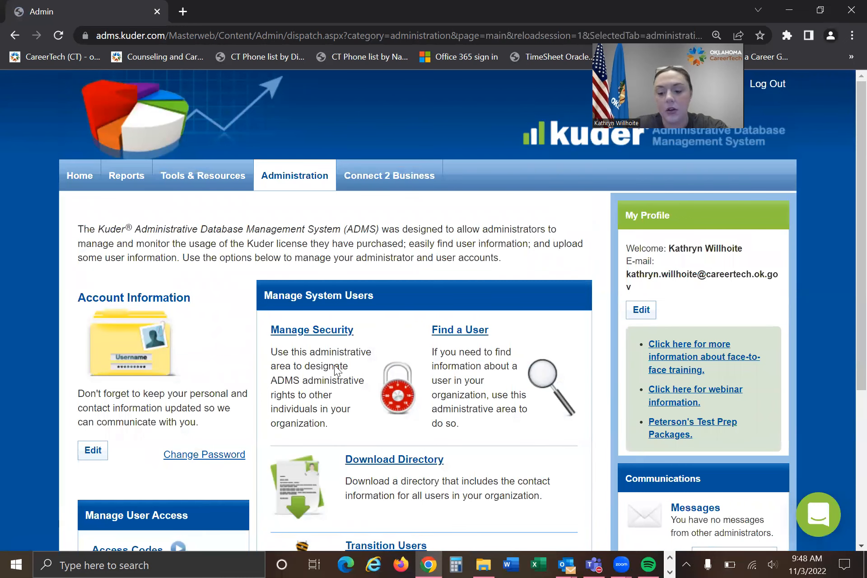
scroll(348, 233, down, 1)
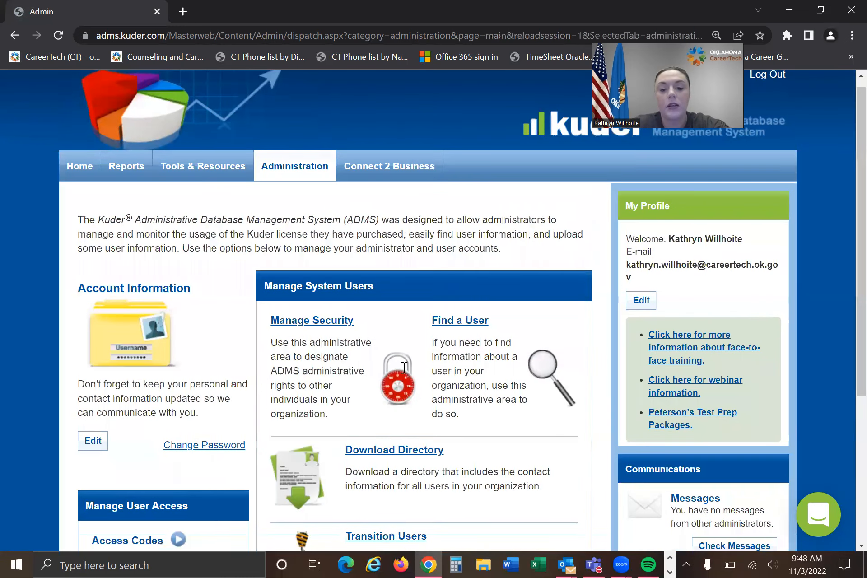
scroll(402, 369, down, 4)
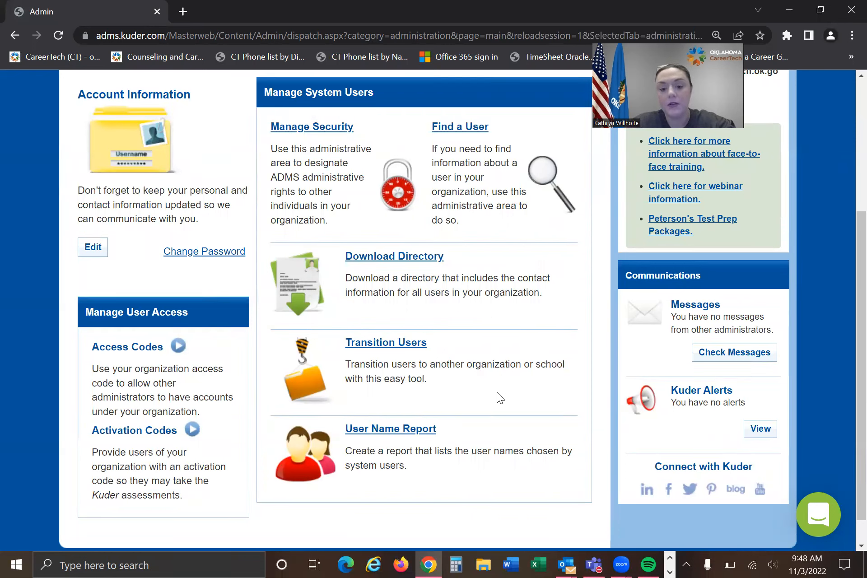
click(373, 433)
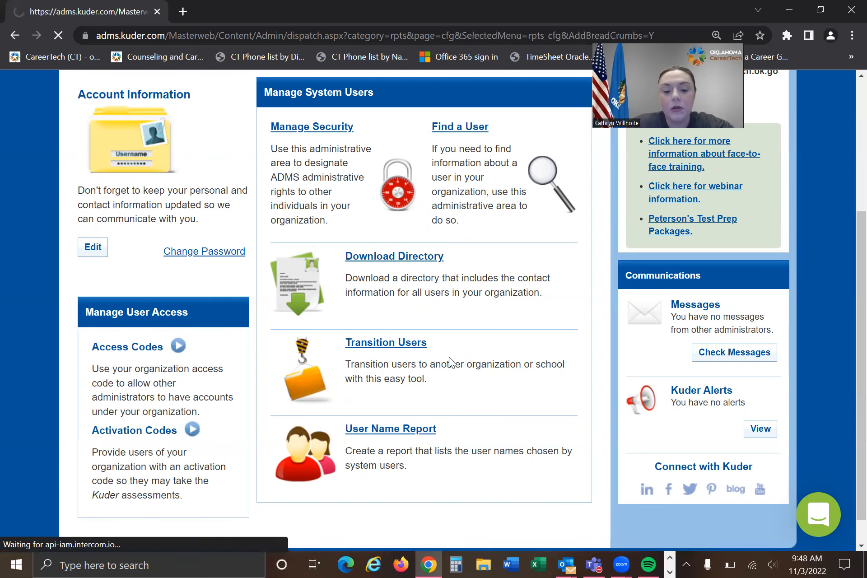
scroll(374, 270, down, 3)
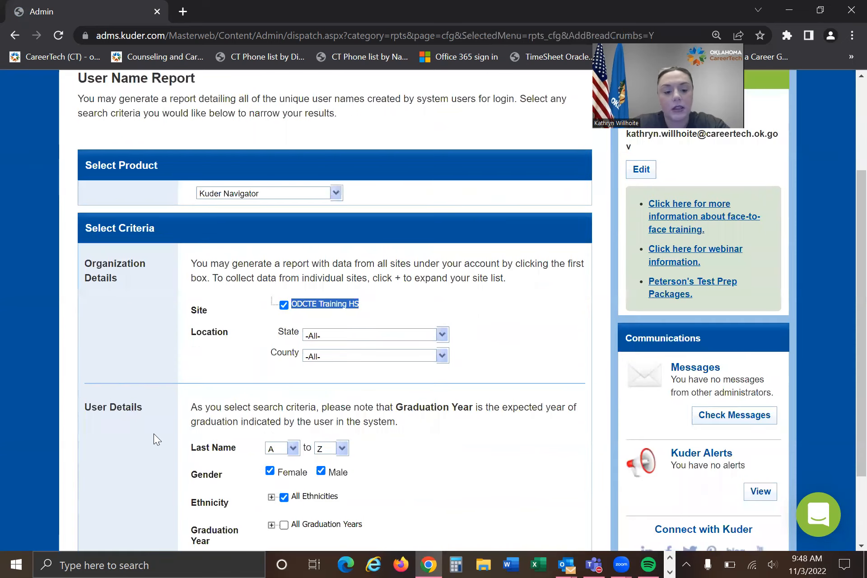
Generate the User Name Report and open the first listed user's details in a new tab.
scroll(153, 434, down, 2)
click(118, 483)
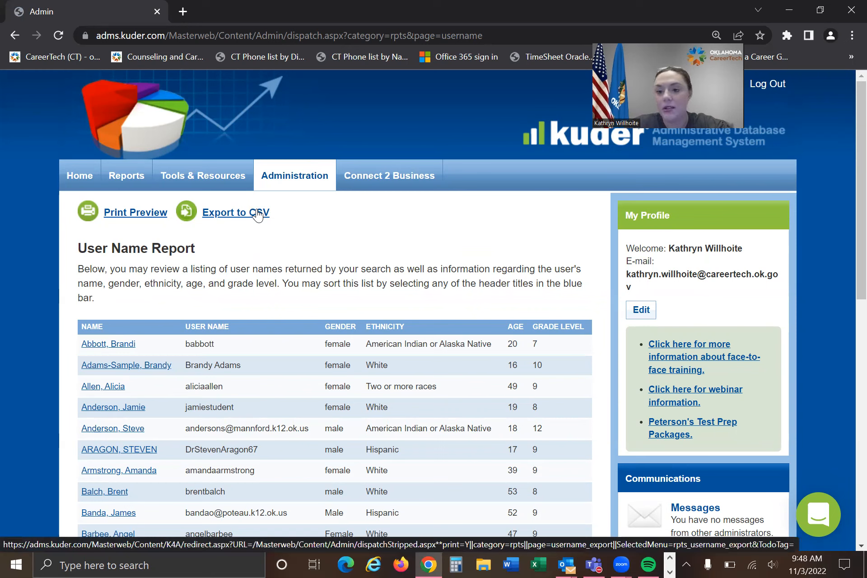
right_click(117, 344)
click(164, 355)
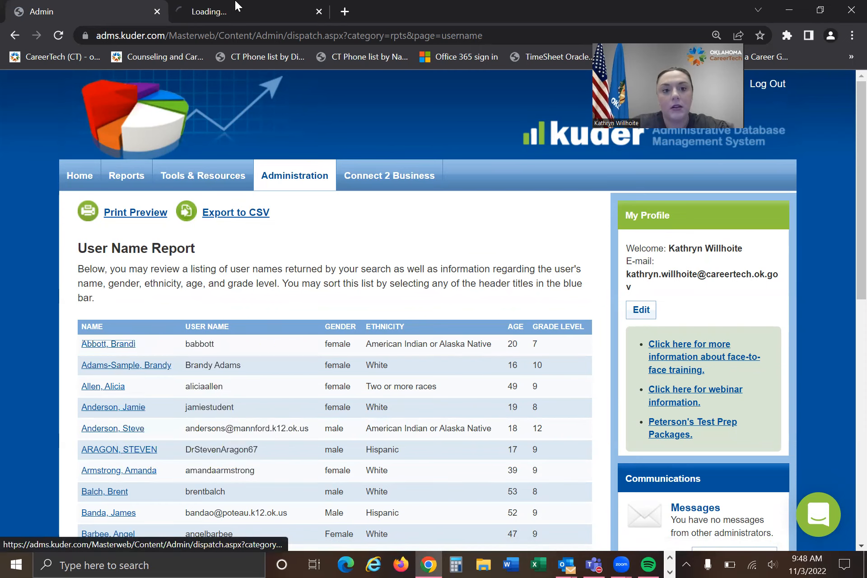
Review the first user's details, then close that tab and return to the report.
click(229, 9)
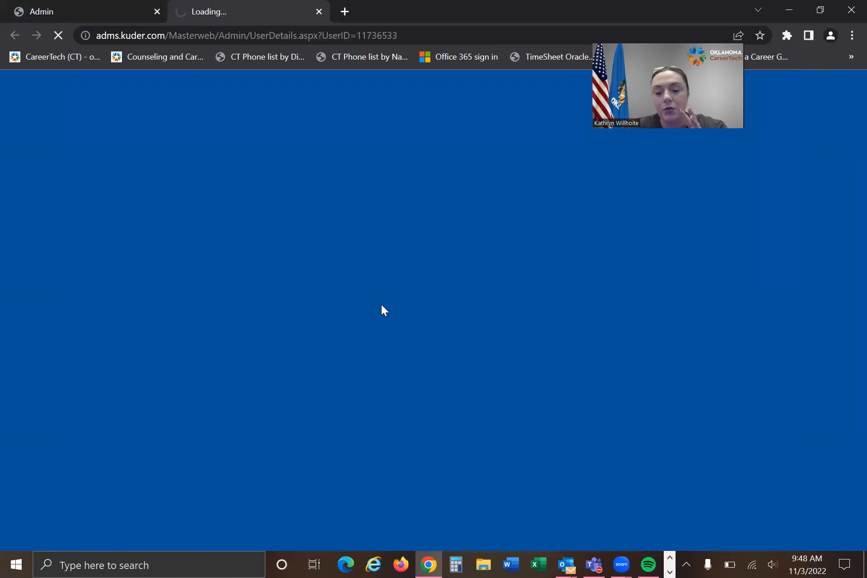
scroll(231, 266, down, 1)
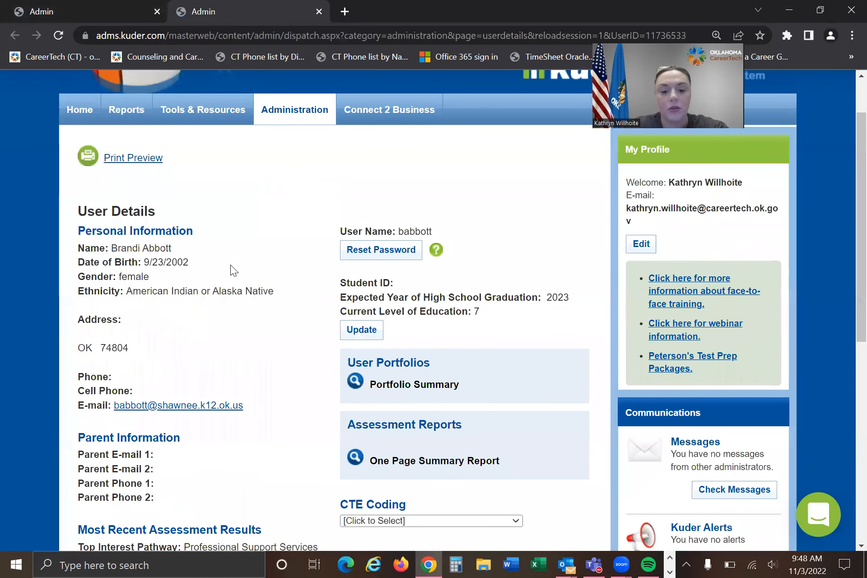
scroll(231, 264, down, 3)
click(320, 11)
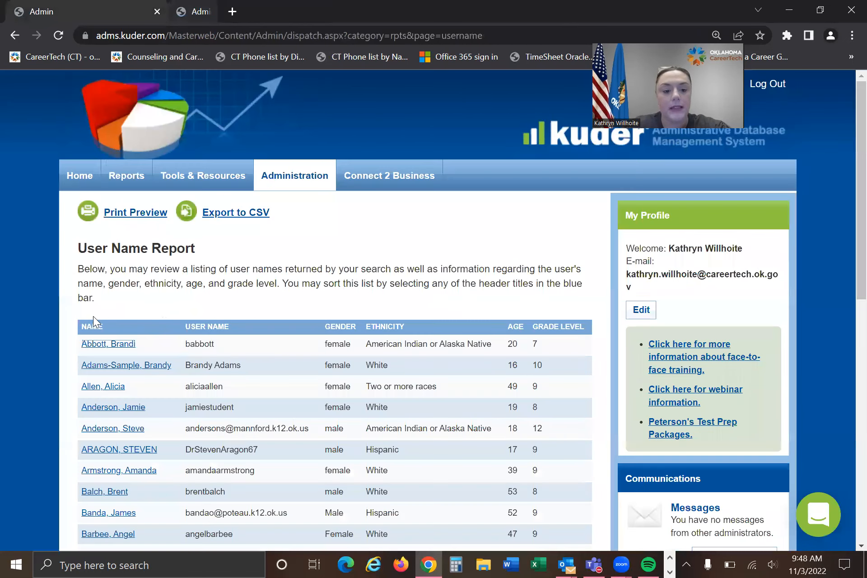
drag(95, 336, 549, 347)
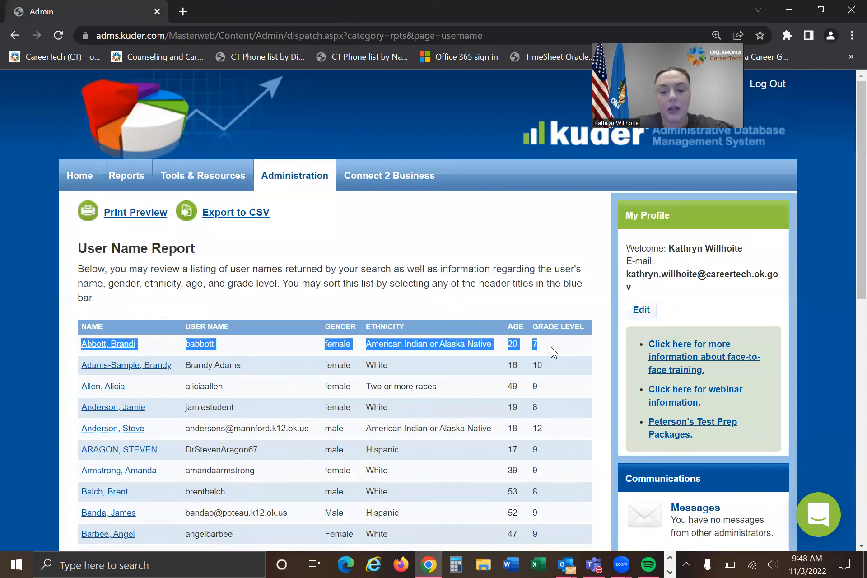
click(551, 347)
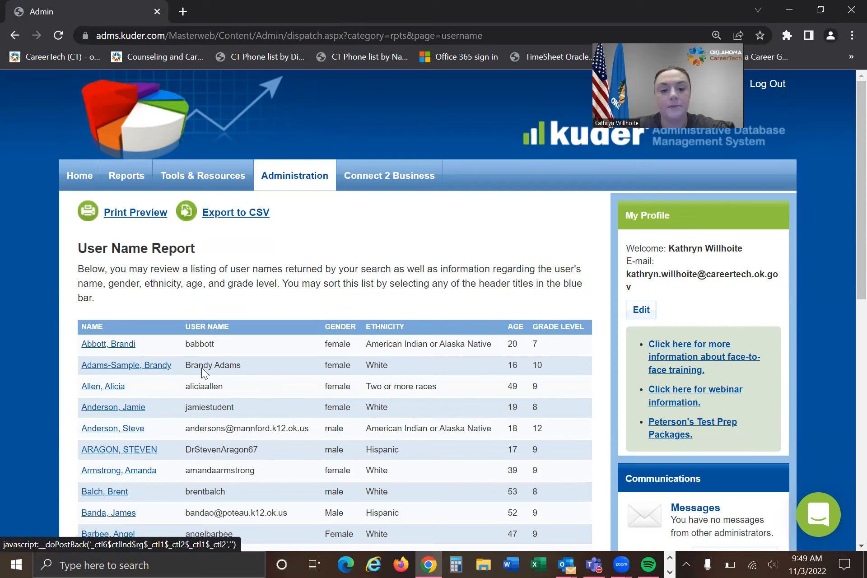
Return to the Administration main page and browse Manage System Users tools like Find a User and User Name Report.
click(320, 182)
scroll(468, 262, down, 1)
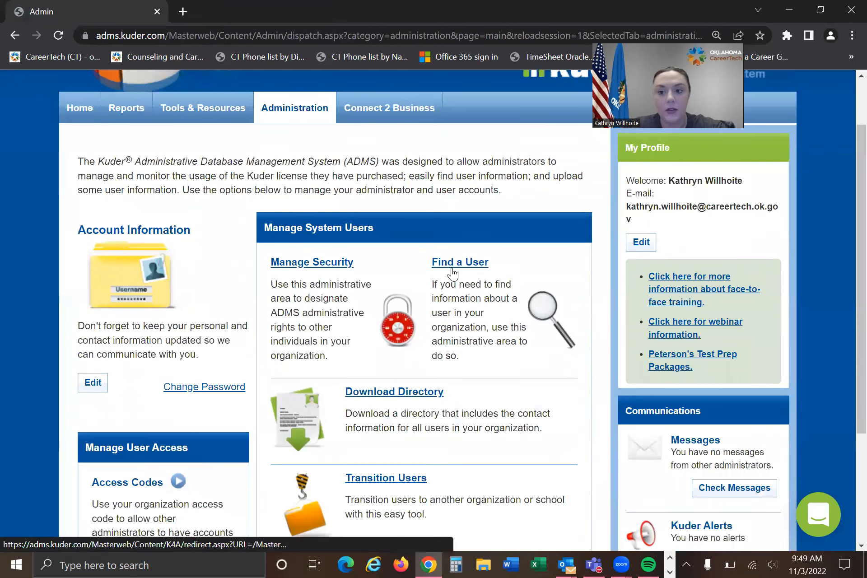
scroll(453, 273, down, 1)
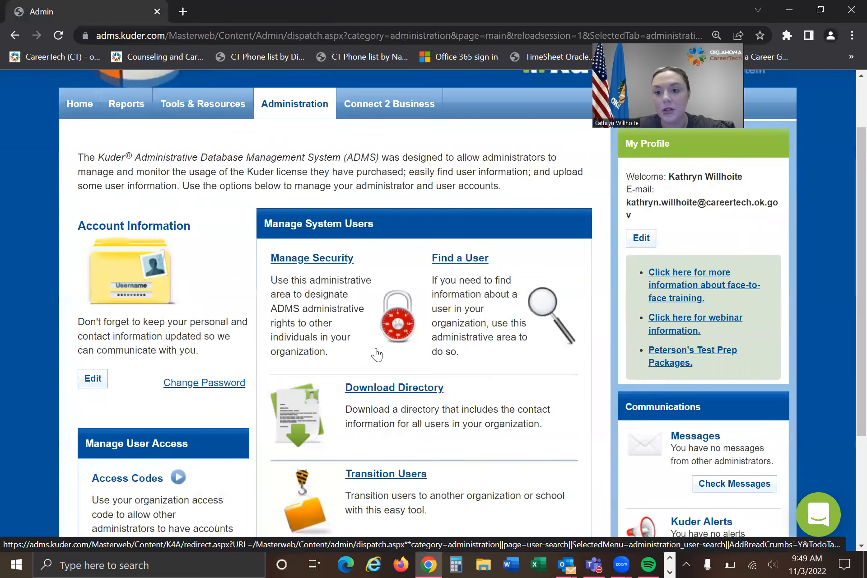
scroll(377, 355, down, 3)
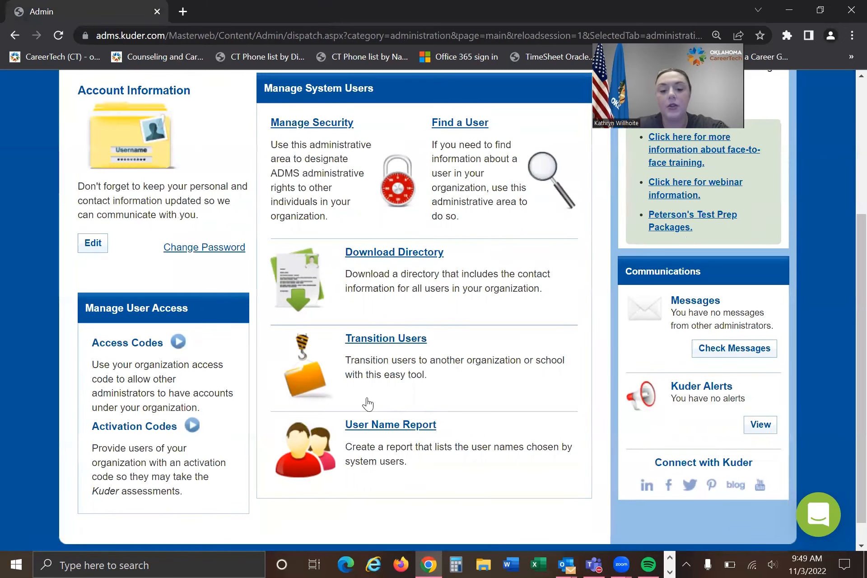
scroll(371, 406, down, 1)
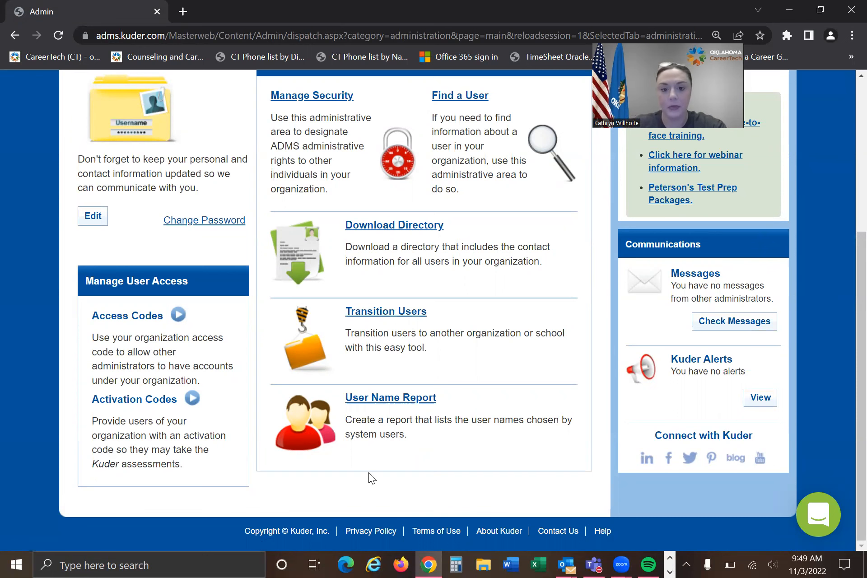
scroll(368, 473, up, 3)
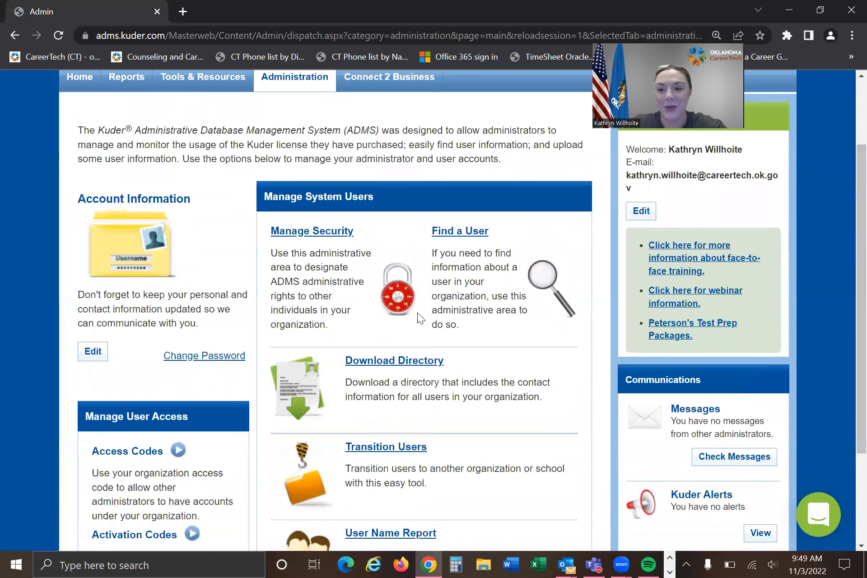
scroll(417, 313, up, 2)
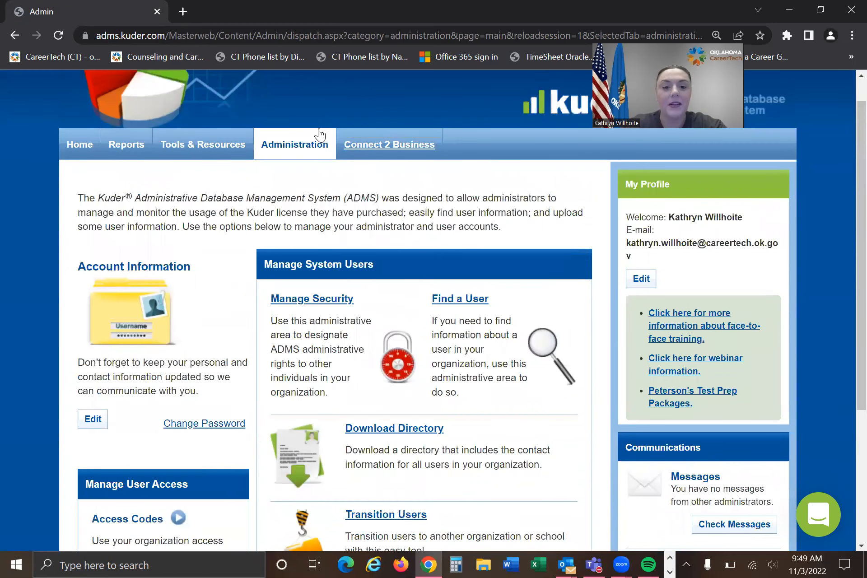
click(130, 150)
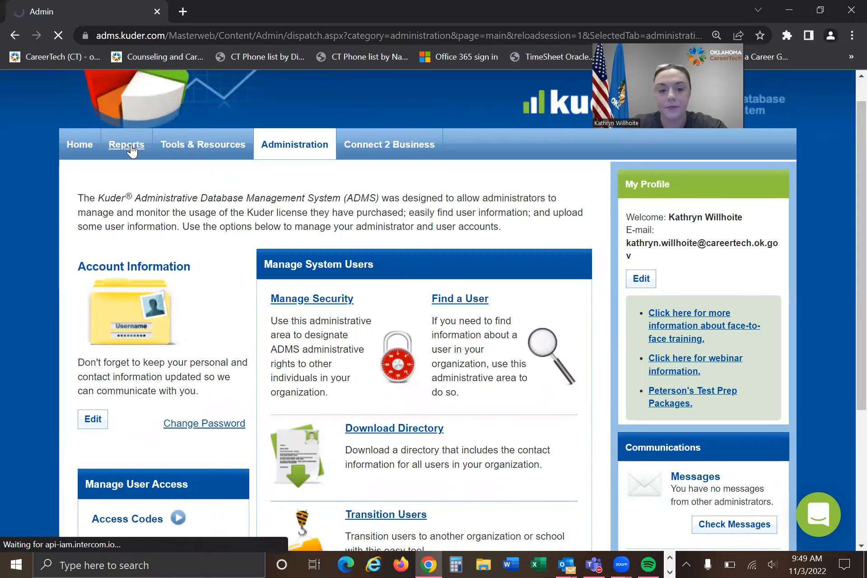
scroll(357, 259, down, 2)
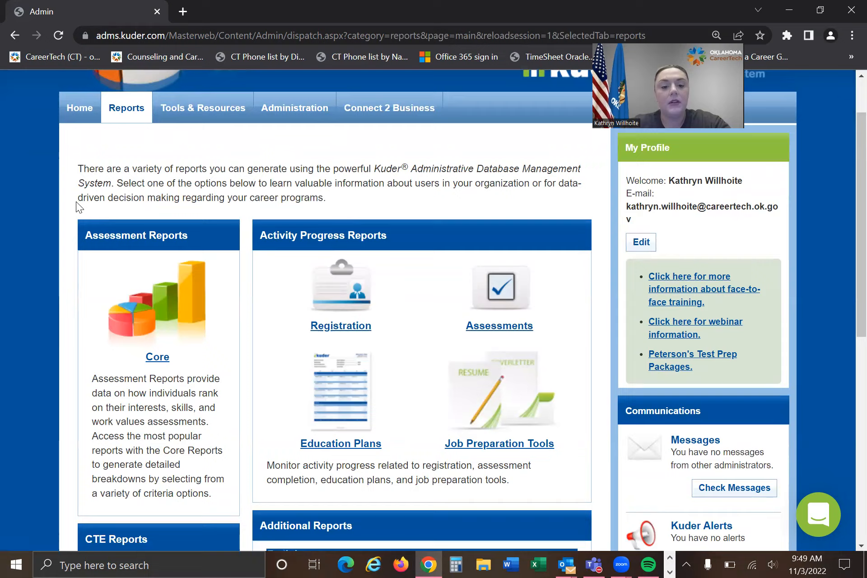
scroll(76, 202, down, 3)
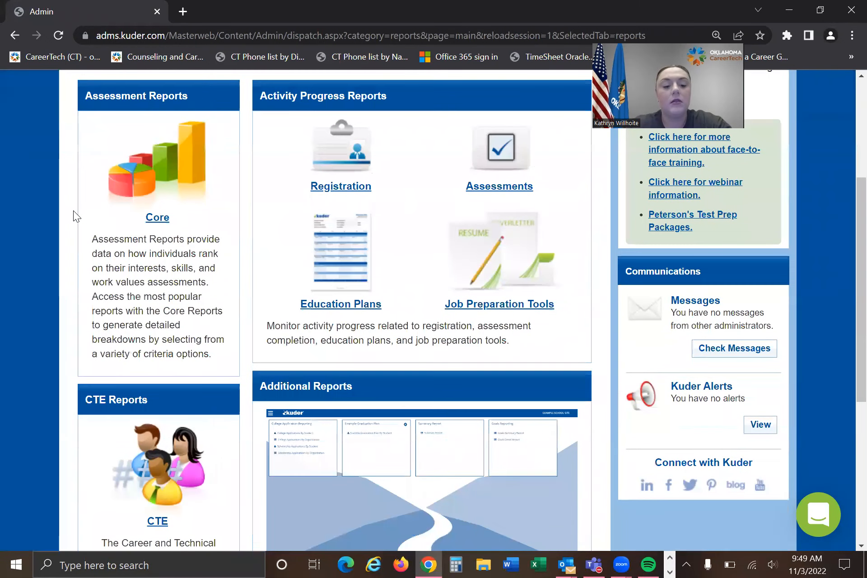
scroll(73, 210, down, 4)
scroll(70, 210, up, 5)
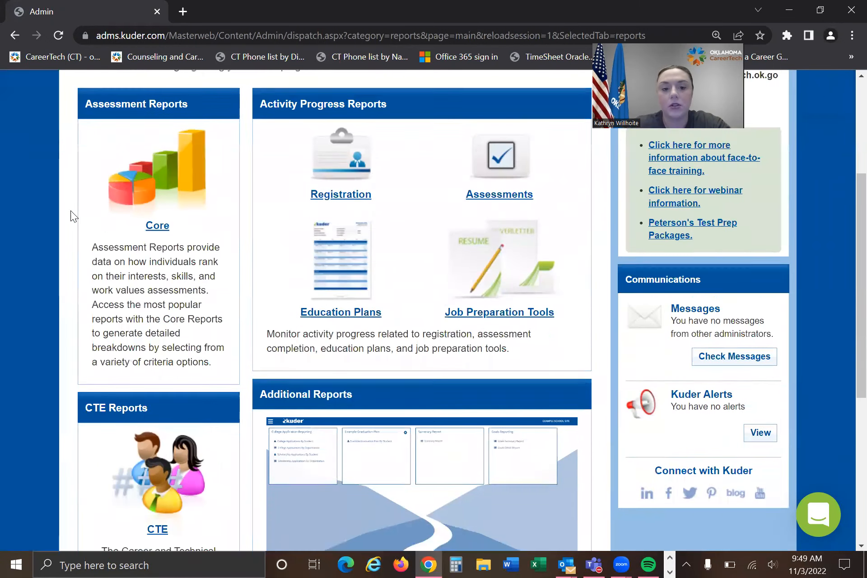
drag(259, 167, 385, 168)
click(389, 169)
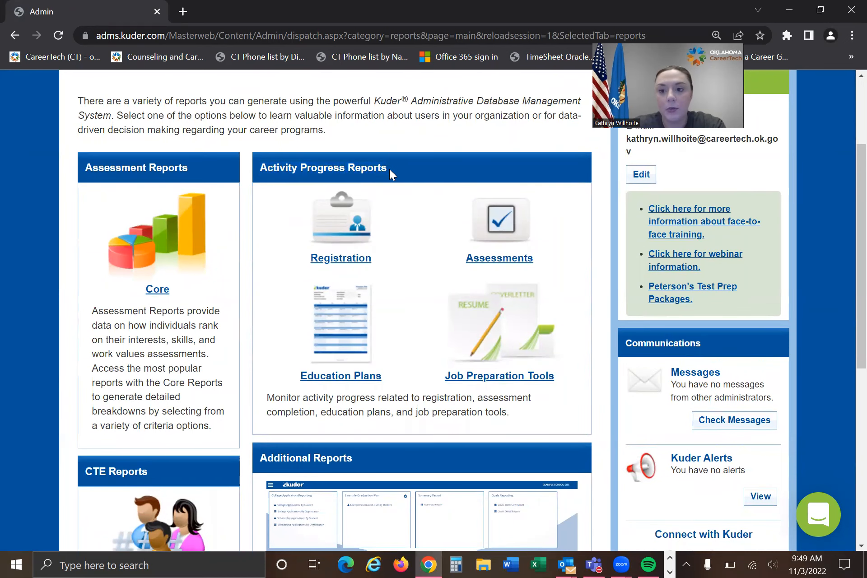
scroll(257, 412, down, 1)
scroll(270, 386, down, 1)
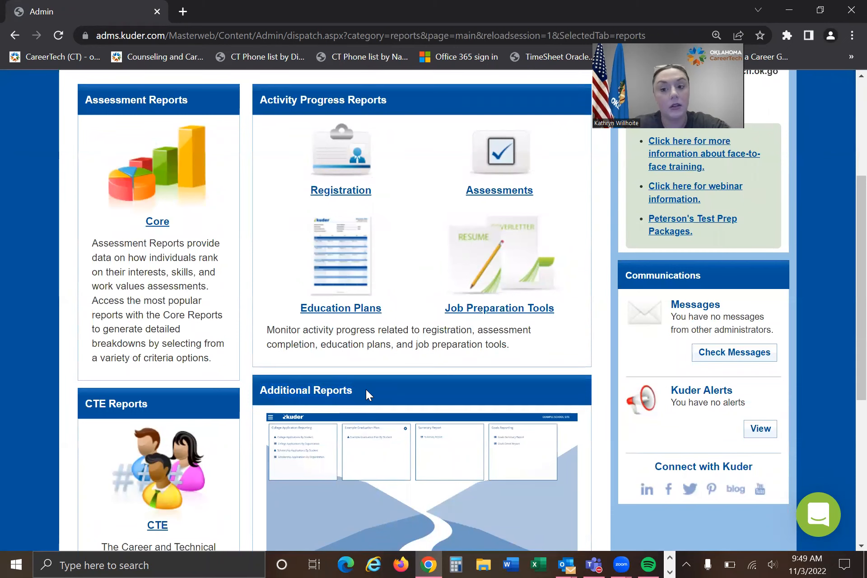
scroll(369, 393, down, 2)
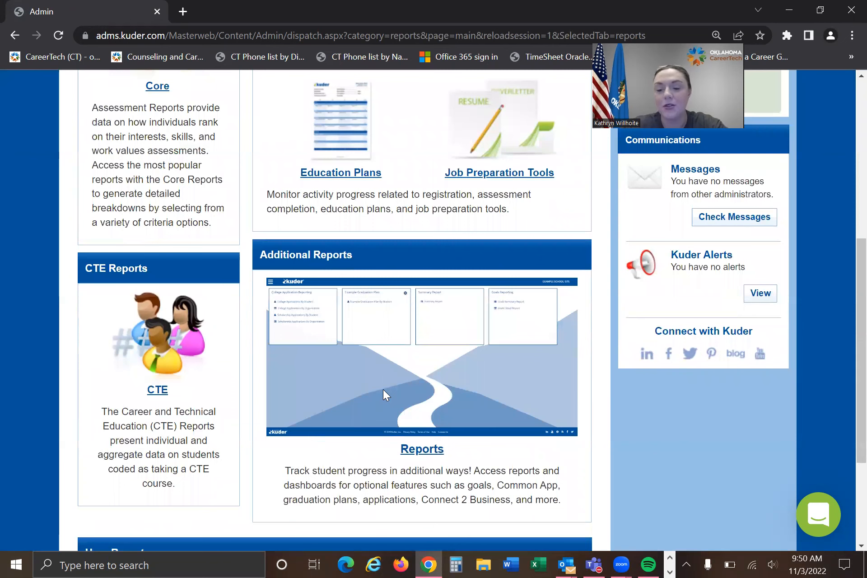
scroll(383, 390, up, 4)
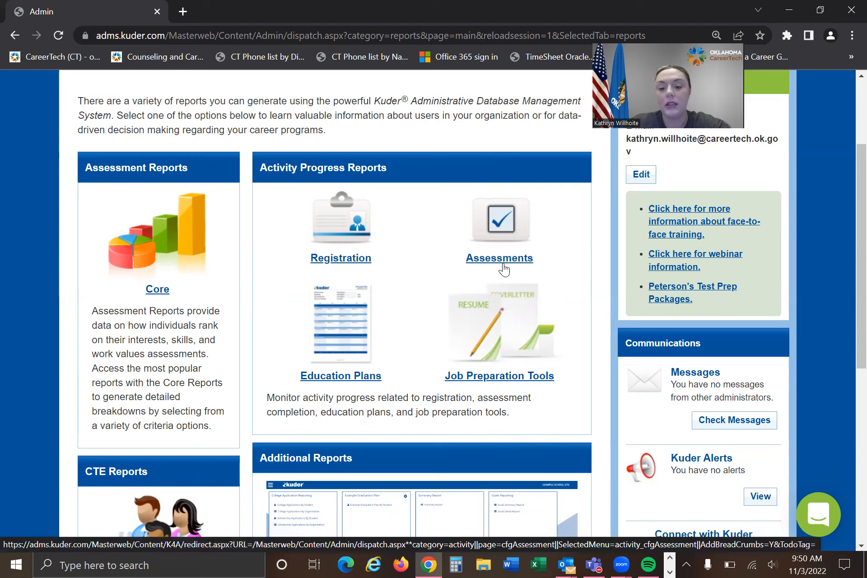
drag(262, 168, 387, 167)
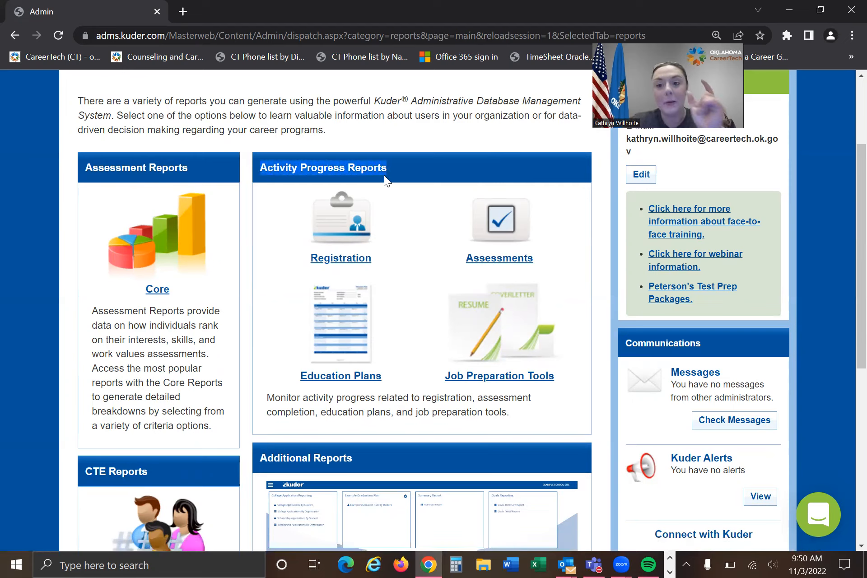
click(405, 173)
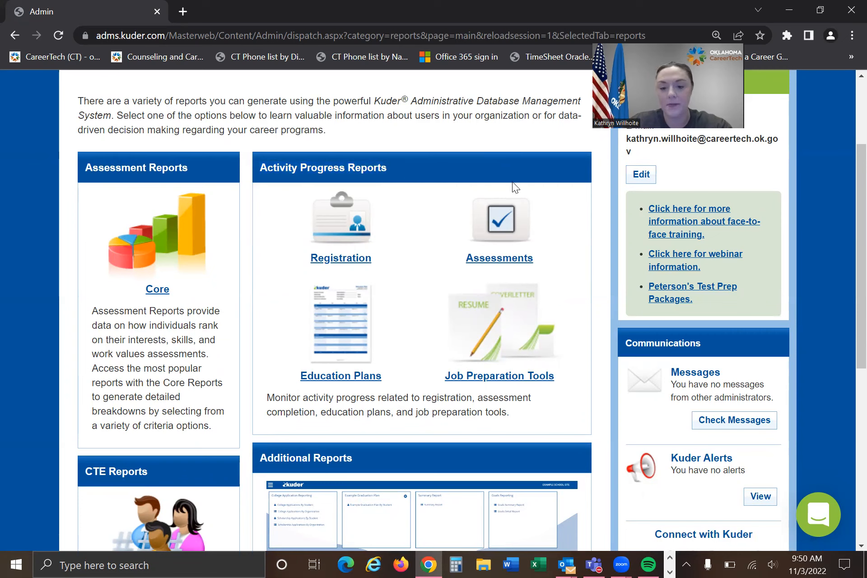
Open the Assessments report with Kuder Navigator, All Assessments, and users who have not started yet.
click(513, 262)
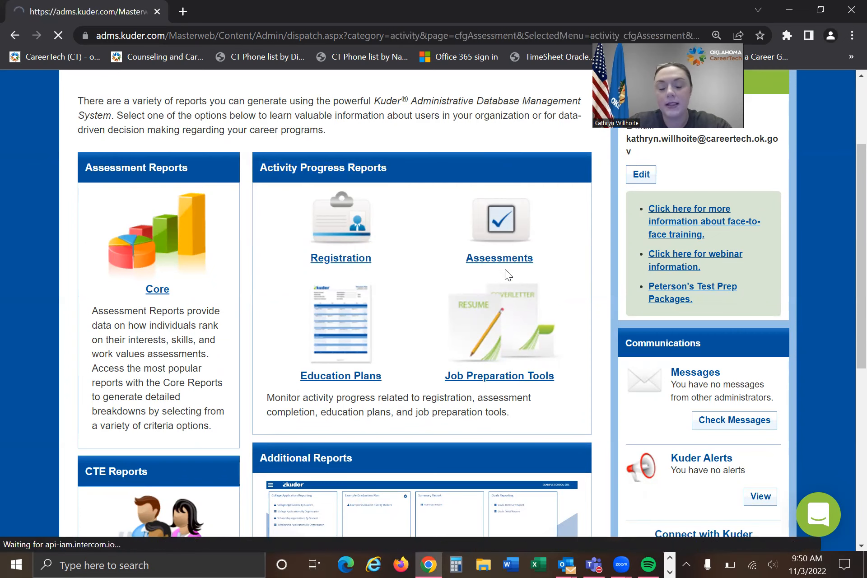
scroll(413, 236, down, 3)
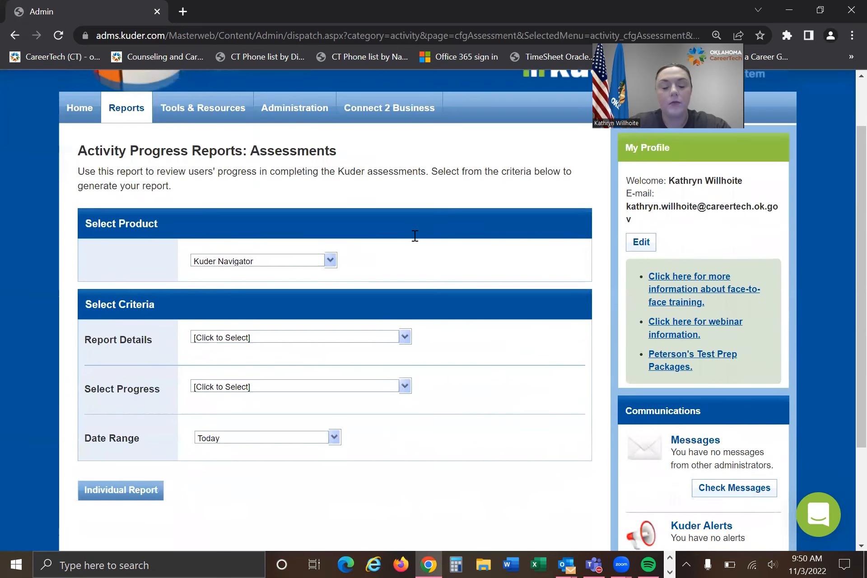
scroll(415, 236, down, 3)
click(277, 189)
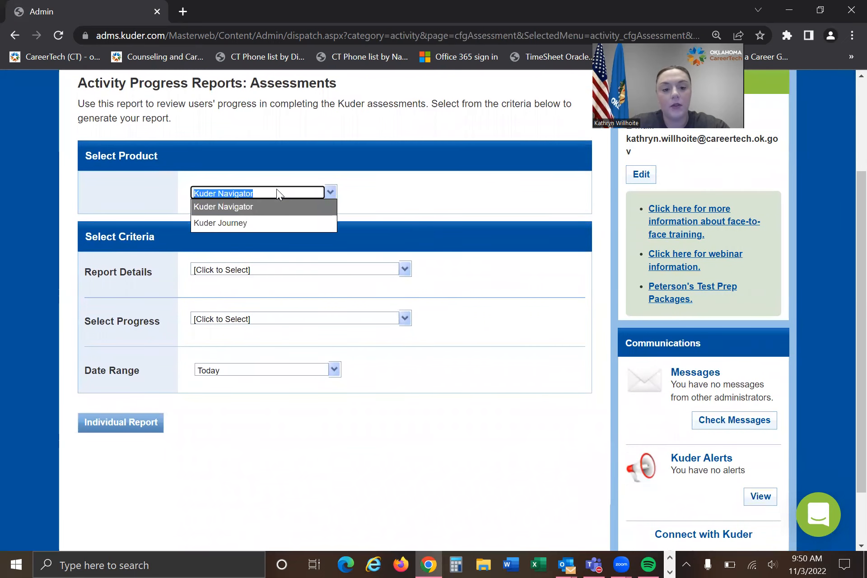
click(425, 207)
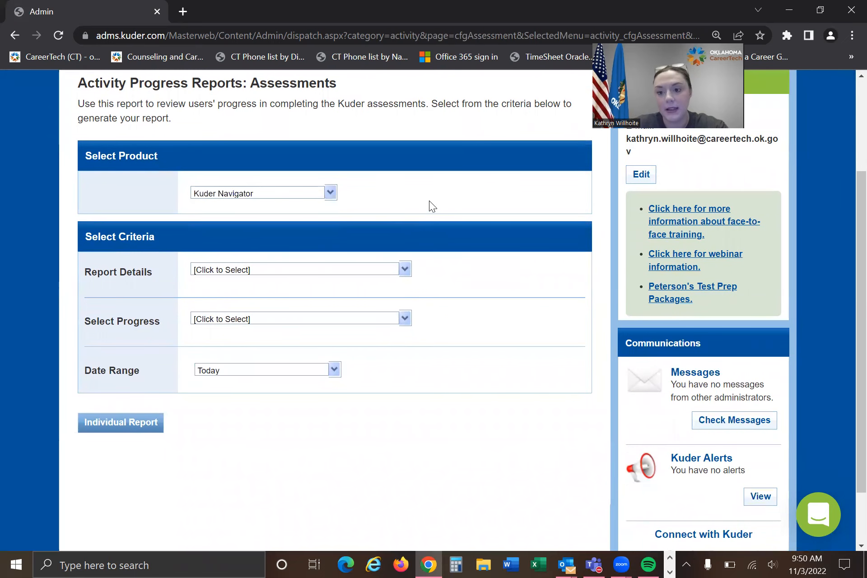
click(294, 270)
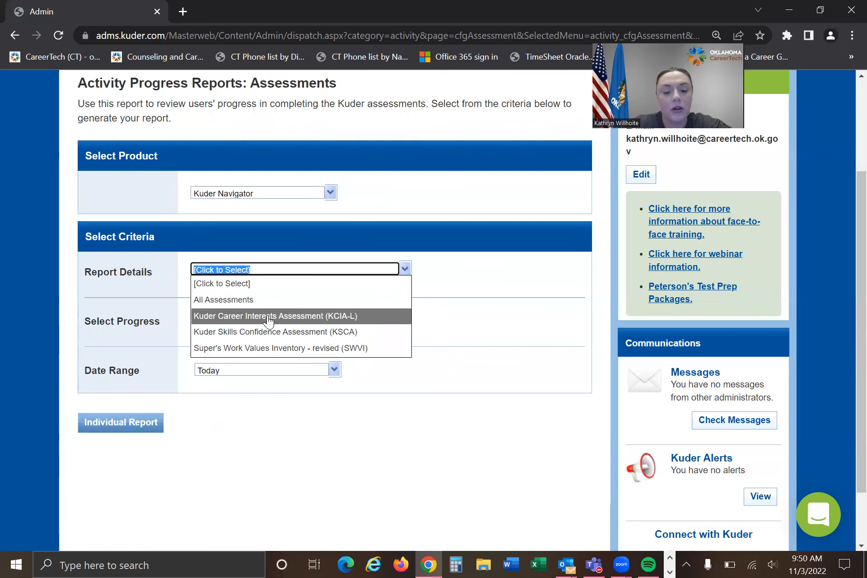
click(239, 300)
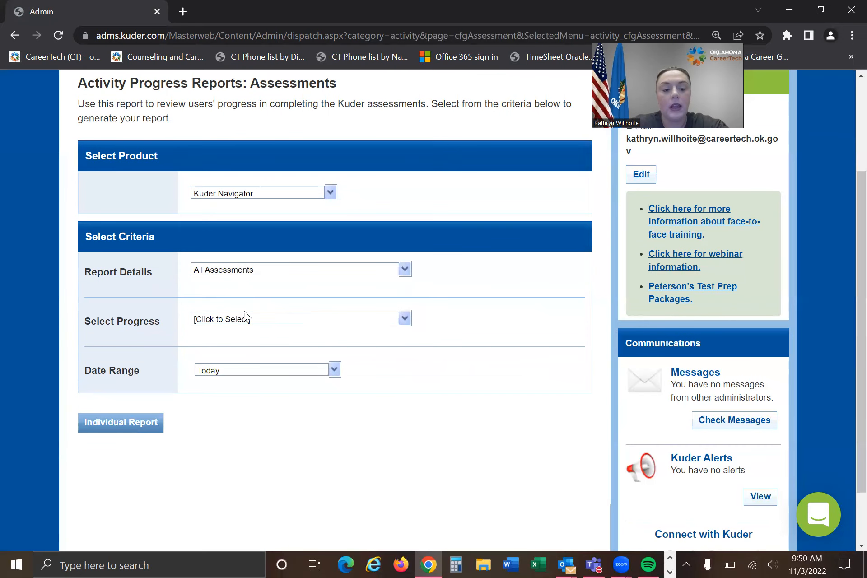
click(232, 320)
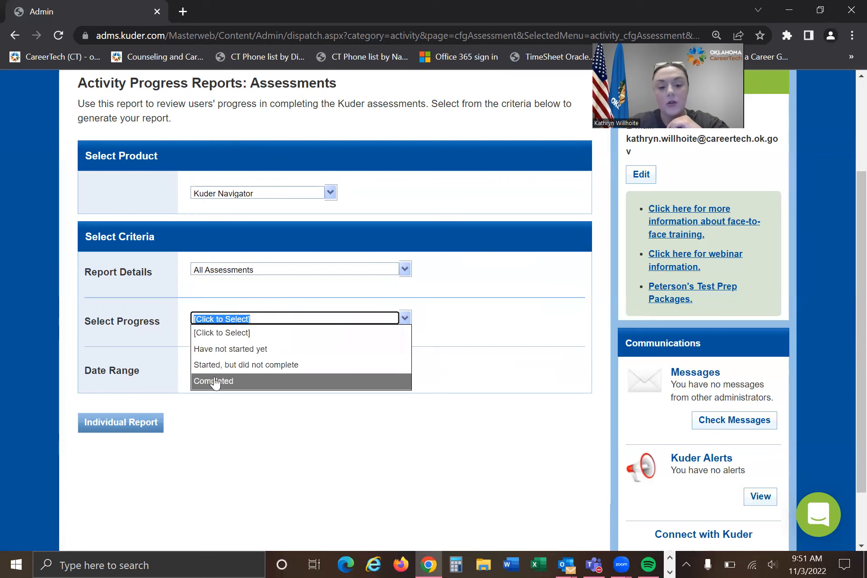
click(226, 351)
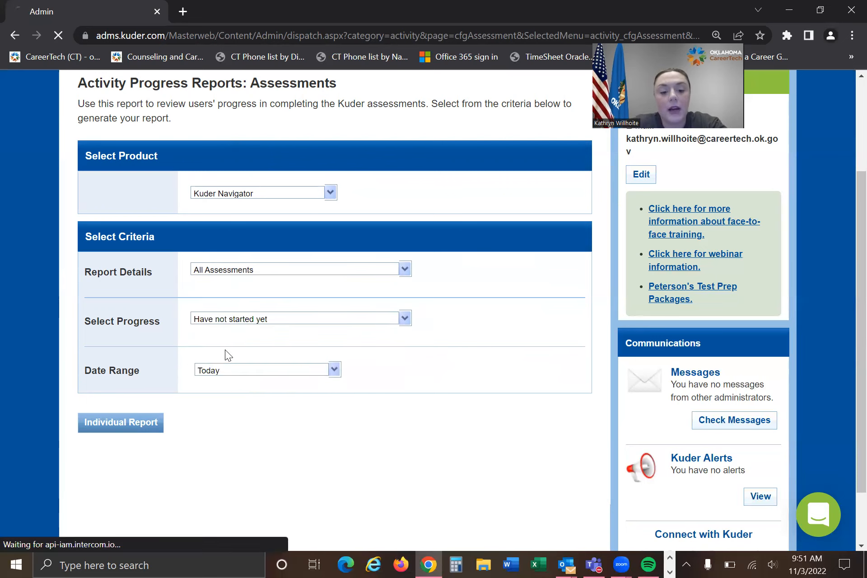
Set the date range to This Academic Year and generate the Individual Report.
scroll(265, 382, down, 3)
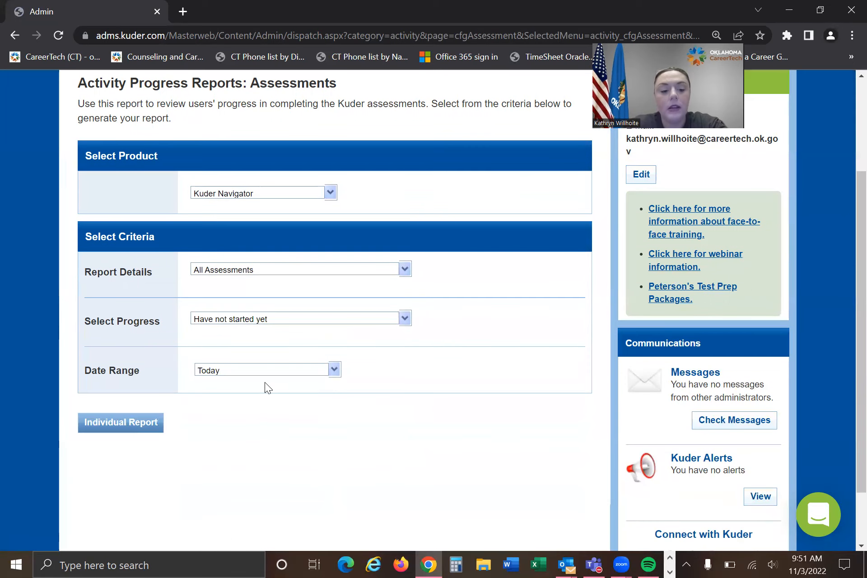
click(273, 368)
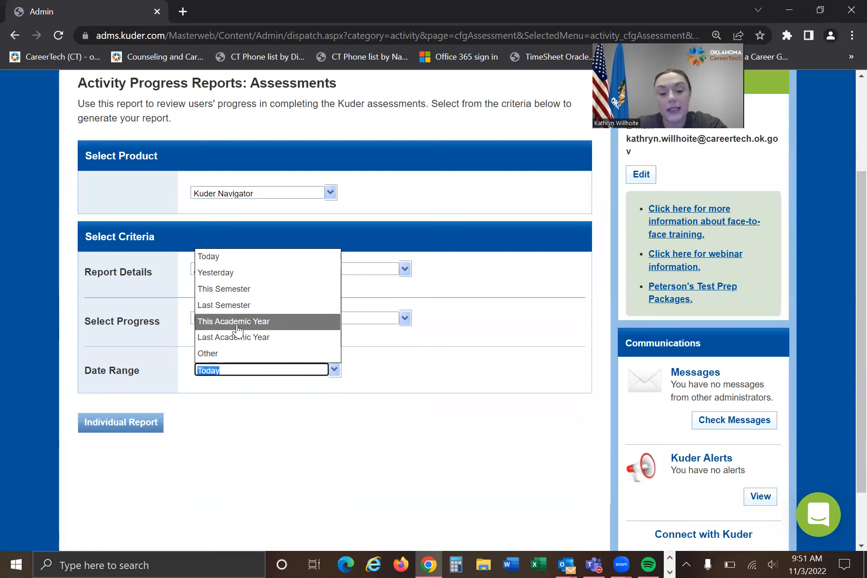
click(218, 357)
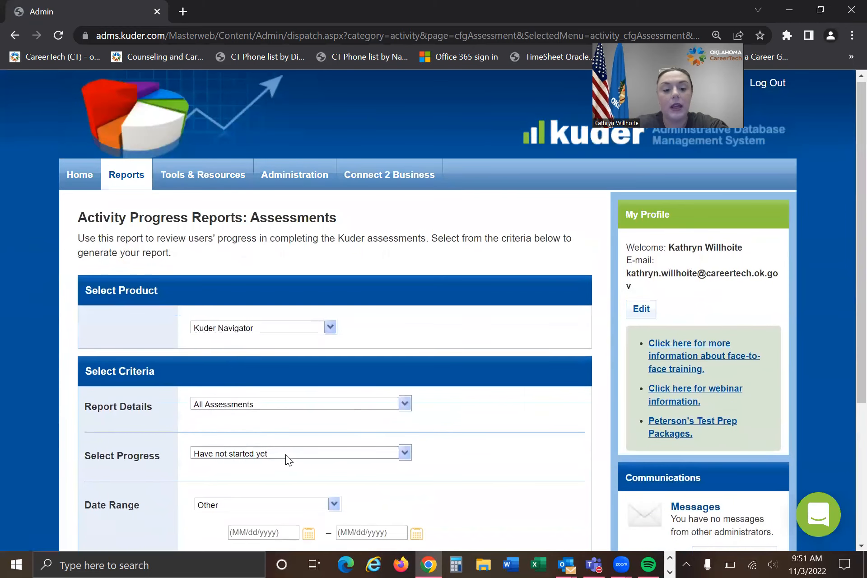
scroll(285, 454, down, 5)
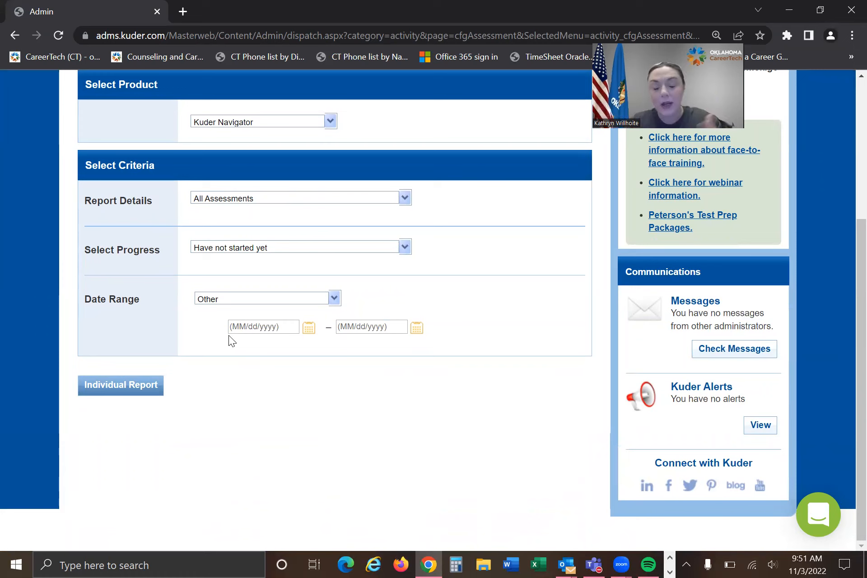
click(231, 299)
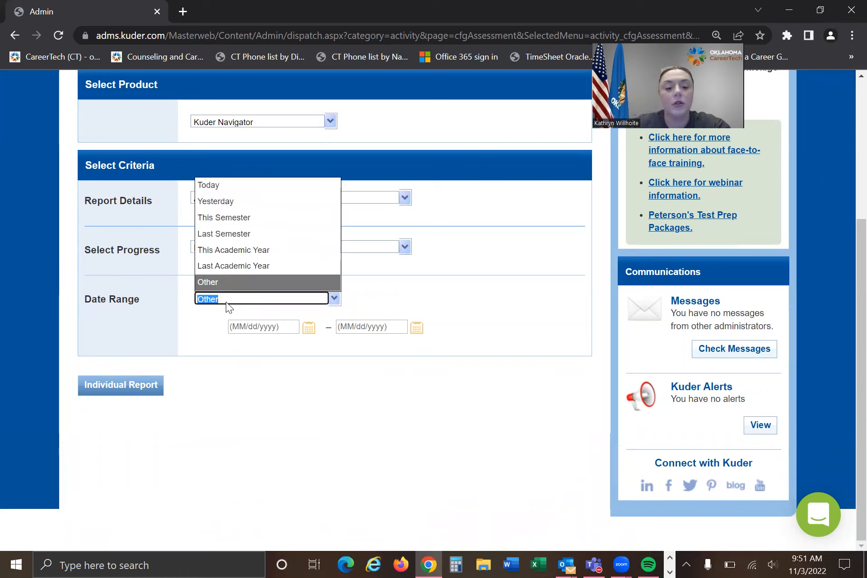
click(231, 250)
scroll(293, 407, down, 3)
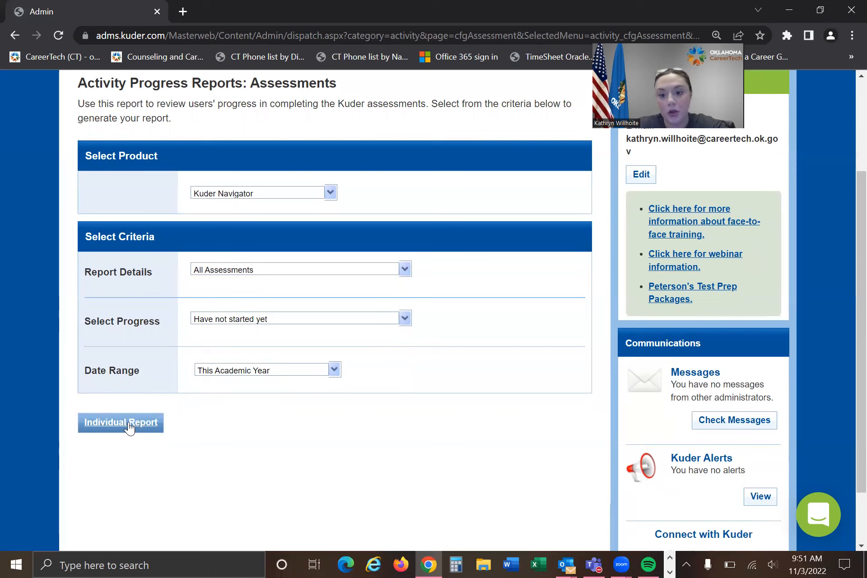
click(231, 369)
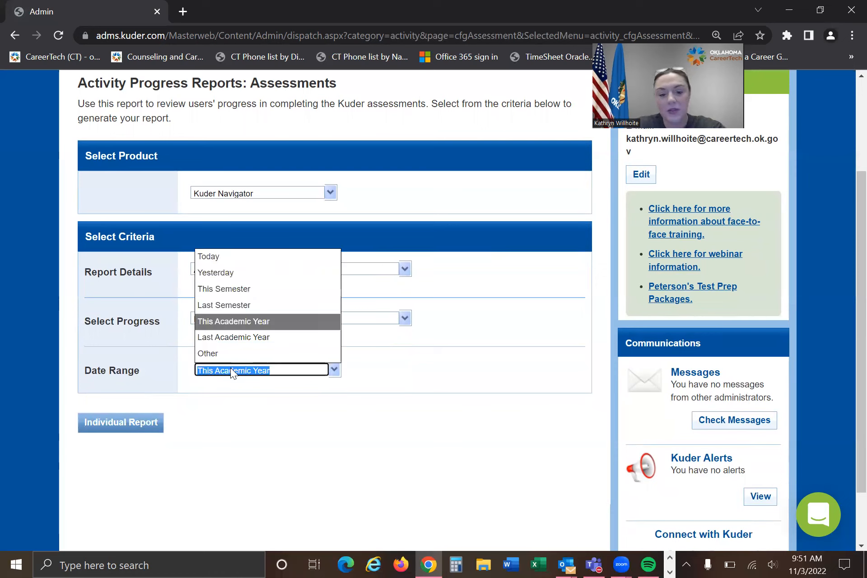
click(114, 423)
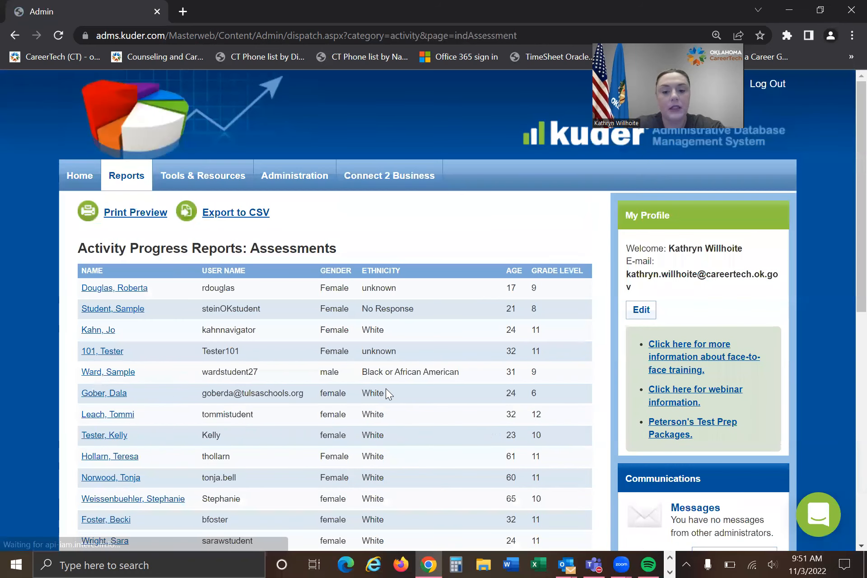
Scroll through the list of students who have not started assessments.
scroll(386, 393, down, 1)
scroll(385, 389, down, 3)
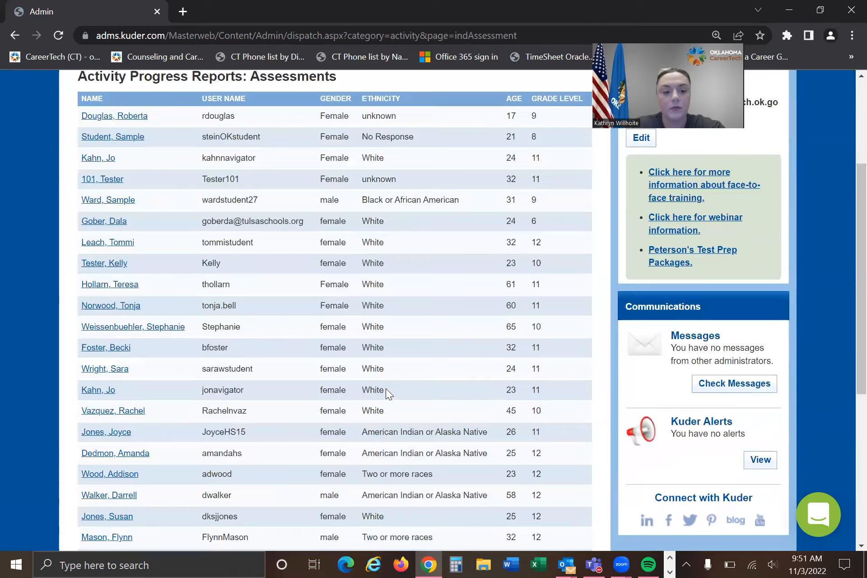
scroll(386, 389, up, 5)
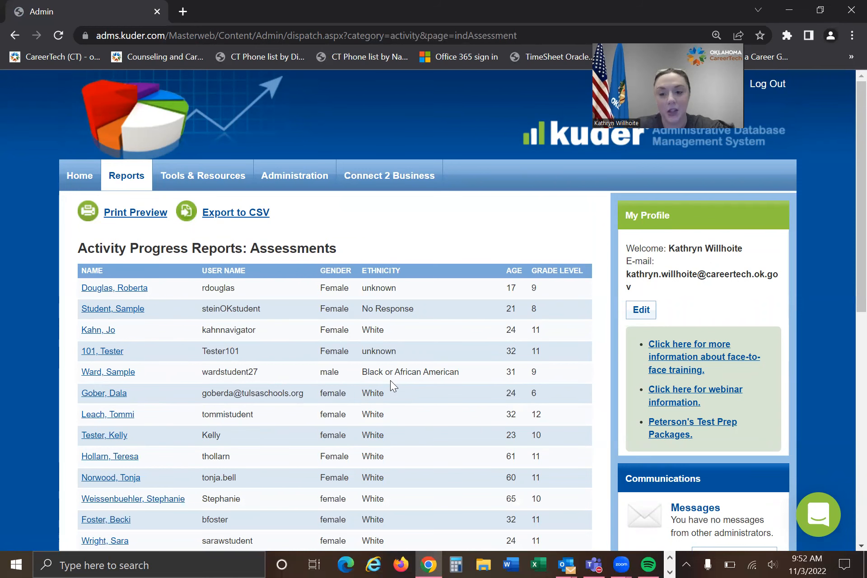
scroll(332, 385, down, 3)
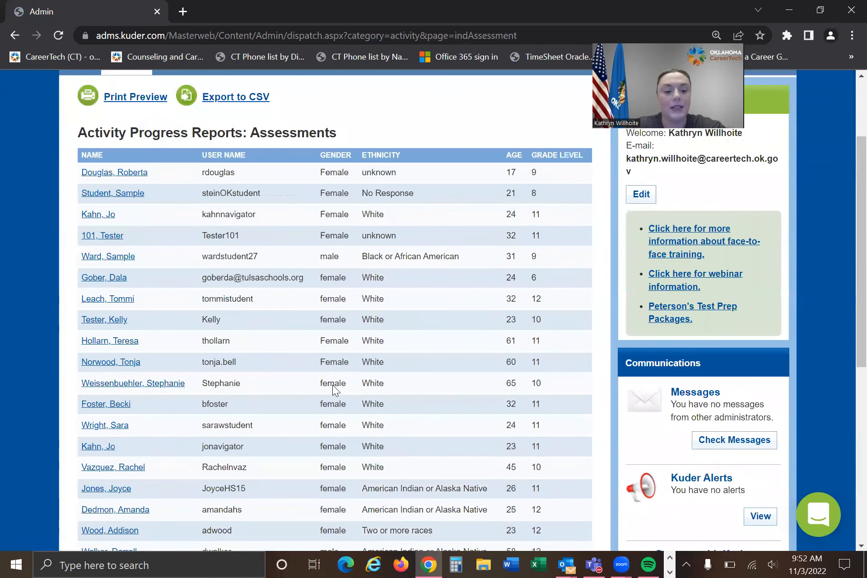
Open a student's details in a new tab, review them, and close the tab.
right_click(91, 300)
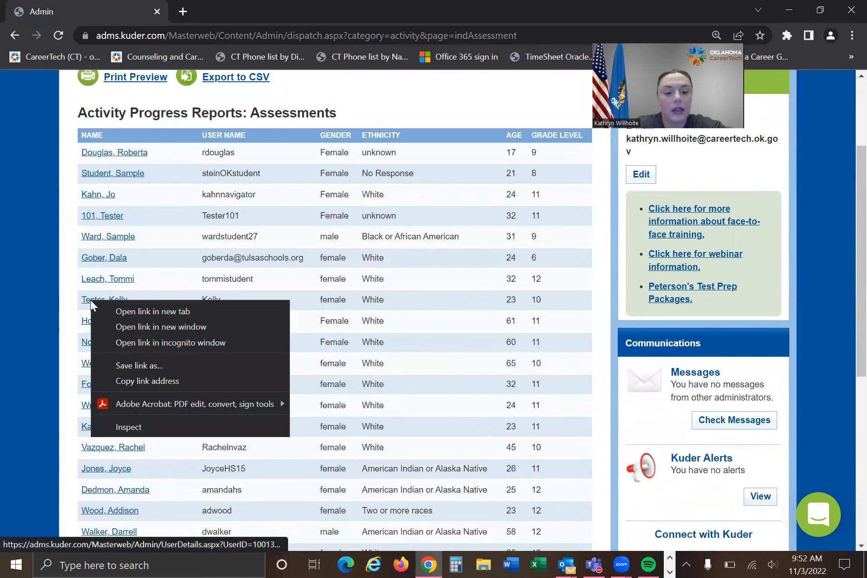
click(132, 311)
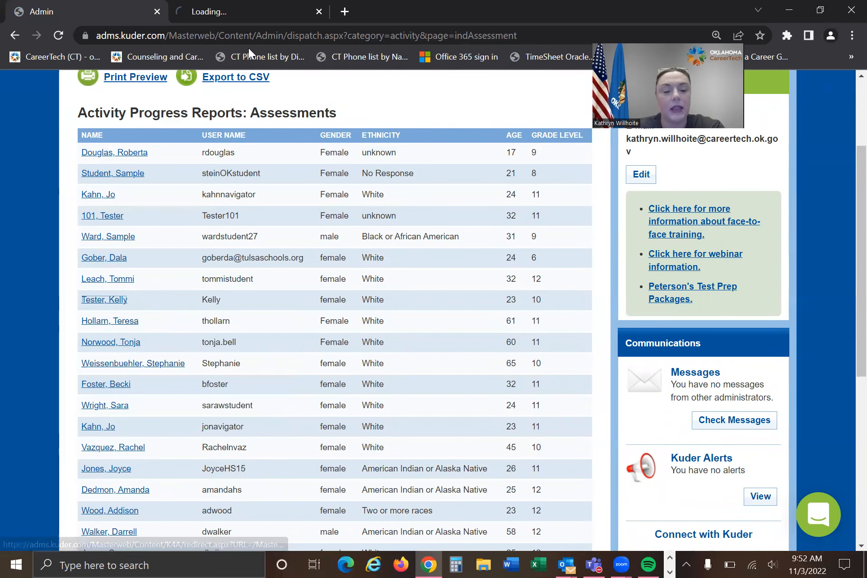
click(235, 6)
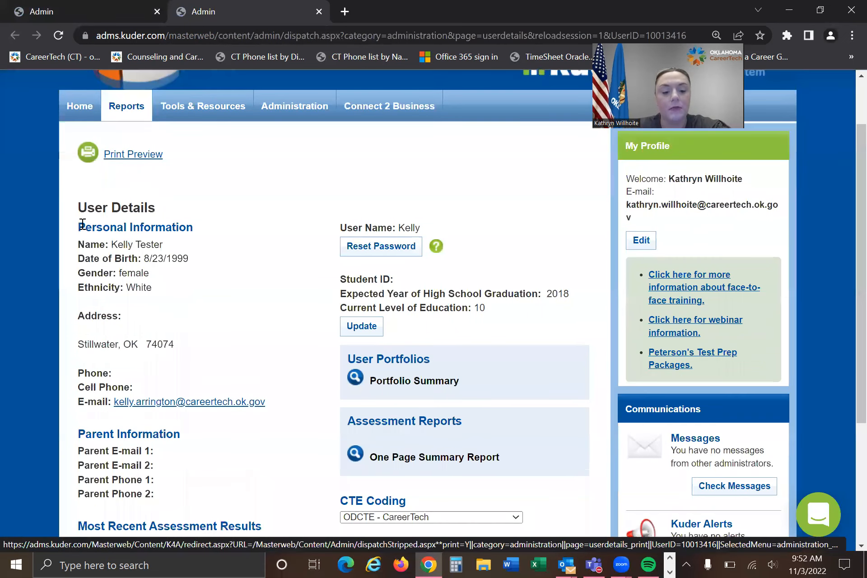
scroll(87, 397, down, 5)
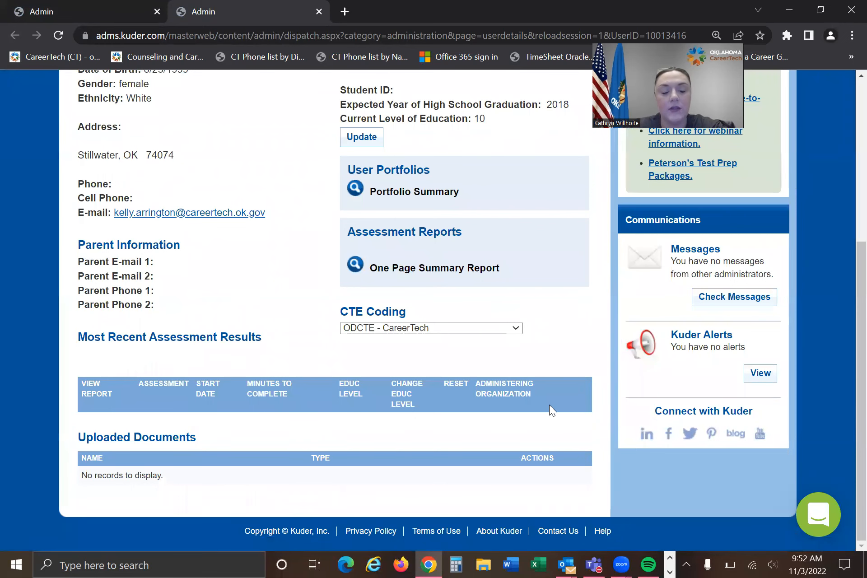
scroll(522, 409, up, 1)
scroll(521, 409, up, 6)
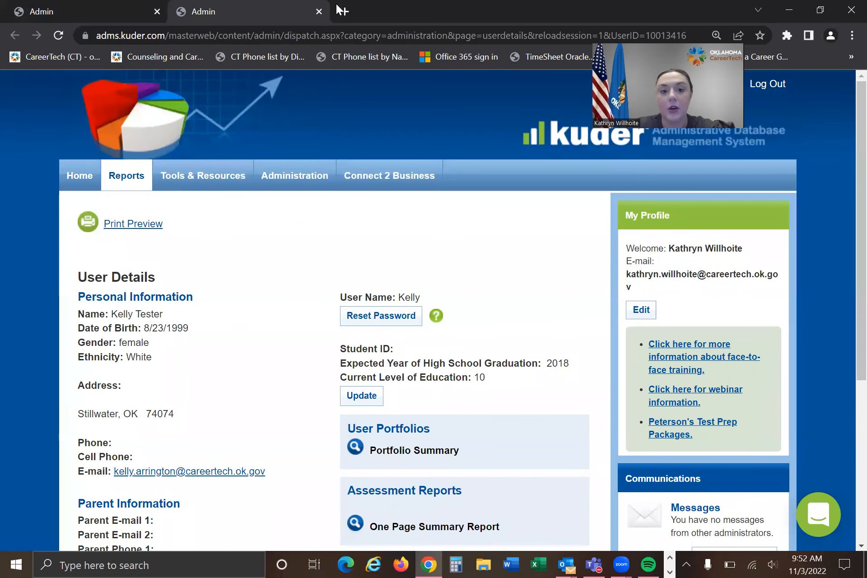
click(320, 12)
Scroll down to the pagination showing 1–25 of 2231 students and choose Update Criteria.
scroll(261, 217, up, 1)
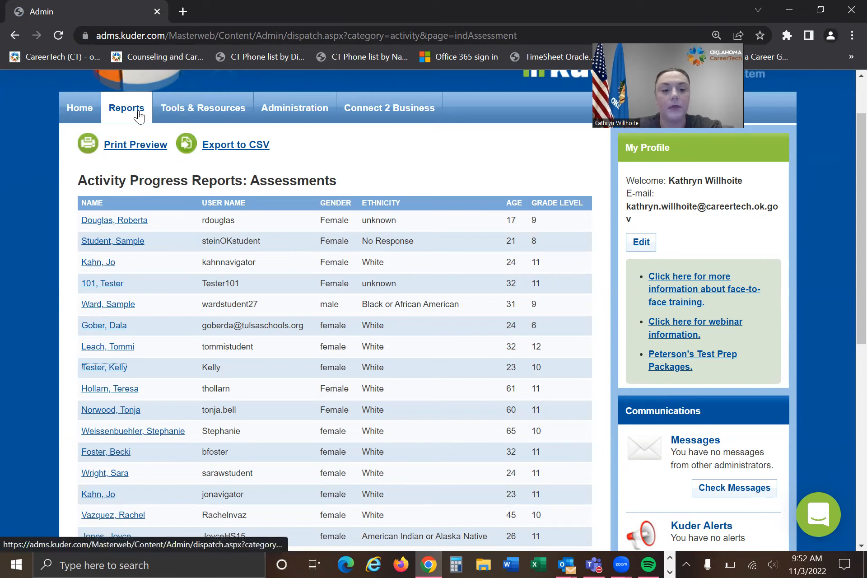
scroll(134, 238, down, 4)
scroll(131, 236, down, 4)
scroll(131, 237, up, 5)
scroll(131, 237, down, 5)
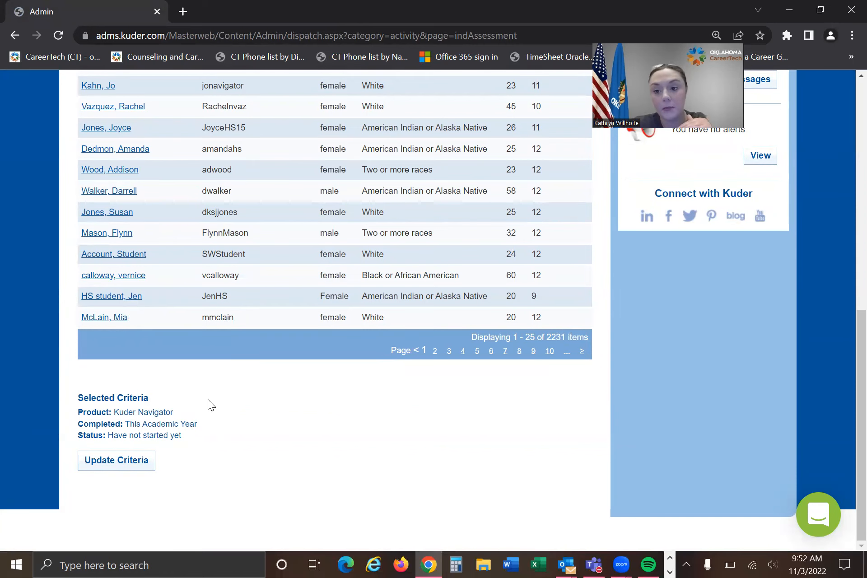
click(132, 468)
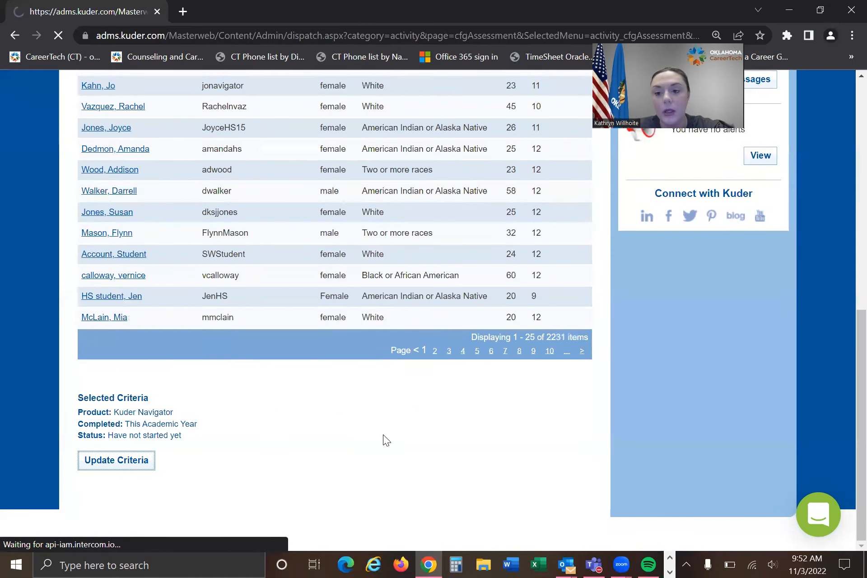
Set Select Progress to 'Started, but did not complete' and run the Individual Report.
scroll(385, 435, down, 1)
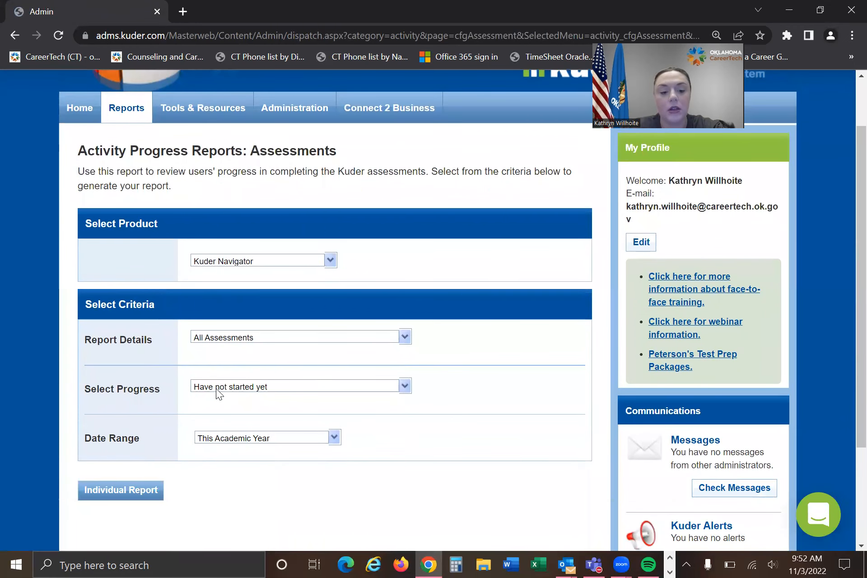
click(216, 388)
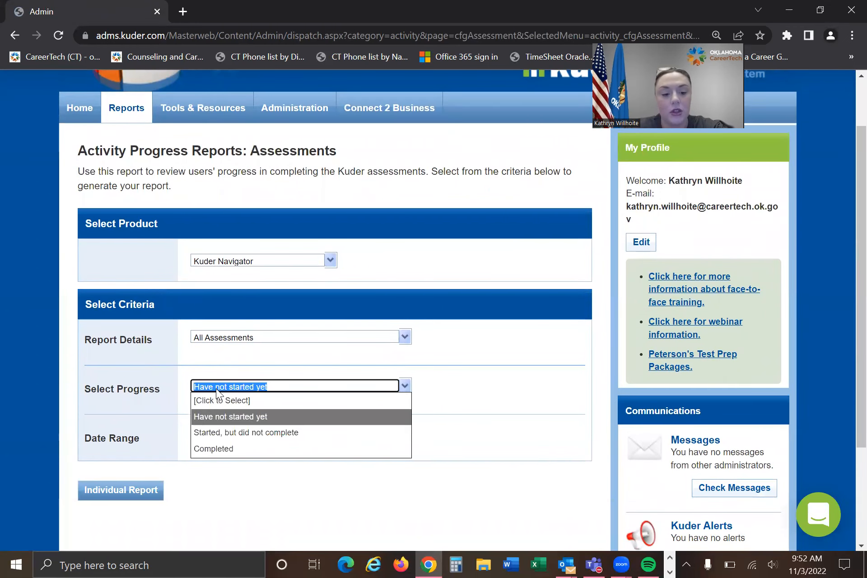
click(229, 433)
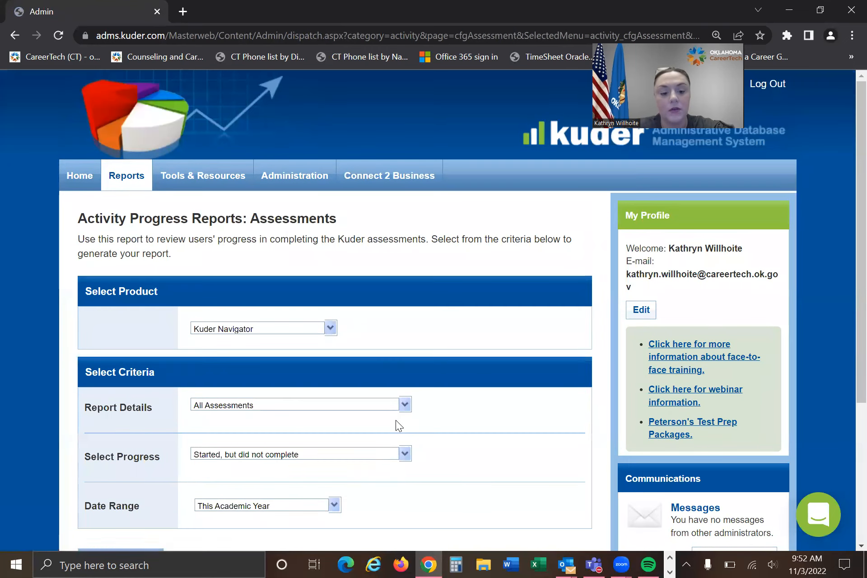
scroll(396, 420, down, 3)
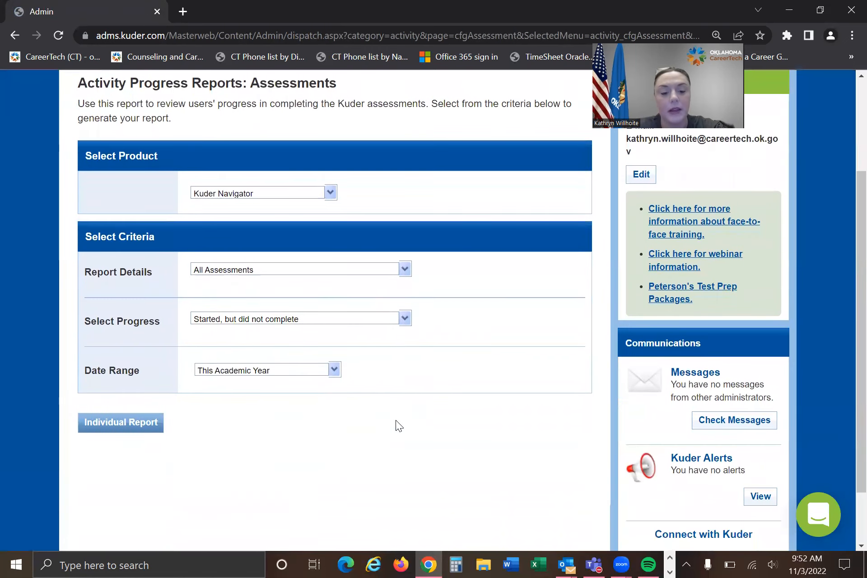
click(141, 433)
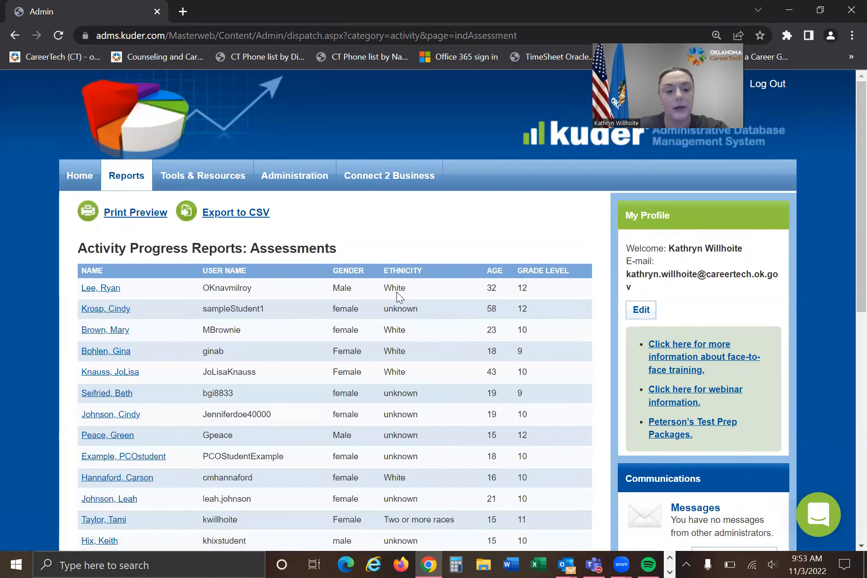
Open the first student in a new tab, highlight the incomplete Skills Confidence assessment, then close it.
right_click(93, 286)
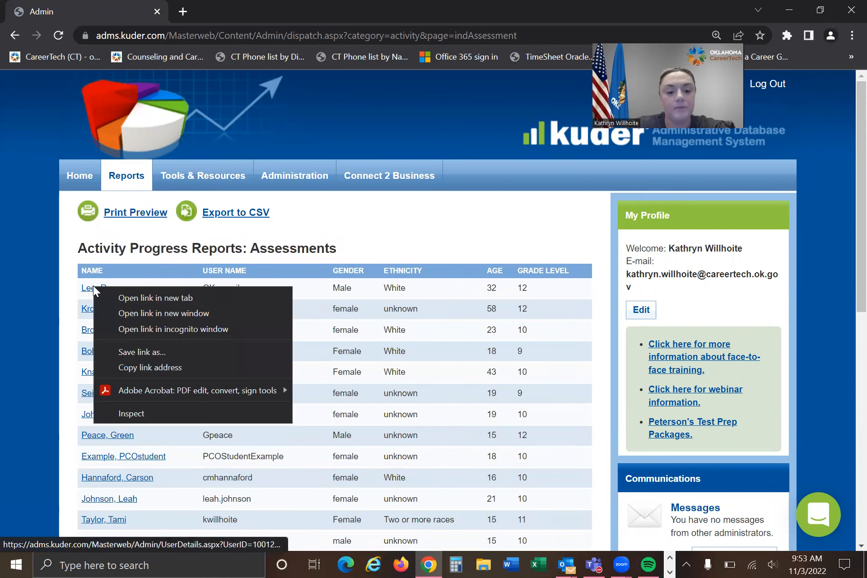
click(124, 297)
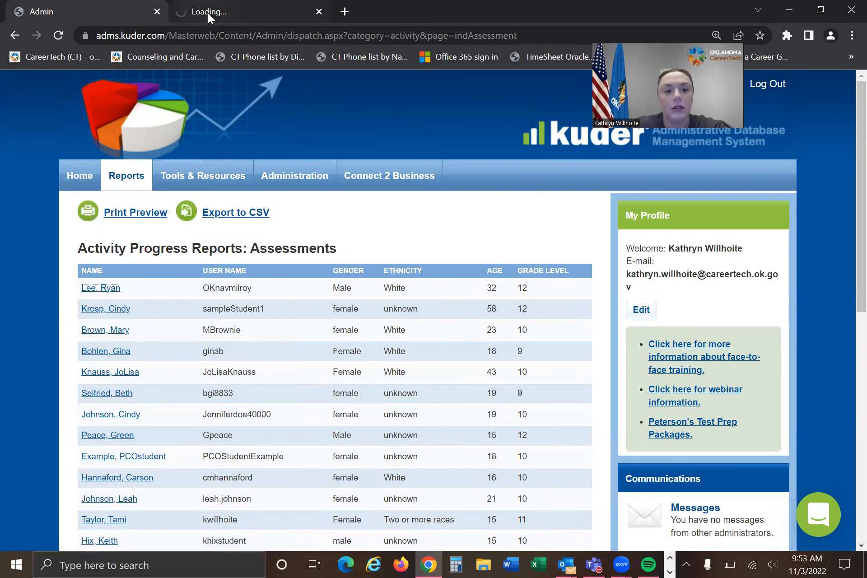
click(211, 12)
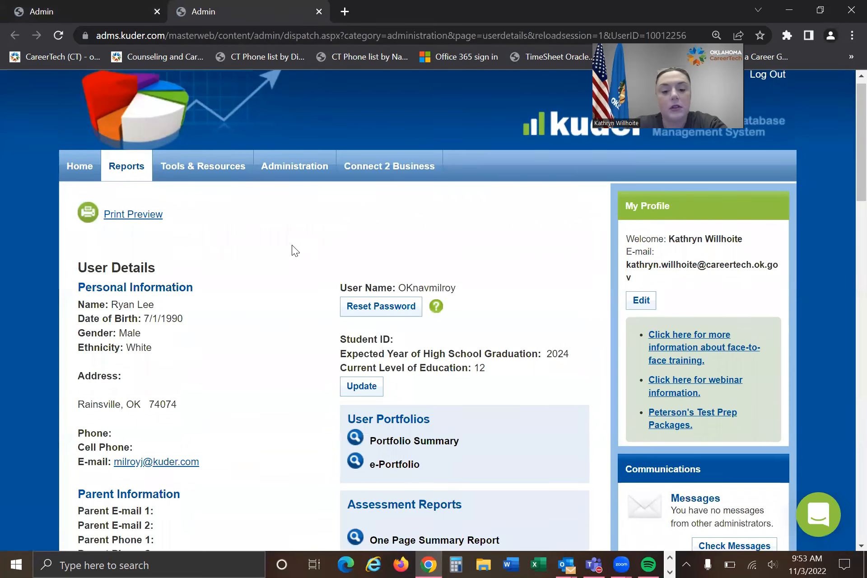
scroll(292, 245, down, 5)
scroll(180, 470, down, 5)
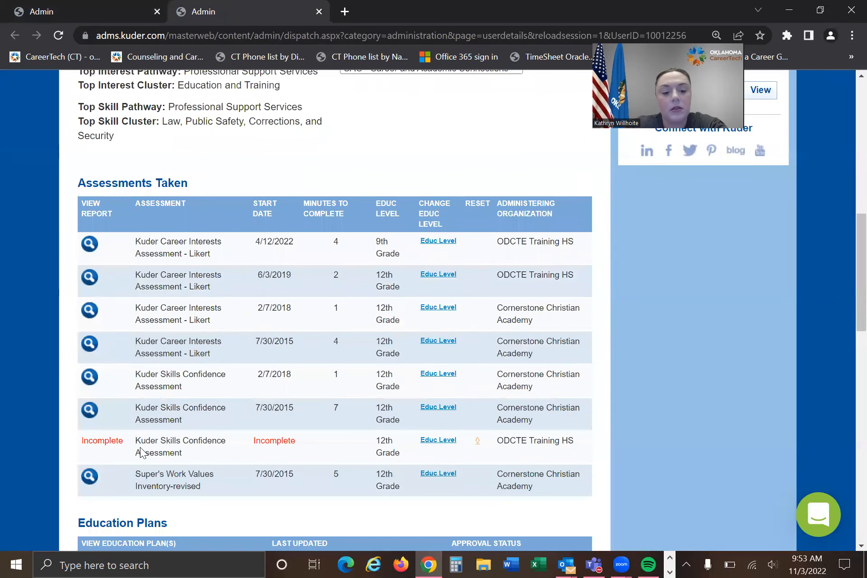
drag(135, 437, 574, 451)
click(574, 455)
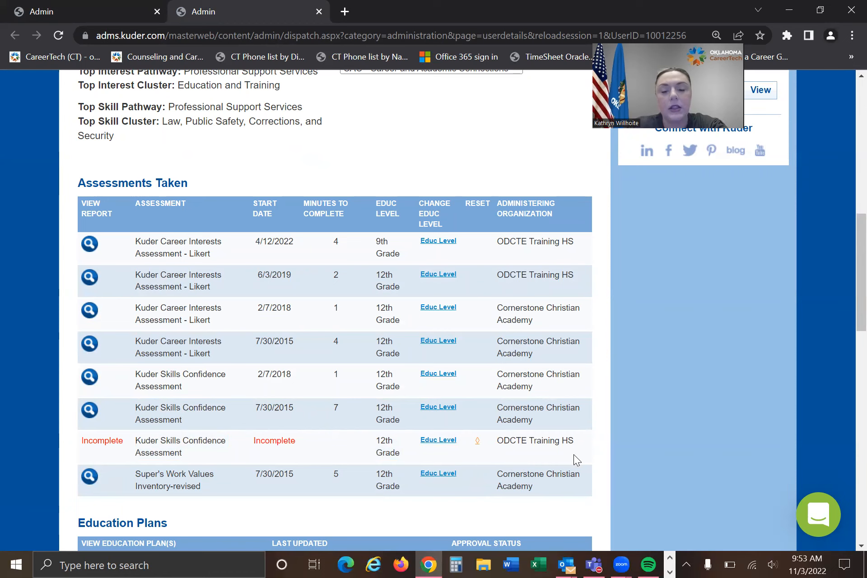
scroll(573, 454, up, 4)
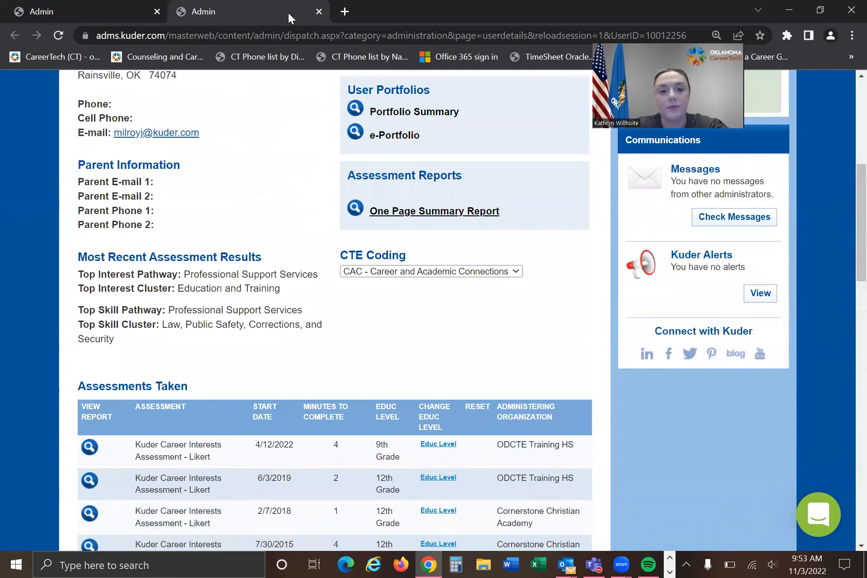
click(319, 12)
Scroll through the rerun report listing 28 students.
scroll(197, 260, down, 3)
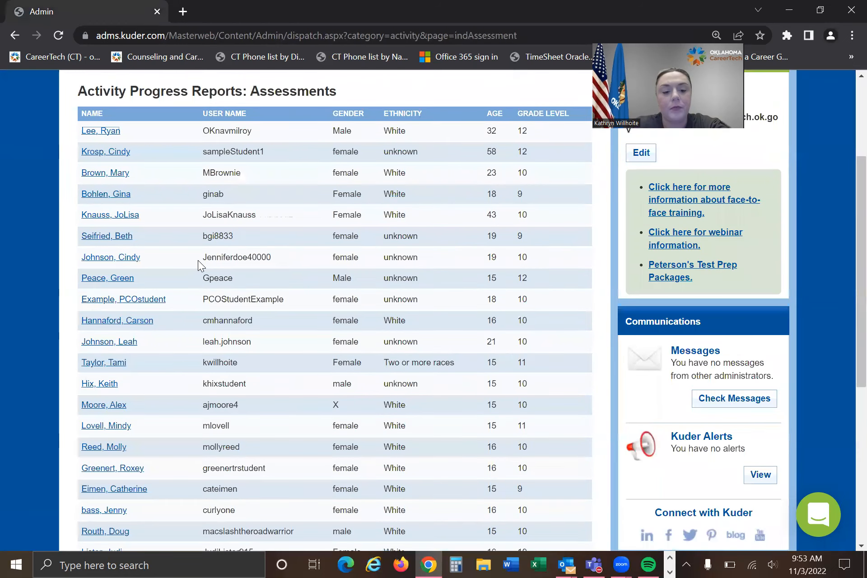
scroll(130, 367, down, 8)
scroll(203, 325, up, 10)
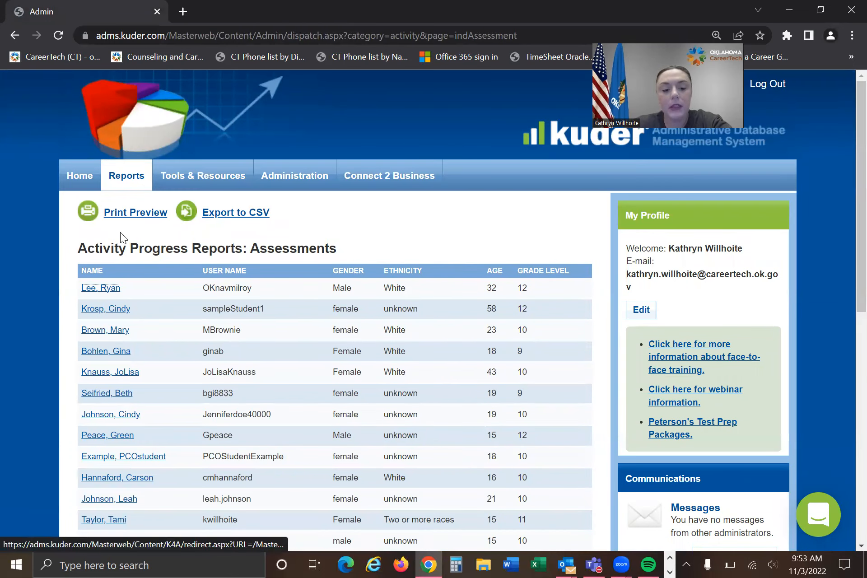
Return to the main Reports page and open the Education Plan Reports form for ODCTE Training HS.
click(138, 177)
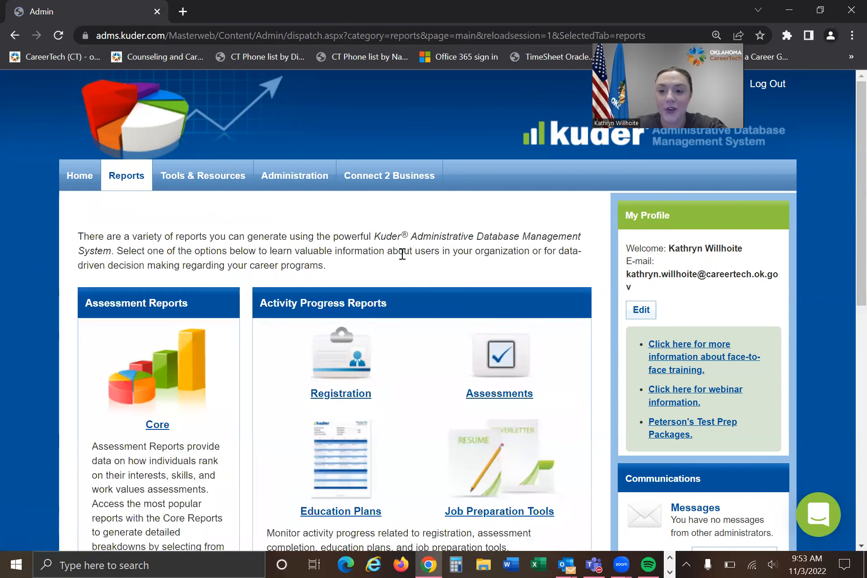
scroll(402, 255, down, 3)
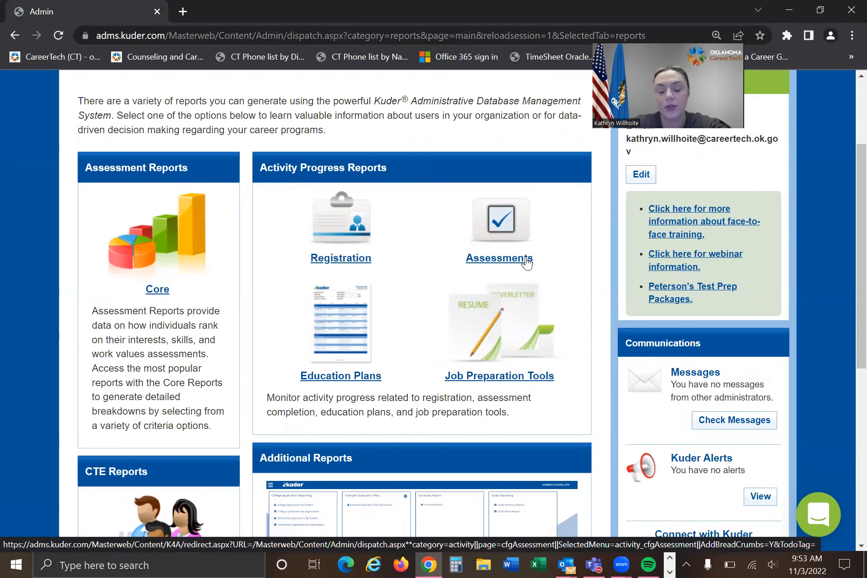
click(349, 375)
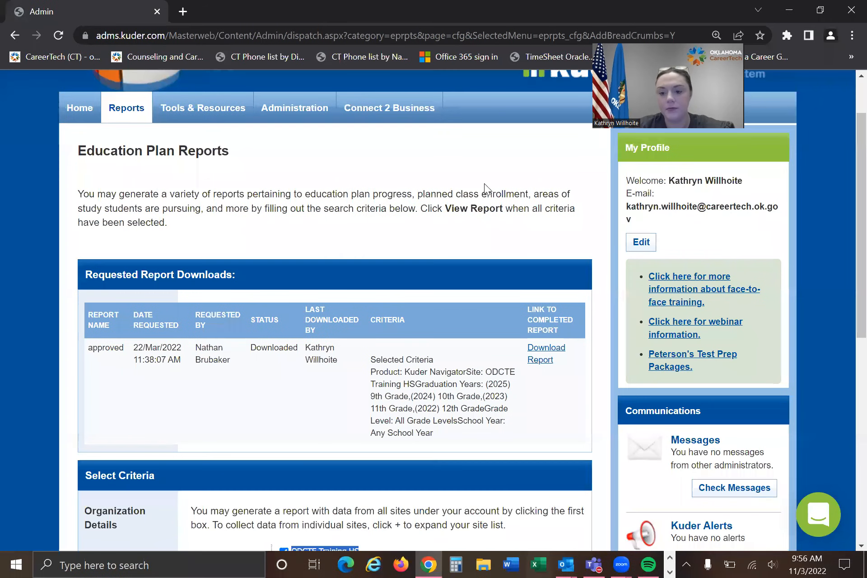
scroll(468, 194, down, 4)
scroll(268, 208, up, 4)
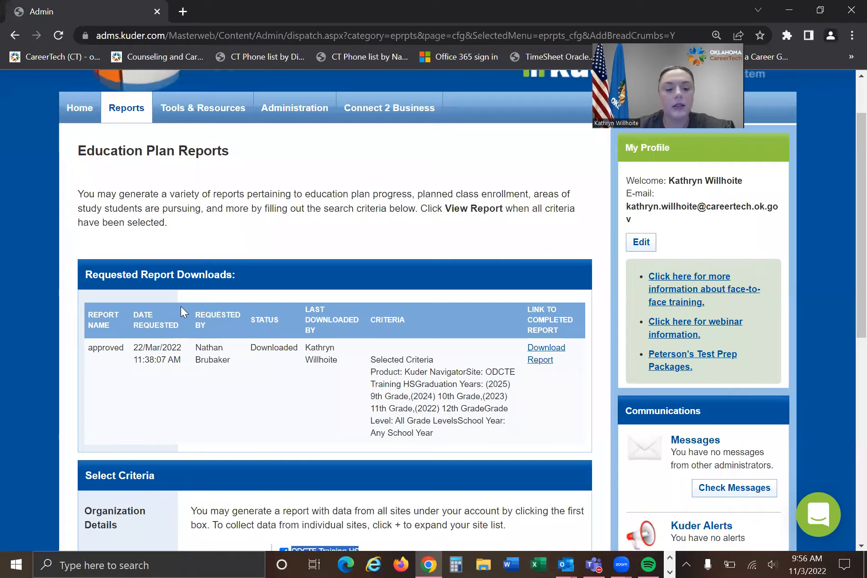
scroll(181, 307, down, 4)
scroll(181, 302, down, 3)
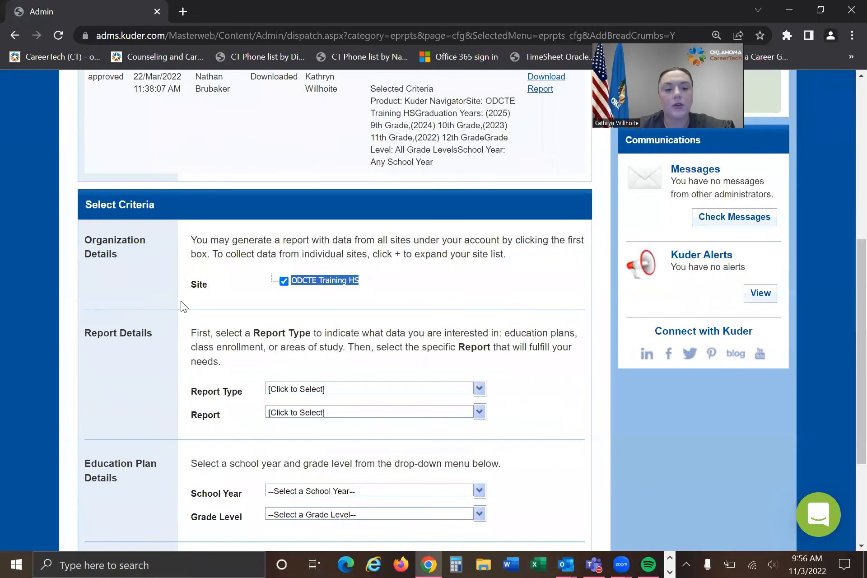
drag(85, 136, 161, 144)
click(160, 145)
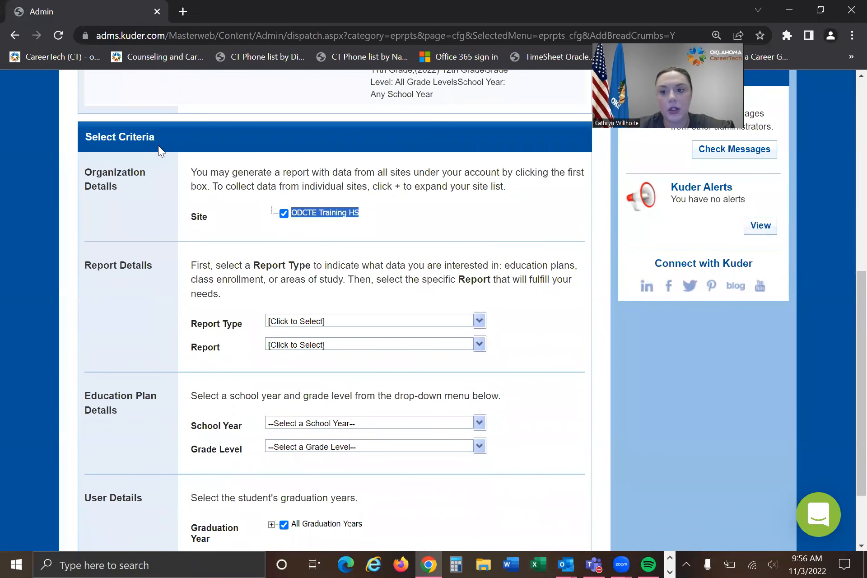
scroll(154, 153, down, 2)
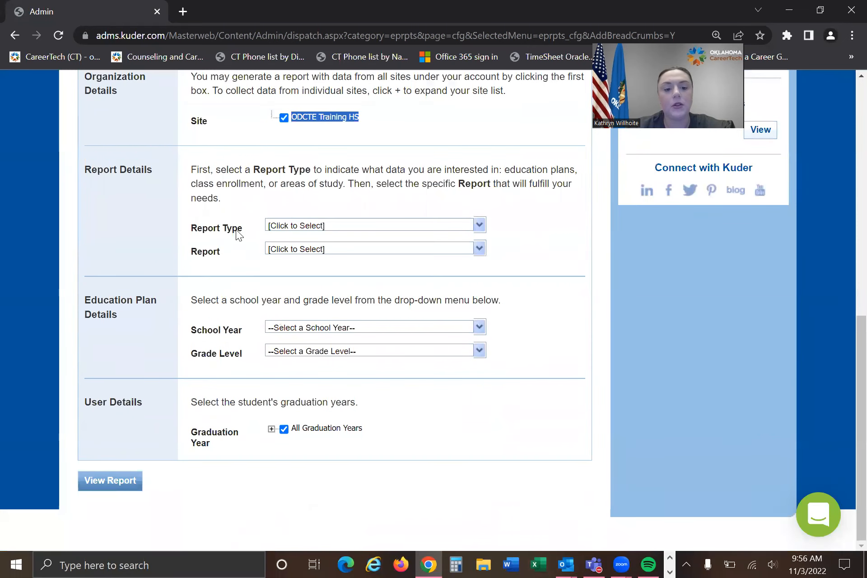
Set Report Type to Education Plan Status and open the Report dropdown.
click(292, 229)
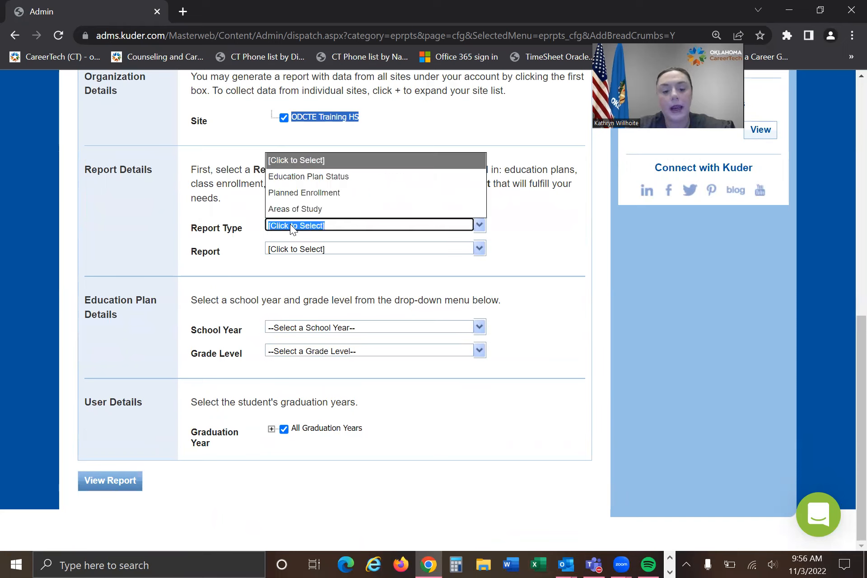
click(324, 178)
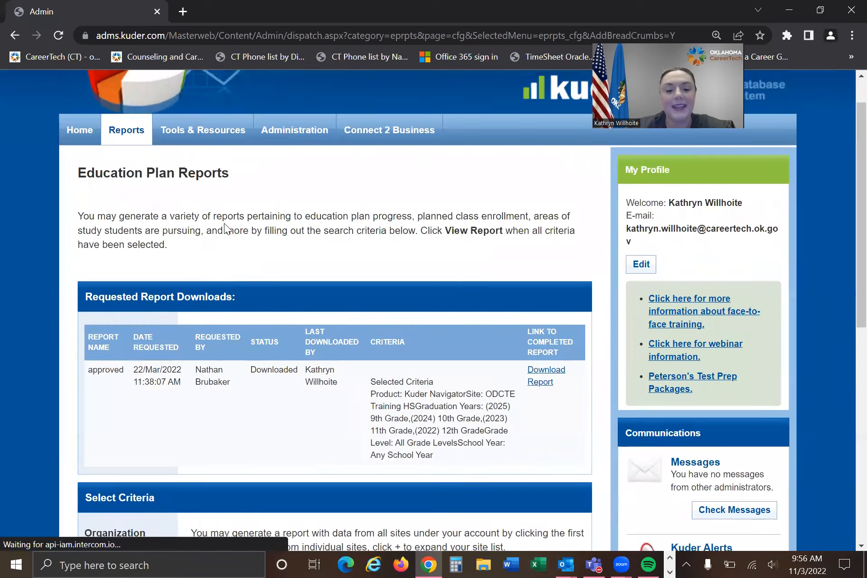
scroll(225, 223, down, 10)
click(307, 249)
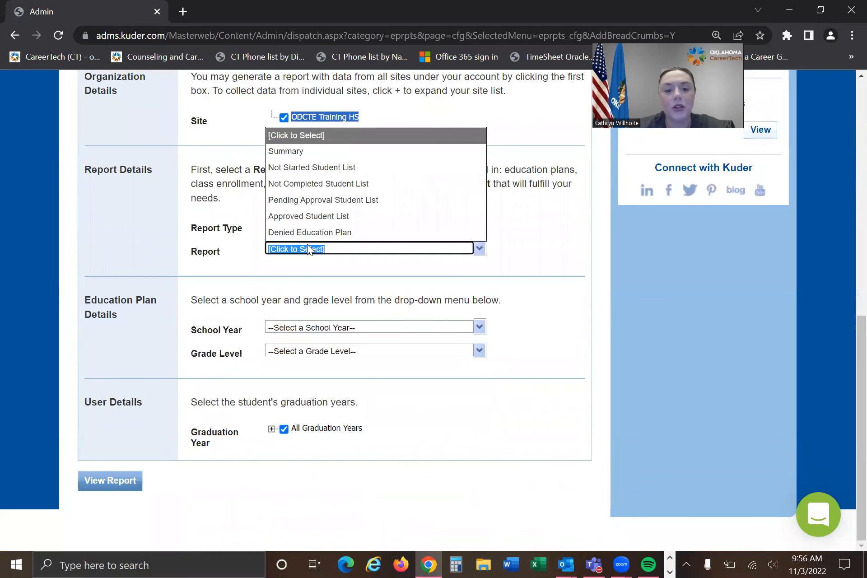
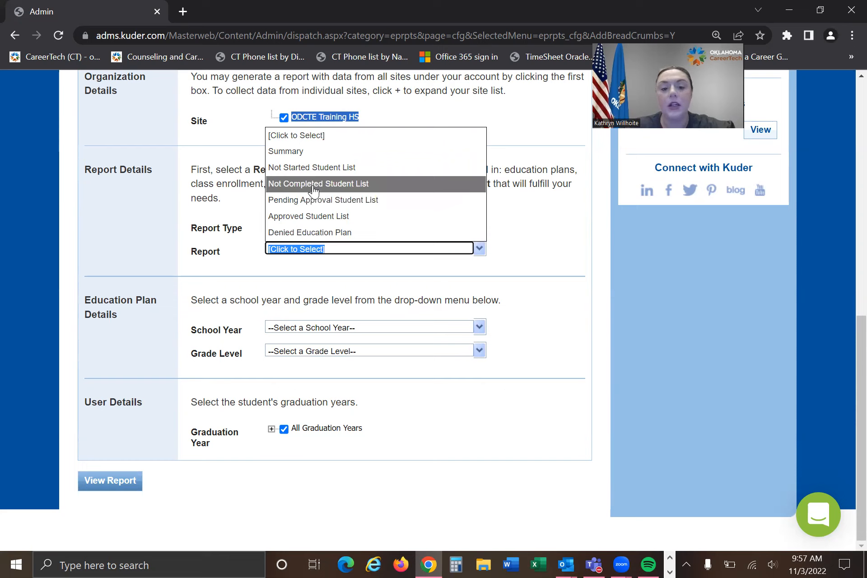
Choose Not Completed Student List as the Education Plan Status report.
click(314, 189)
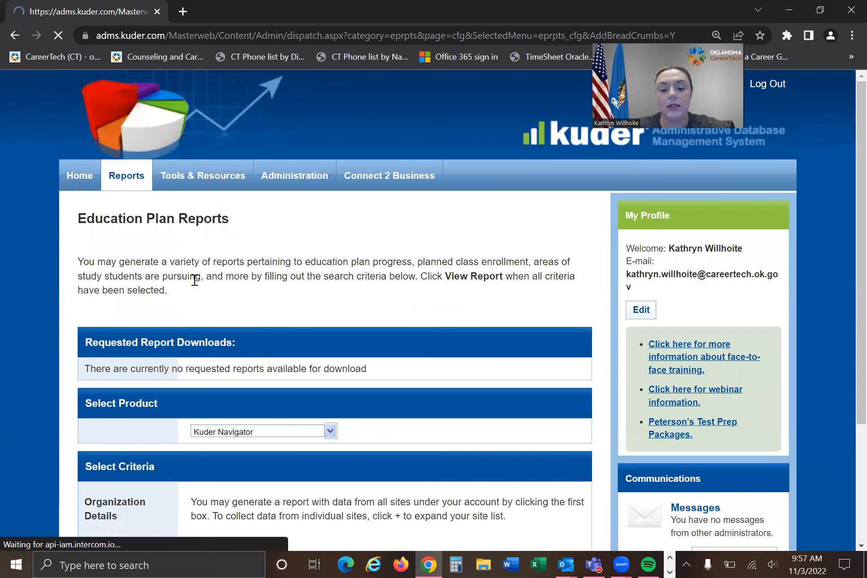
scroll(345, 216, down, 6)
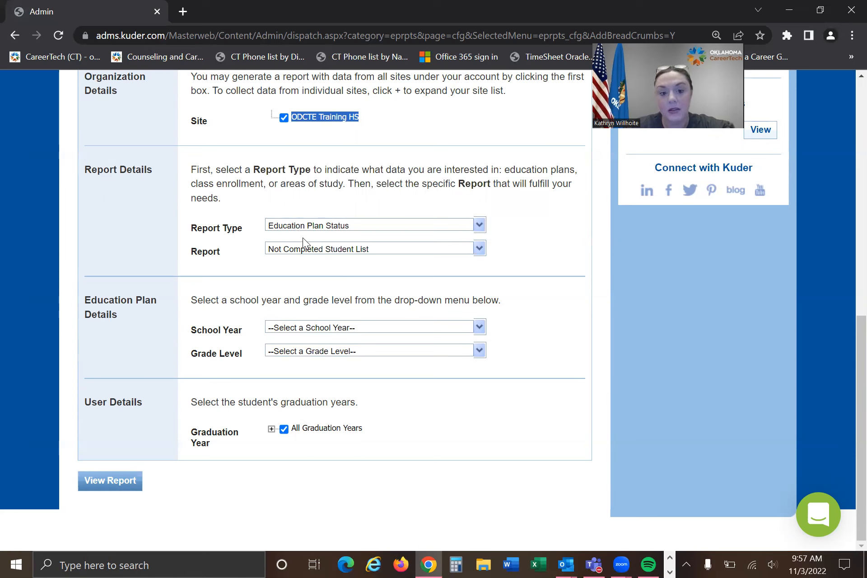
click(305, 249)
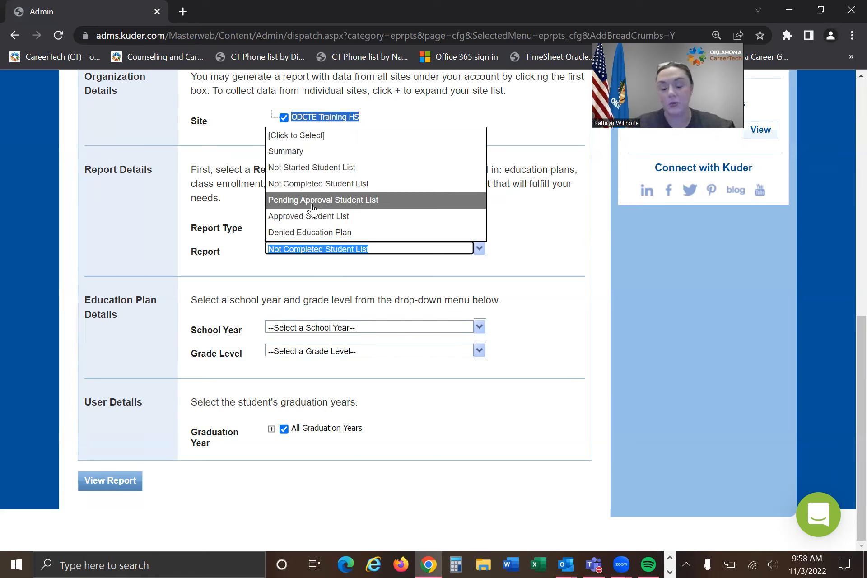
click(340, 187)
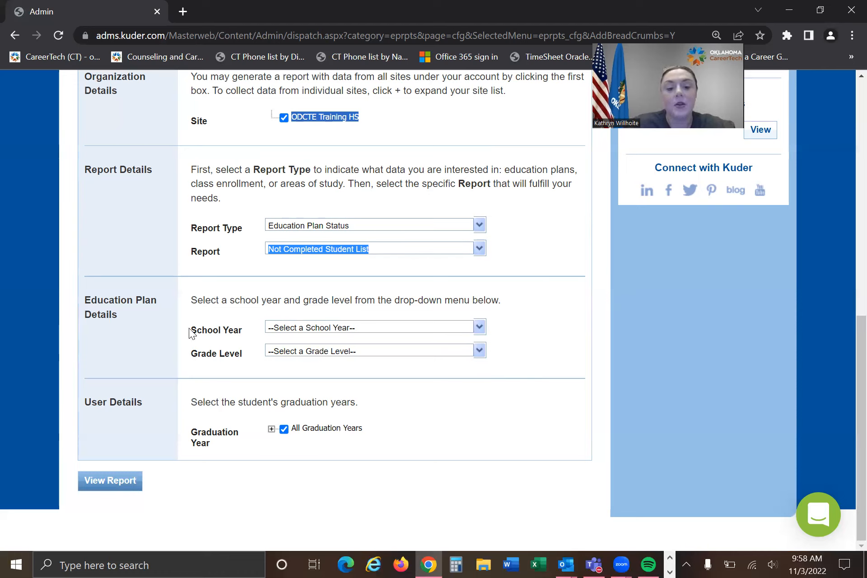
Set School Year to Any School Year and Grade Level to All Grade Levels.
click(362, 328)
click(363, 332)
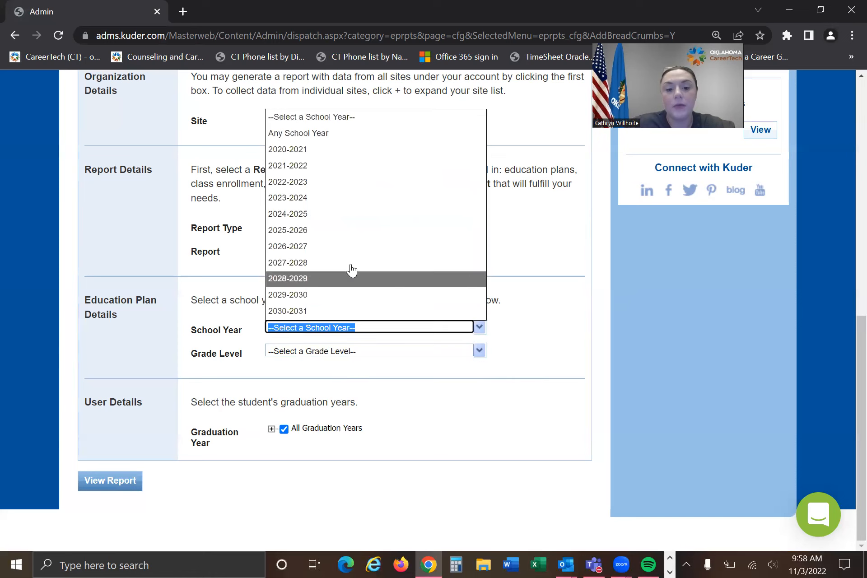
click(300, 134)
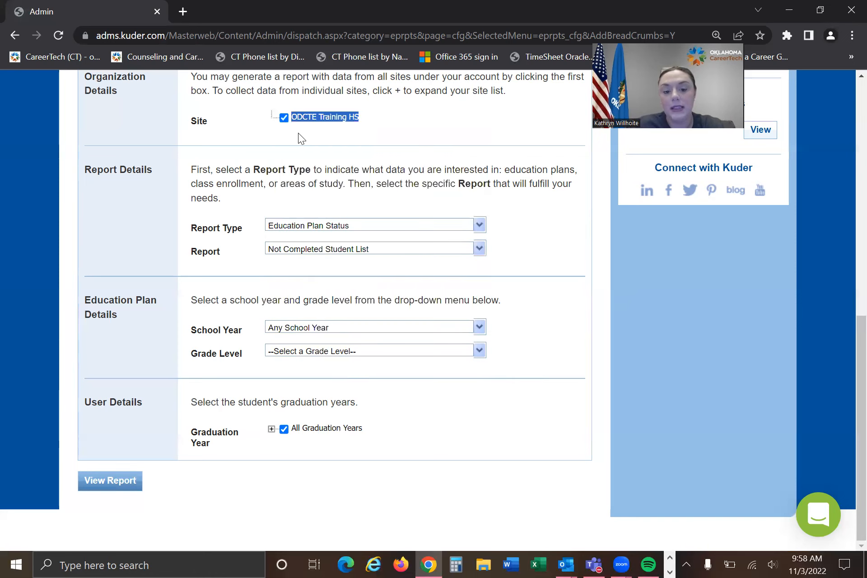
click(355, 329)
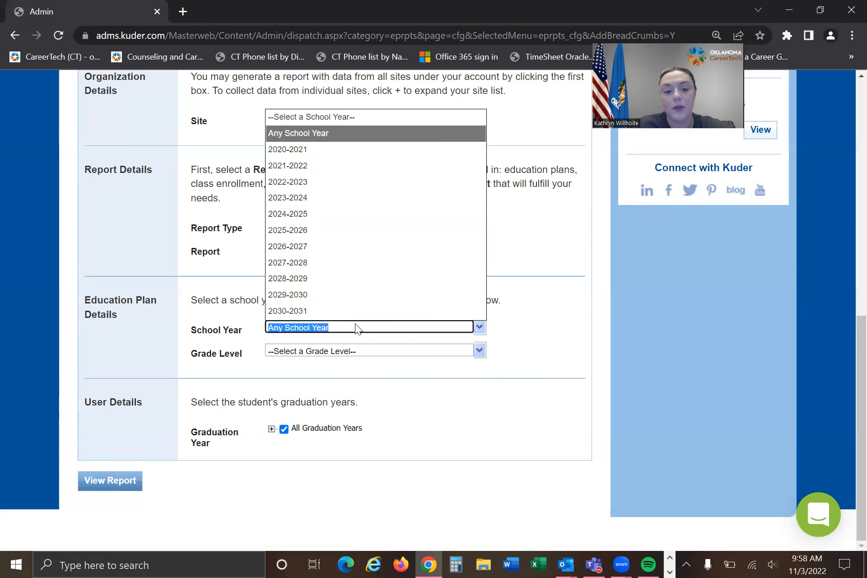
click(282, 134)
click(325, 350)
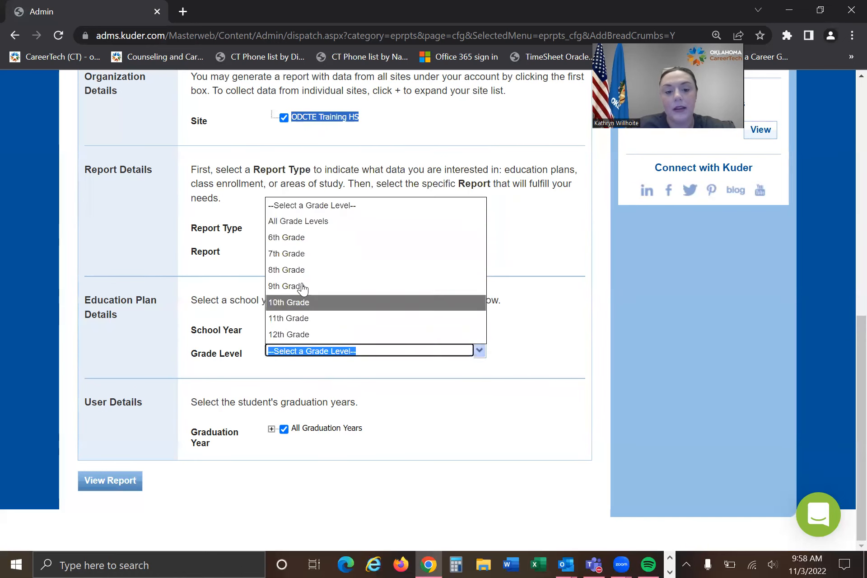
click(288, 226)
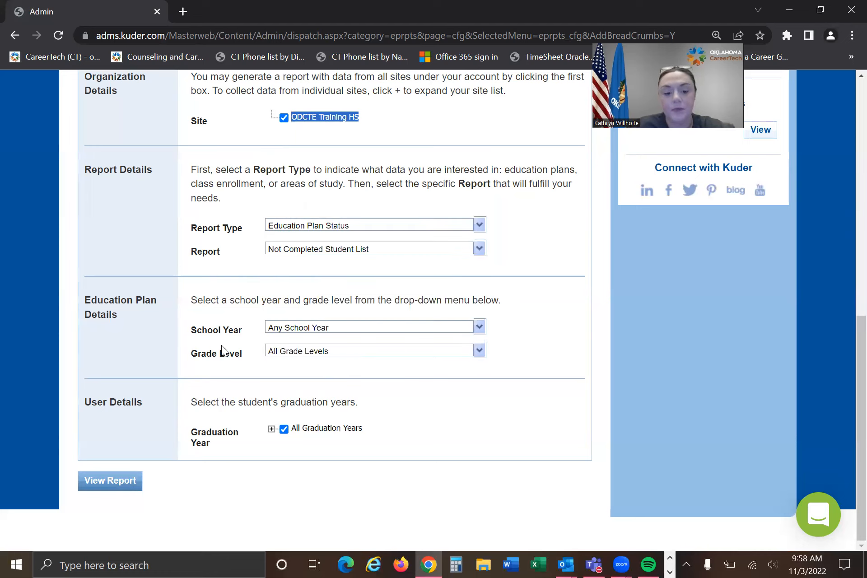
Replace All Graduation Years with only the (2023 - 2026) High School group.
click(271, 430)
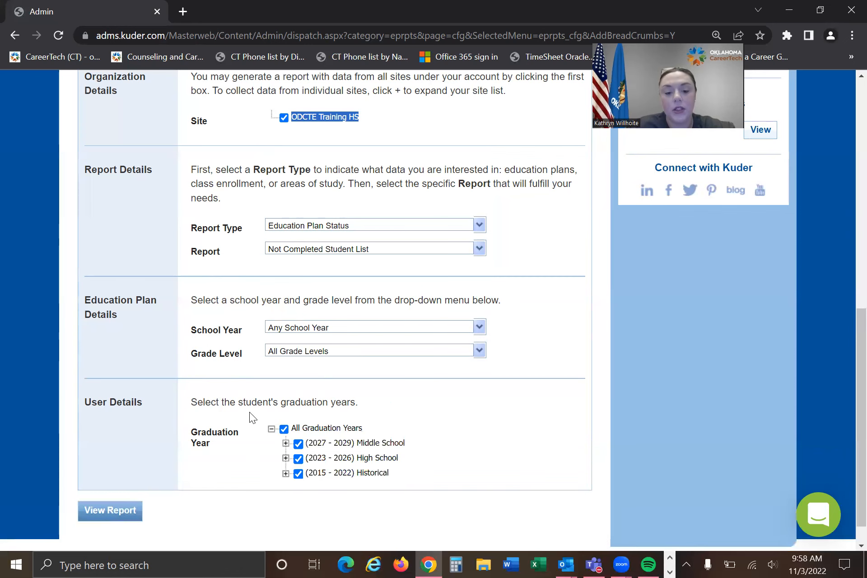
scroll(250, 413, down, 1)
click(284, 399)
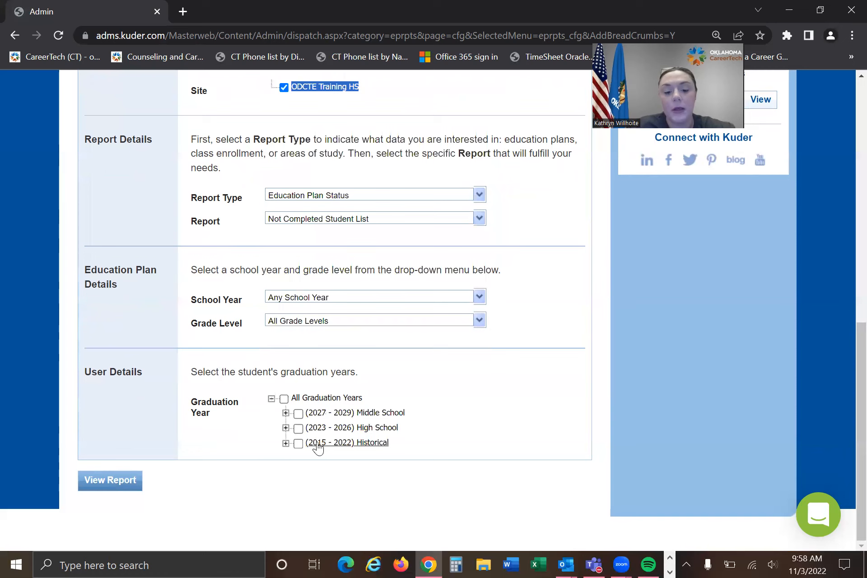
click(298, 428)
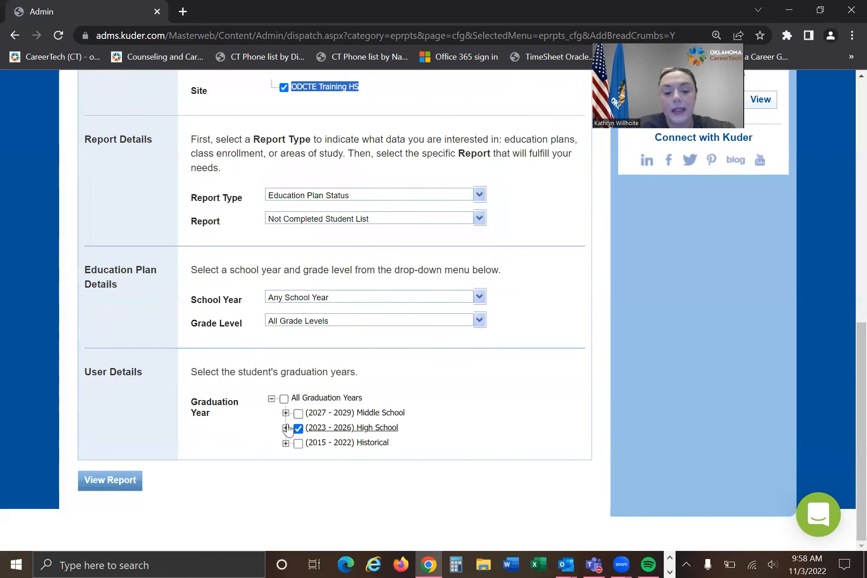
click(285, 428)
scroll(467, 386, down, 1)
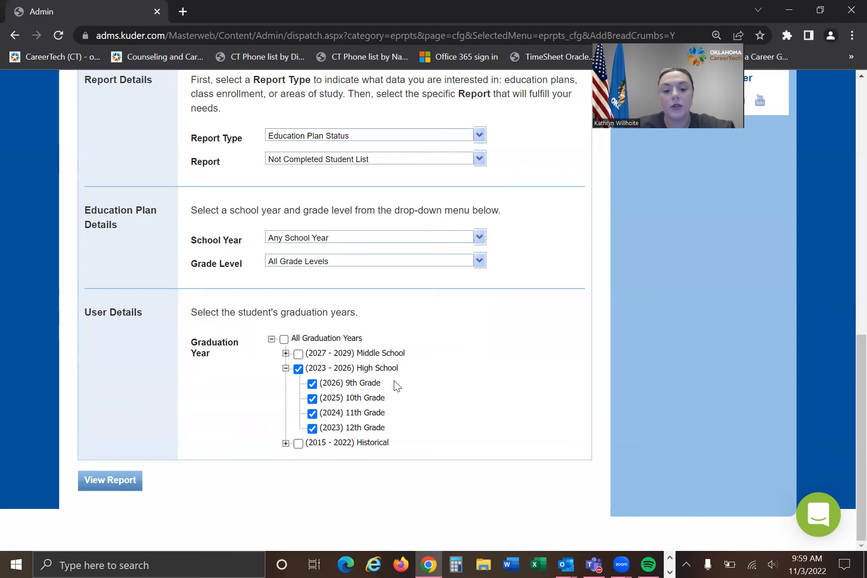
scroll(368, 361, up, 2)
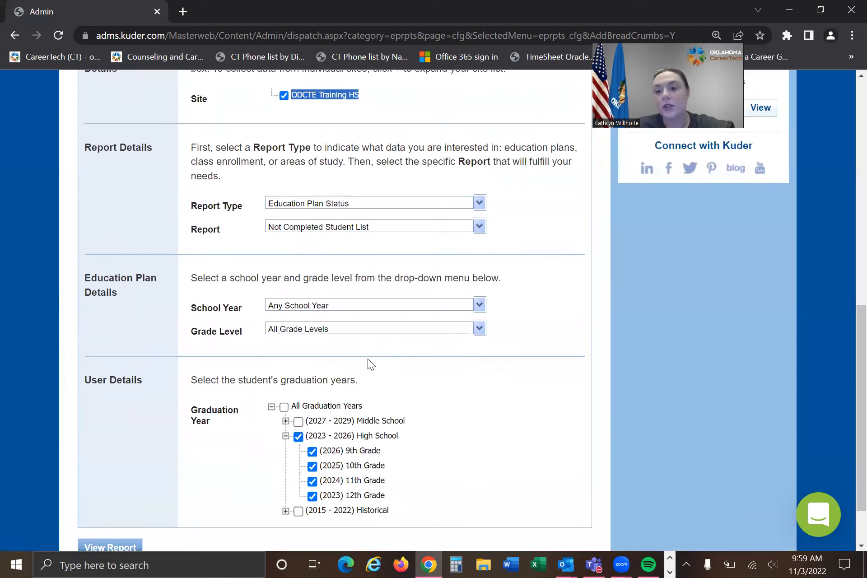
scroll(374, 360, down, 2)
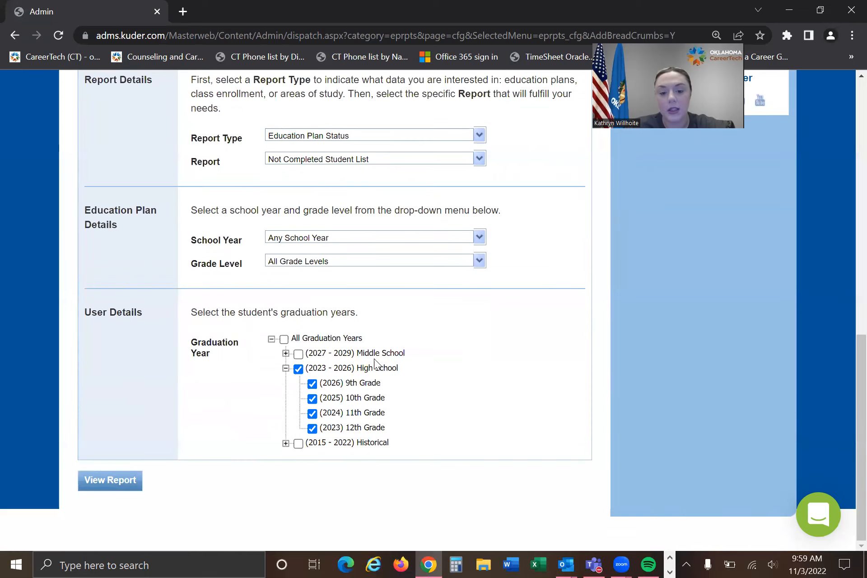
Run View Report and scroll through the 320 students whose plans show Started.
click(123, 483)
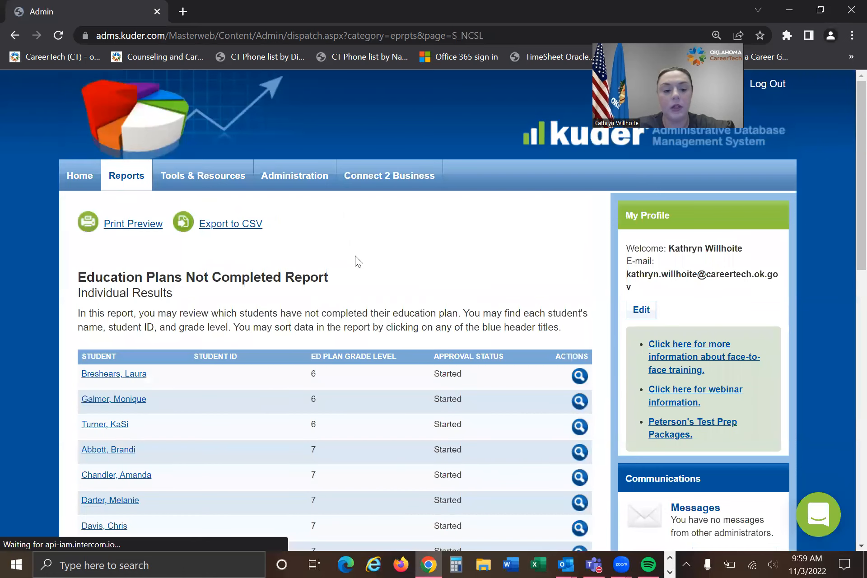
scroll(355, 255, down, 1)
scroll(357, 261, down, 1)
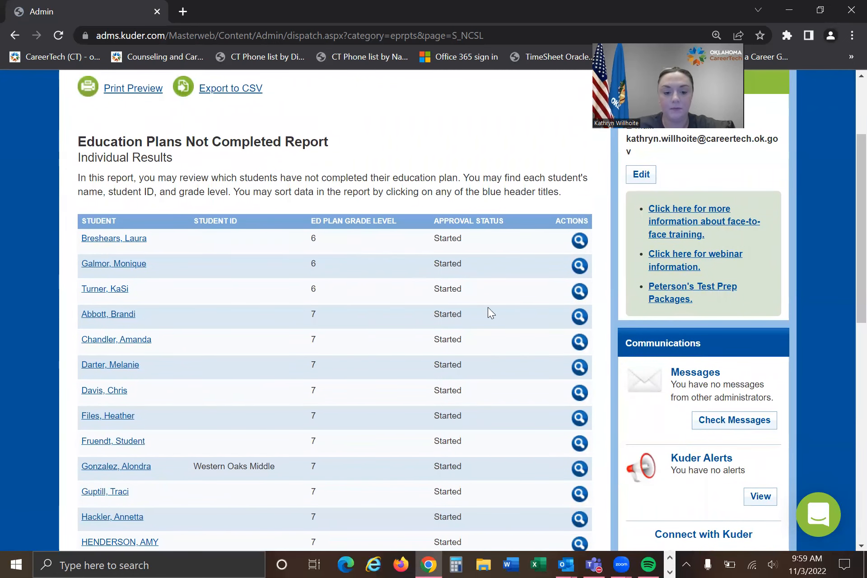
scroll(495, 261, up, 1)
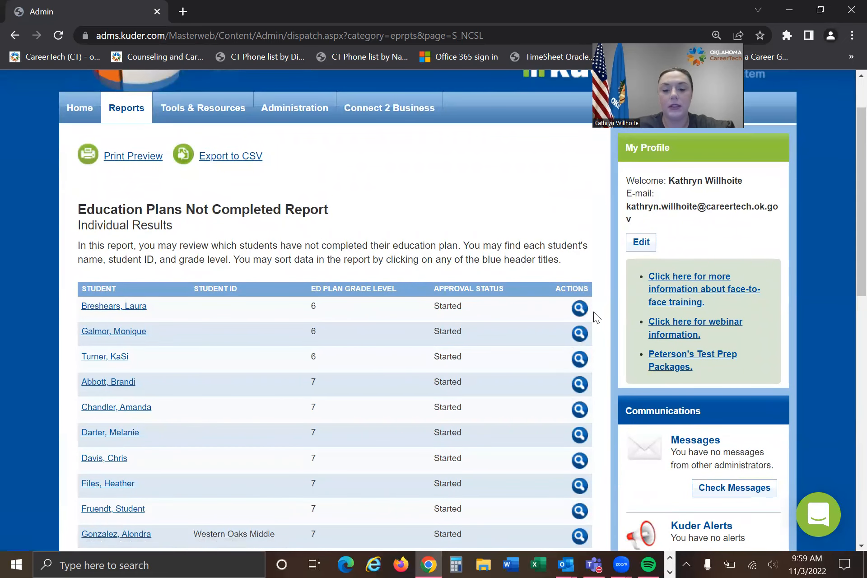
scroll(441, 307, down, 10)
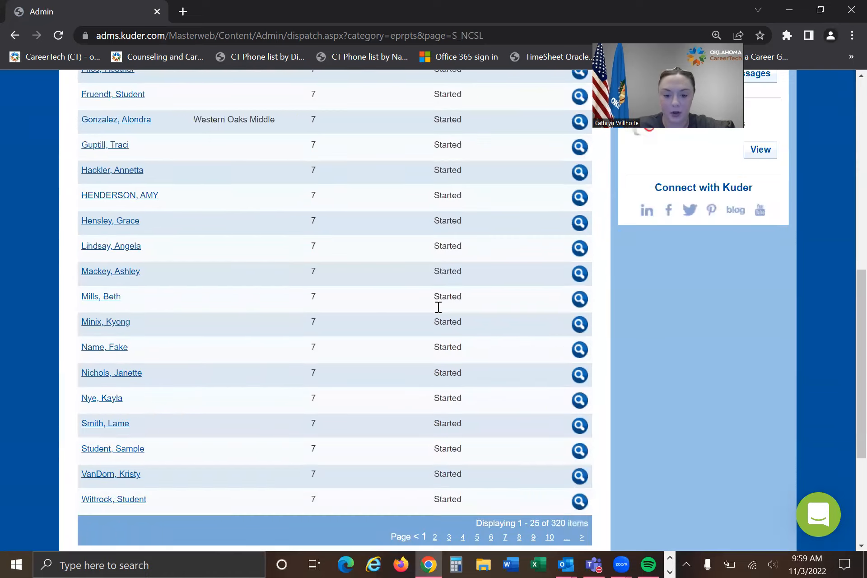
scroll(439, 308, up, 10)
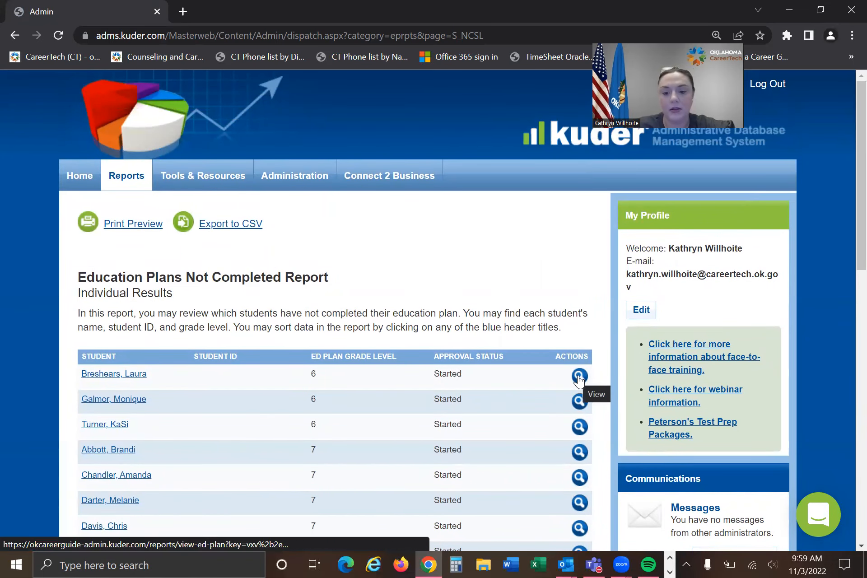
Sign in to the admin site, then review and close the first student's education plan.
click(580, 377)
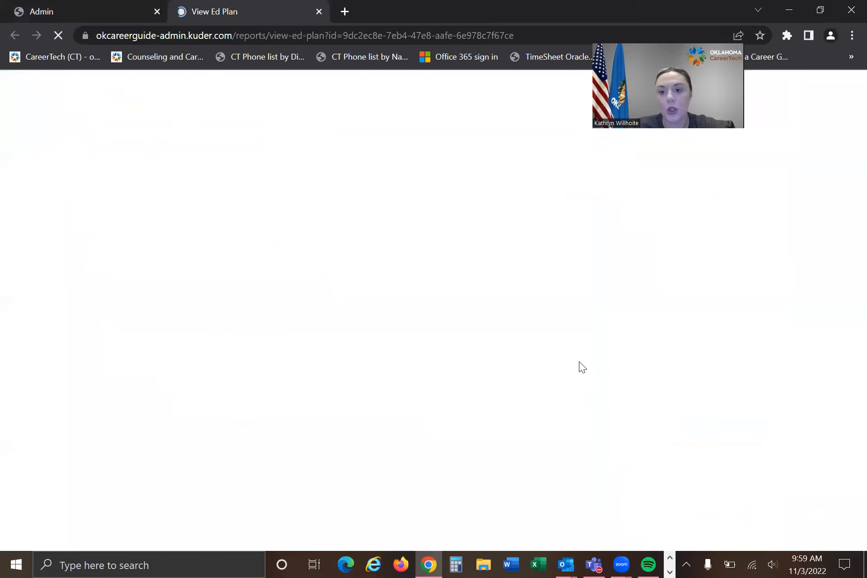
scroll(184, 251, down, 9)
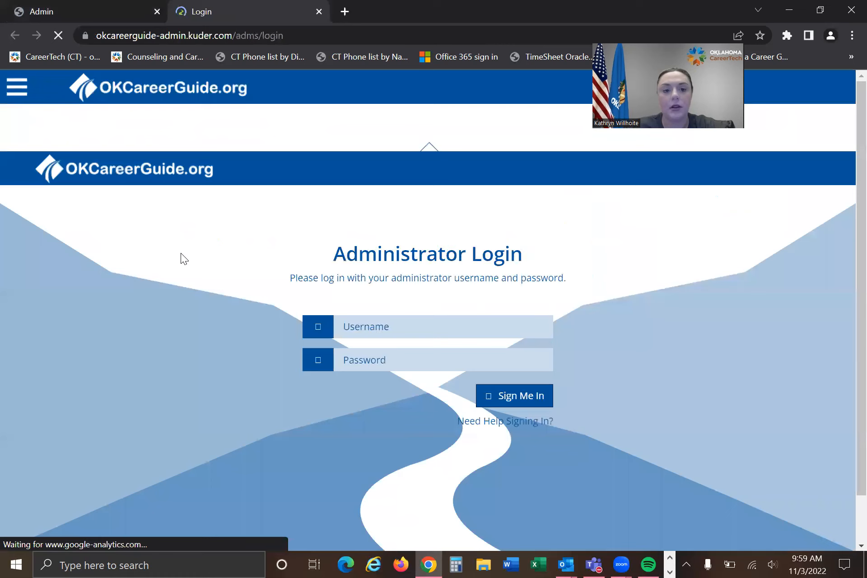
click(519, 303)
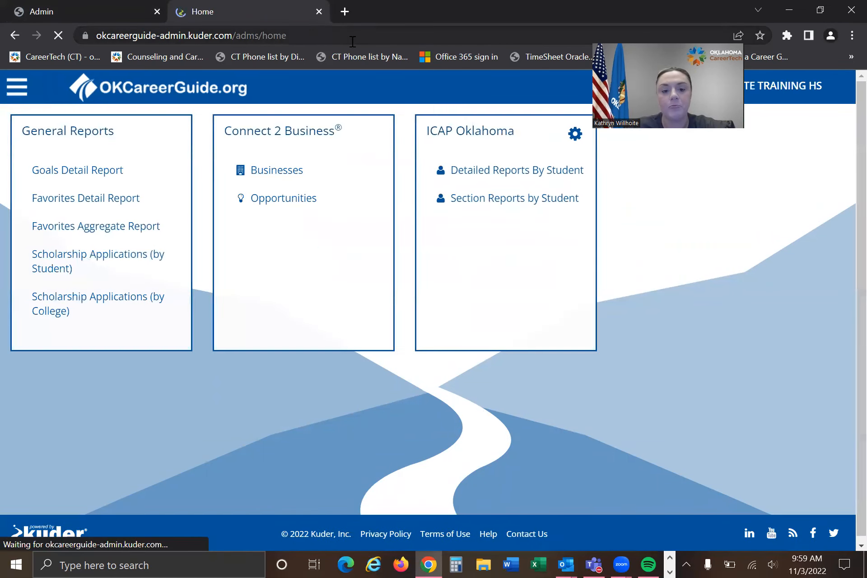
click(318, 11)
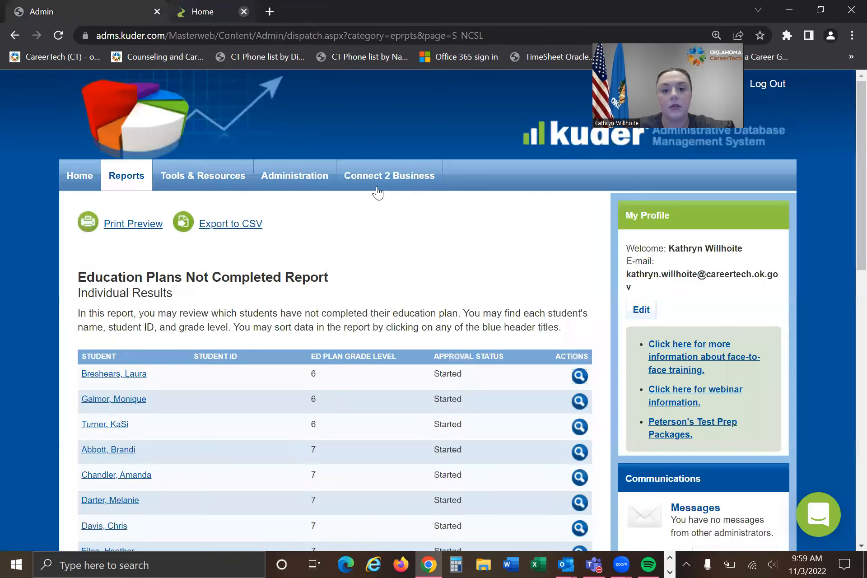
click(581, 377)
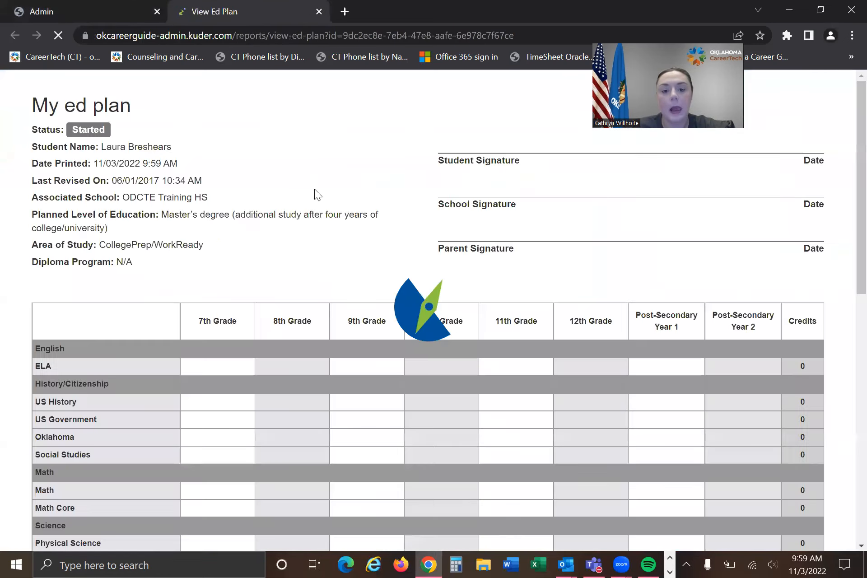
scroll(294, 198, down, 13)
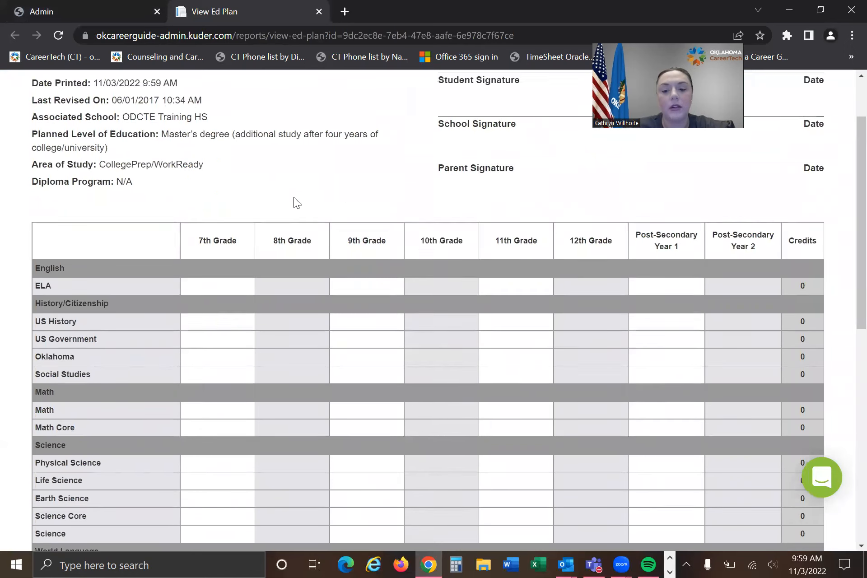
scroll(293, 191, up, 13)
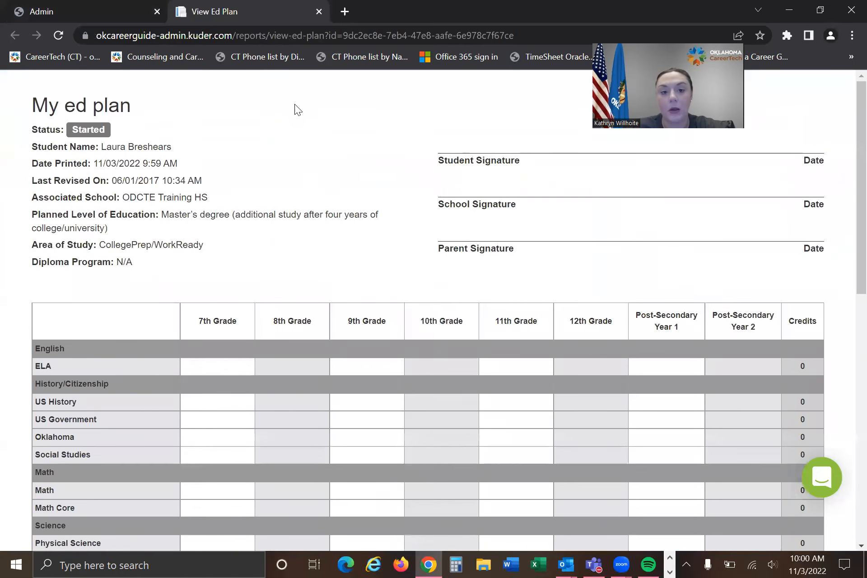
click(320, 11)
Review the second student's education plan and return to the Not Completed report.
scroll(368, 275, down, 4)
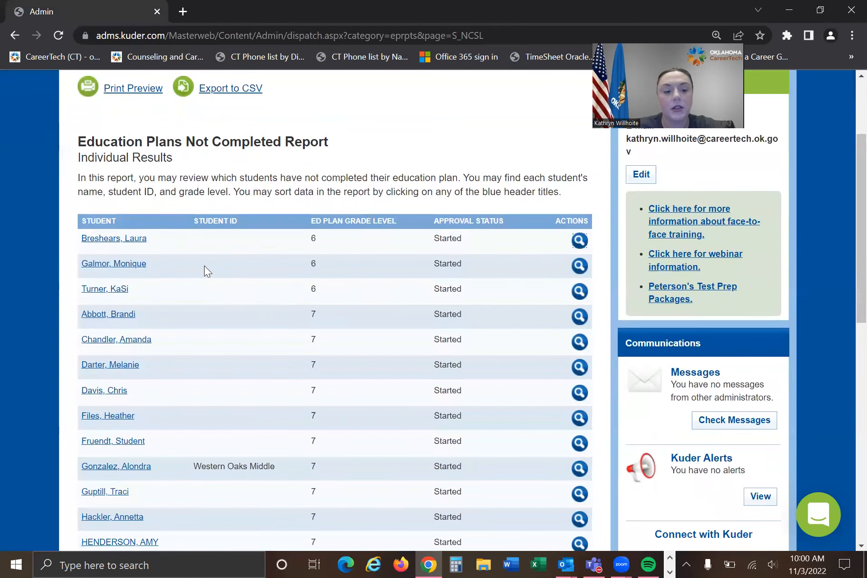
click(581, 265)
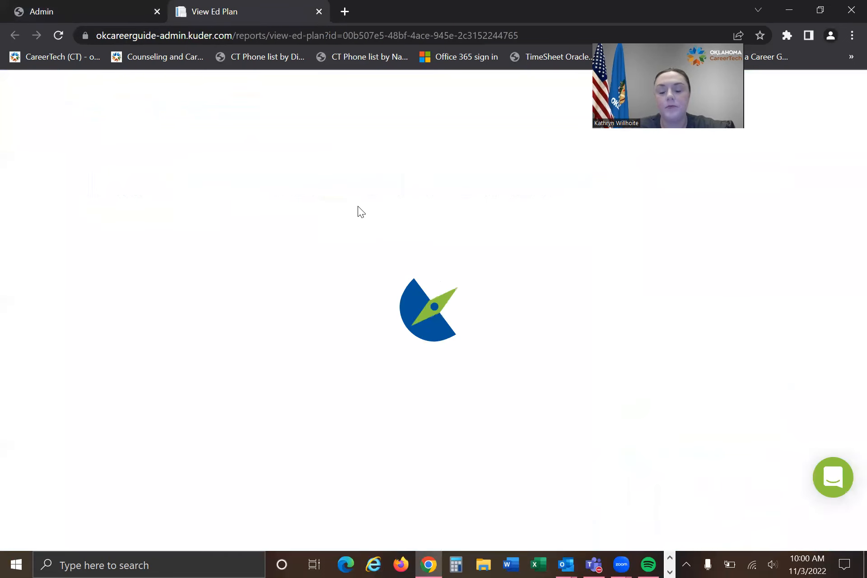
scroll(360, 205, down, 5)
scroll(360, 205, down, 4)
scroll(360, 205, up, 10)
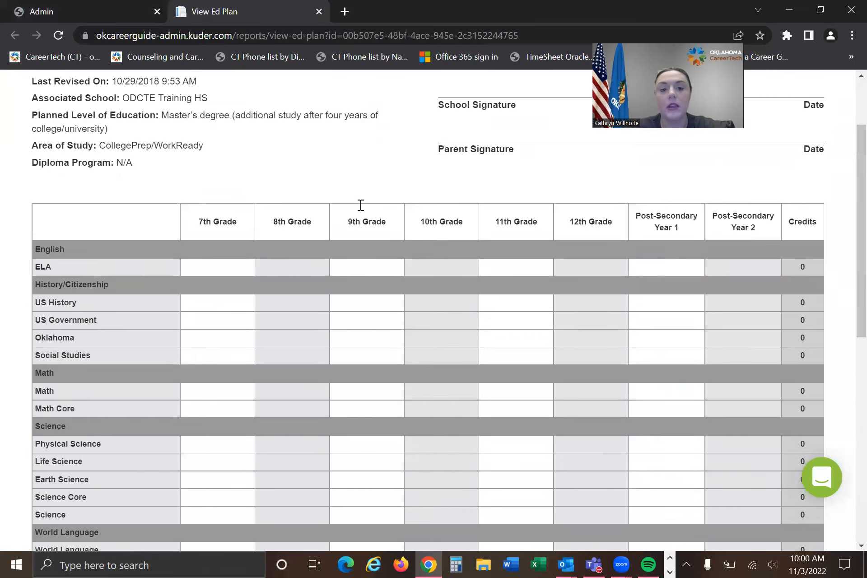
click(321, 11)
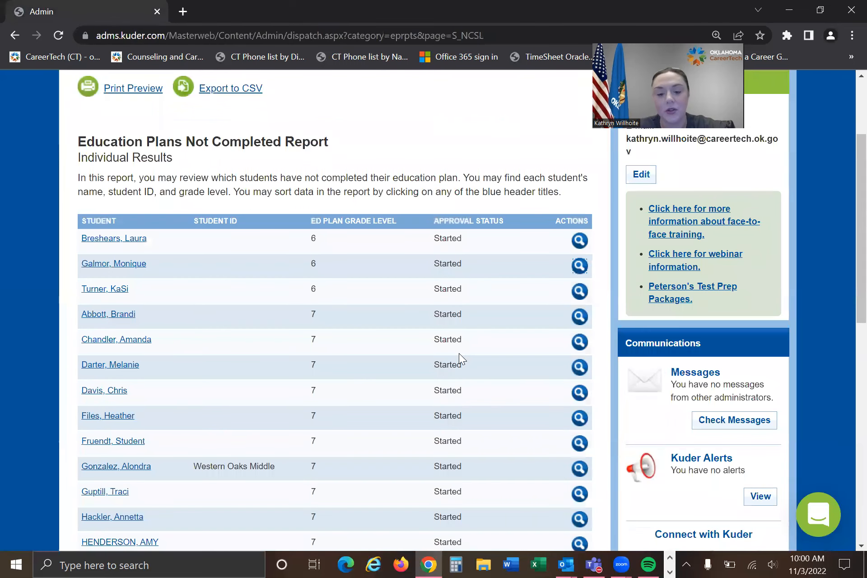
scroll(459, 354, down, 3)
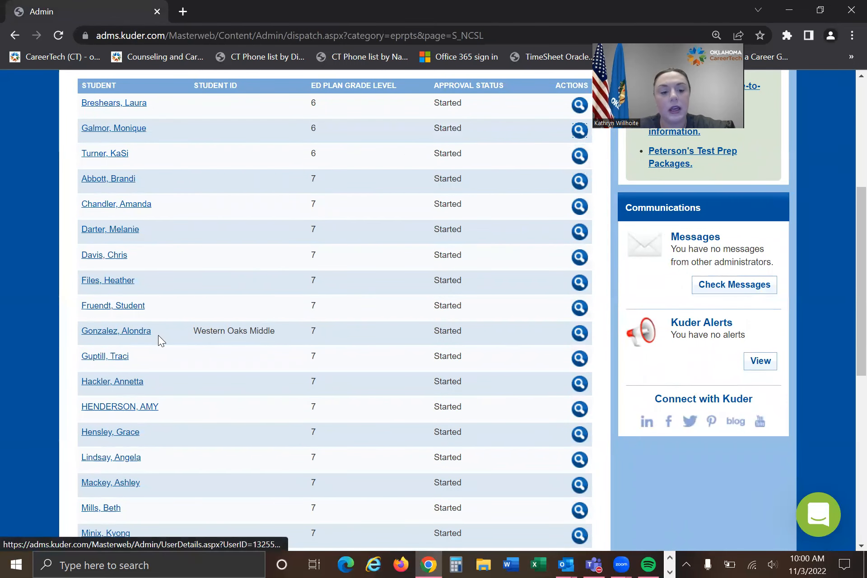
Review a seventh grader's education plan, dismiss the print menu, and close it.
click(580, 333)
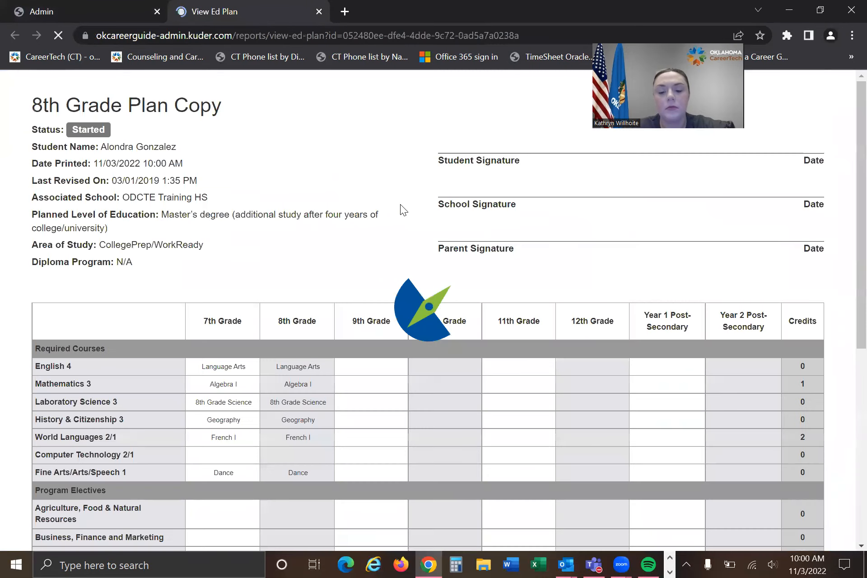
scroll(400, 205, down, 3)
scroll(400, 206, up, 3)
scroll(399, 207, down, 2)
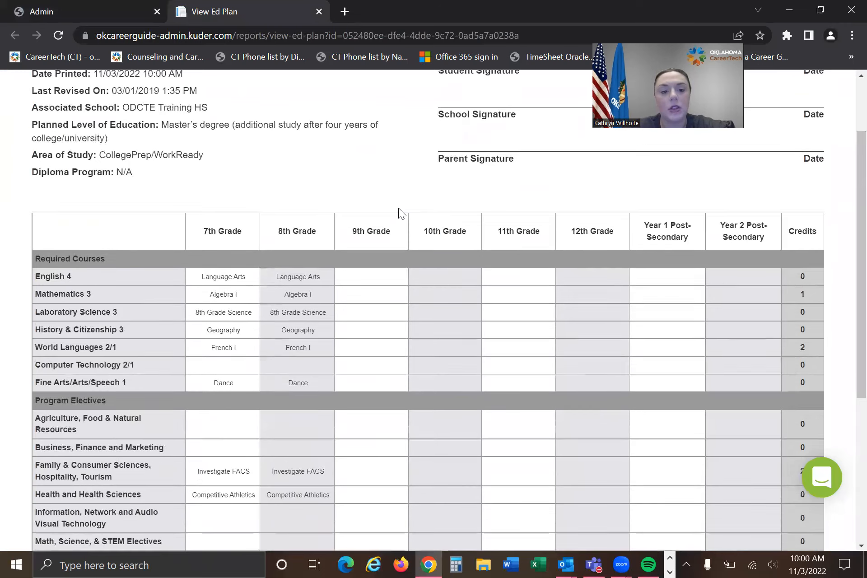
scroll(399, 208, down, 1)
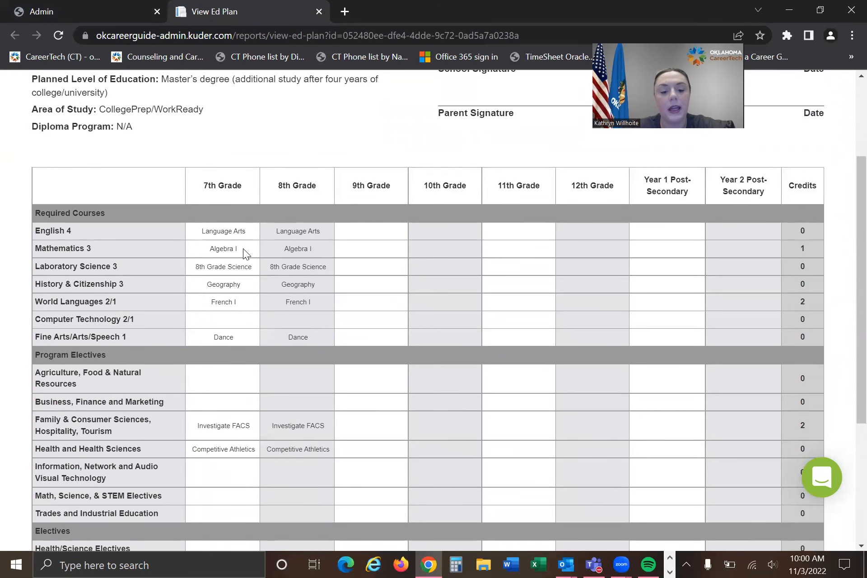
scroll(238, 249, down, 5)
scroll(237, 250, up, 3)
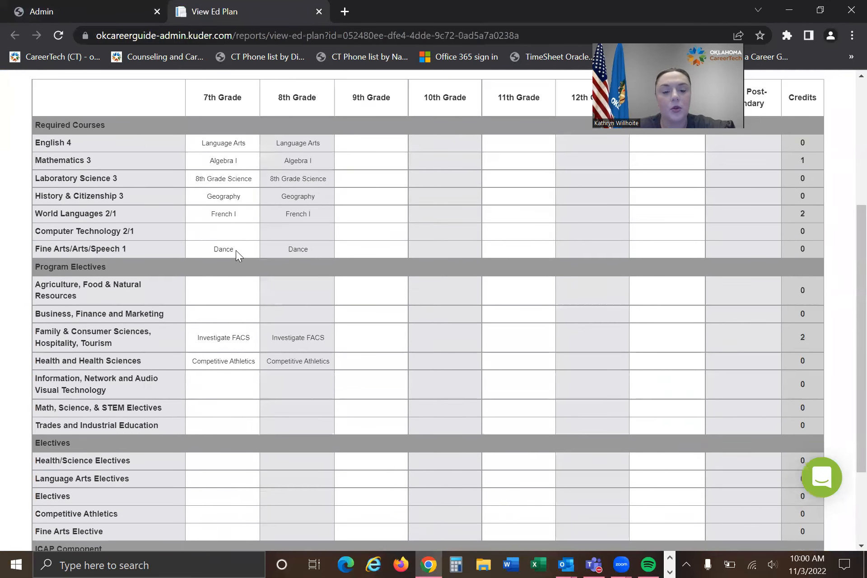
scroll(323, 149, up, 2)
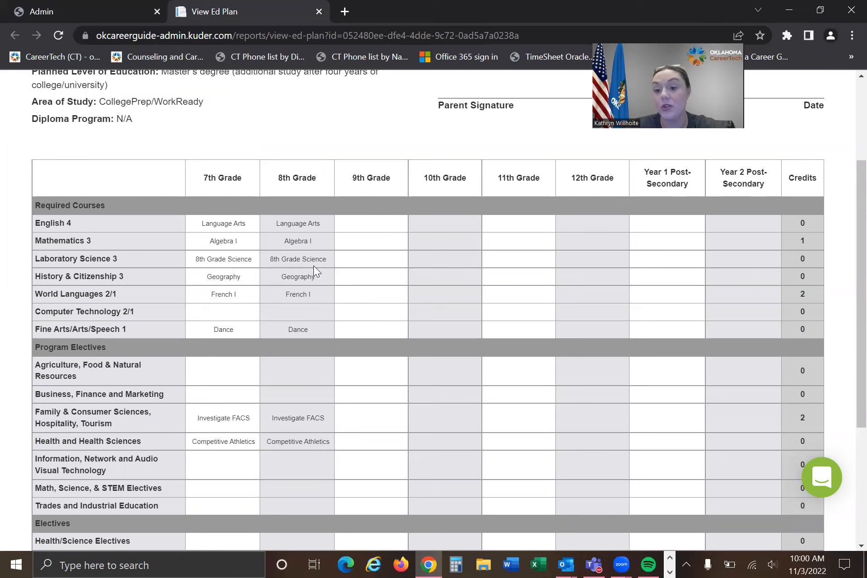
scroll(315, 270, up, 3)
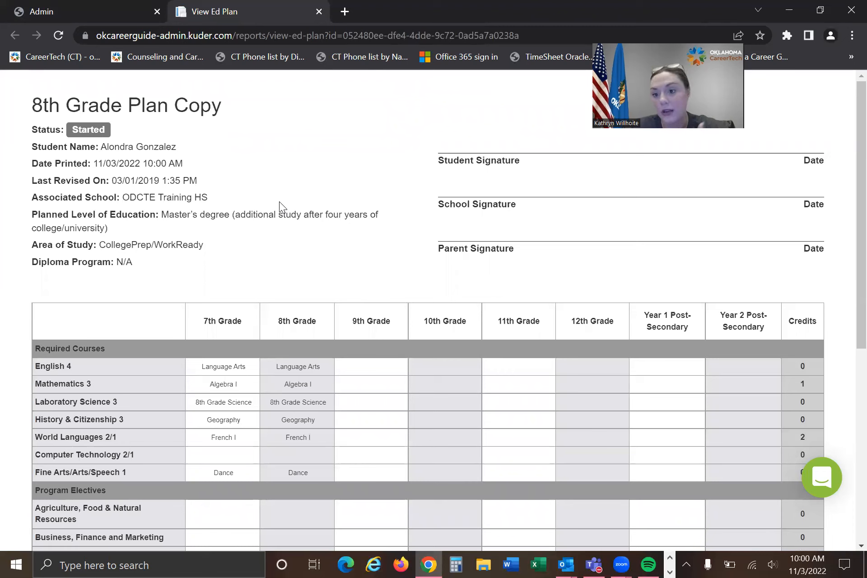
right_click(270, 153)
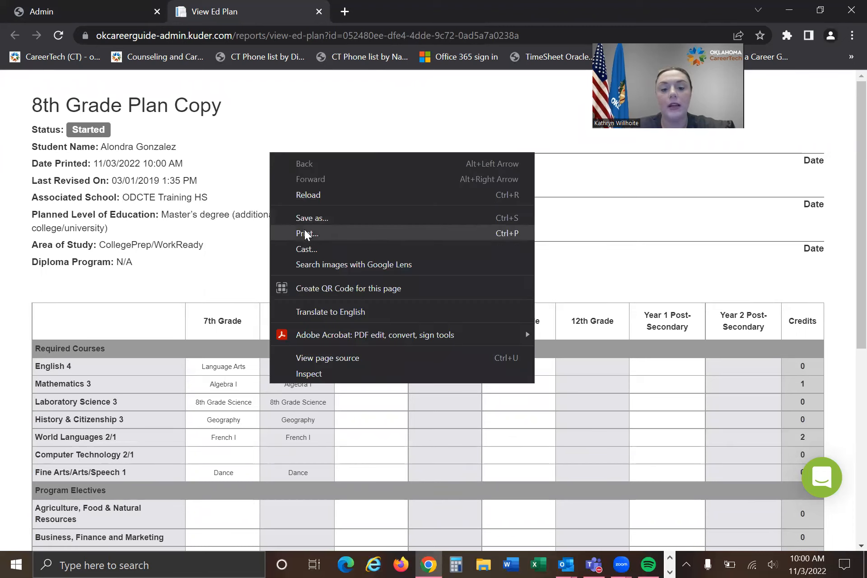
click(200, 172)
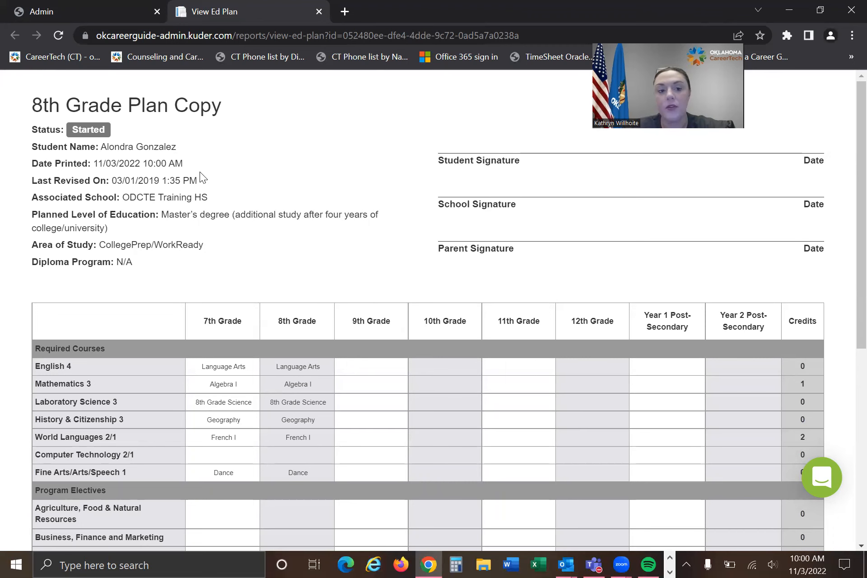
click(319, 11)
Review another student's education plan, highlighting its seventh-grade courses, then close it.
scroll(268, 369, down, 3)
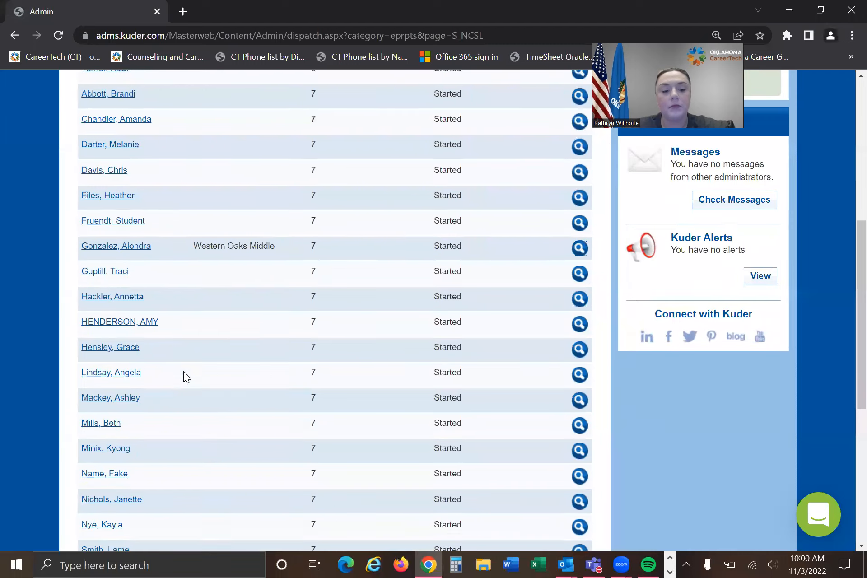
click(579, 298)
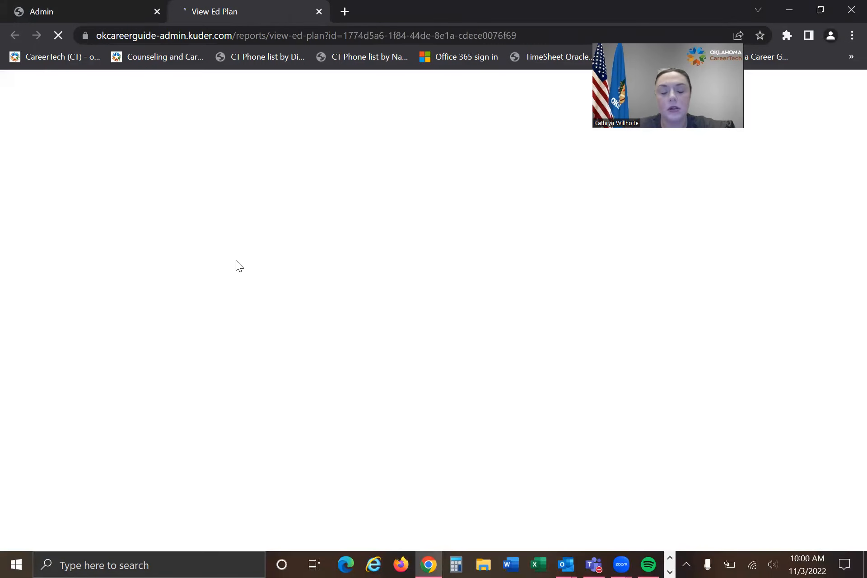
scroll(238, 259, down, 5)
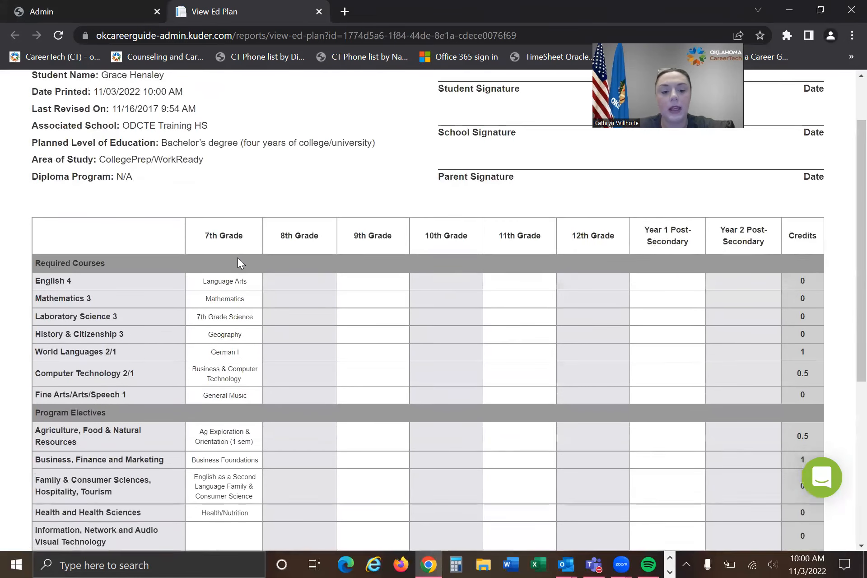
mouse_move(206, 145)
mouse_down()
mouse_move(234, 267)
mouse_move(239, 376)
mouse_up()
click(237, 365)
scroll(237, 365, up, 3)
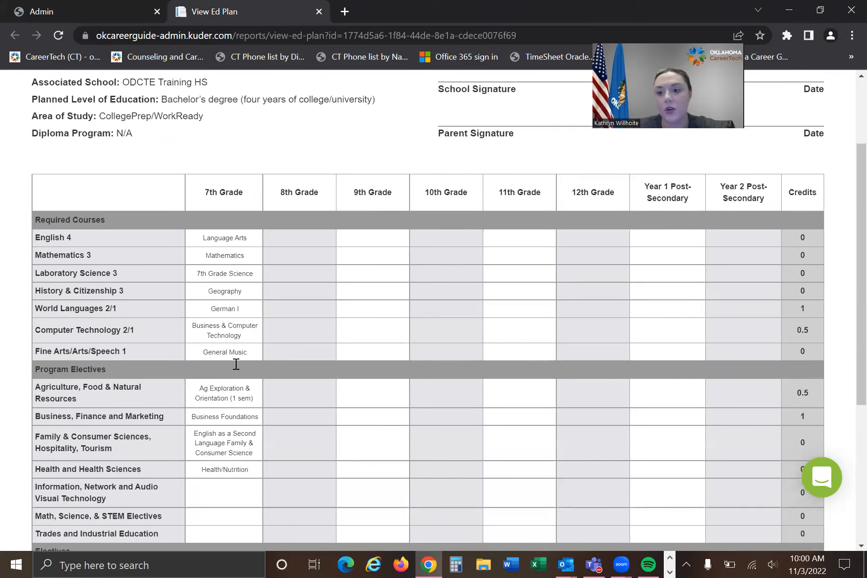
scroll(204, 116, up, 2)
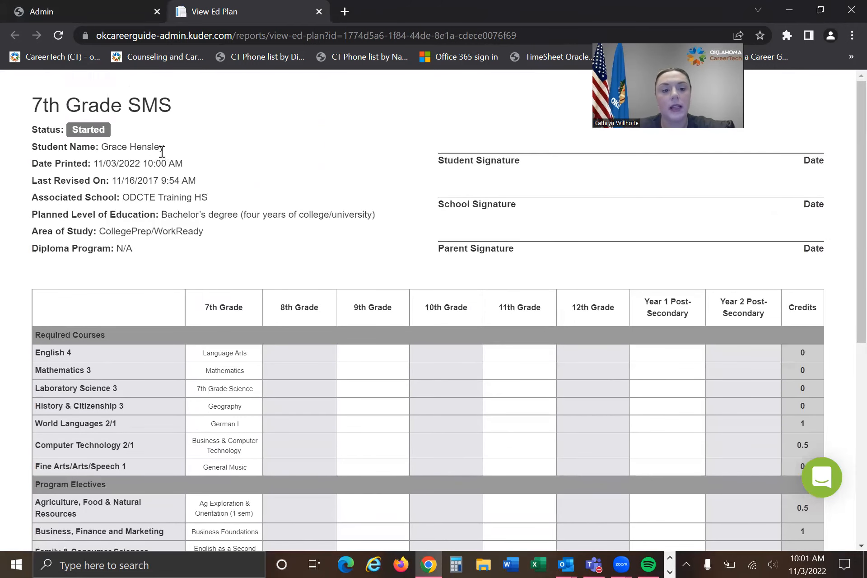
click(319, 11)
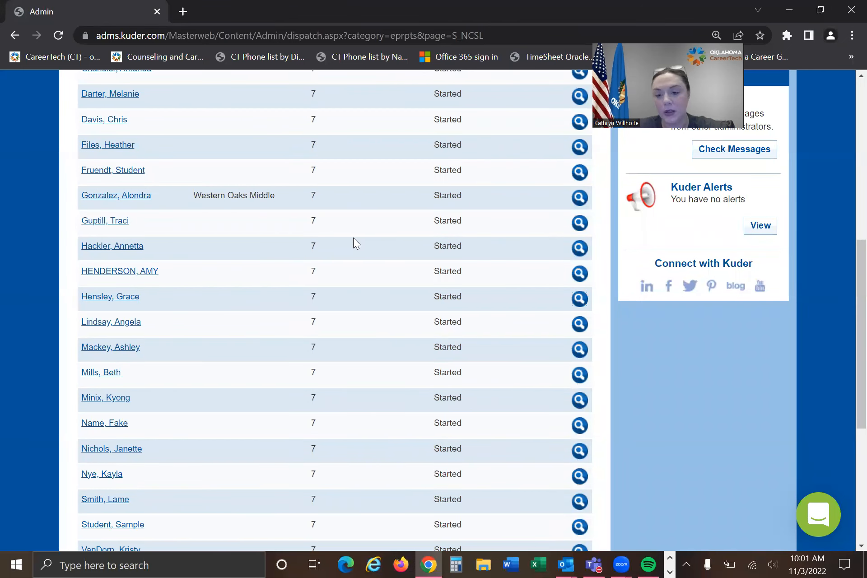
Return to the report criteria form through Update Criteria.
scroll(353, 237, down, 6)
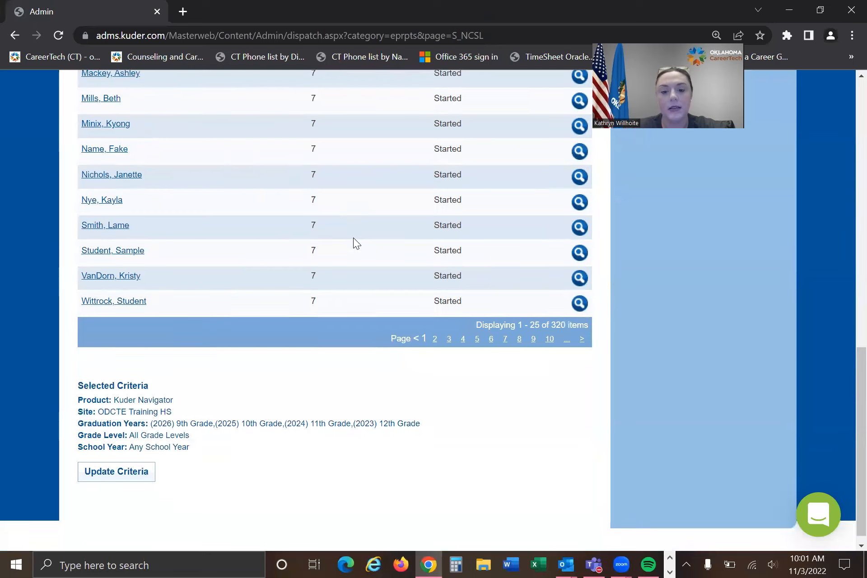
scroll(353, 243, down, 1)
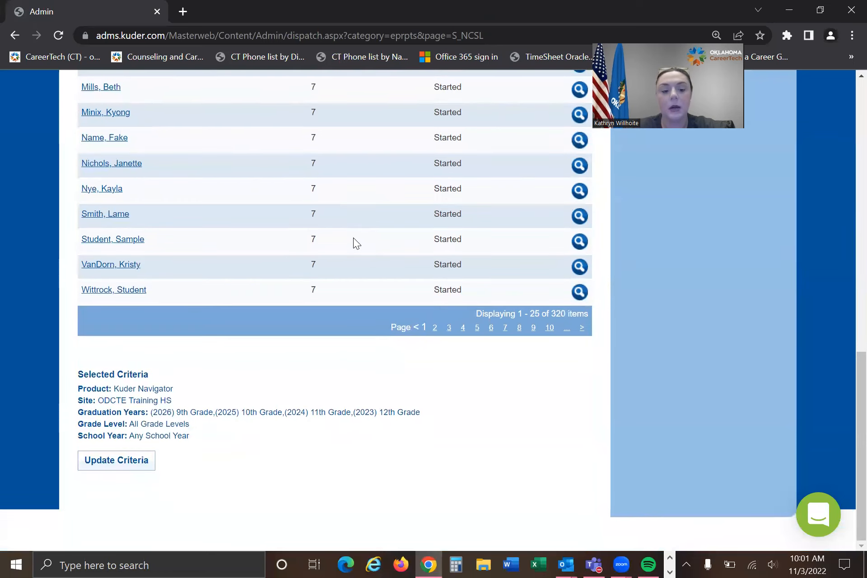
click(125, 462)
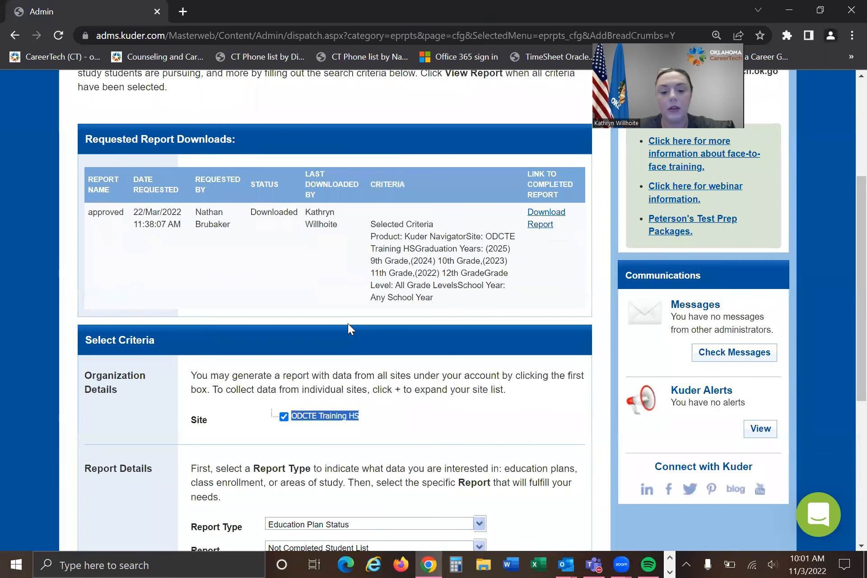
Switch the Report to Pending Approval Student List and view the Submitted-plan results.
click(323, 249)
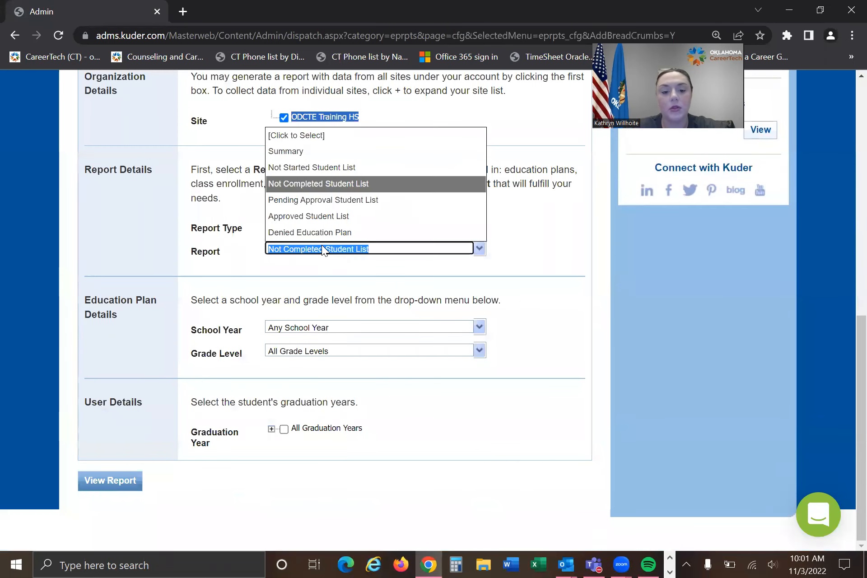
click(317, 197)
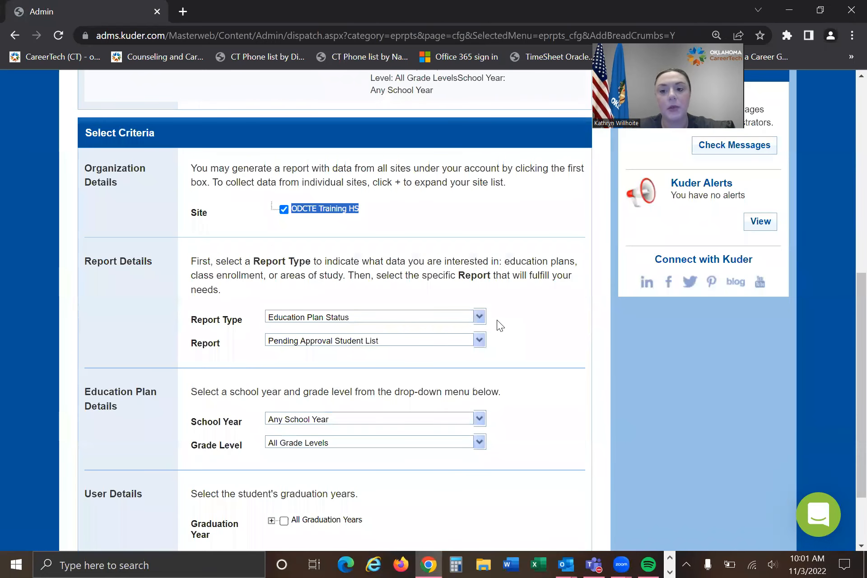
scroll(497, 320, down, 2)
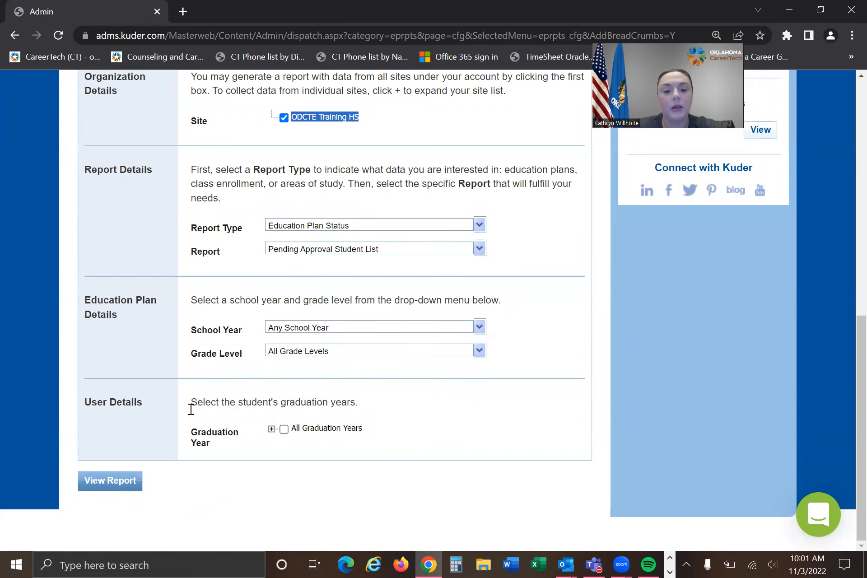
click(125, 481)
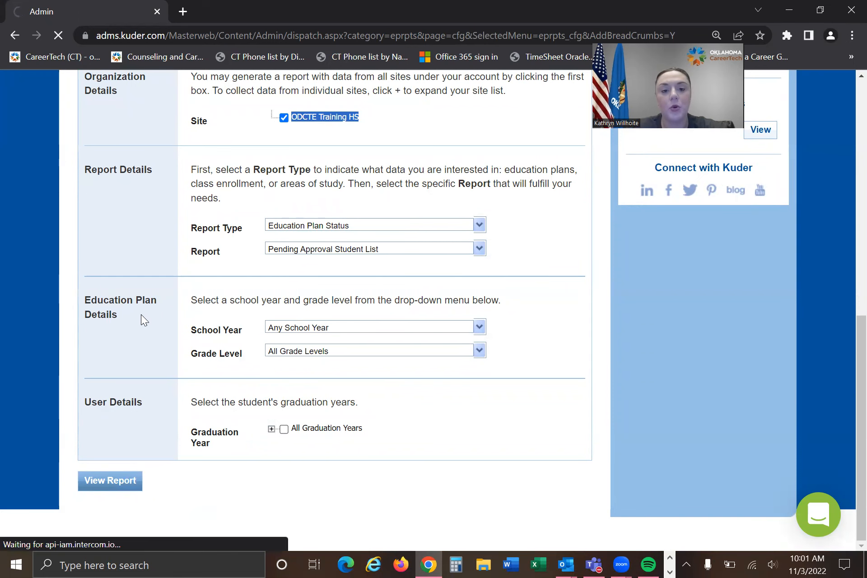
scroll(141, 315, down, 3)
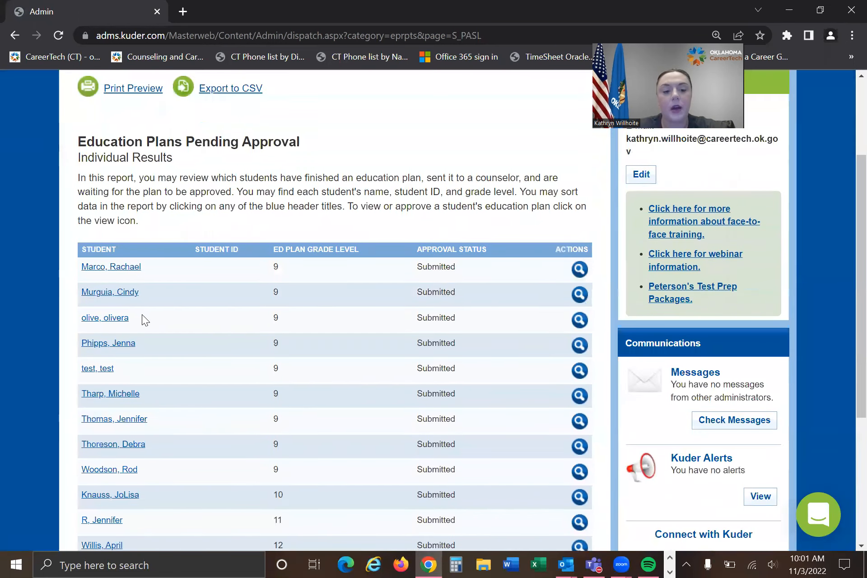
Review the first pending student's education plan and close it.
scroll(142, 314, down, 1)
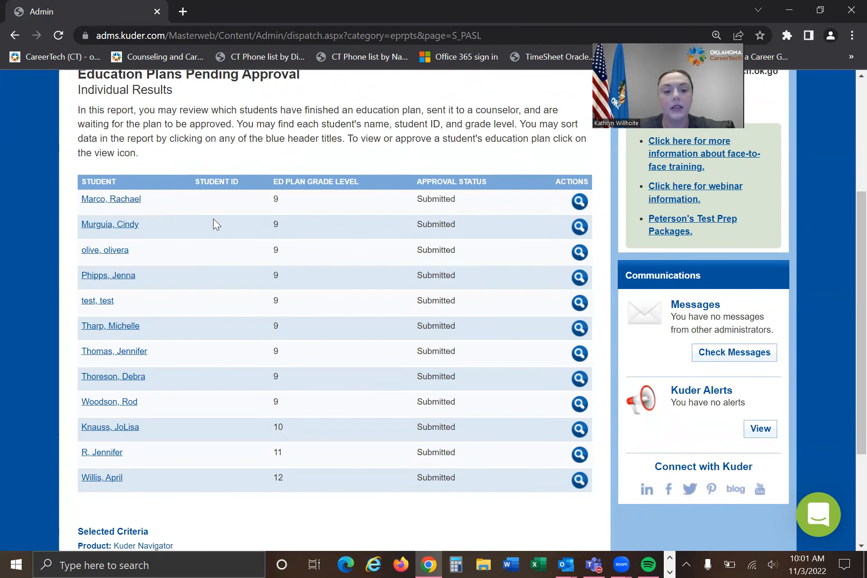
click(577, 203)
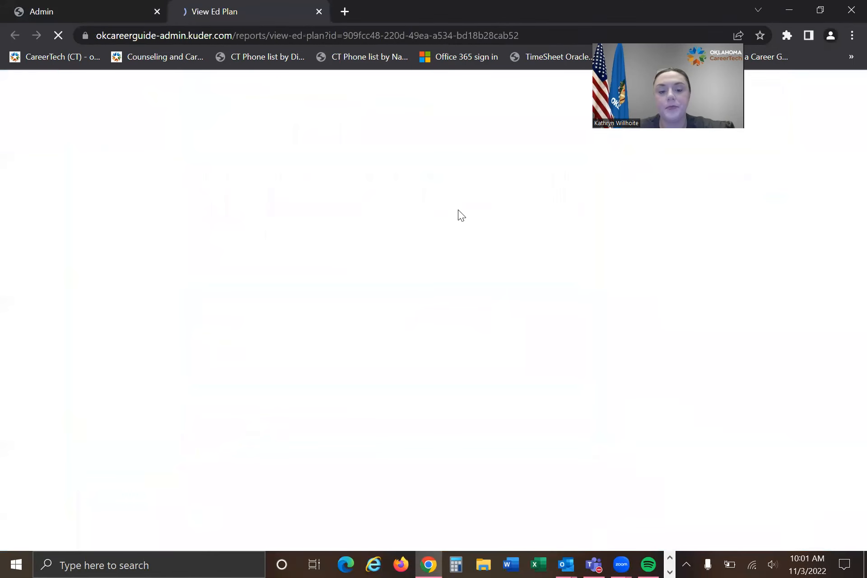
scroll(253, 189, down, 5)
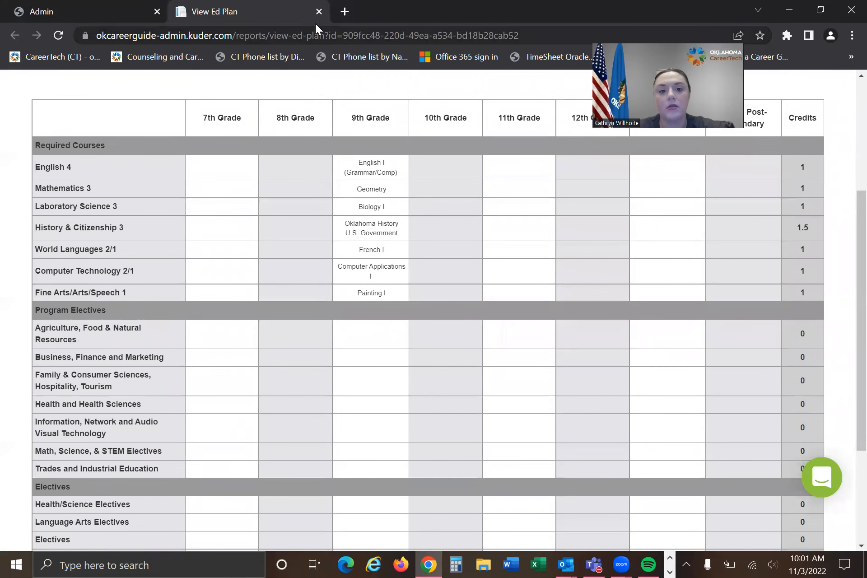
click(318, 11)
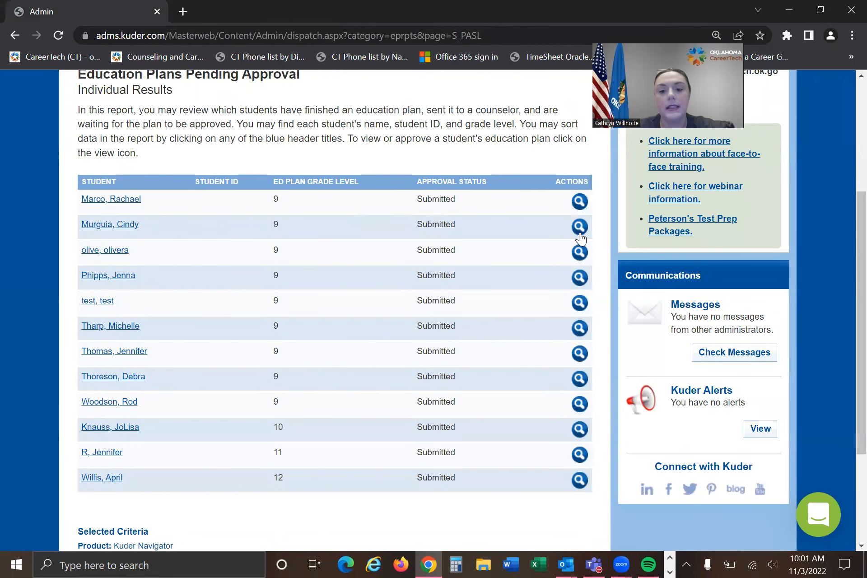
Review the next pending student's plan, then return to the top of the 12-plan list.
click(580, 228)
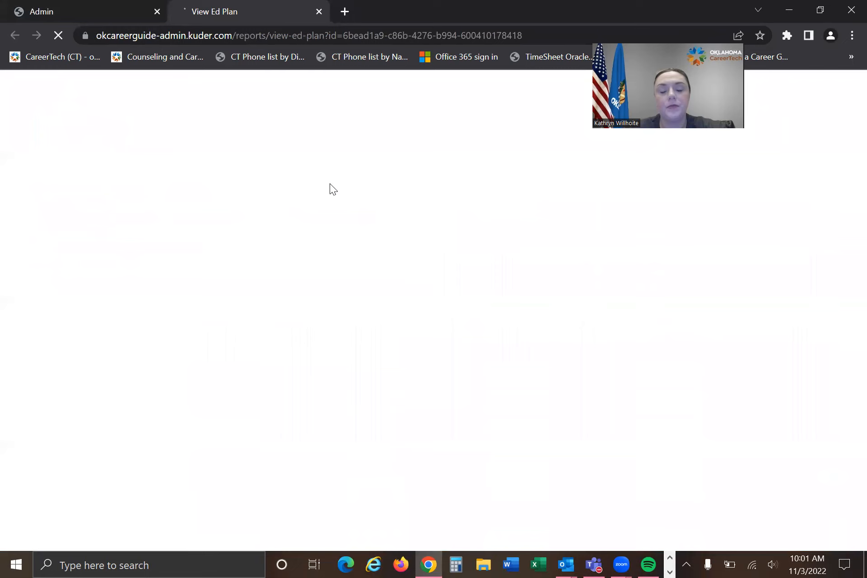
scroll(346, 222, down, 4)
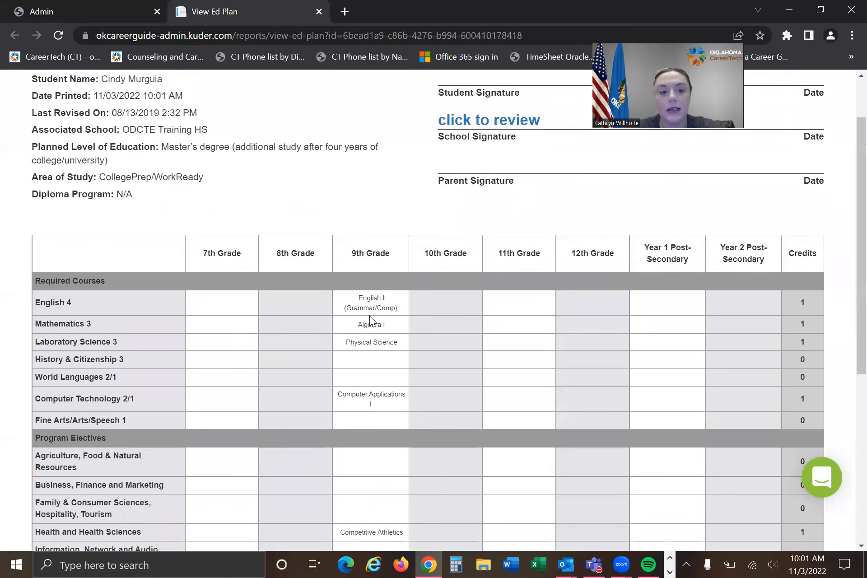
scroll(364, 378, down, 2)
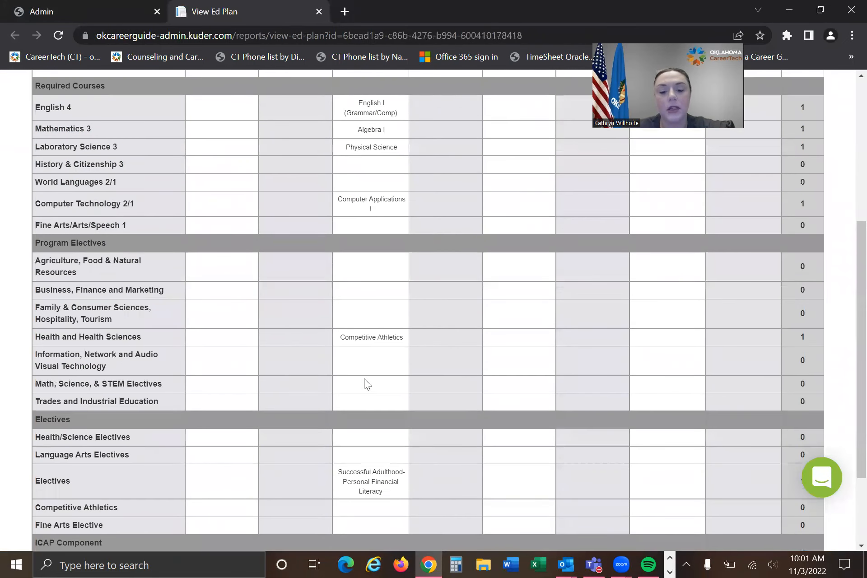
scroll(364, 379, up, 5)
click(319, 11)
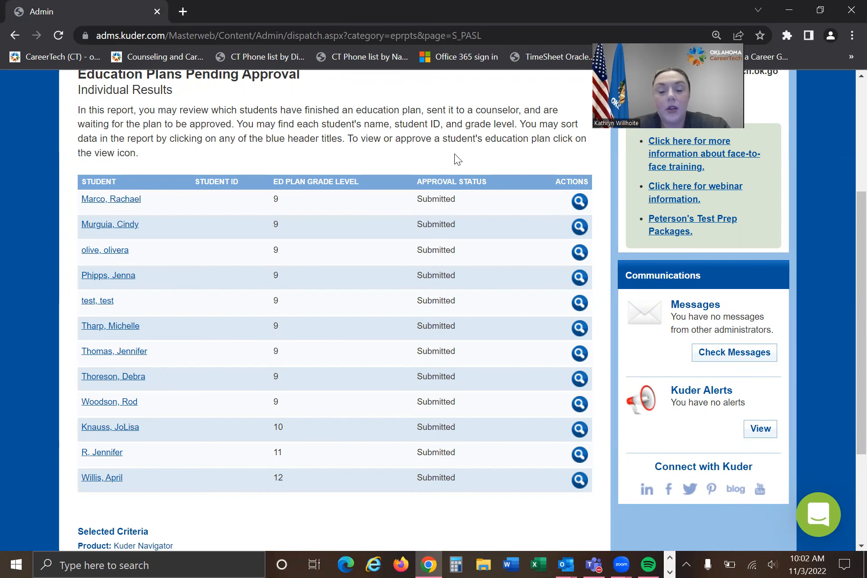
scroll(455, 156, up, 5)
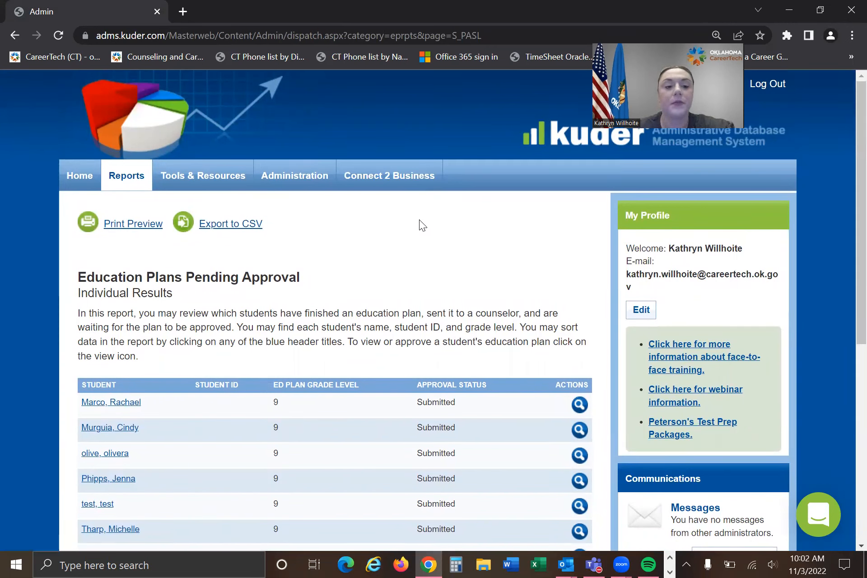
From Reports, open Core under Assessment Reports and then its Advanced Options page.
click(133, 179)
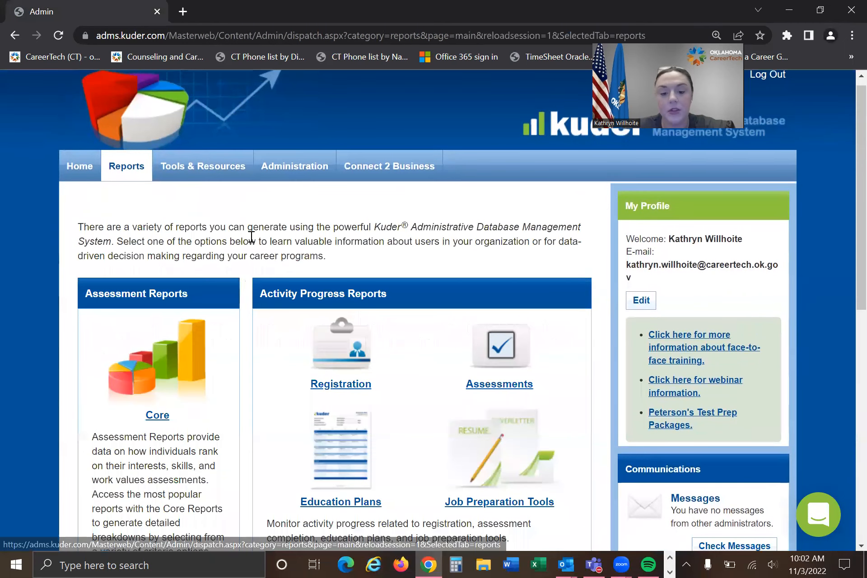
scroll(252, 237, down, 4)
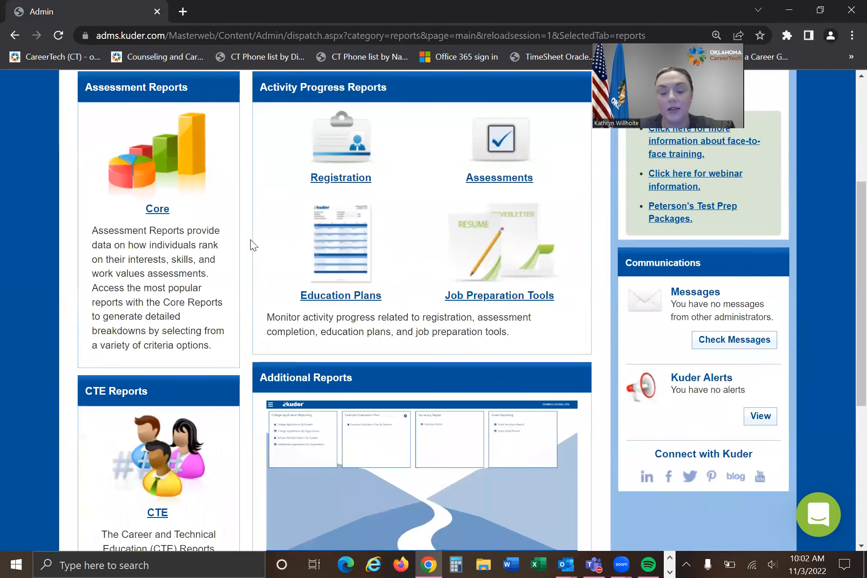
scroll(250, 238, up, 1)
drag(88, 97, 192, 103)
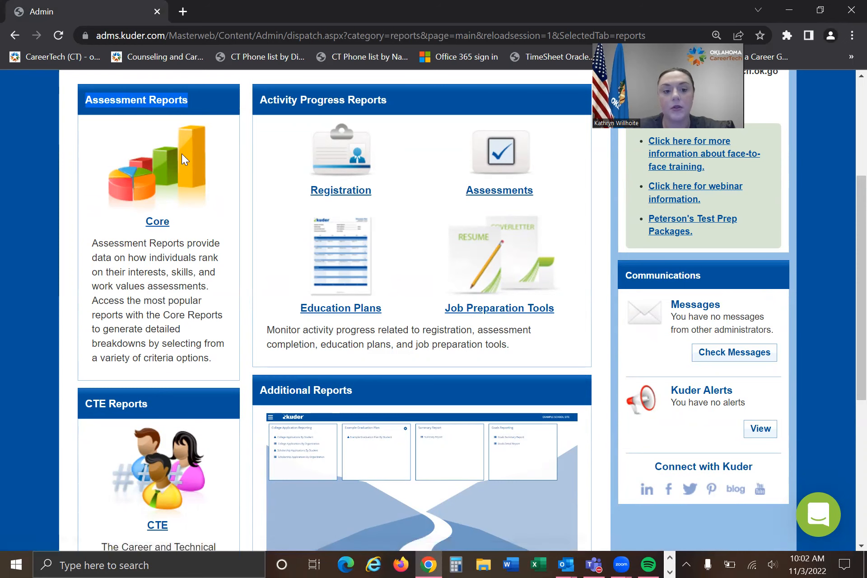
click(162, 223)
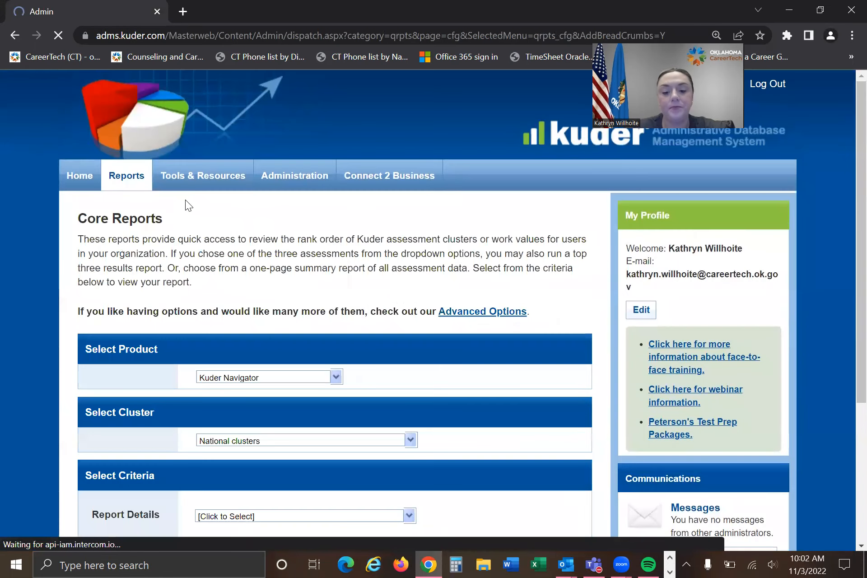
scroll(189, 203, down, 3)
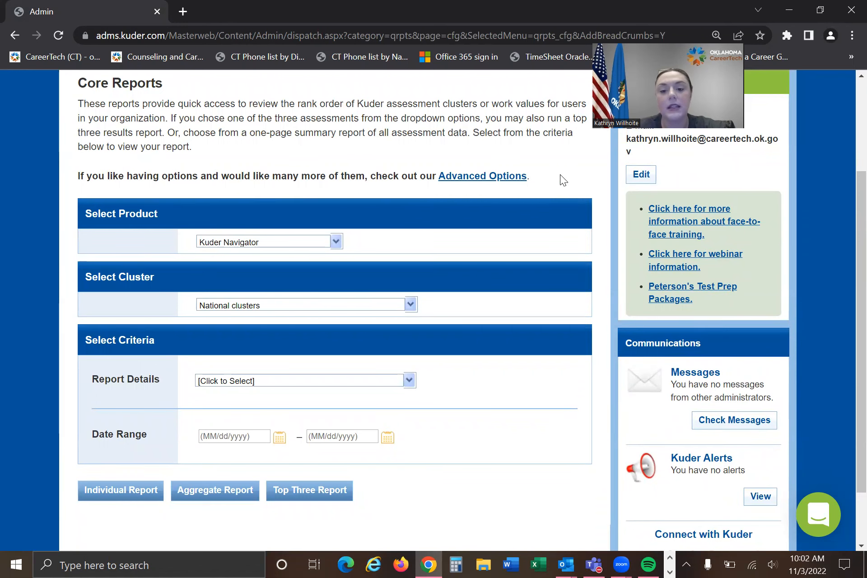
drag(560, 175, 472, 168)
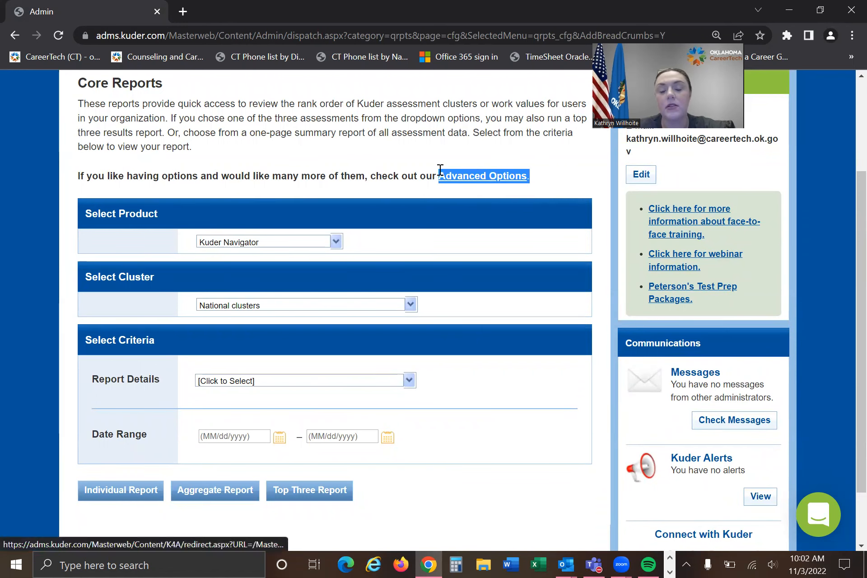
click(431, 134)
click(461, 181)
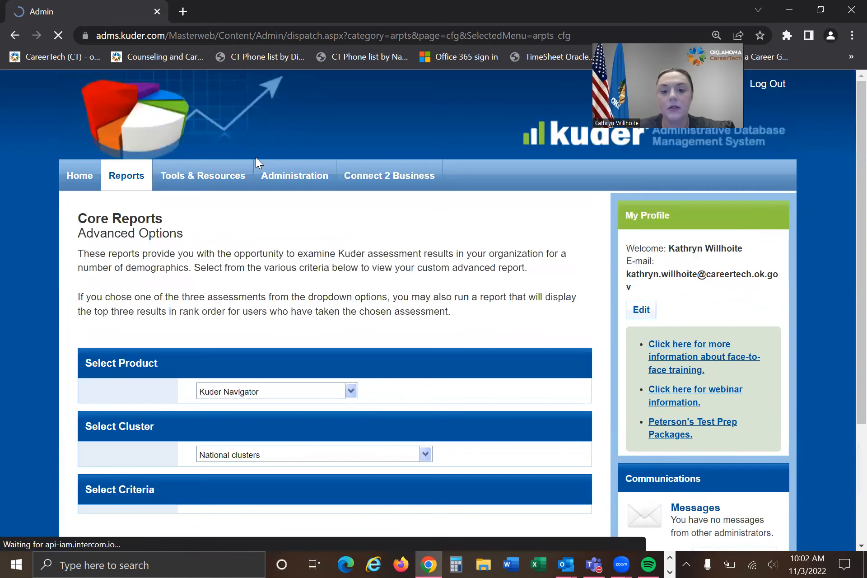
Uncheck All Education Levels and check High School, covering grades 9 through 12.
scroll(317, 168, down, 4)
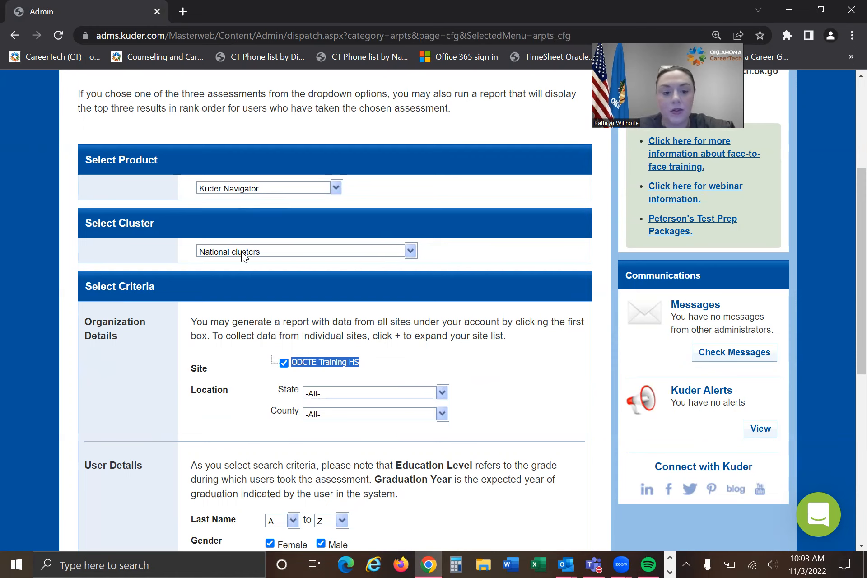
scroll(244, 256, down, 5)
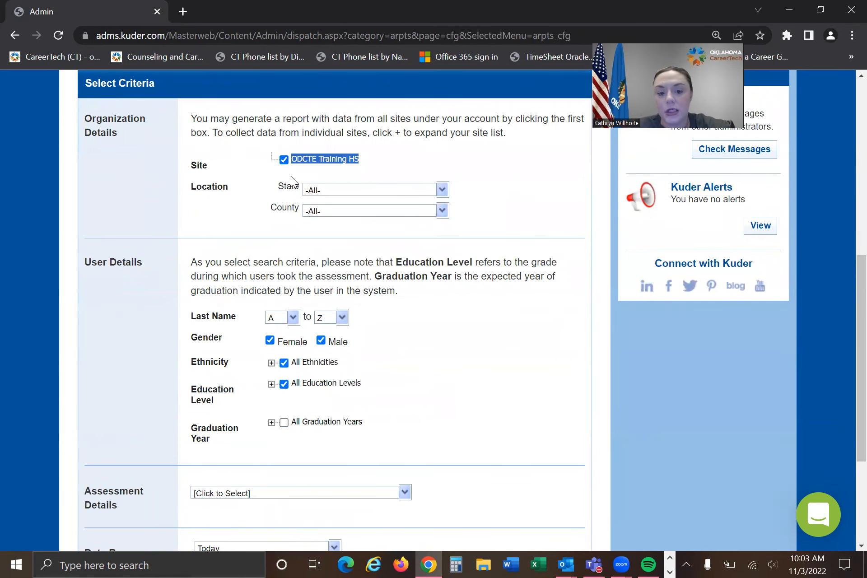
scroll(200, 272, down, 3)
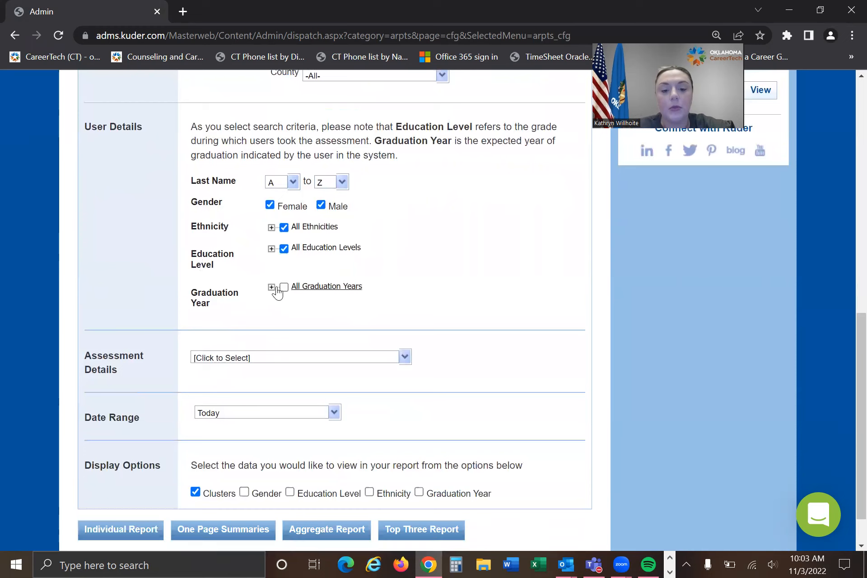
click(271, 248)
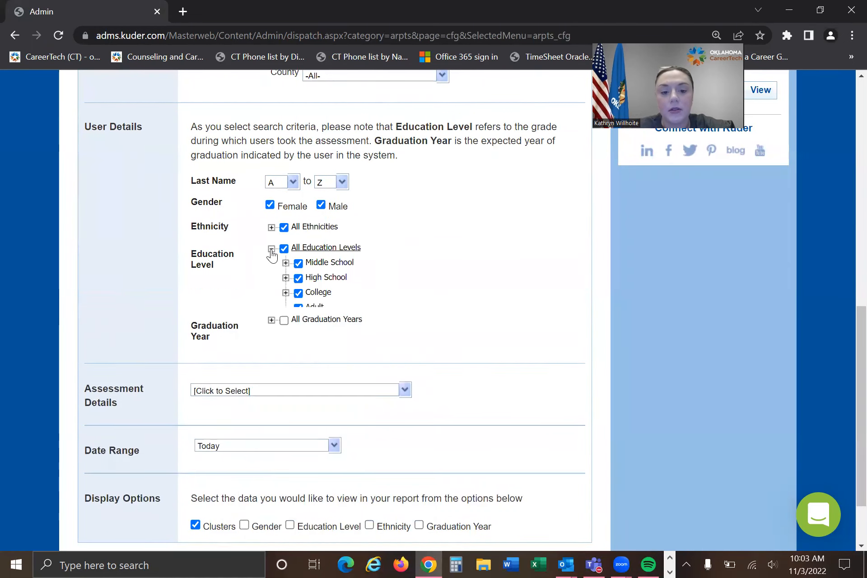
click(272, 328)
scroll(251, 298, down, 1)
click(286, 289)
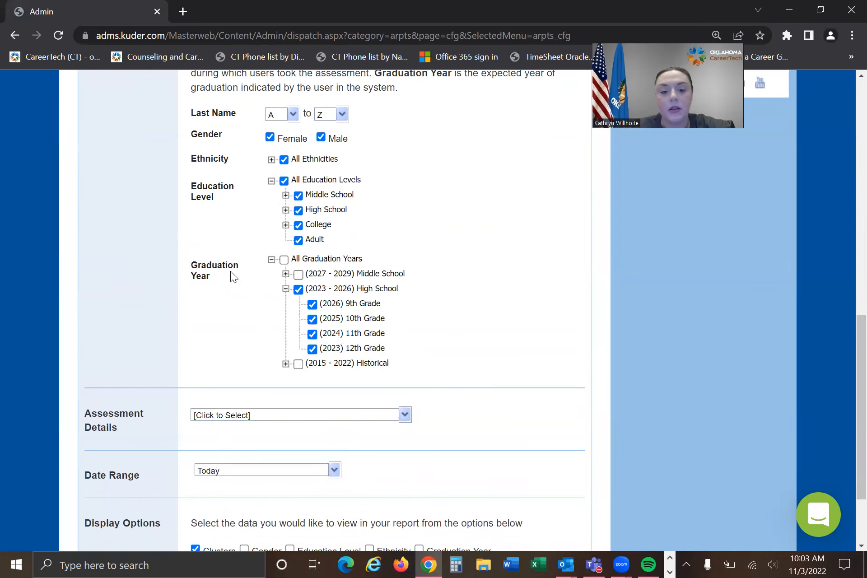
click(284, 180)
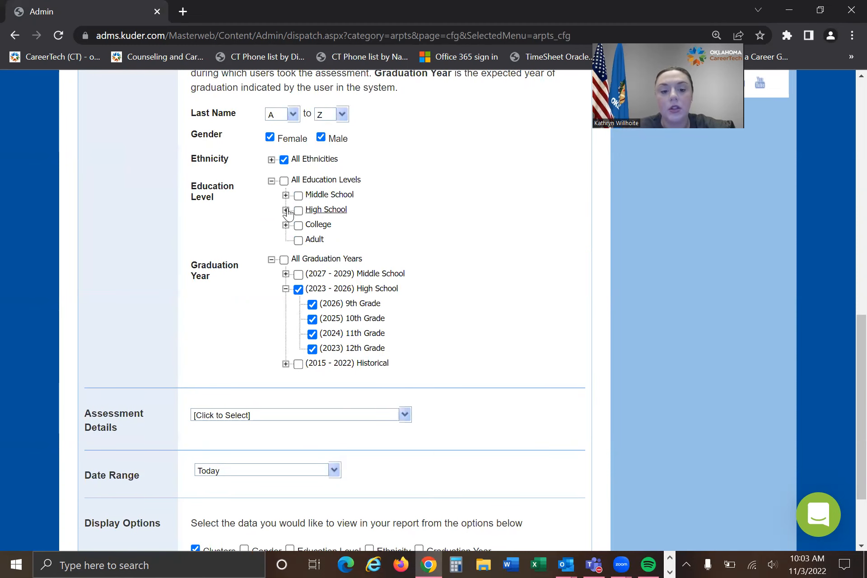
click(286, 210)
click(300, 210)
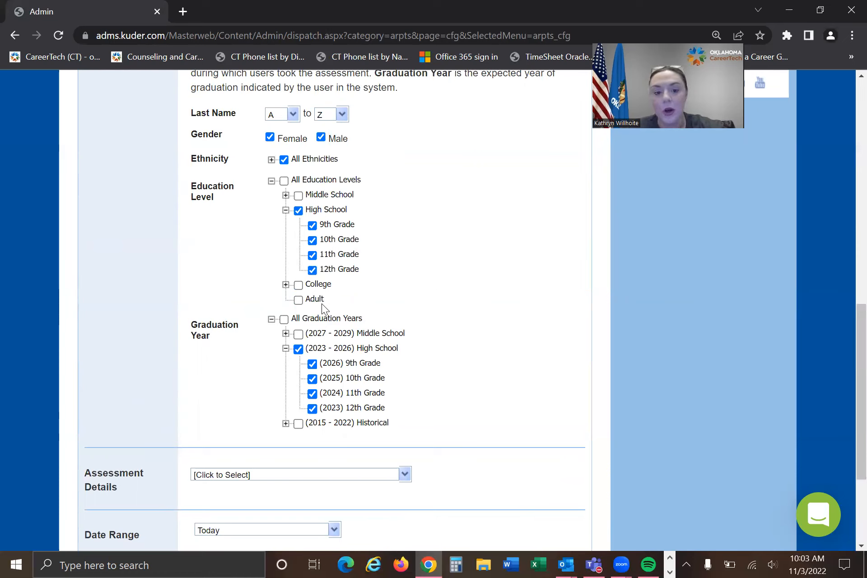
scroll(468, 299, down, 3)
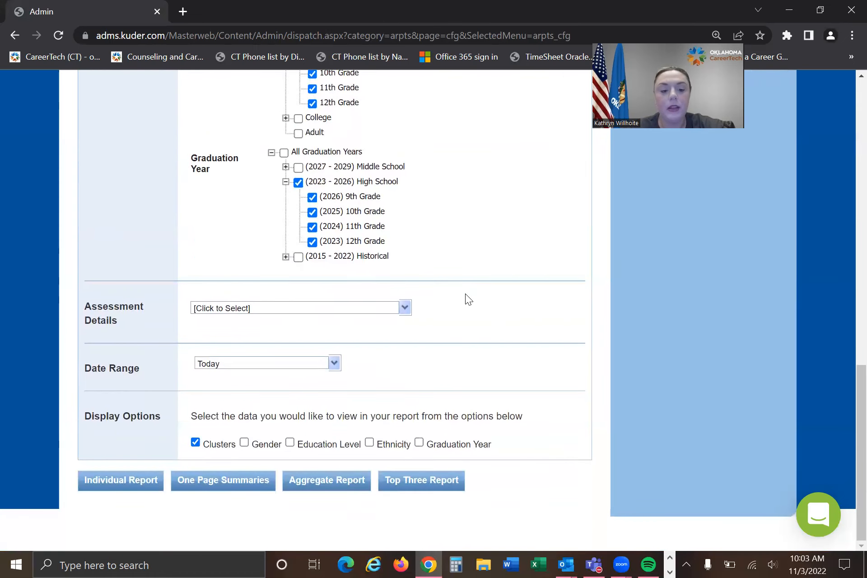
Choose the KCIA-L assessment with a This Academic Year date range.
click(243, 307)
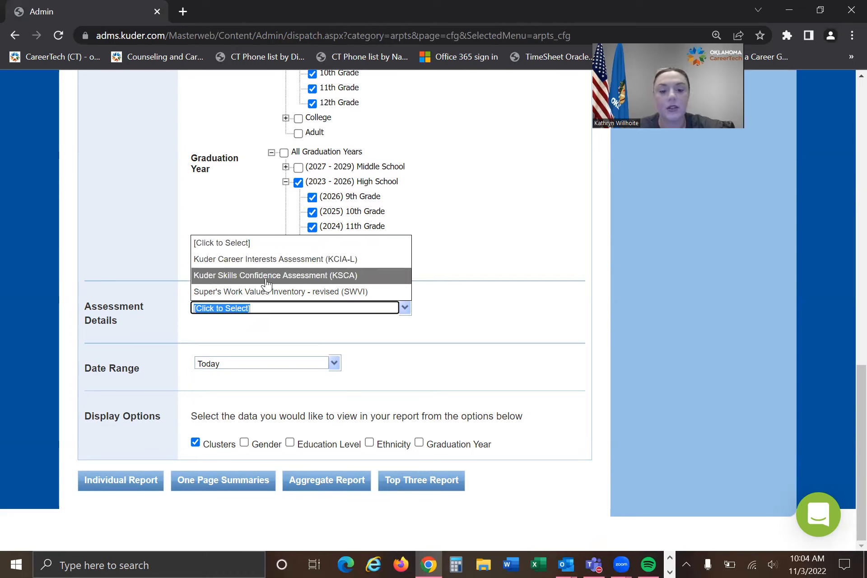
click(277, 259)
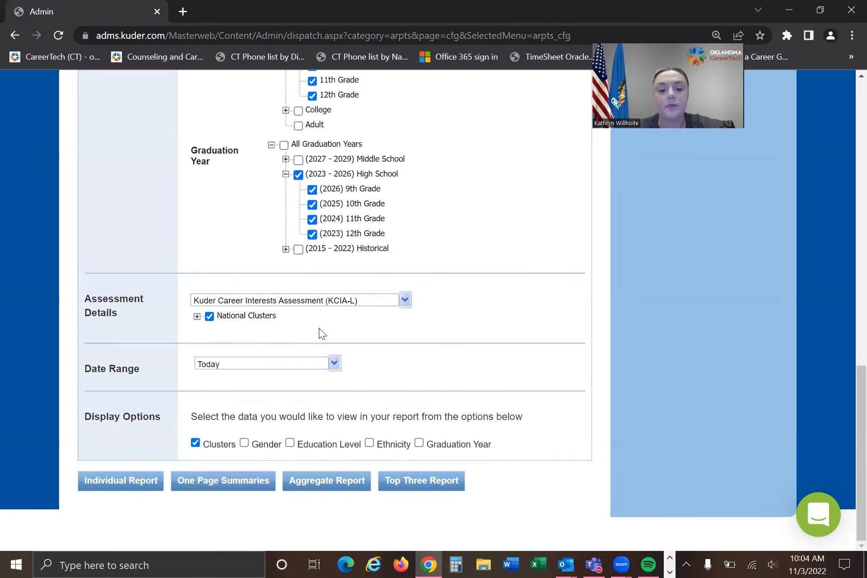
click(271, 365)
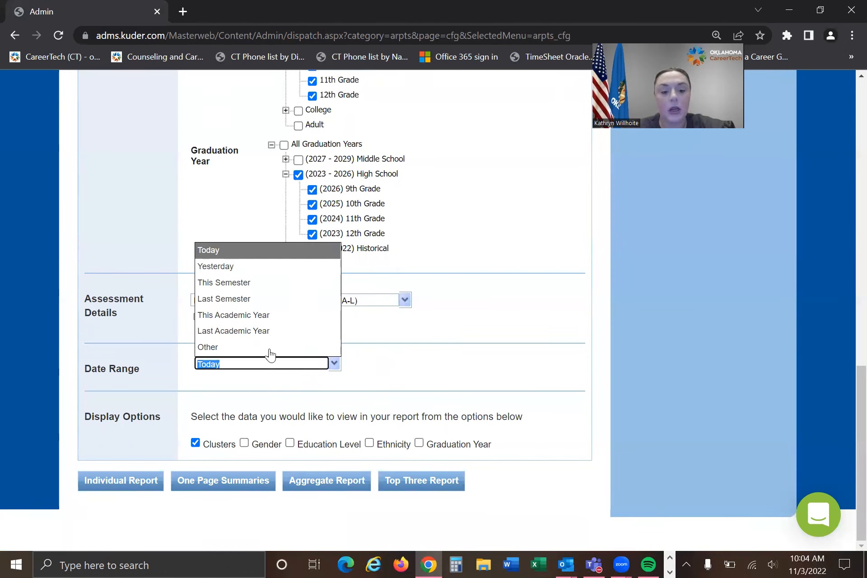
click(230, 316)
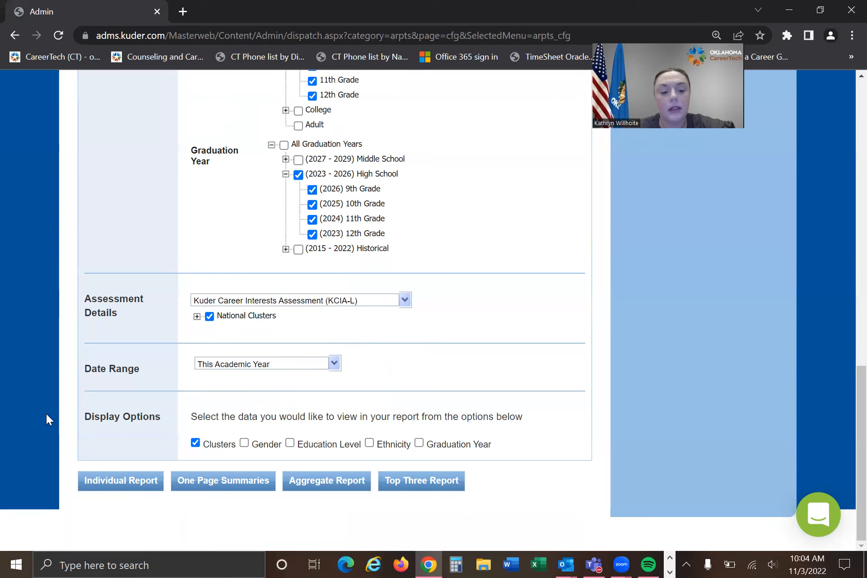
Include Gender, Education Level, Ethnicity and Graduation Year, and generate One Page Summaries.
click(270, 447)
click(329, 445)
click(369, 443)
click(418, 444)
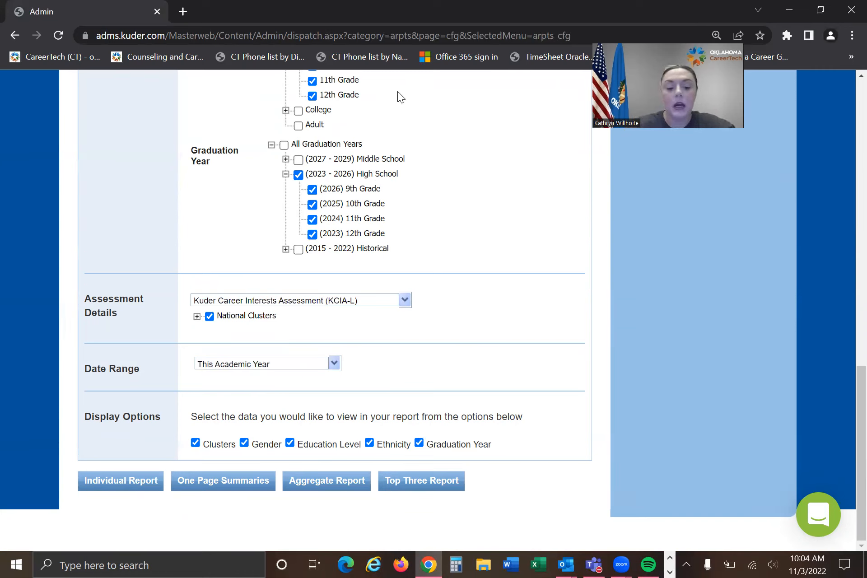
click(200, 483)
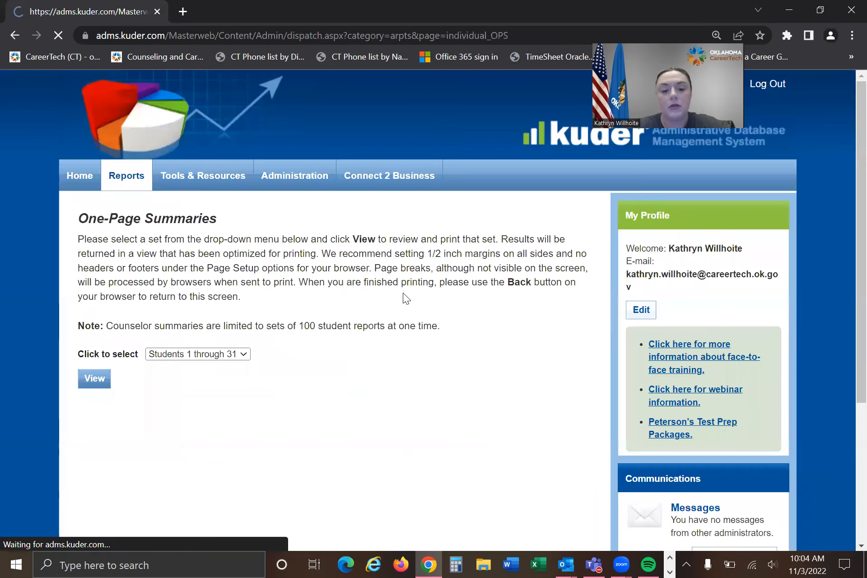
Keep Students 1 through 31 selected and view their one-page summaries in a new tab.
scroll(172, 239, down, 3)
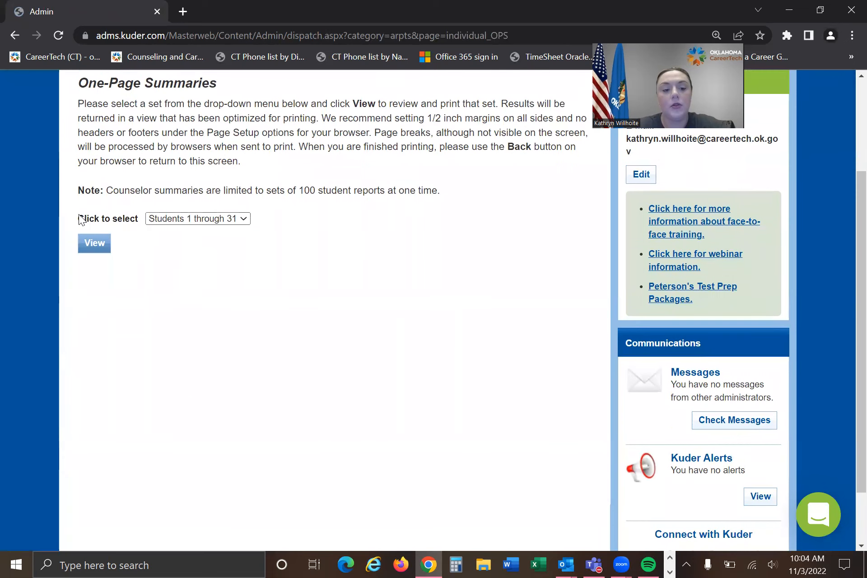
drag(106, 219, 145, 218)
click(174, 219)
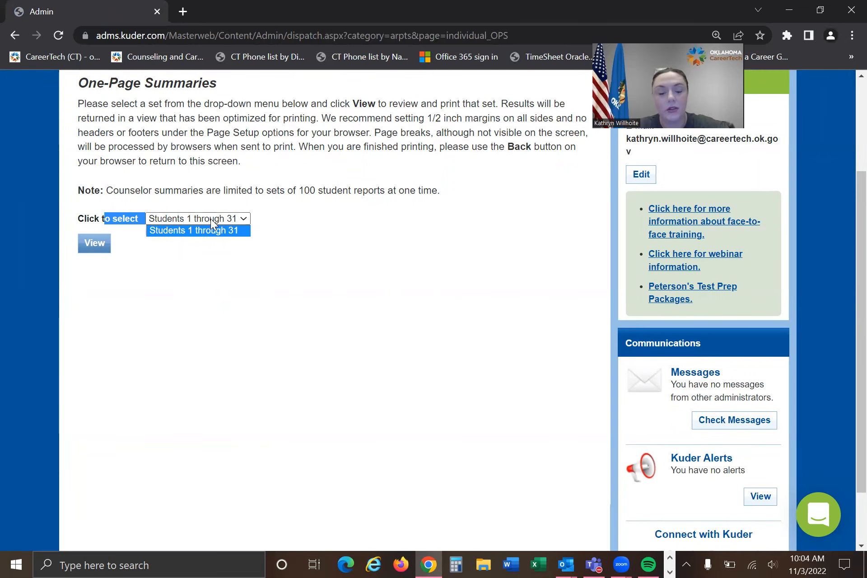
click(210, 218)
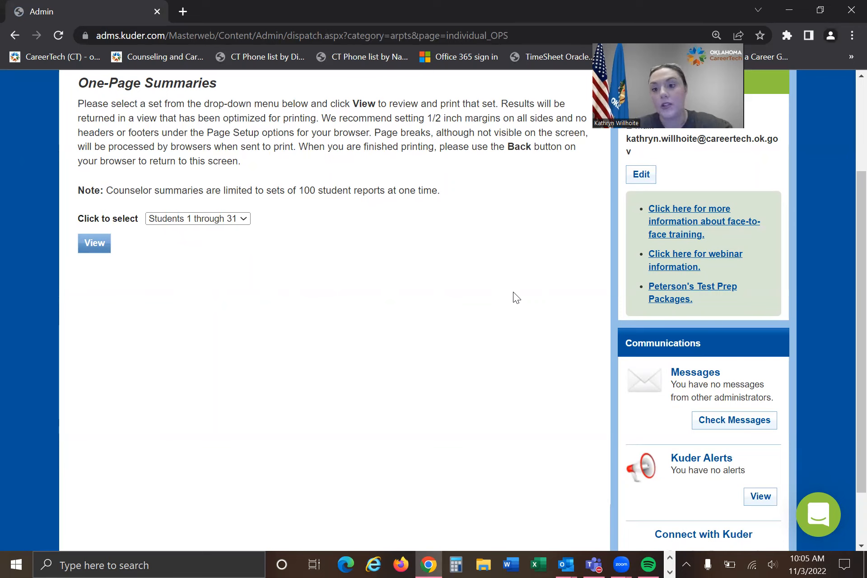
click(231, 219)
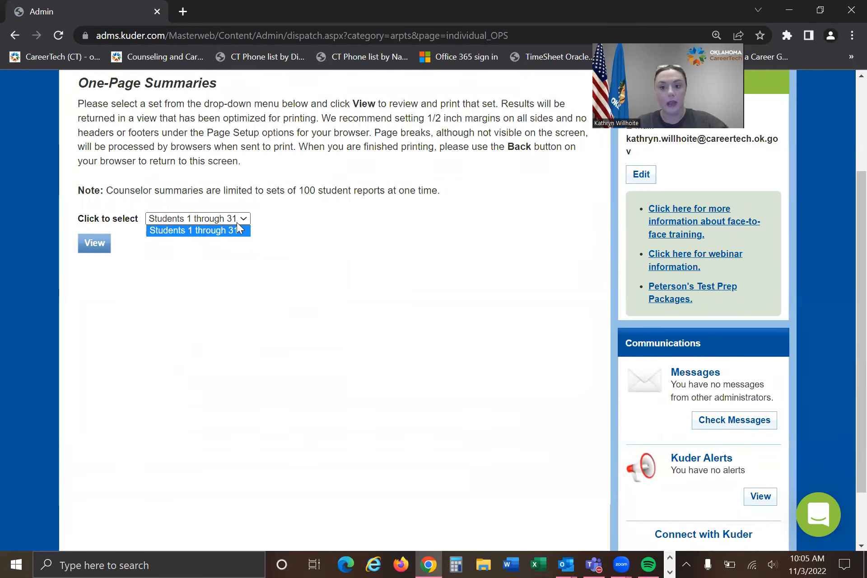
click(387, 294)
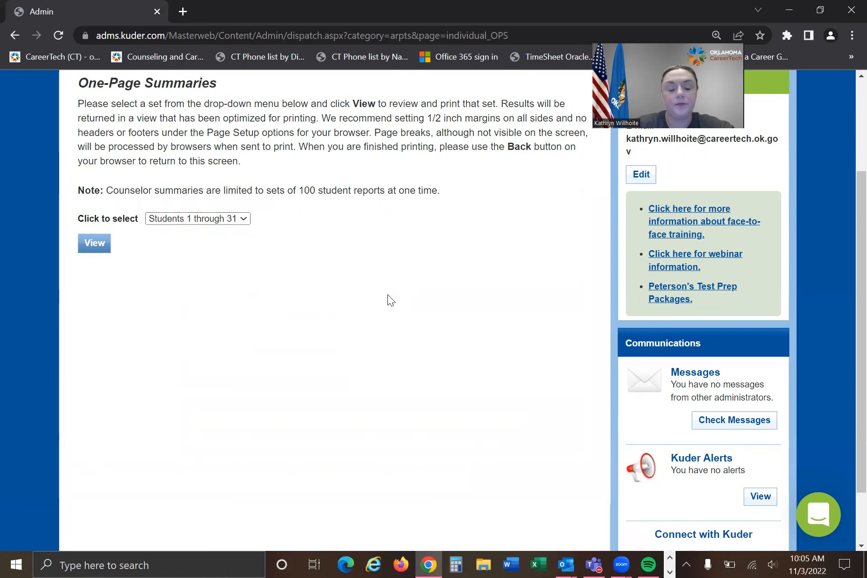
click(91, 245)
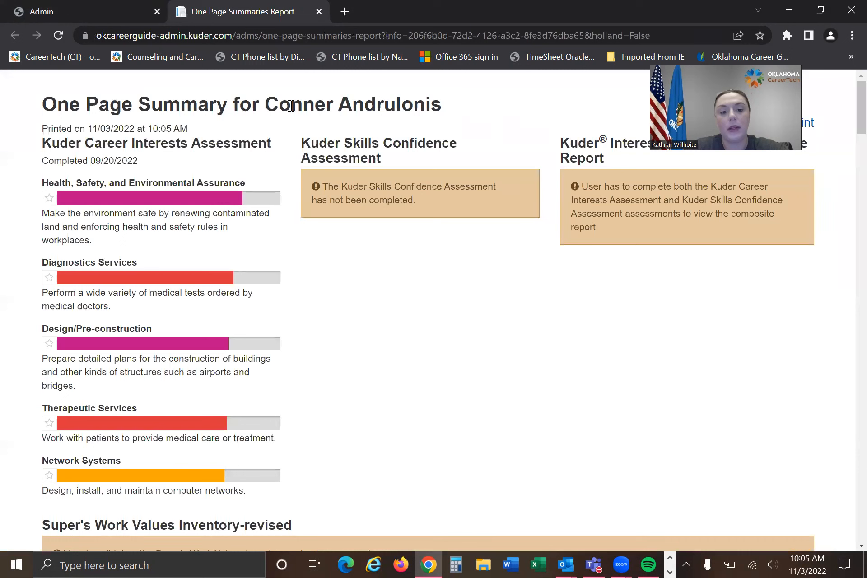
drag(266, 103, 326, 103)
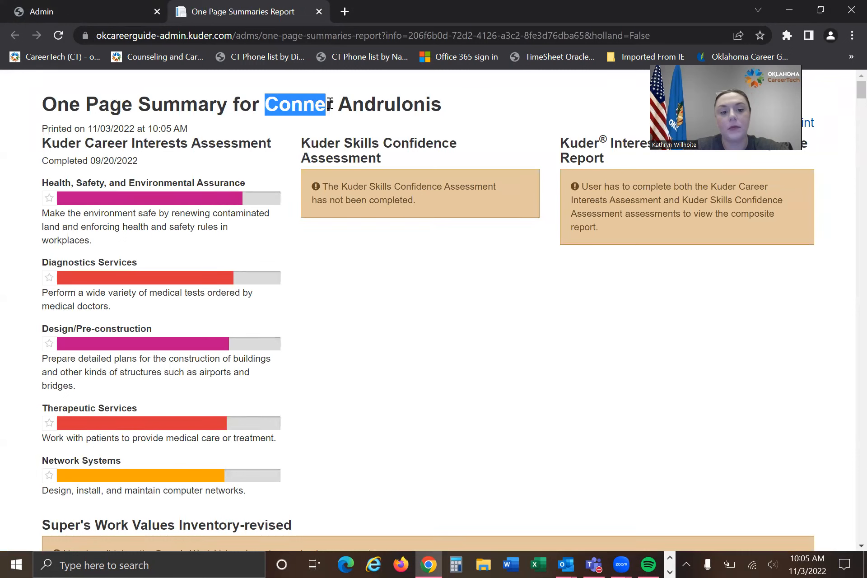
drag(91, 161, 146, 165)
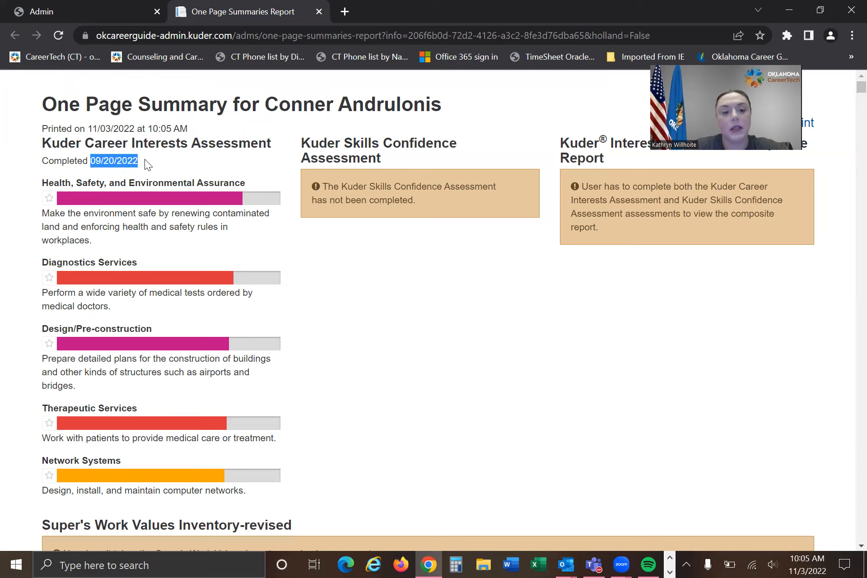
click(145, 160)
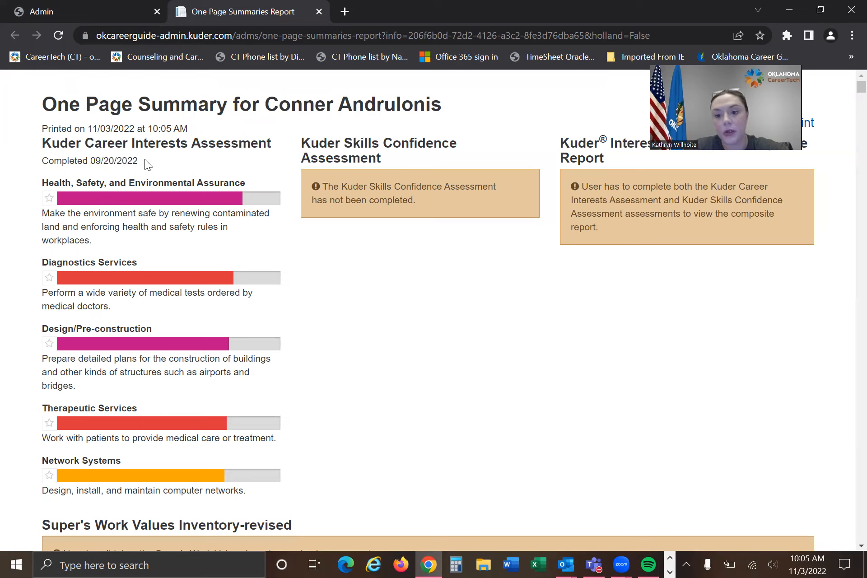
drag(311, 144, 359, 147)
click(360, 146)
scroll(360, 147, down, 5)
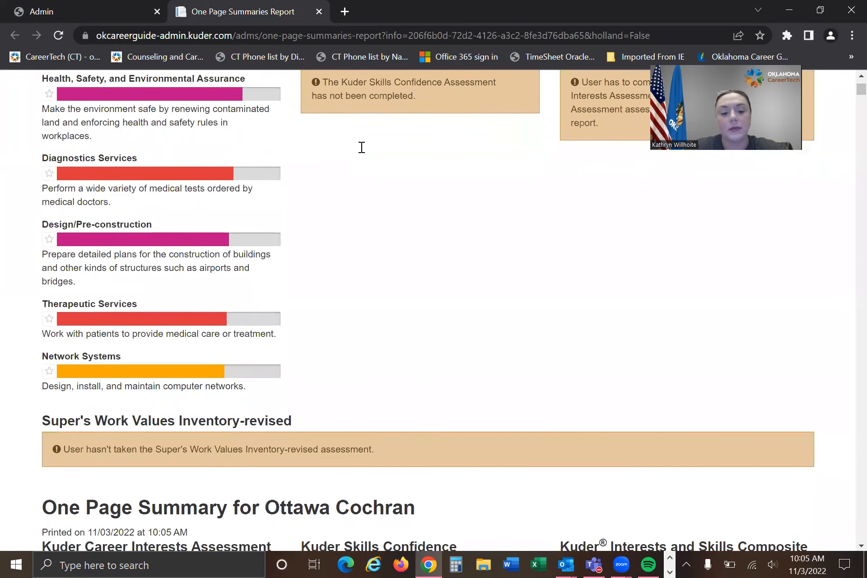
drag(109, 322, 156, 322)
click(156, 321)
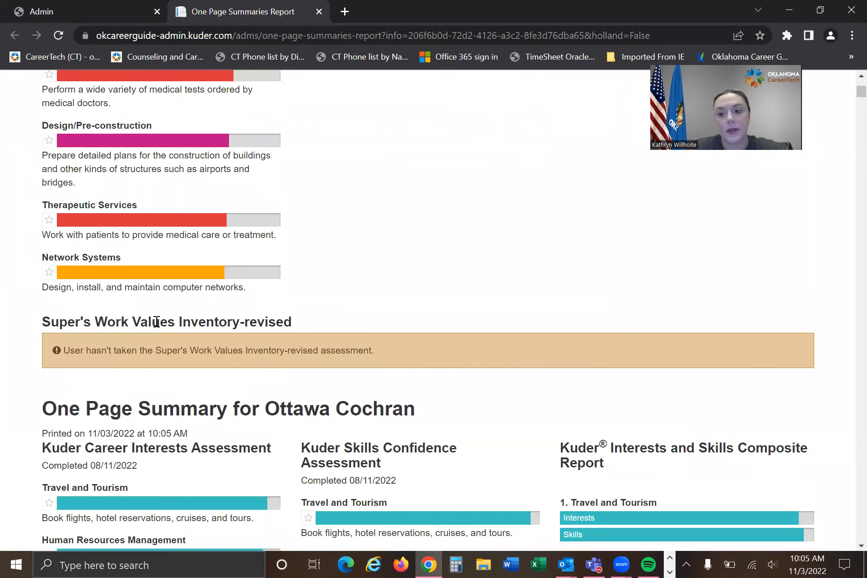
scroll(224, 274, up, 5)
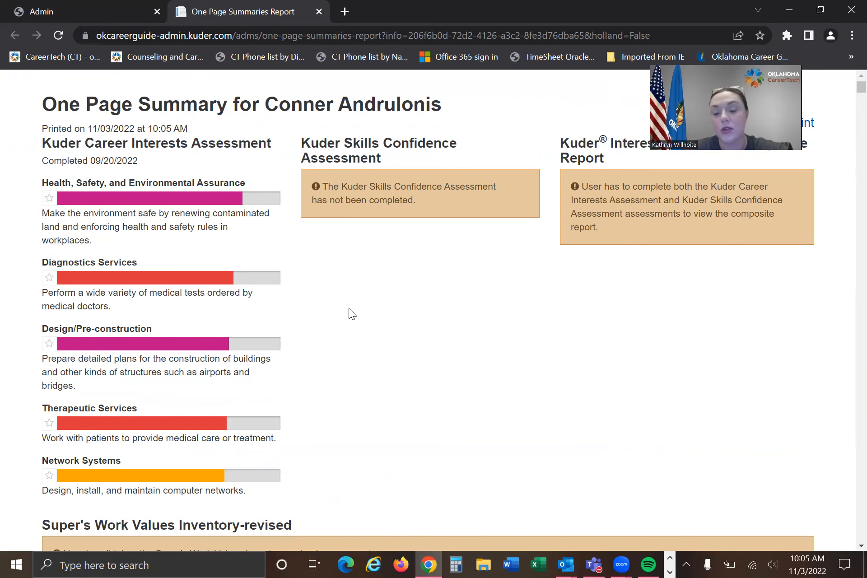
scroll(348, 311, down, 2)
scroll(333, 328, down, 2)
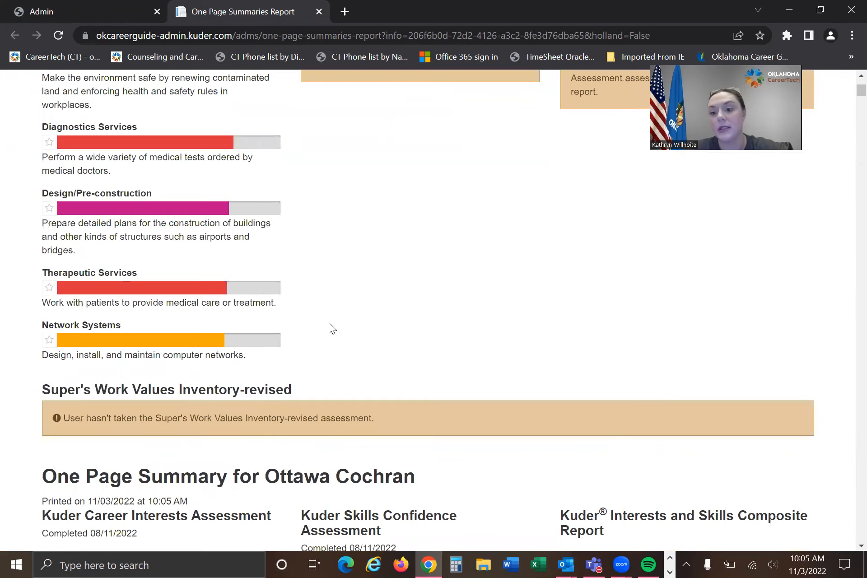
scroll(337, 263, down, 1)
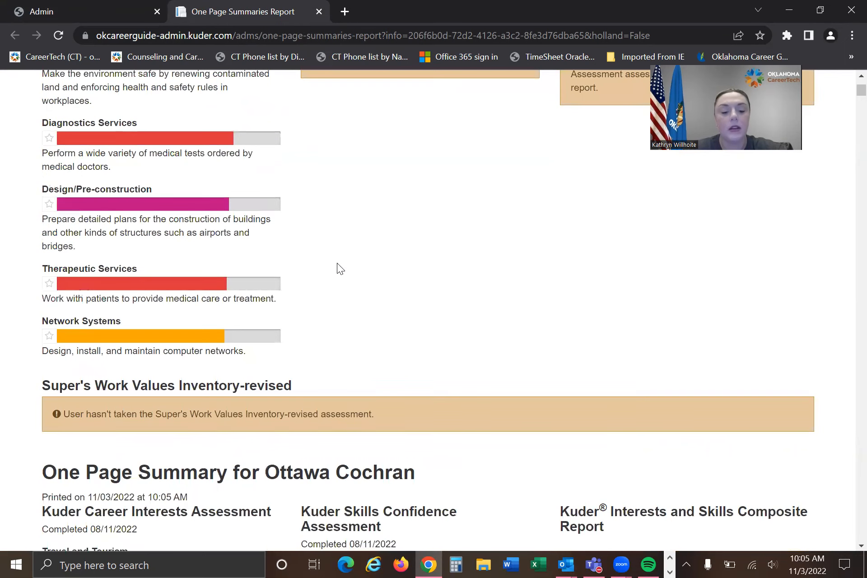
scroll(337, 263, down, 3)
scroll(337, 264, down, 4)
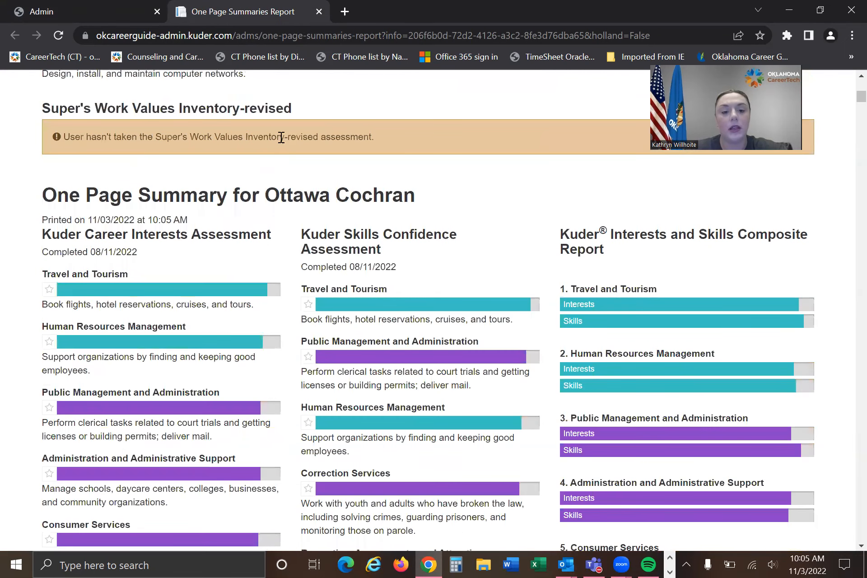
scroll(281, 137, down, 2)
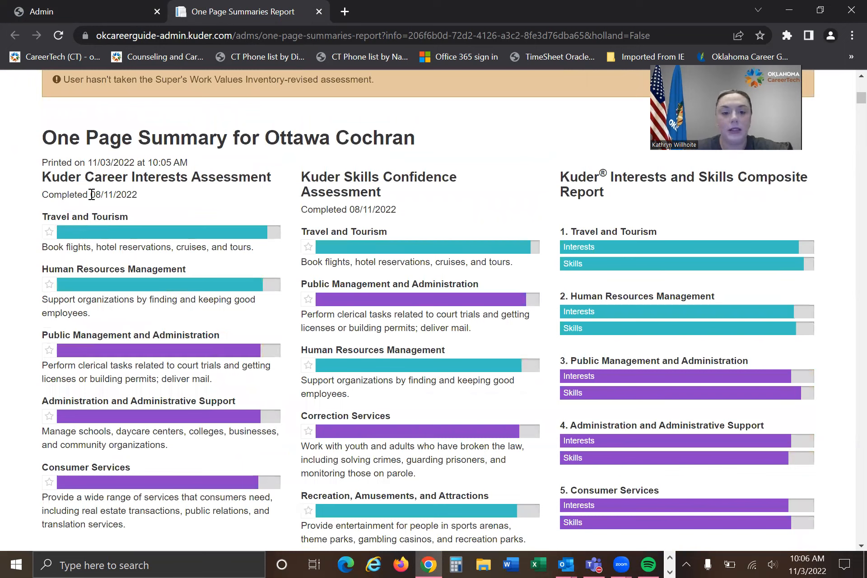
drag(91, 195, 147, 198)
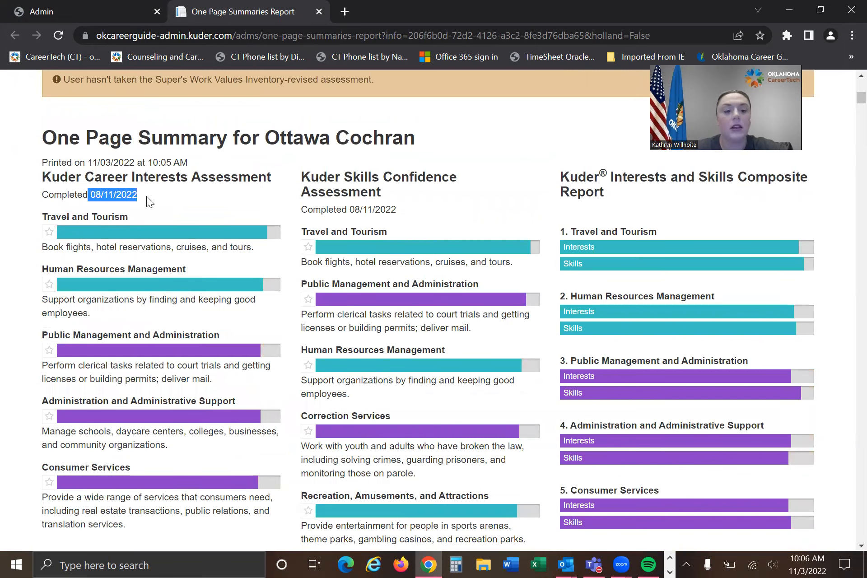
click(146, 196)
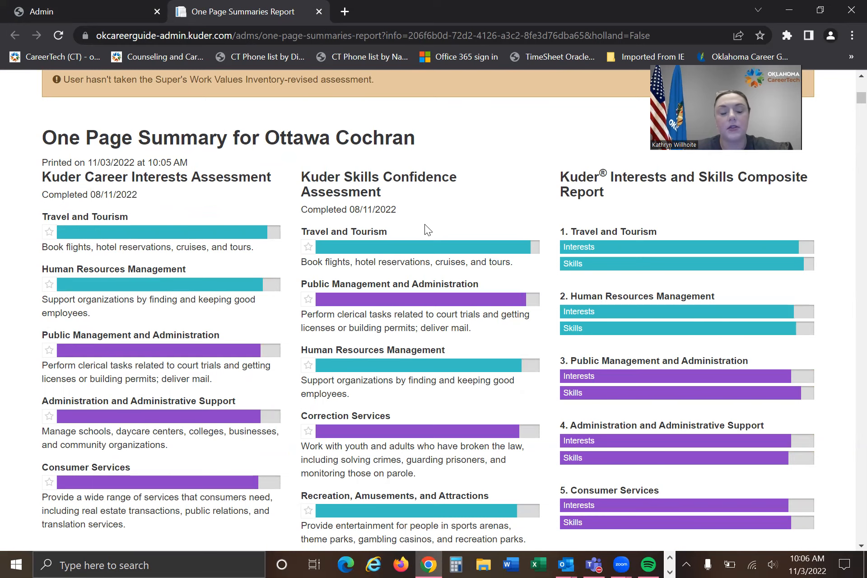
scroll(423, 221, down, 2)
scroll(102, 316, down, 3)
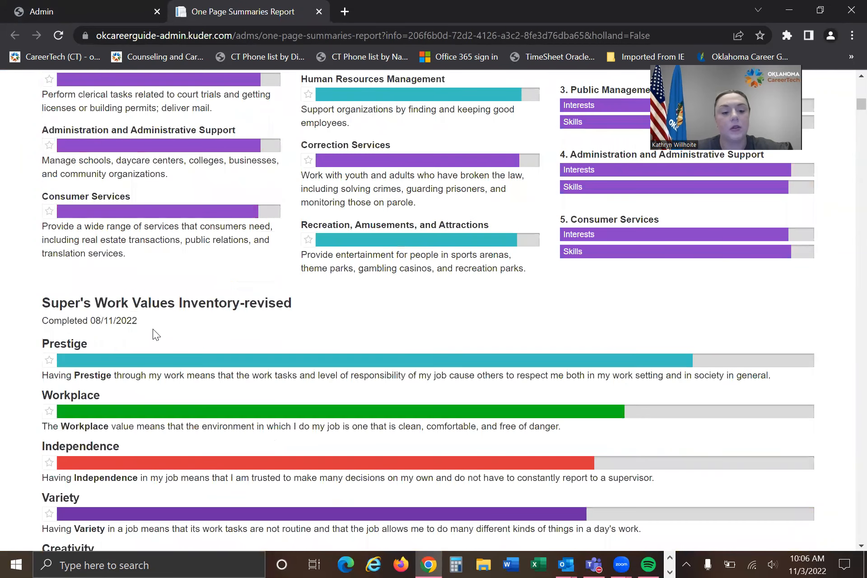
scroll(157, 325, up, 4)
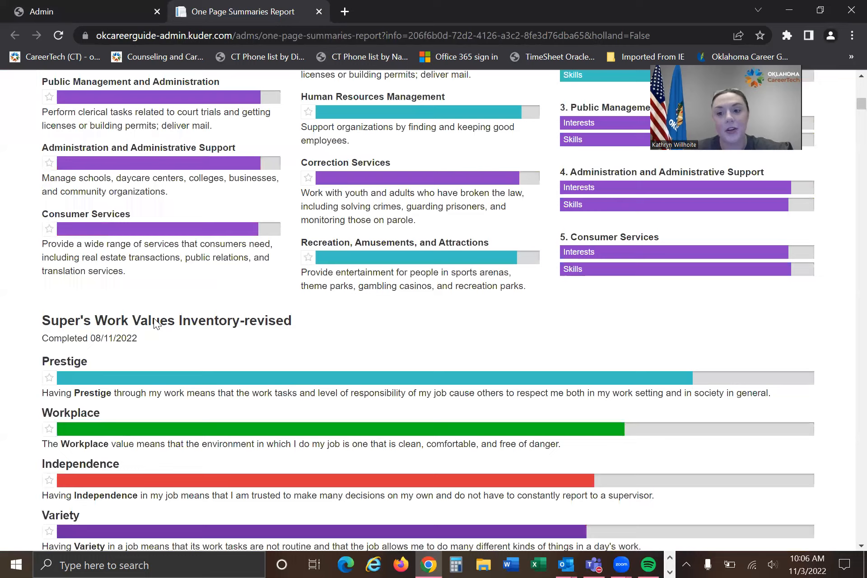
scroll(158, 321, down, 8)
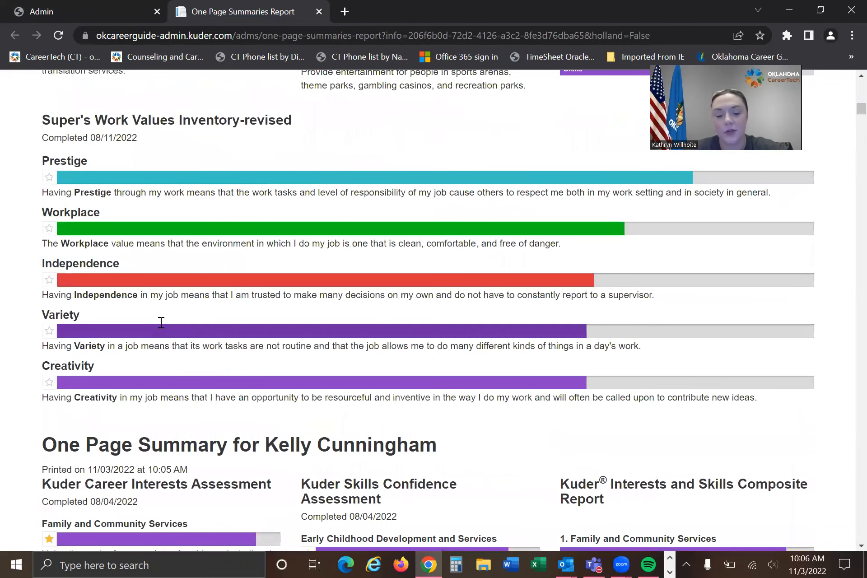
scroll(158, 323, down, 3)
scroll(206, 190, down, 2)
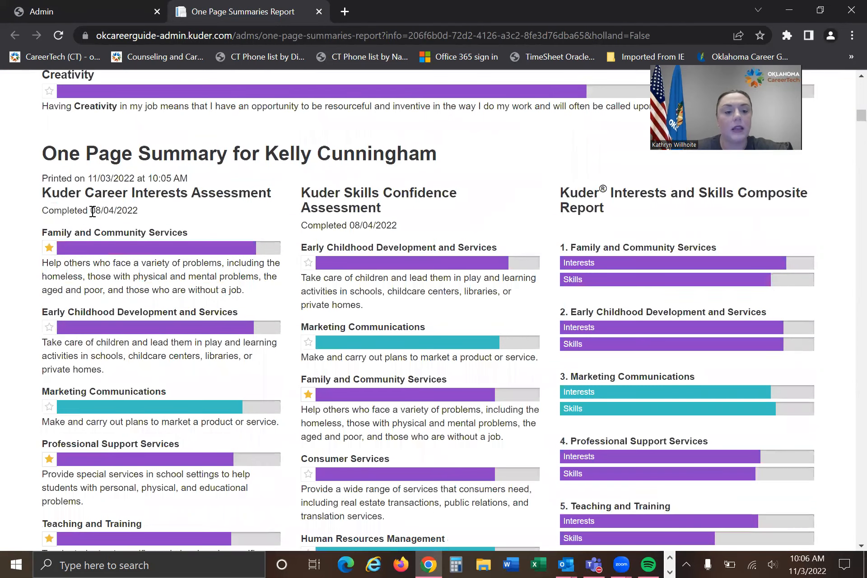
double_click(140, 211)
double_click(397, 228)
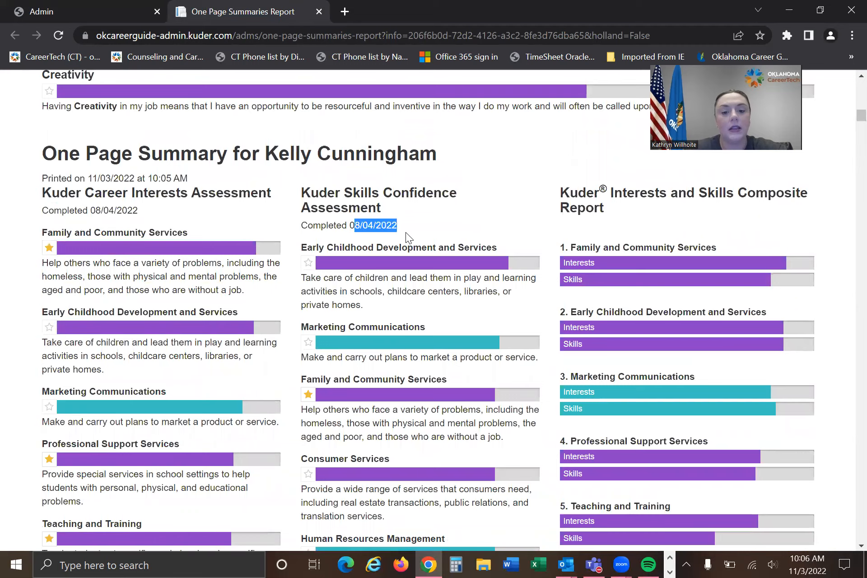
scroll(400, 235, down, 7)
drag(103, 299, 129, 296)
click(163, 298)
scroll(163, 299, down, 4)
scroll(162, 299, up, 14)
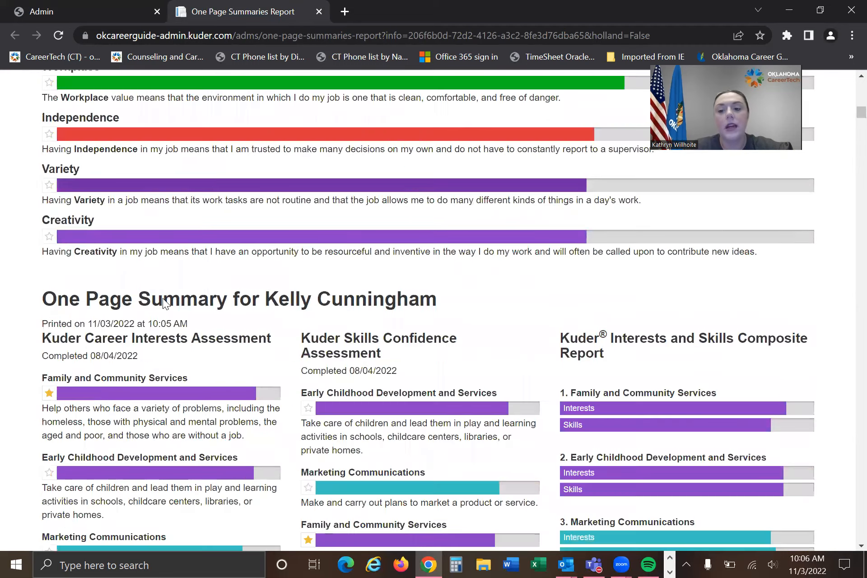
scroll(165, 303, up, 20)
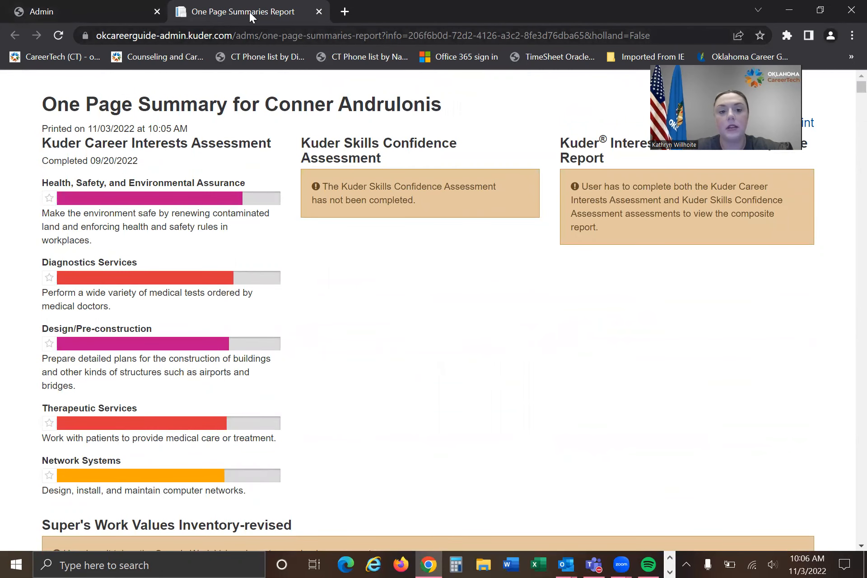
mouse_move(96, 14)
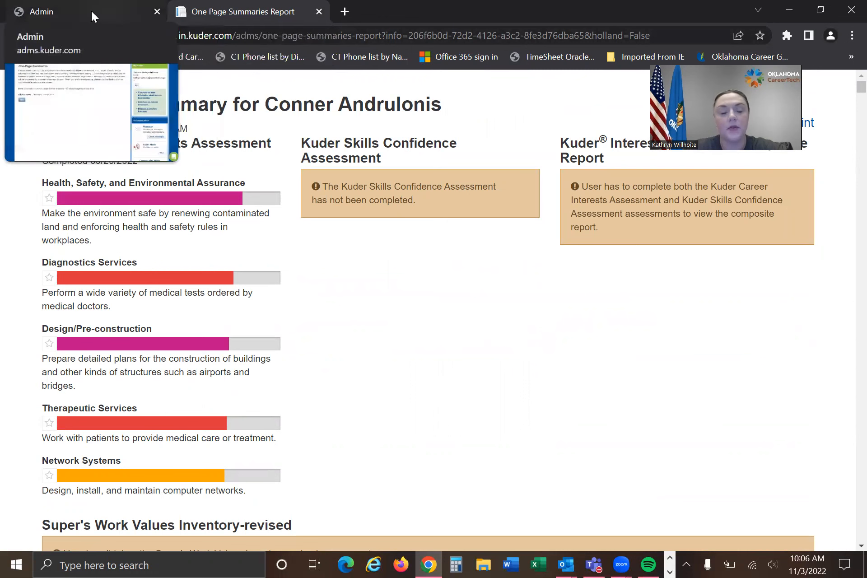
click(92, 11)
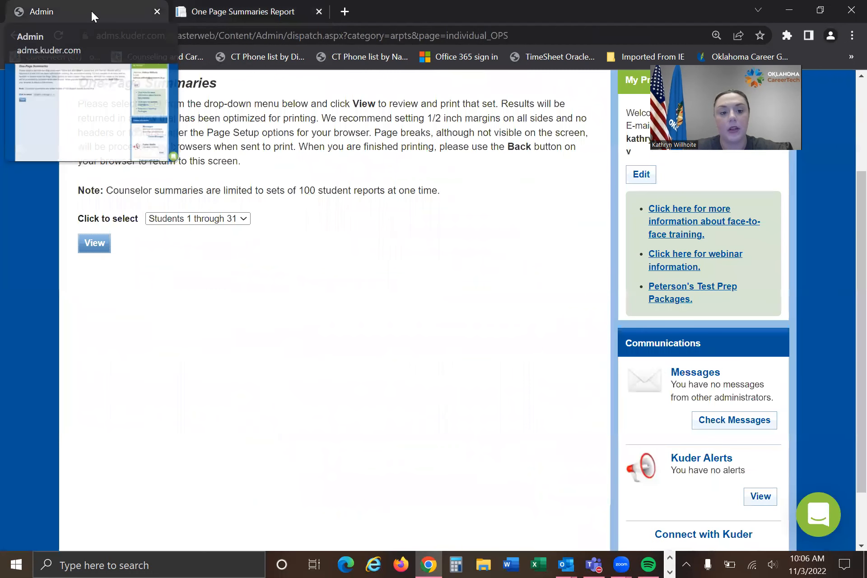
click(180, 219)
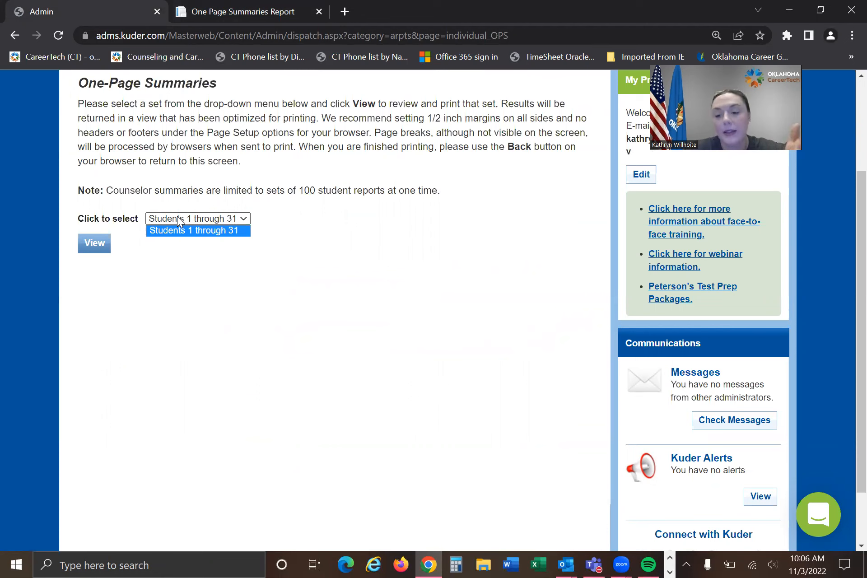
click(167, 267)
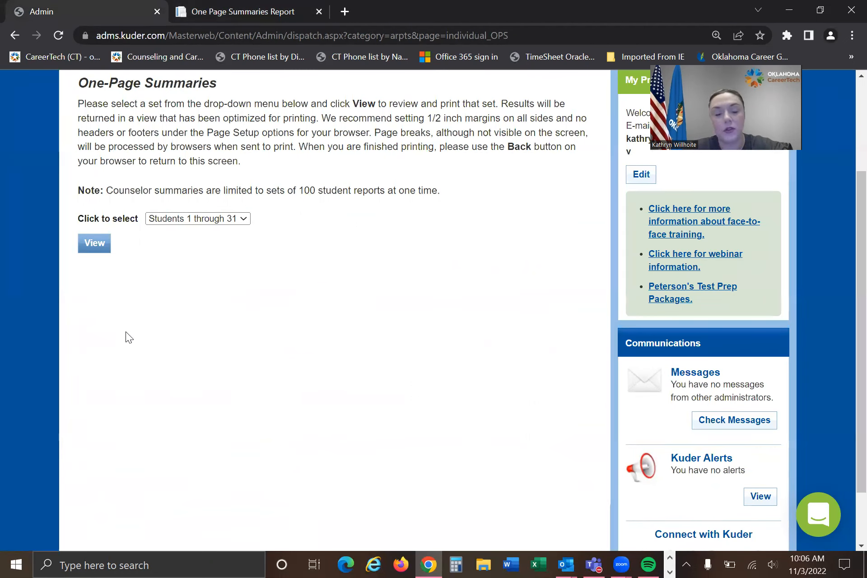
click(245, 12)
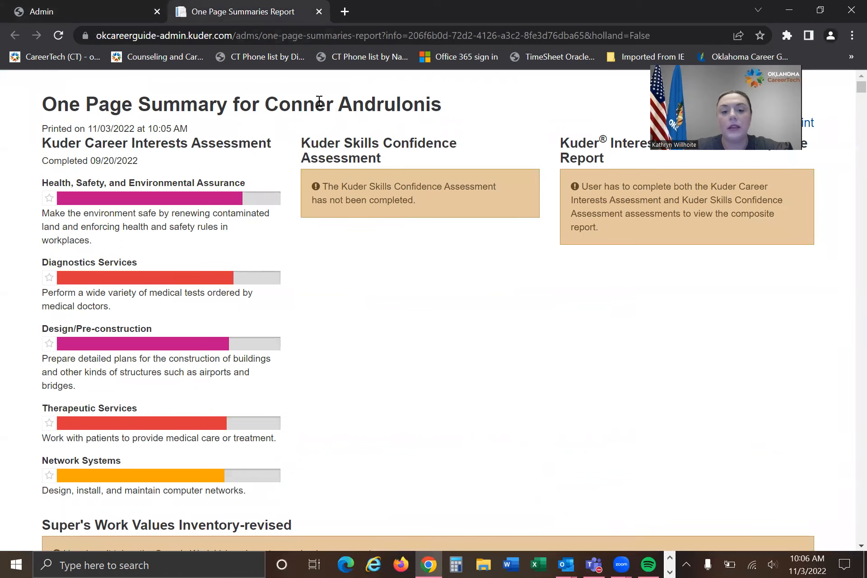
drag(265, 107, 364, 113)
click(365, 113)
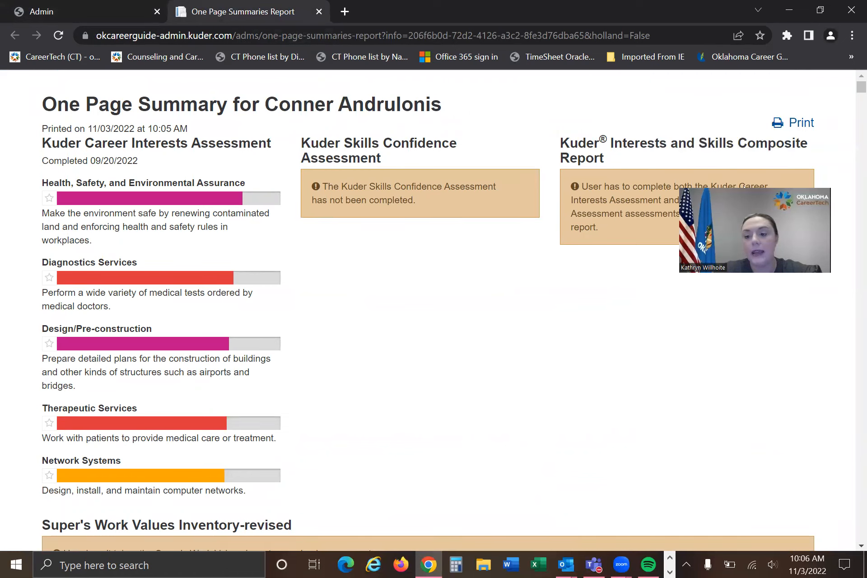
Set up printing of the 31-page summaries report, switching the destination from a network printer to Save as PDF.
click(800, 128)
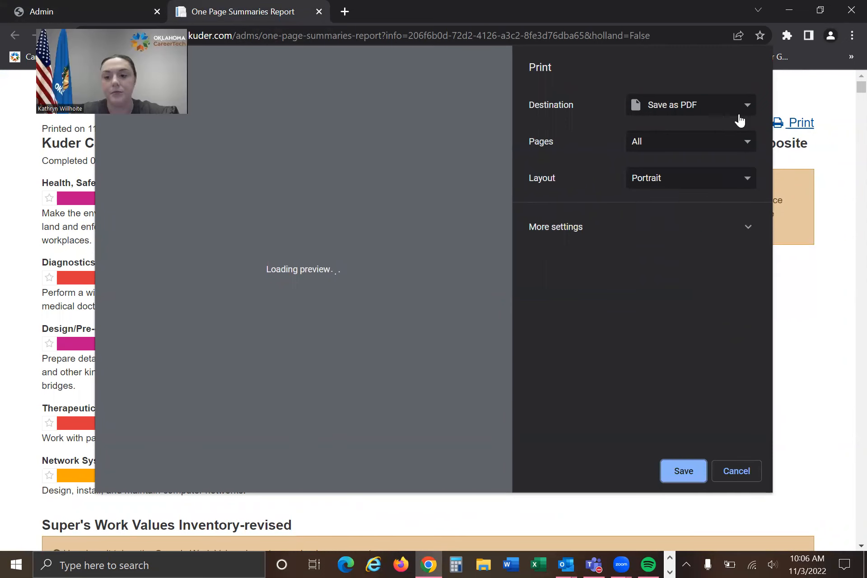
click(699, 109)
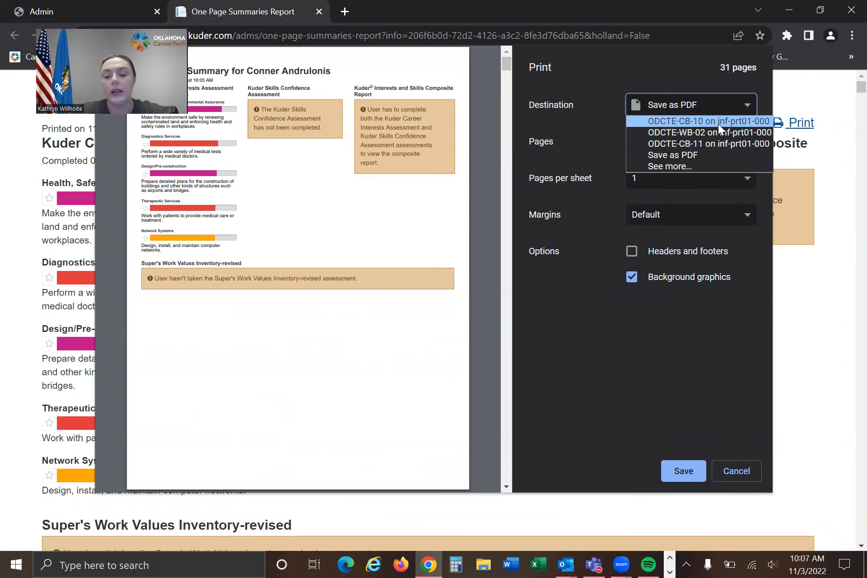
click(723, 142)
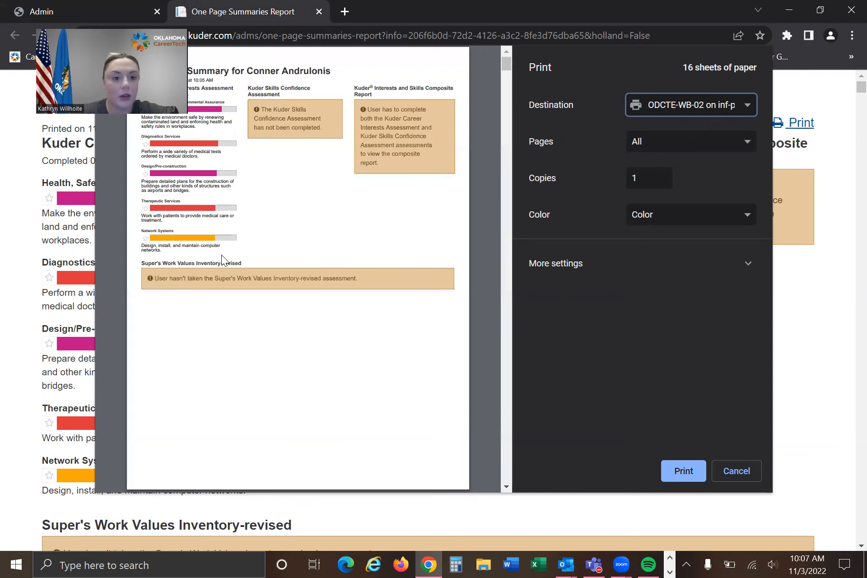
scroll(238, 248, down, 5)
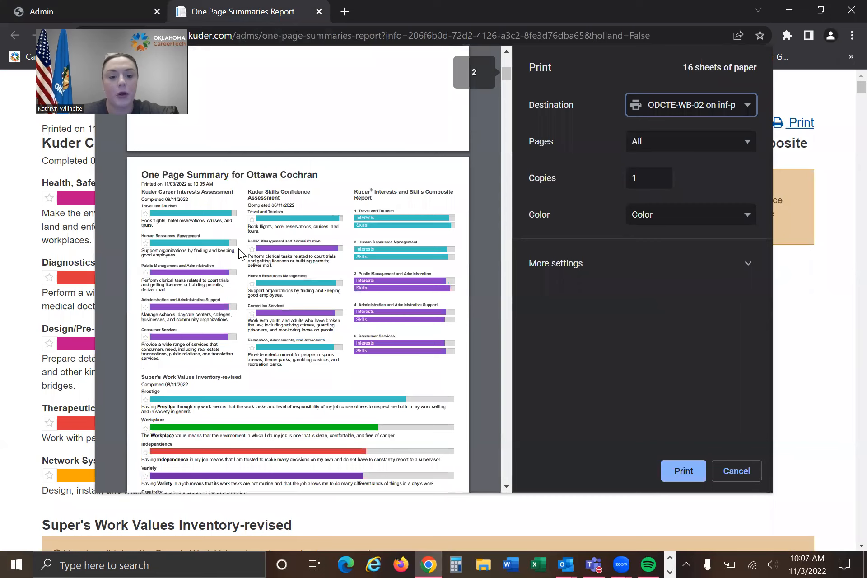
scroll(239, 248, down, 10)
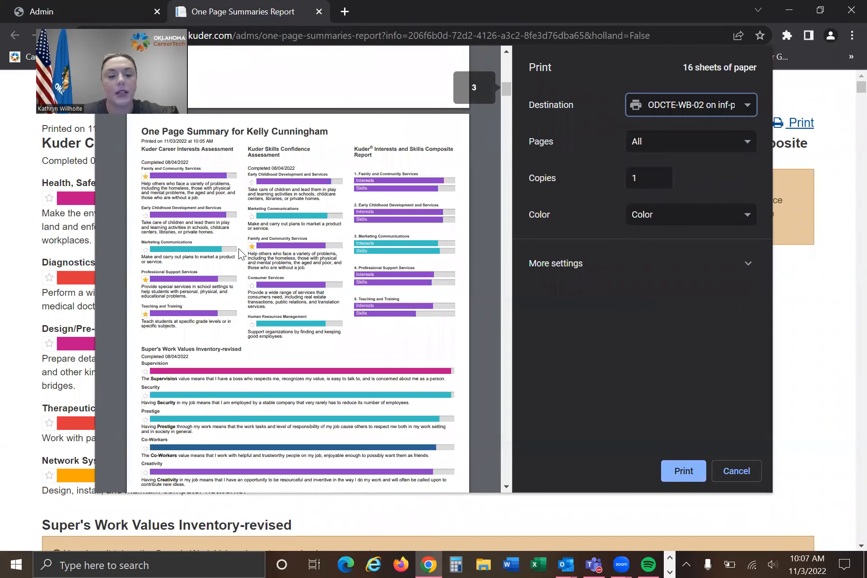
scroll(239, 248, down, 2)
scroll(238, 248, up, 15)
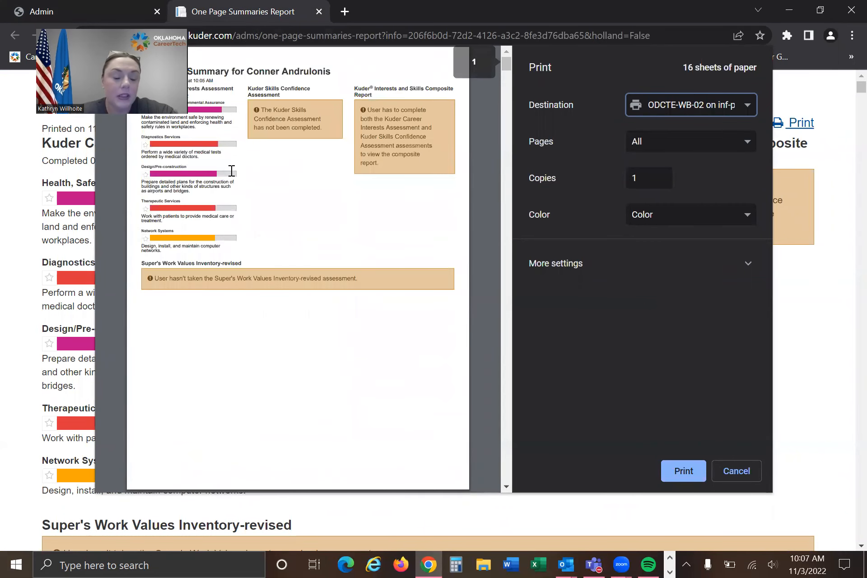
click(680, 108)
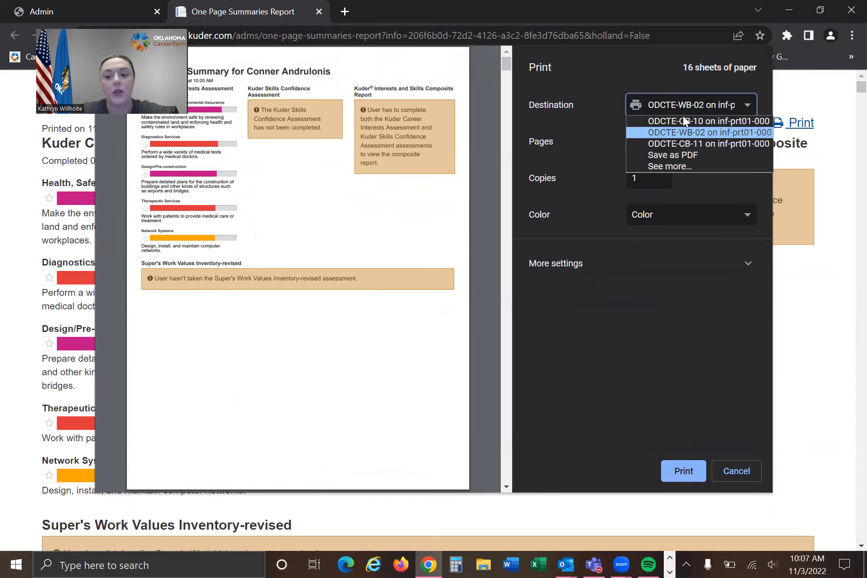
click(696, 153)
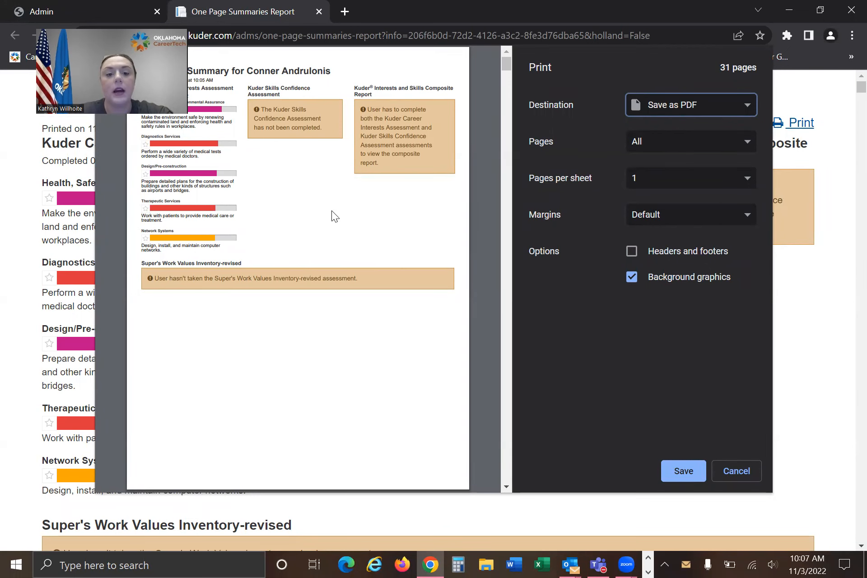
Turn Background graphics off and back on, review the preview pages, then cancel printing.
click(670, 278)
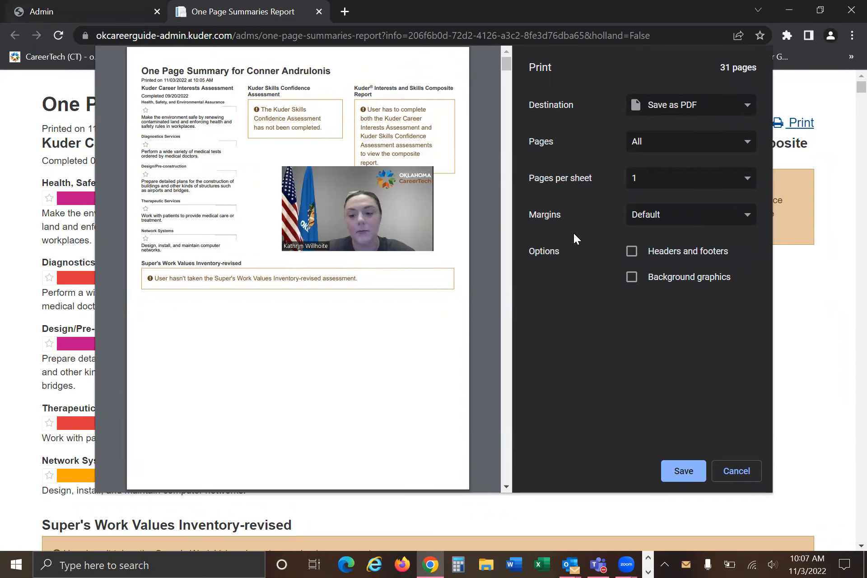
click(631, 278)
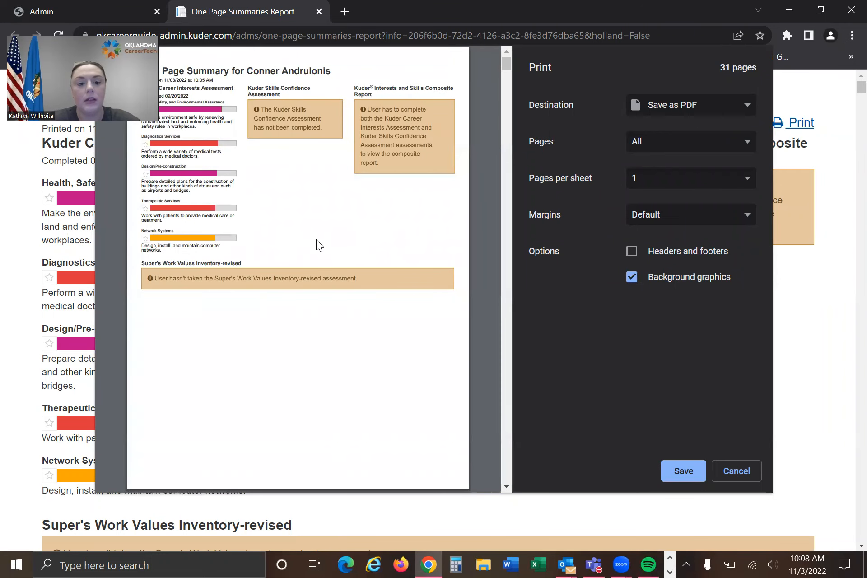
scroll(316, 243, down, 10)
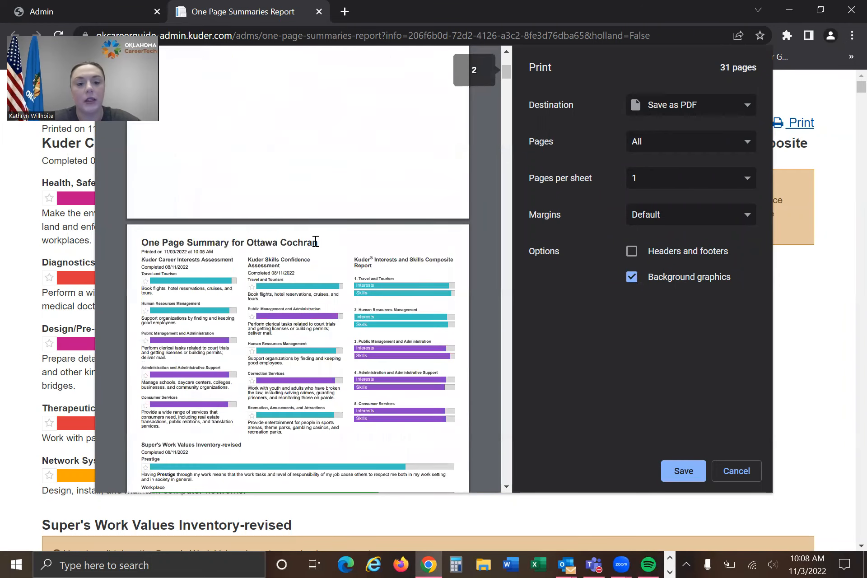
scroll(316, 242, down, 5)
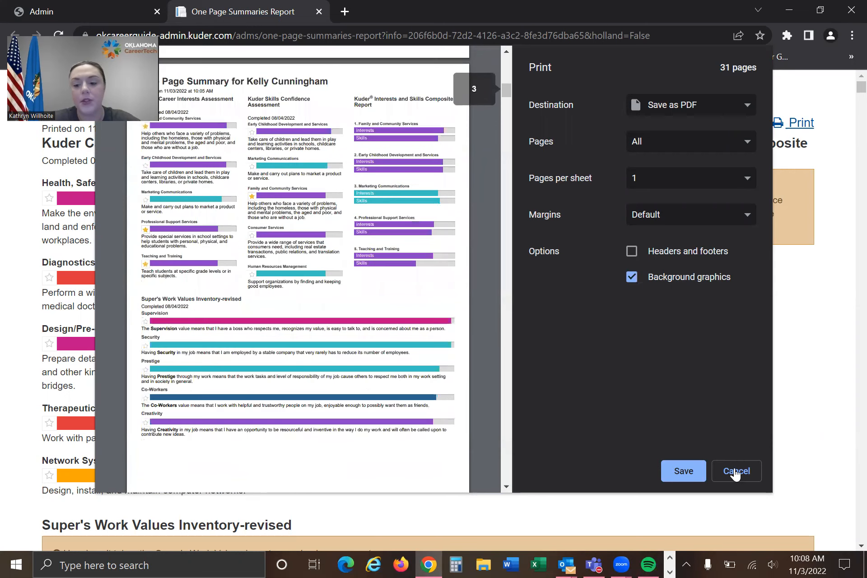
click(736, 471)
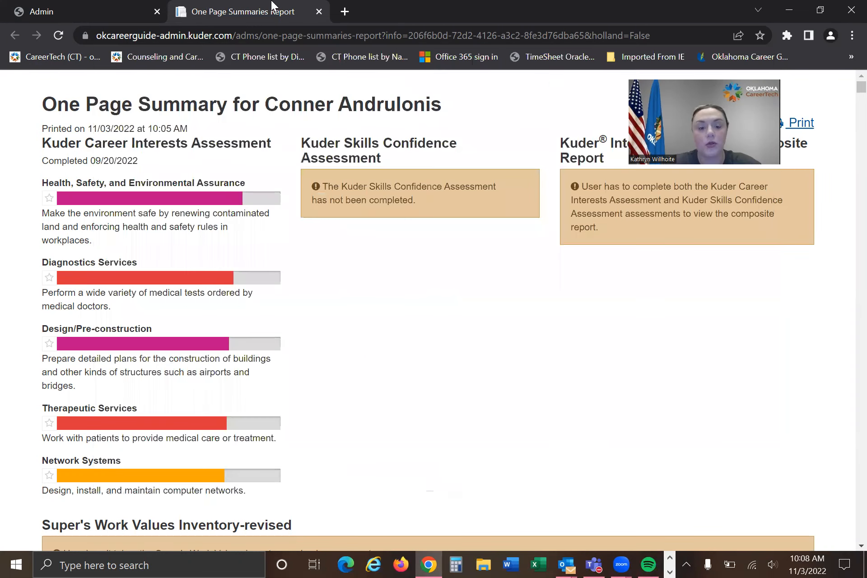
Close the One Page Summaries Report tab and scroll to the top of the One-Page Summaries page.
click(318, 11)
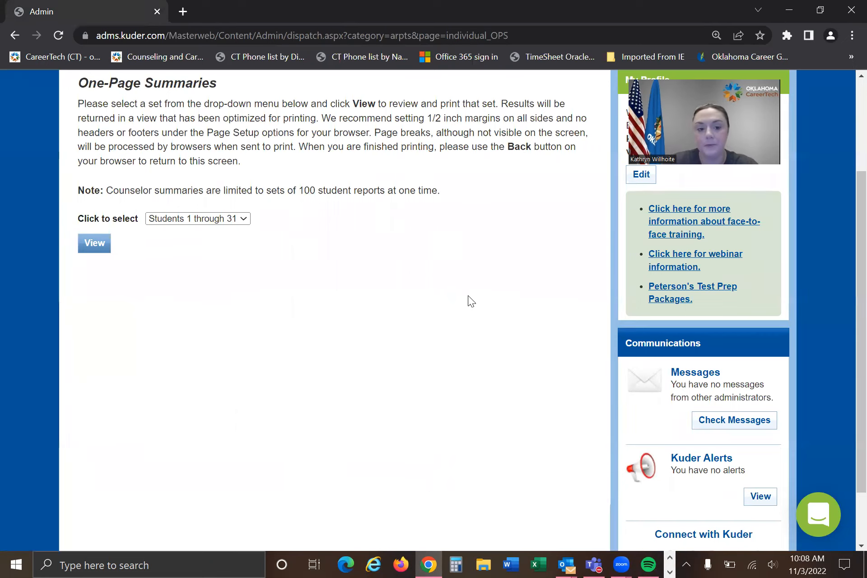
scroll(443, 223, up, 1)
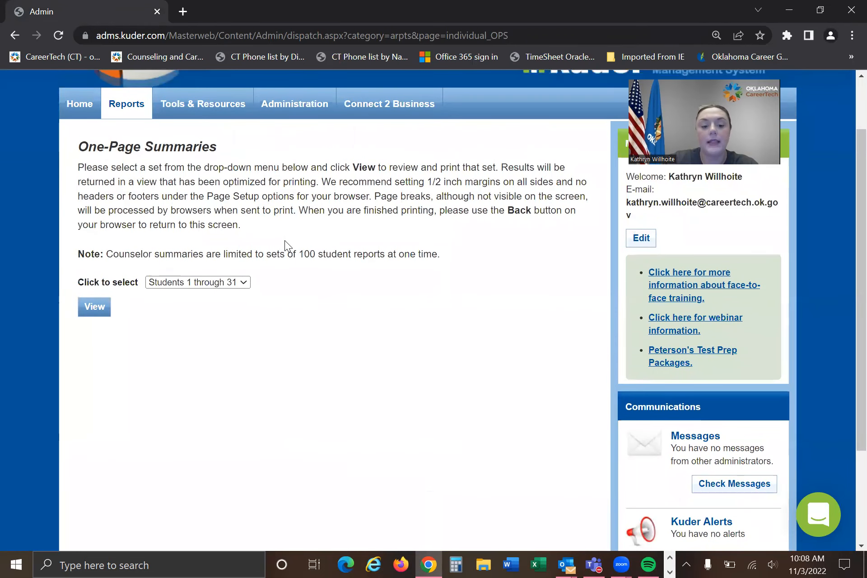
scroll(284, 244, up, 1)
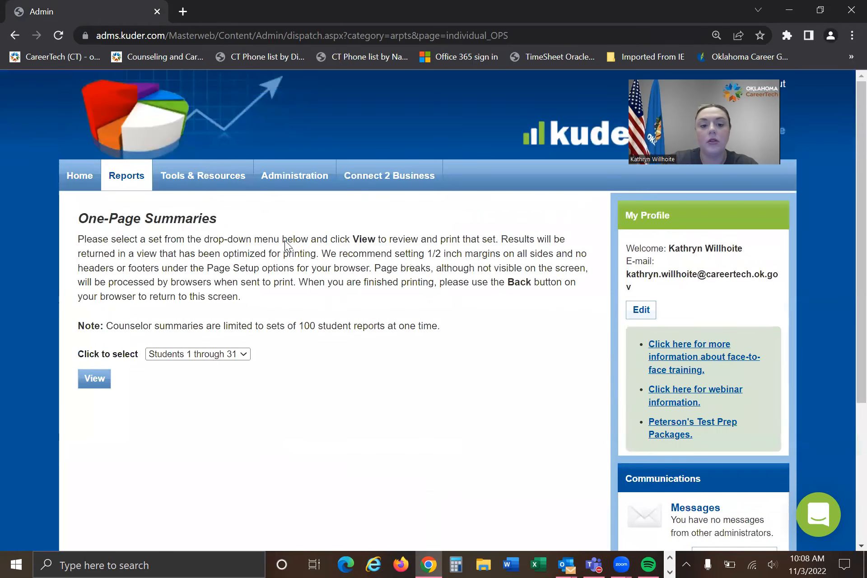
Go back to the Core Reports Advanced Options form with KCIA-L and This Academic Year retained.
click(16, 37)
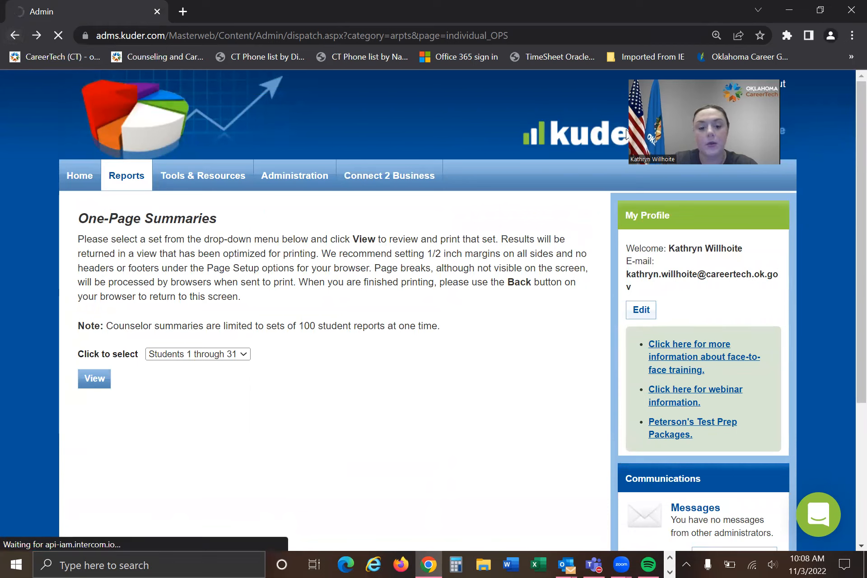
scroll(227, 298, up, 5)
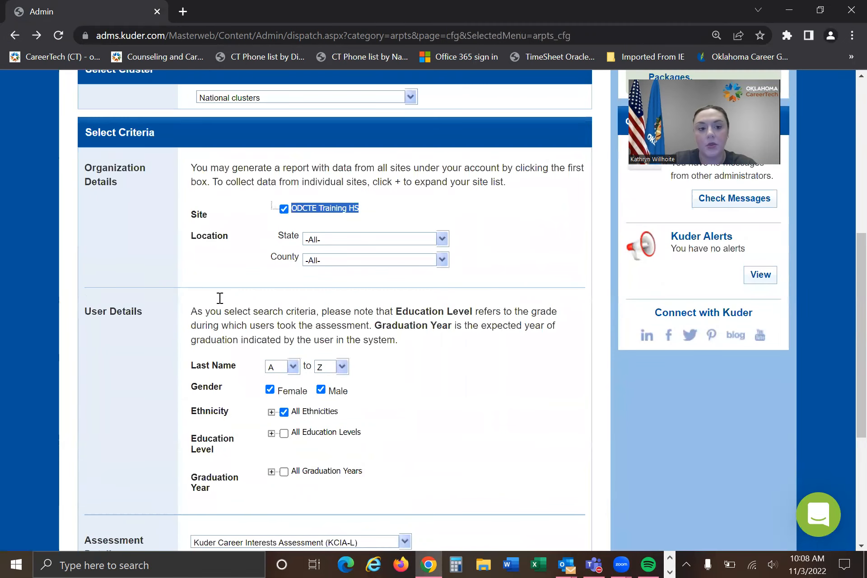
scroll(218, 297, up, 2)
scroll(219, 298, down, 7)
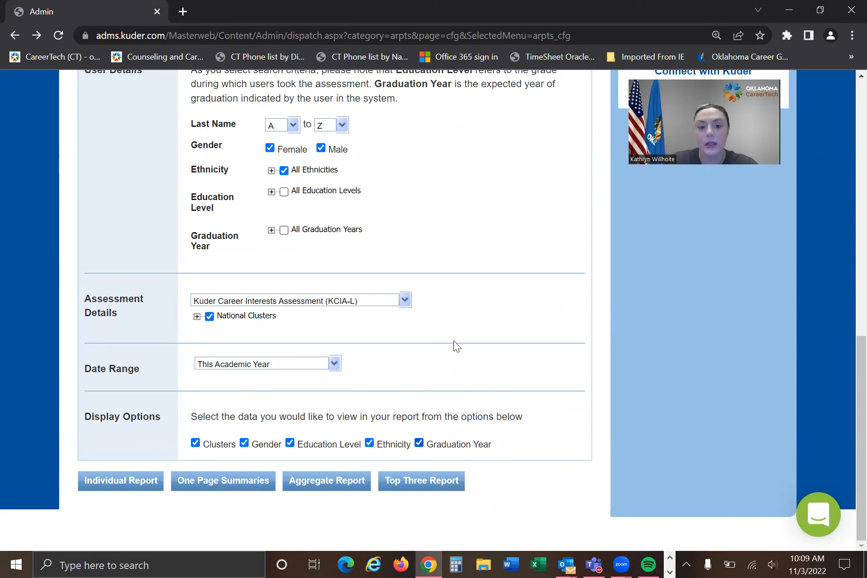
scroll(428, 113, up, 3)
Under Graduation Year, include (2023 - 2026) High School and expand its individual grade years.
click(272, 366)
click(298, 395)
click(285, 394)
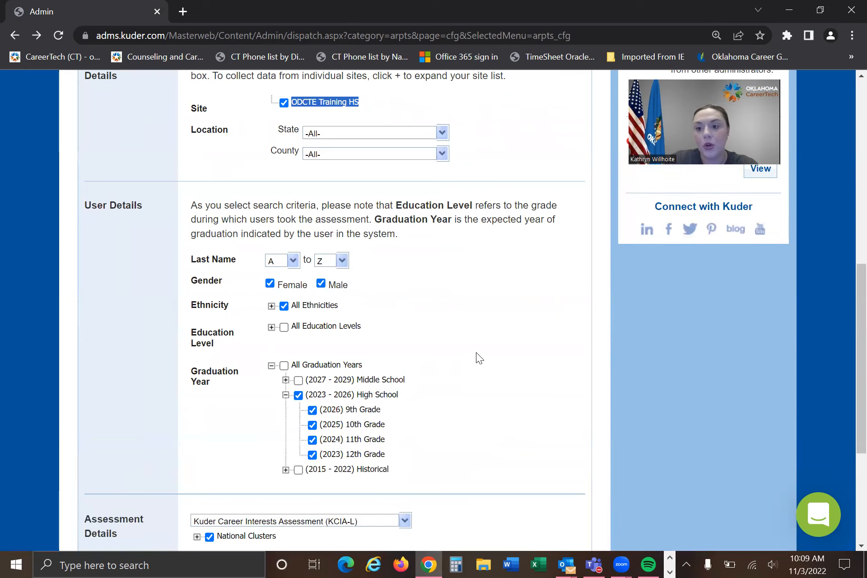
scroll(477, 352, down, 1)
scroll(346, 278, down, 3)
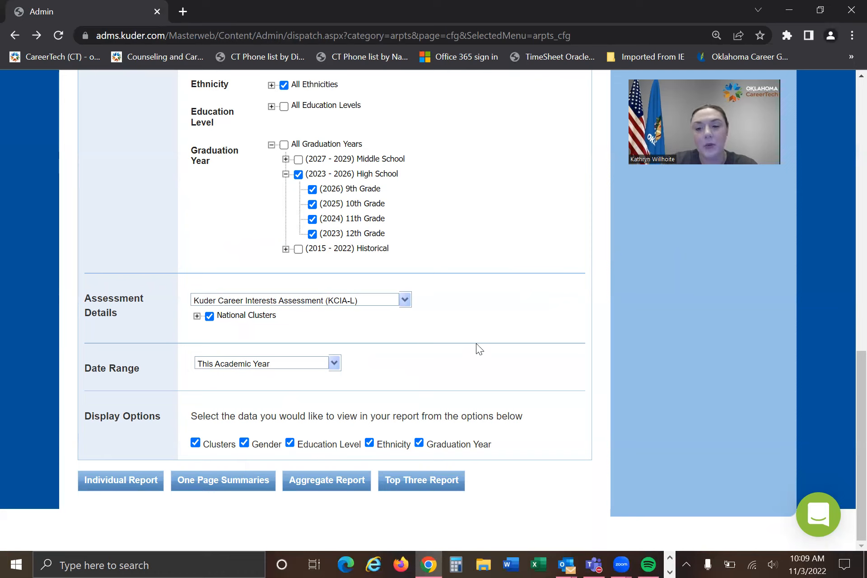
scroll(477, 346, up, 8)
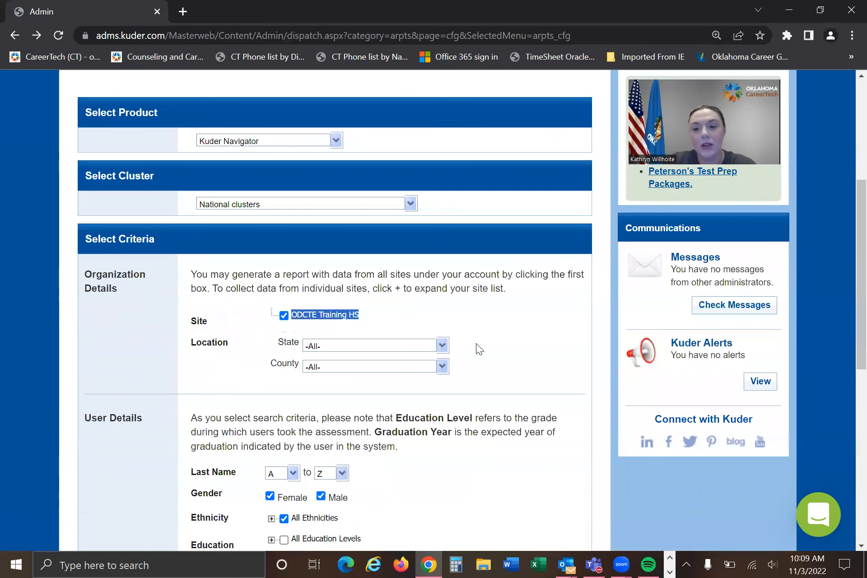
scroll(477, 348, up, 5)
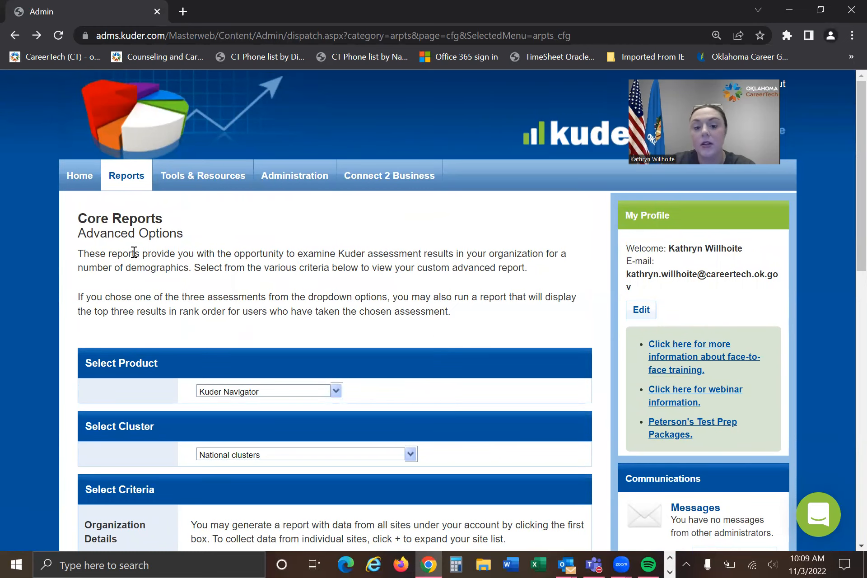
scroll(122, 255, down, 13)
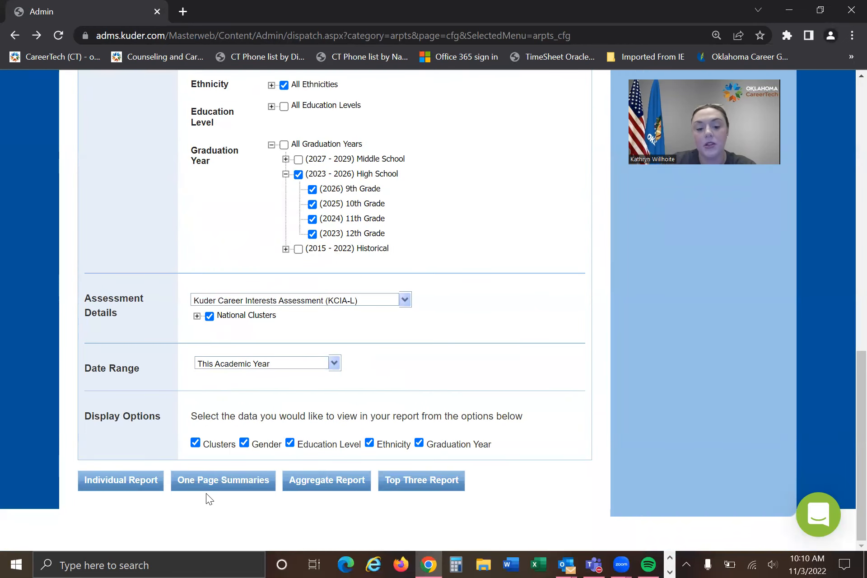
scroll(150, 384, up, 6)
scroll(150, 384, up, 8)
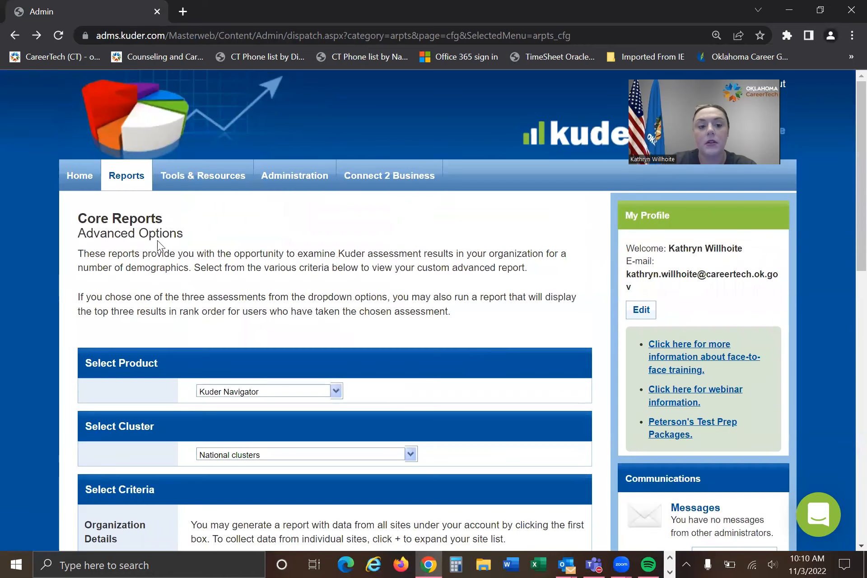
From the Reports tab, open the Additional Reports dashboard showing General Reports, Connect 2 Business and ICAP Oklahoma.
click(126, 177)
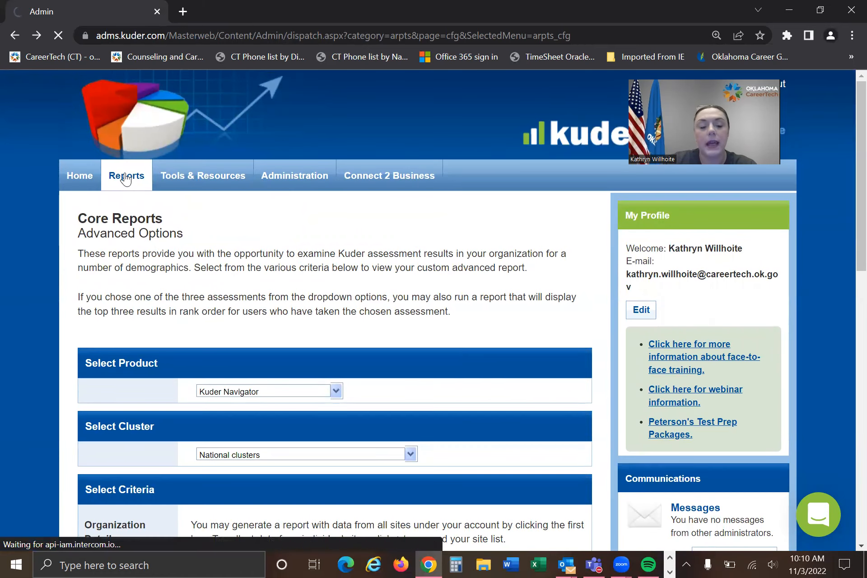
scroll(194, 384, down, 1)
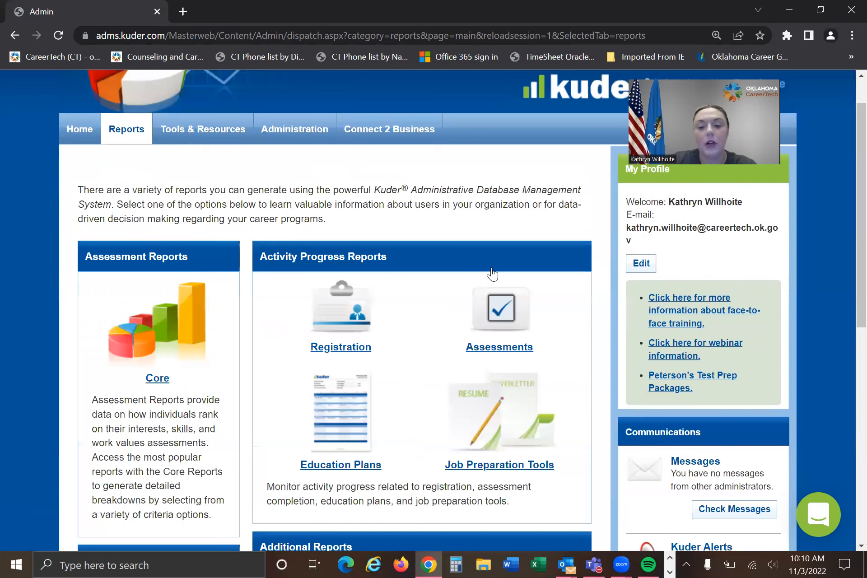
scroll(485, 266, down, 2)
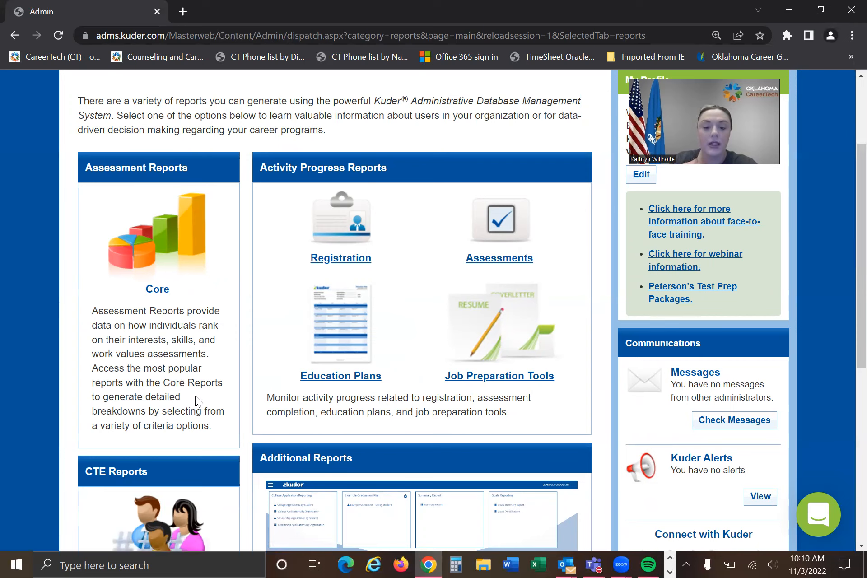
scroll(193, 388, down, 1)
scroll(192, 387, down, 6)
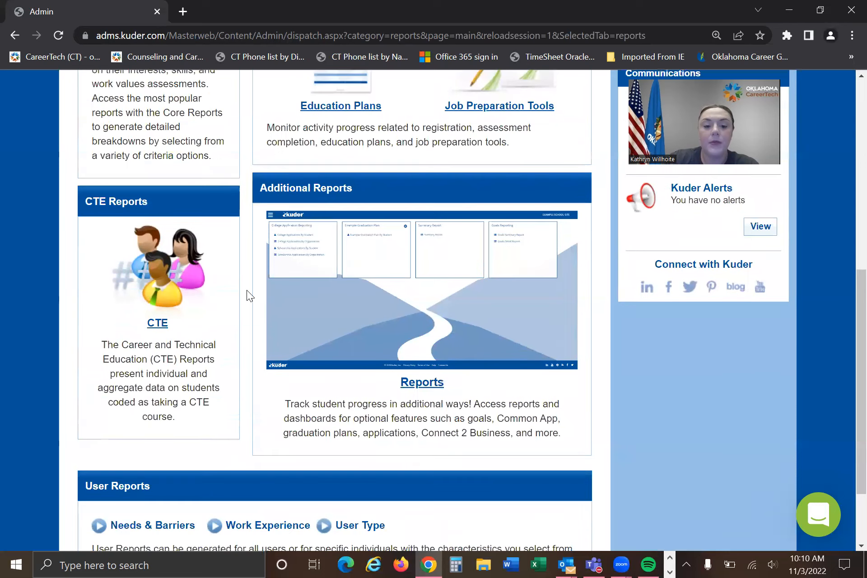
scroll(267, 116, down, 2)
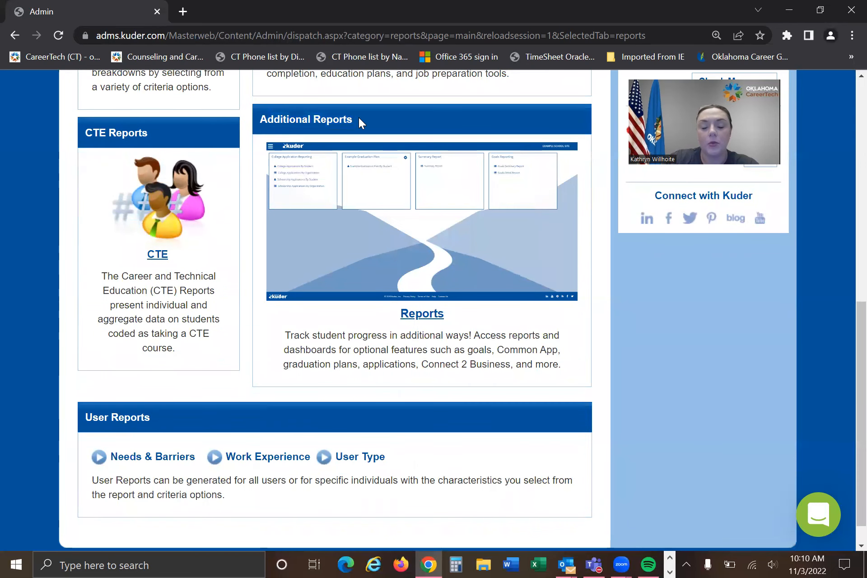
click(428, 321)
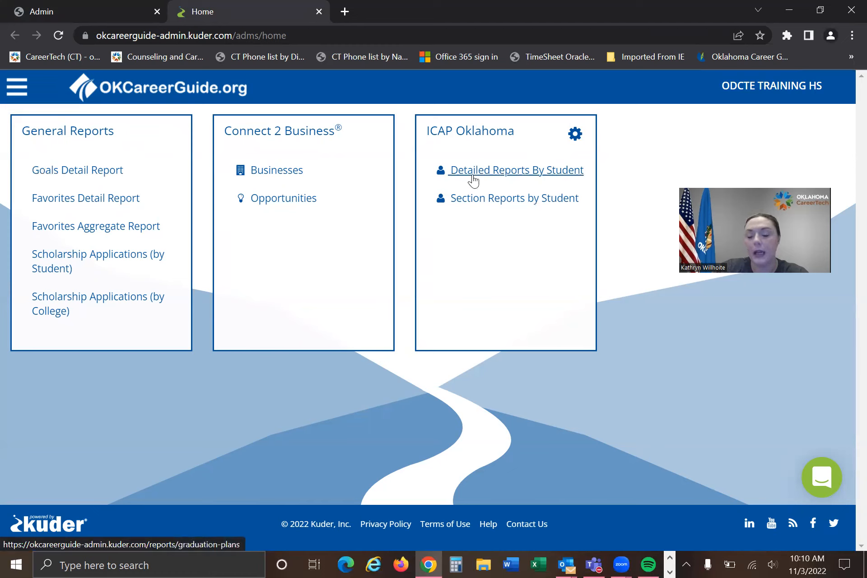
Open the Goals Detail Report.
click(89, 179)
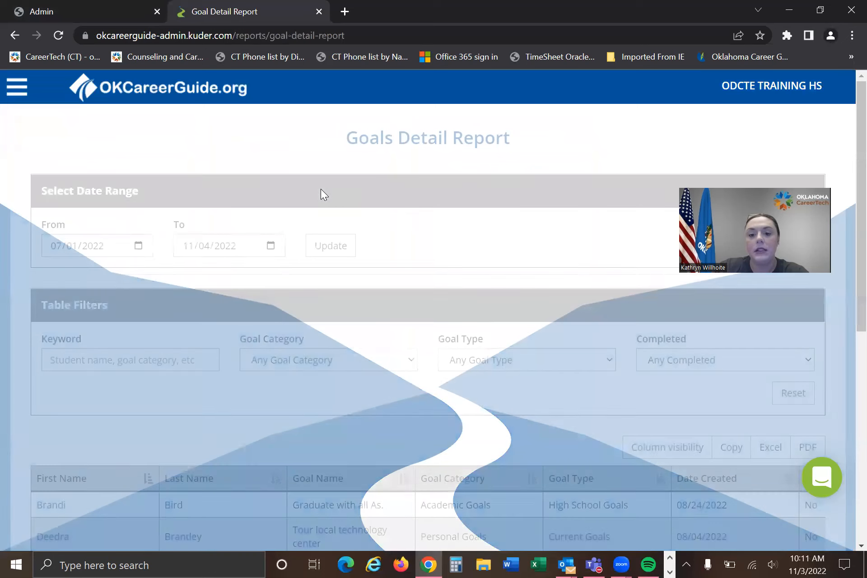
scroll(321, 190, down, 2)
scroll(321, 189, down, 2)
scroll(207, 194, up, 2)
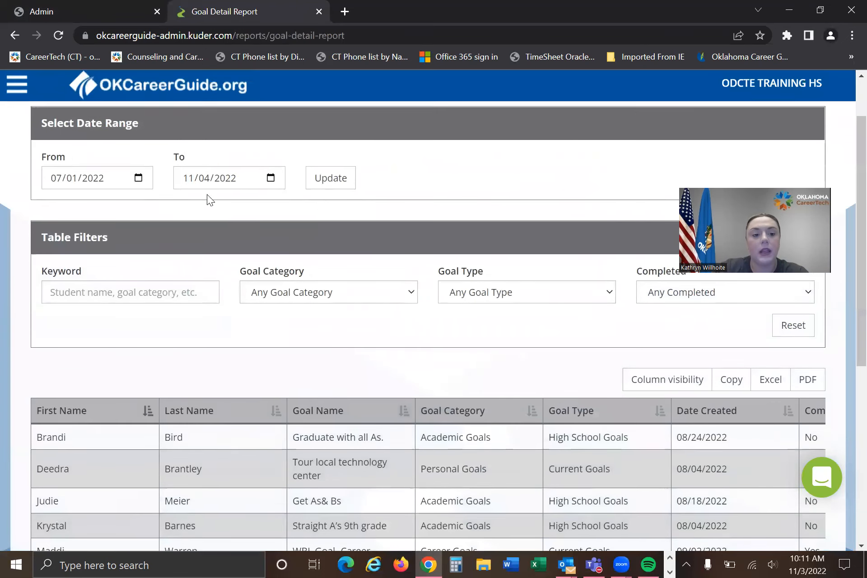
Set the From date to 08/08/2022 and update the report through 11/04/2022.
click(144, 178)
click(144, 179)
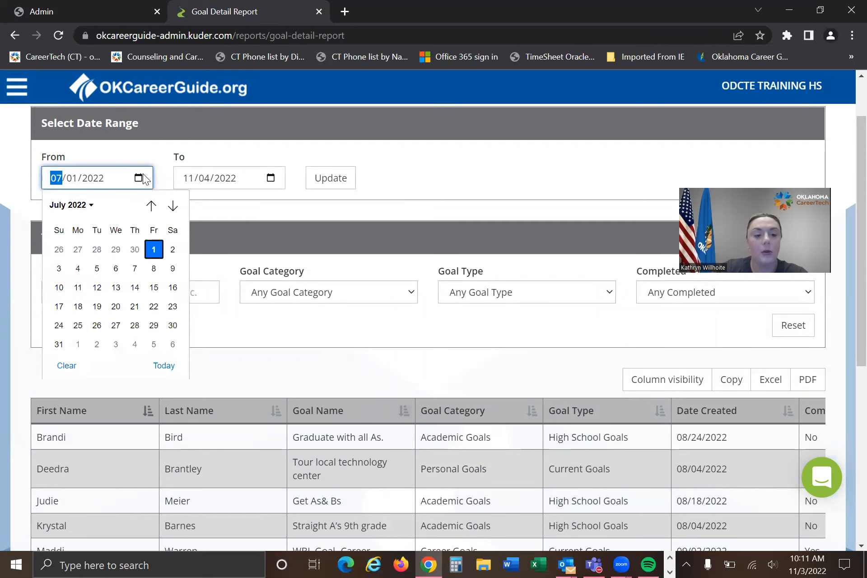
click(173, 207)
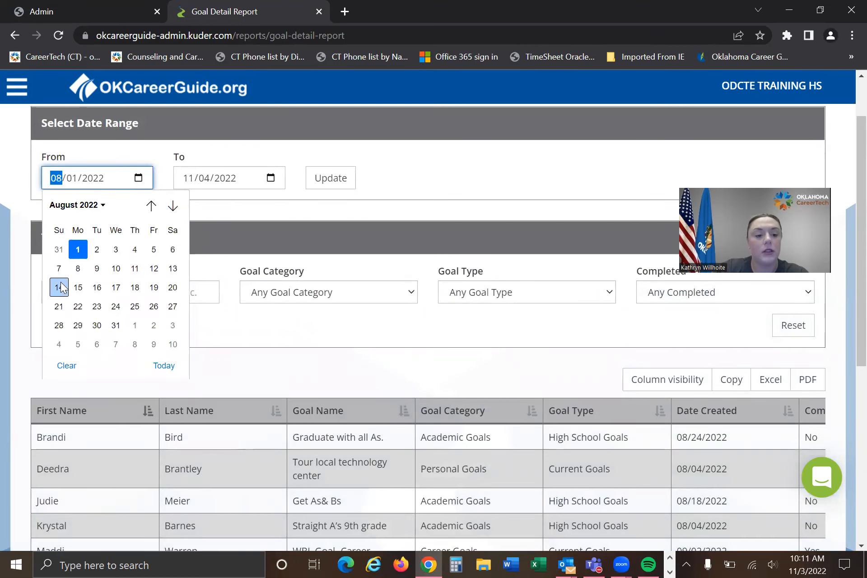
click(78, 268)
click(313, 187)
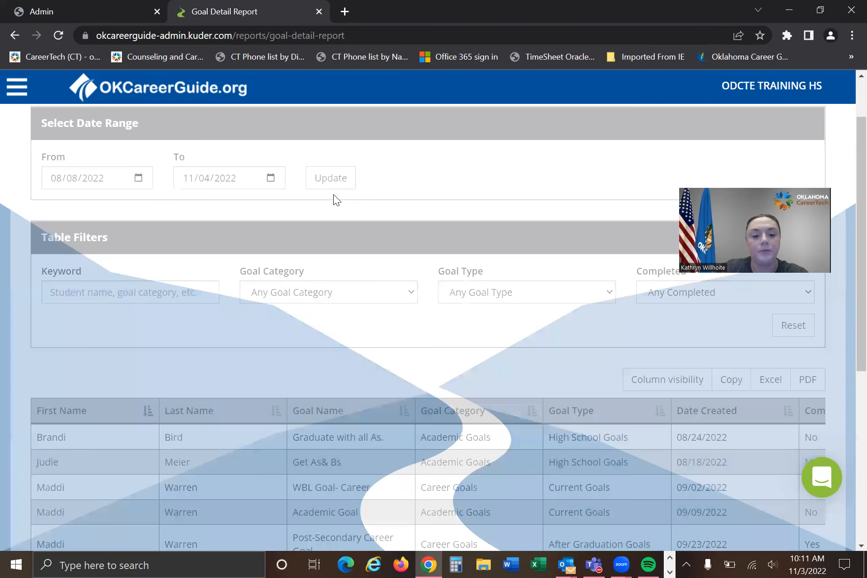
scroll(227, 191, down, 2)
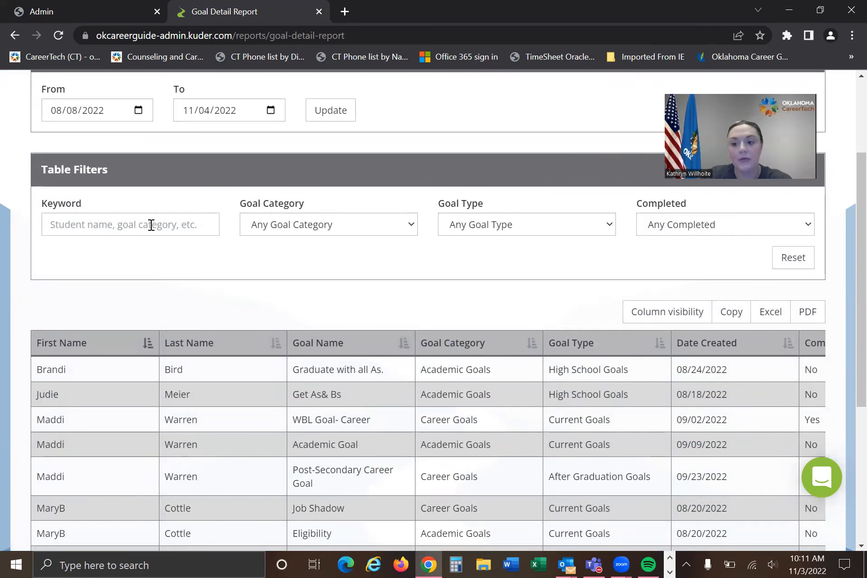
scroll(190, 238, up, 3)
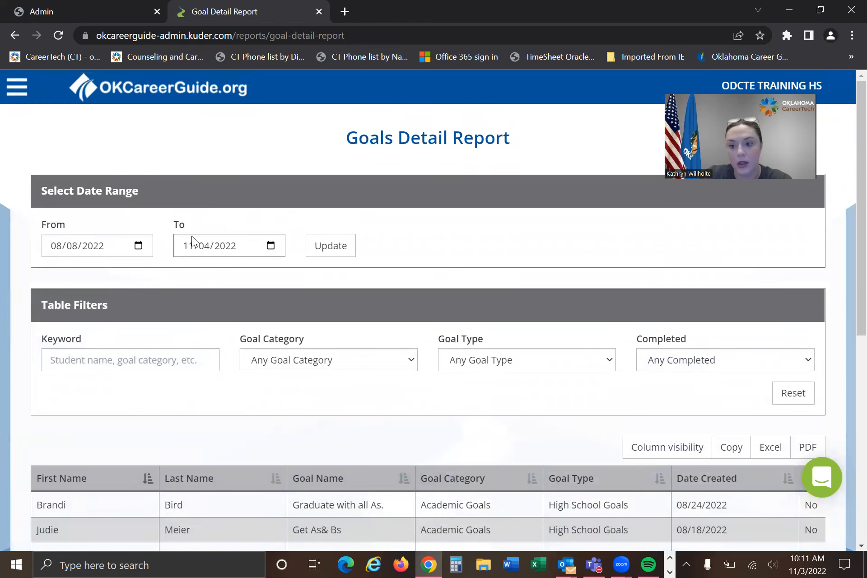
scroll(228, 232, down, 3)
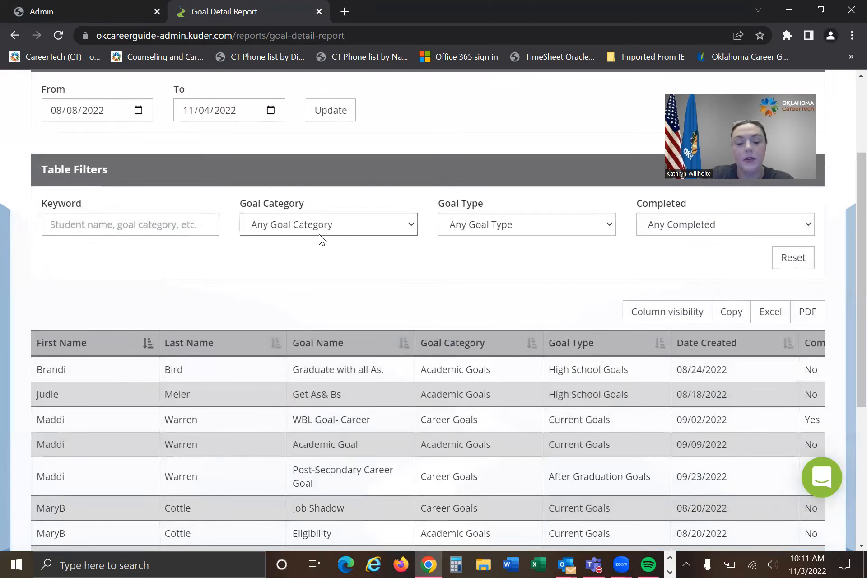
Filter Goal Category to Academic Goals, leaving Goal Type and Completed unchanged.
click(305, 228)
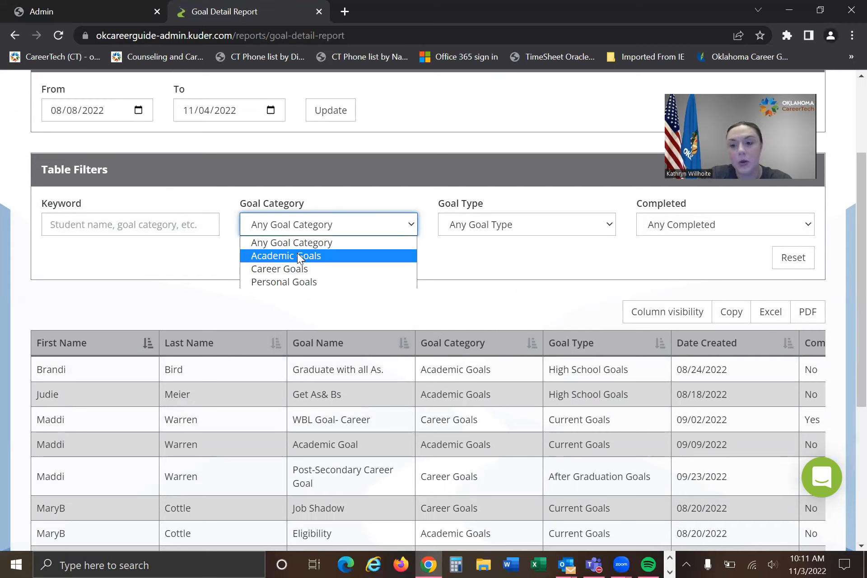
click(298, 257)
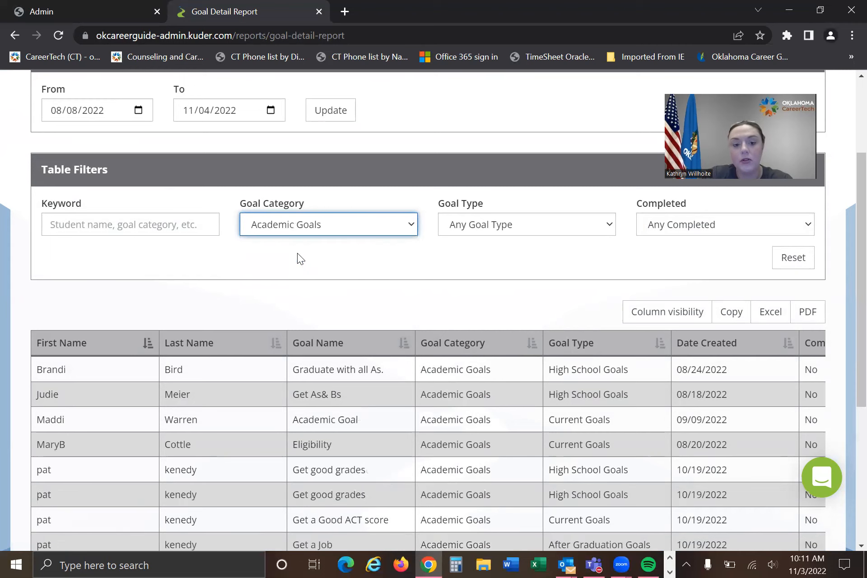
click(533, 223)
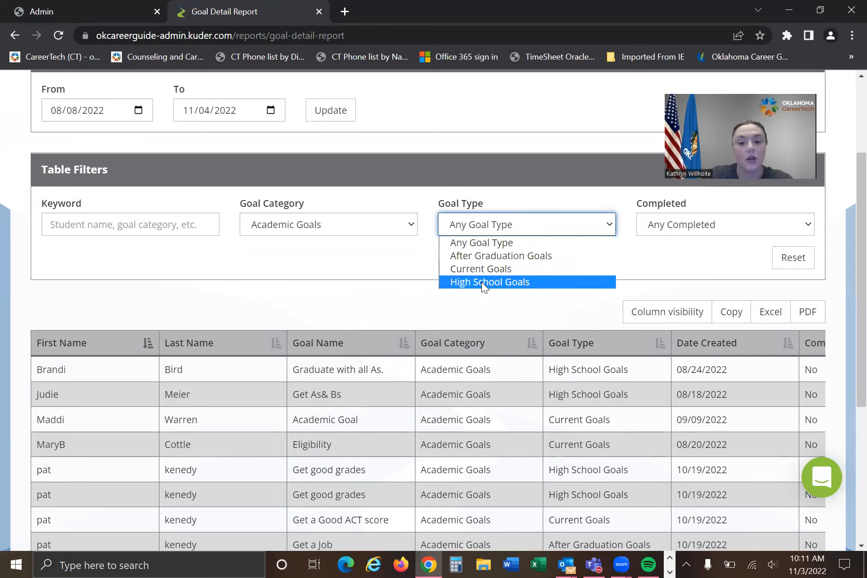
click(479, 219)
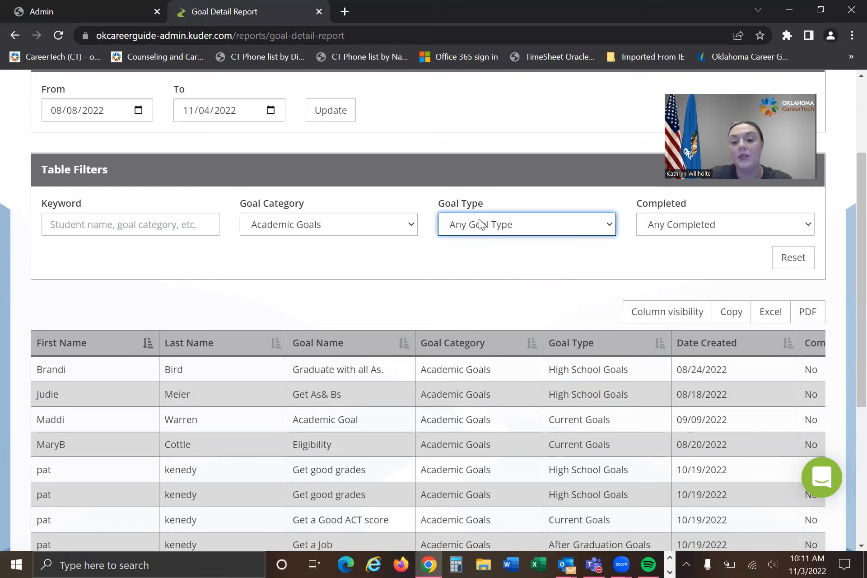
click(660, 225)
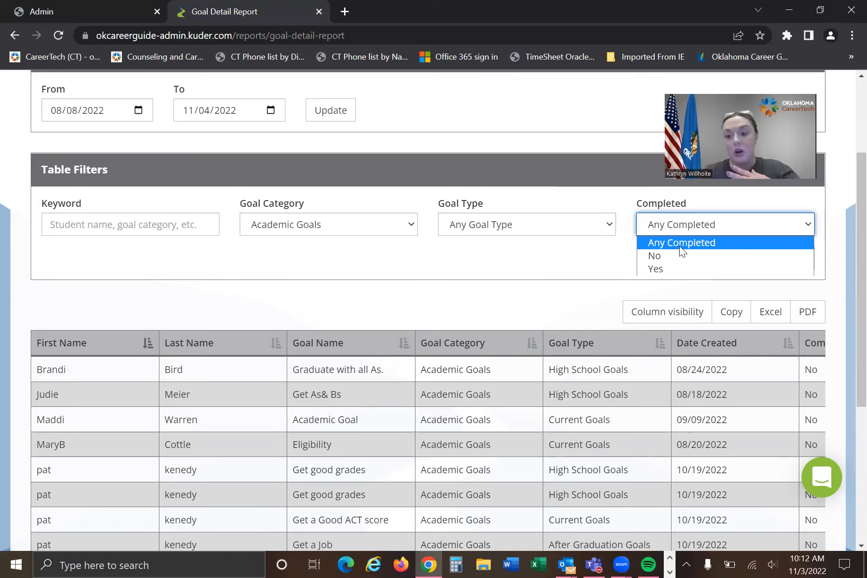
click(564, 264)
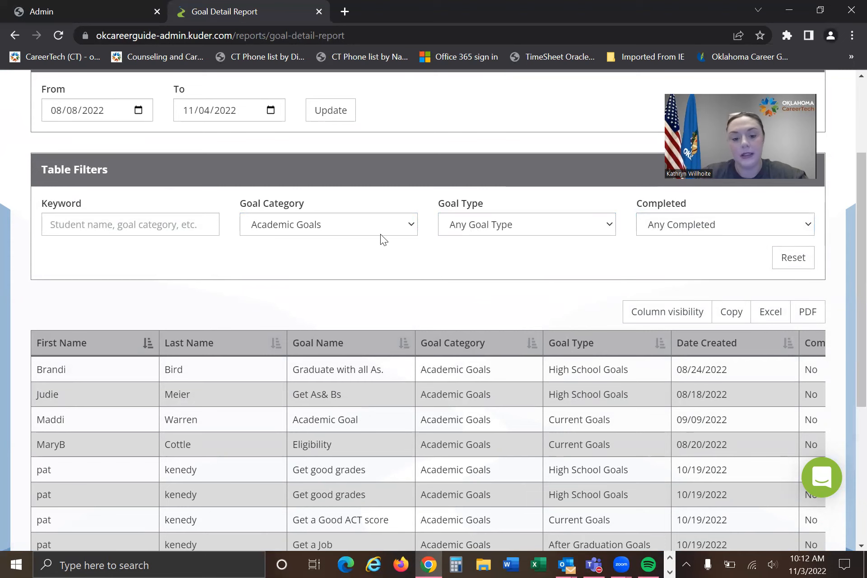
scroll(175, 244, down, 5)
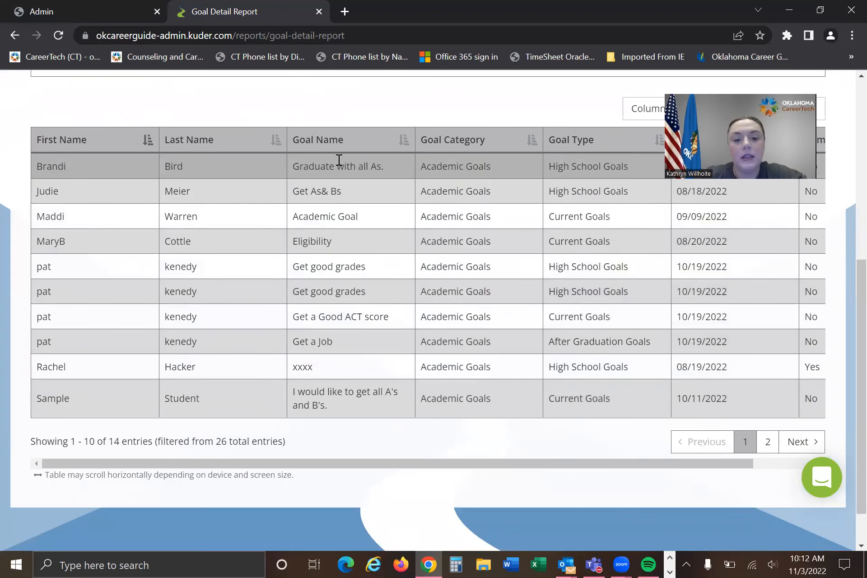
drag(310, 166, 401, 172)
click(400, 171)
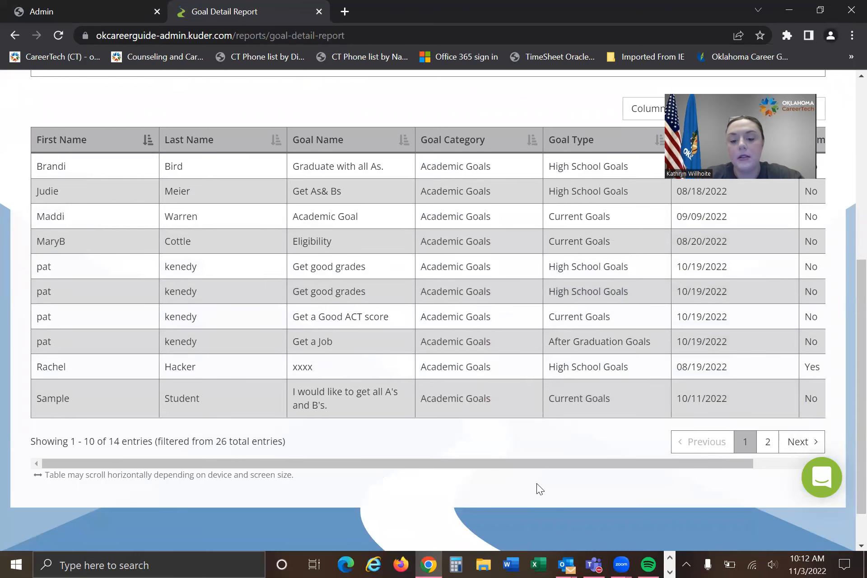
scroll(543, 357, up, 1)
scroll(604, 477, down, 1)
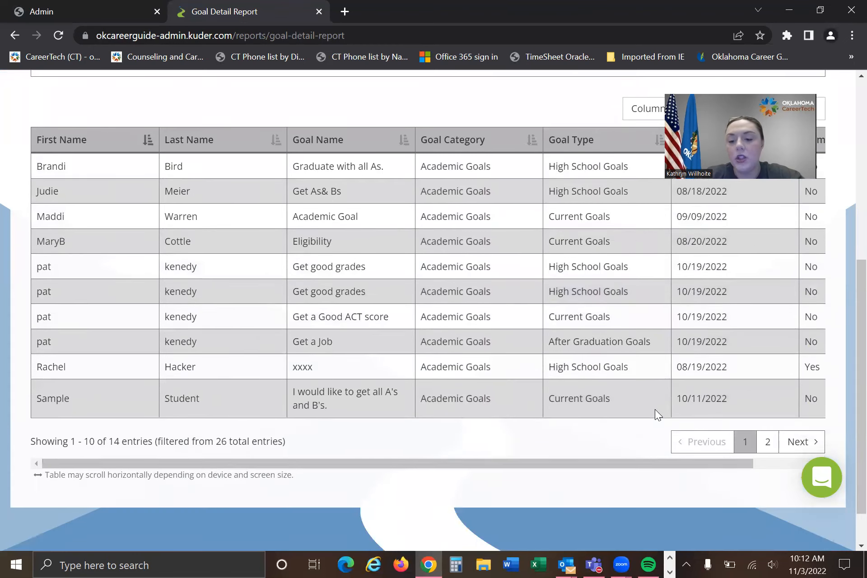
scroll(654, 412, up, 1)
drag(672, 237, 755, 237)
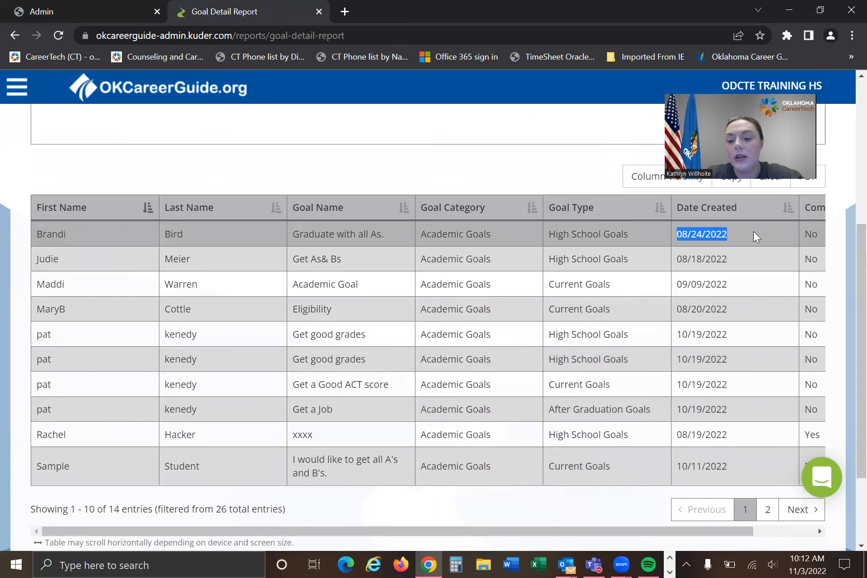
drag(678, 533, 356, 445)
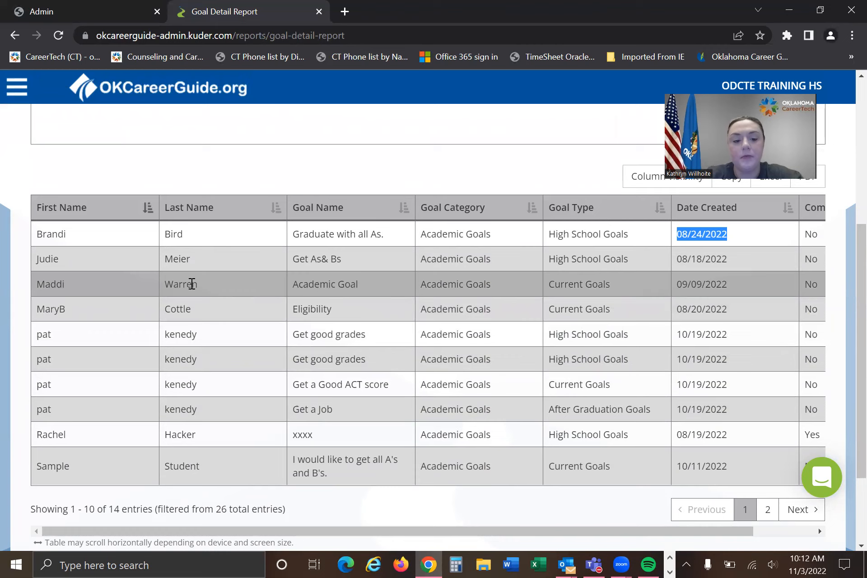
drag(291, 288, 391, 287)
click(381, 288)
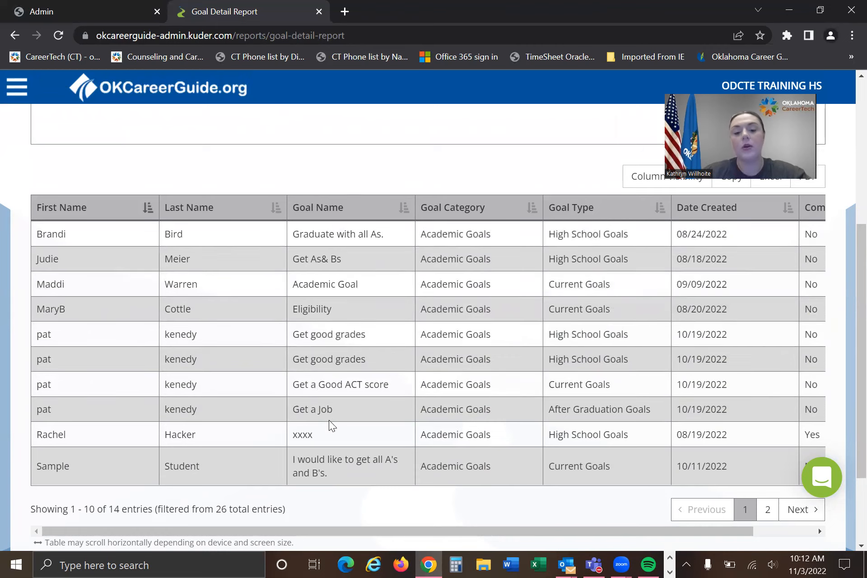
drag(298, 386, 411, 385)
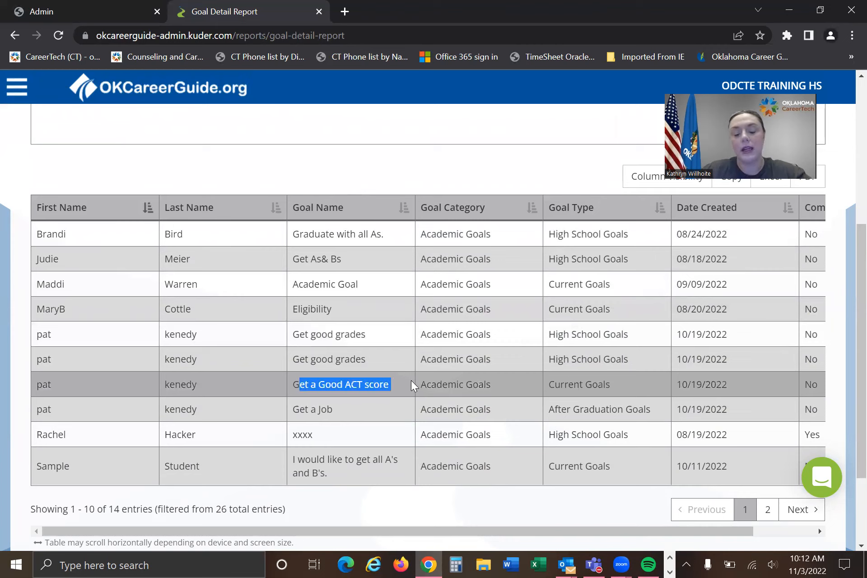
click(402, 385)
drag(294, 359, 362, 360)
drag(310, 334, 357, 338)
click(356, 337)
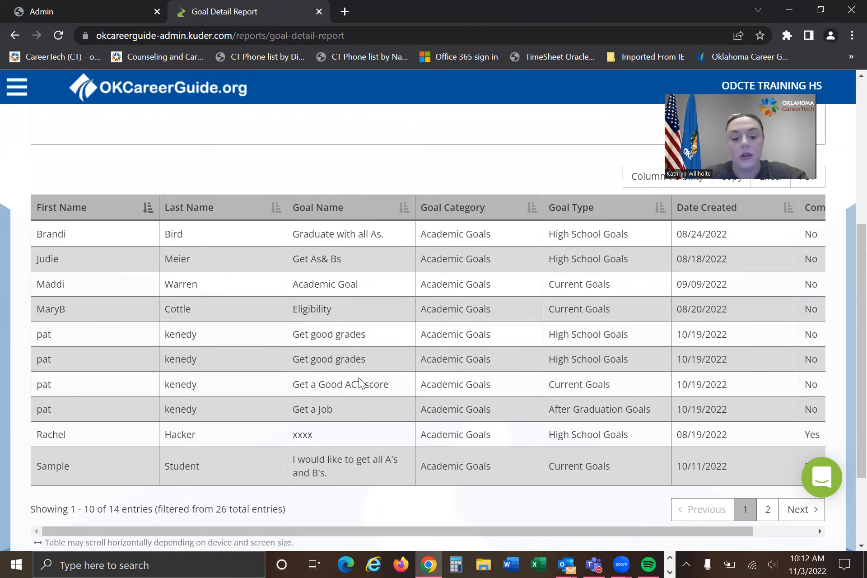
drag(295, 412, 331, 412)
click(329, 411)
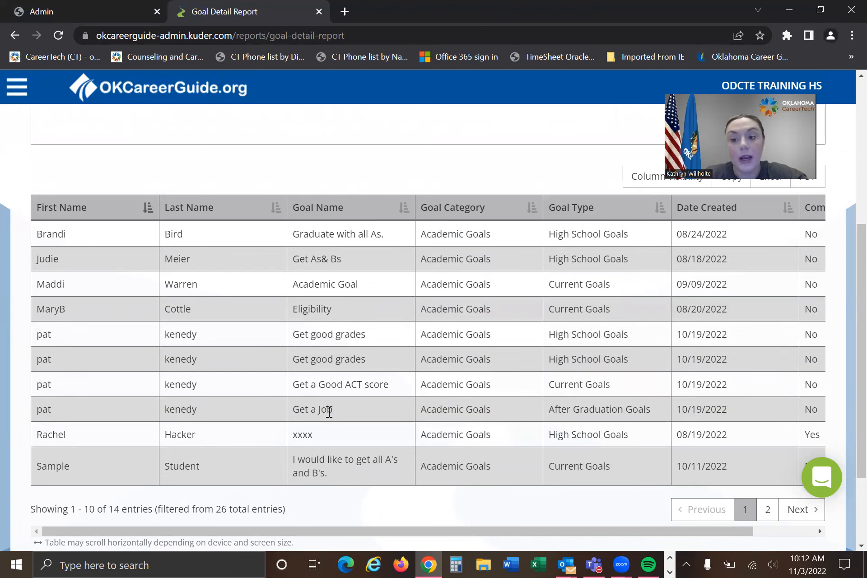
drag(296, 459, 358, 486)
click(397, 471)
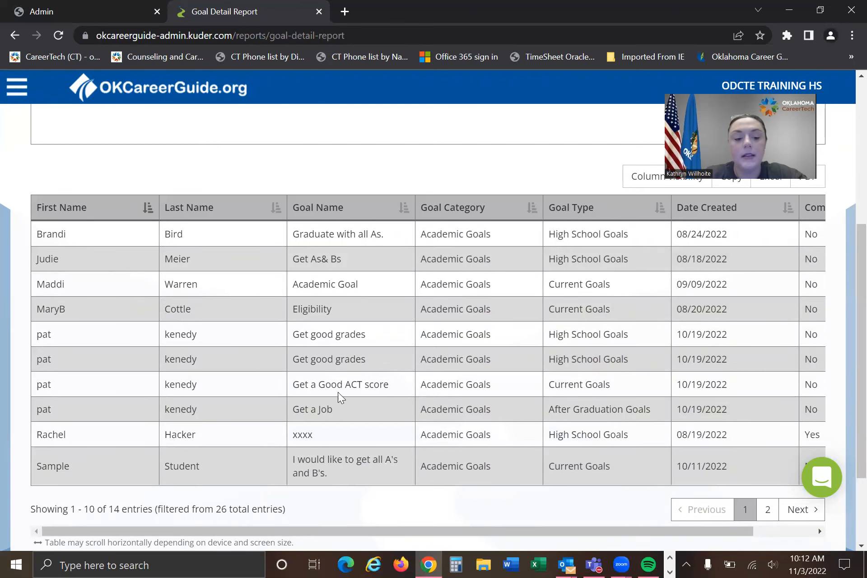
scroll(341, 397, down, 1)
scroll(339, 392, up, 1)
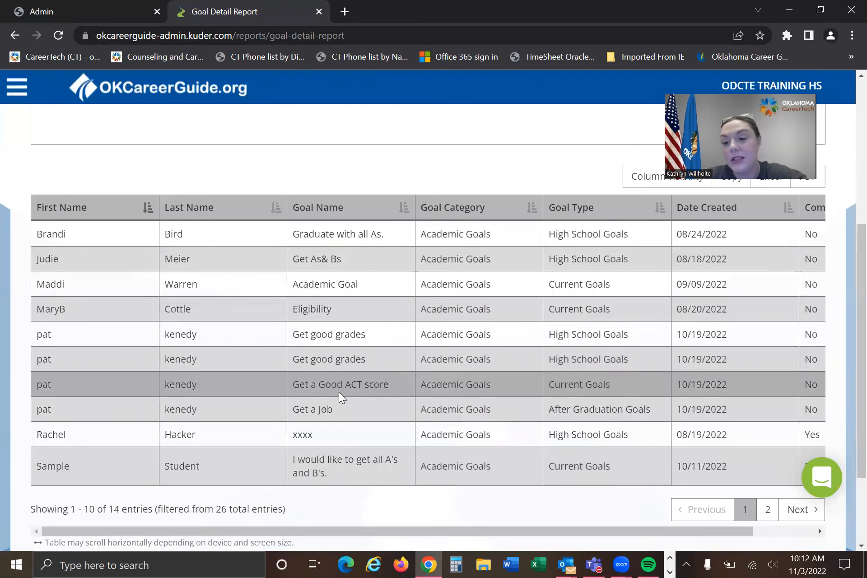
scroll(339, 392, up, 2)
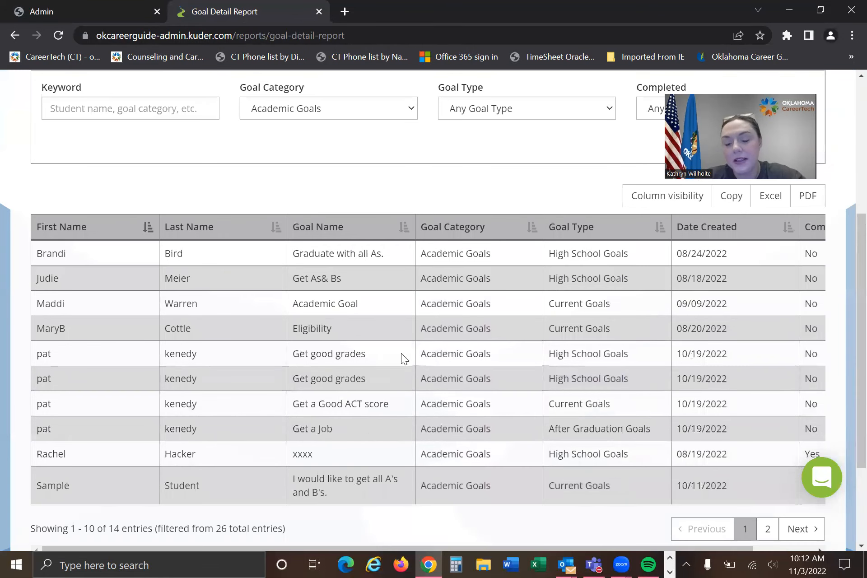
scroll(402, 354, down, 2)
click(768, 392)
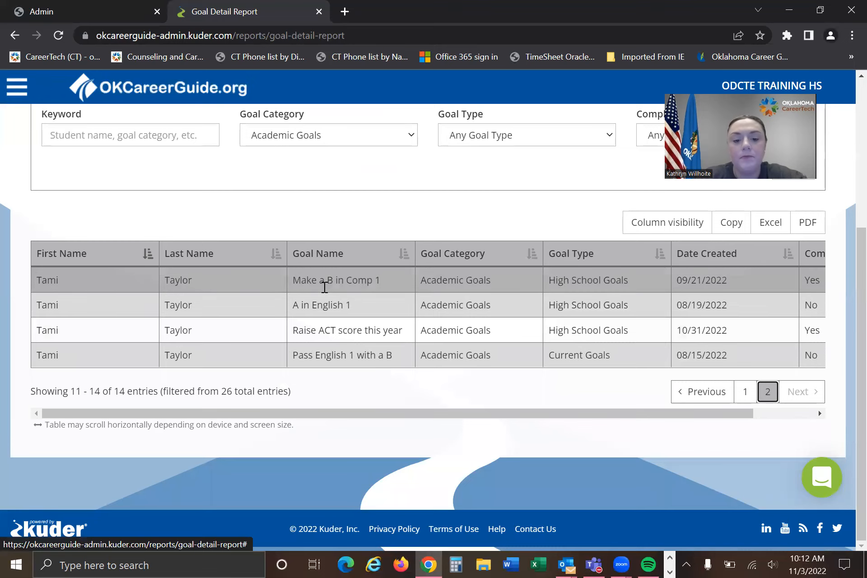
scroll(324, 287, up, 2)
drag(293, 348, 378, 355)
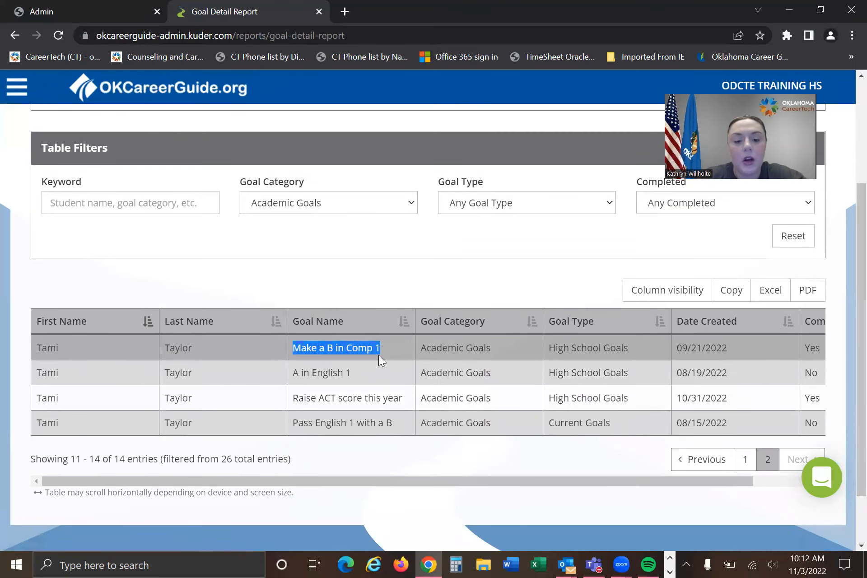
click(311, 373)
drag(311, 397, 419, 400)
click(419, 400)
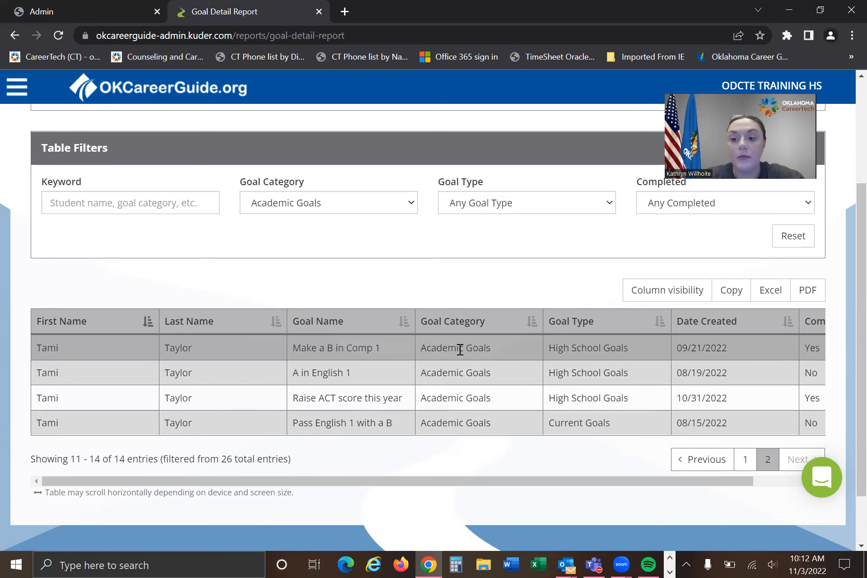
click(742, 467)
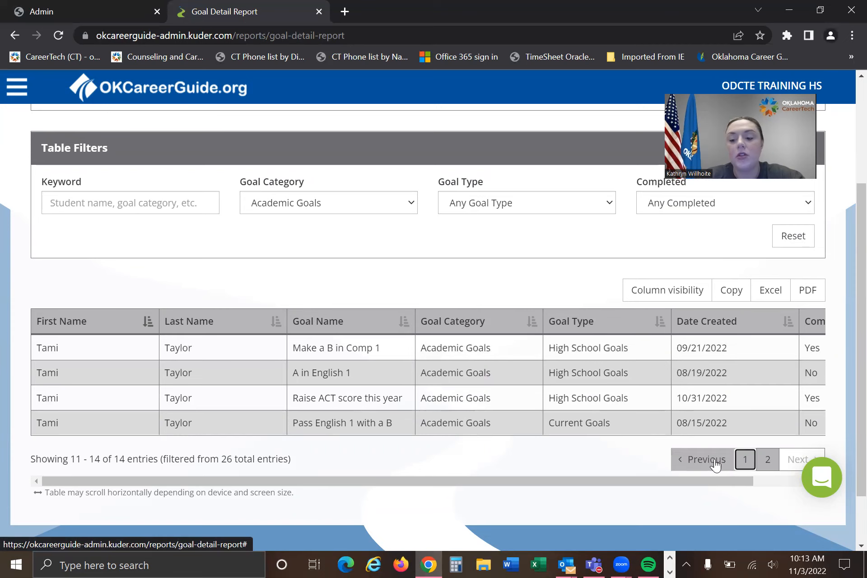
click(741, 459)
scroll(354, 457, up, 8)
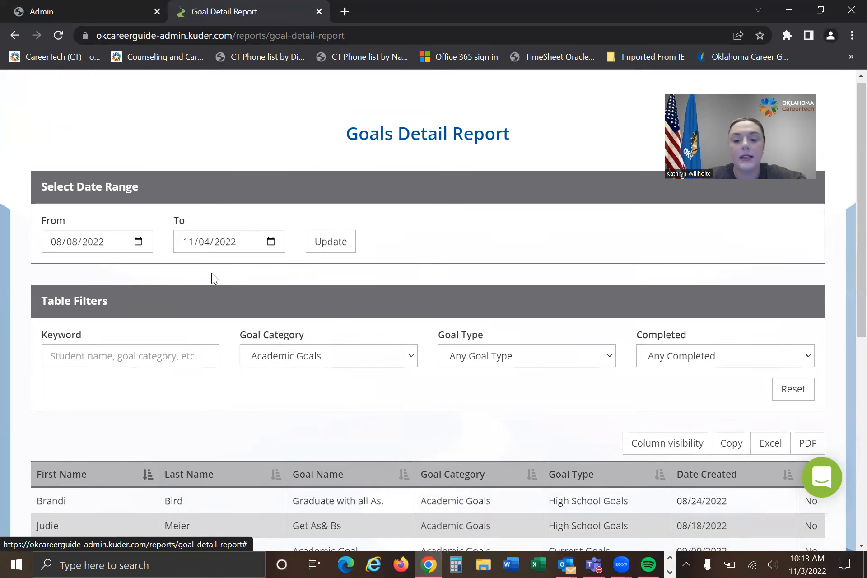
Export the Academic Goals report as Goal Detail Report (1).pdf and open the downloaded file.
scroll(212, 273, down, 5)
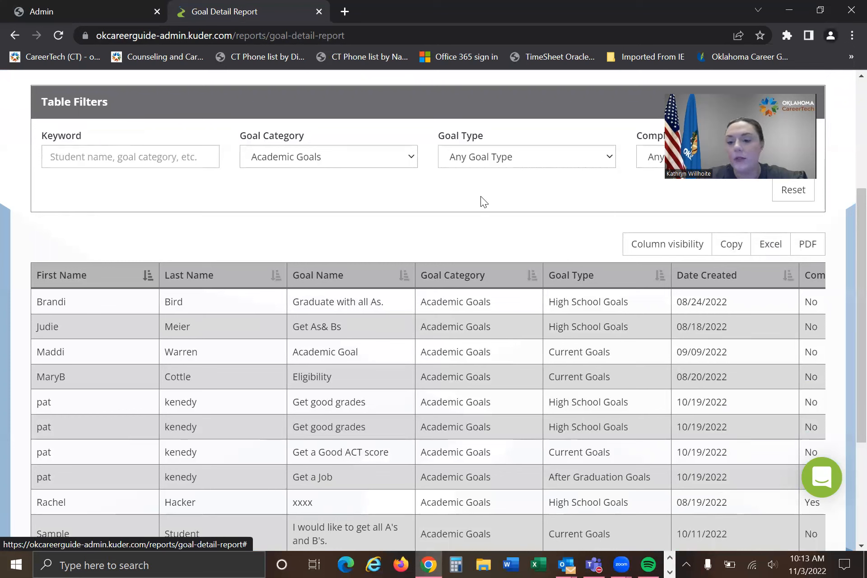
click(809, 245)
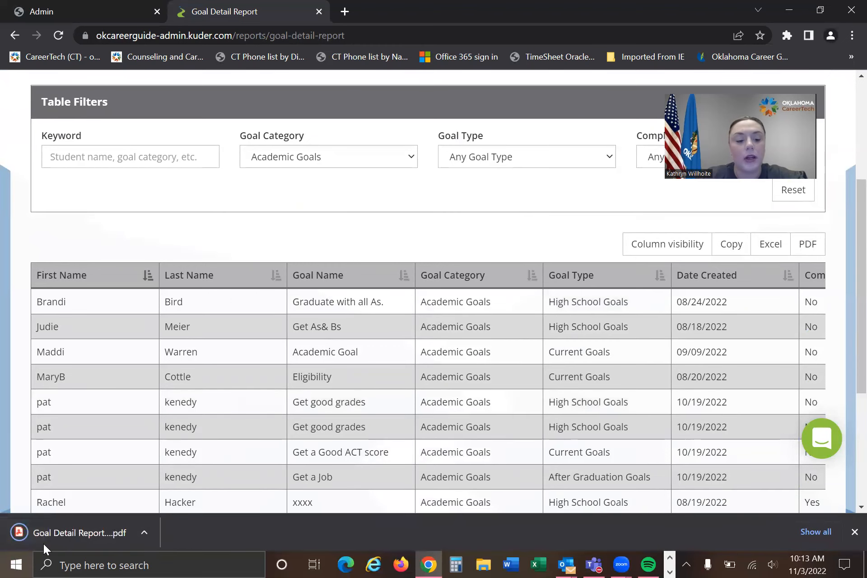
click(66, 534)
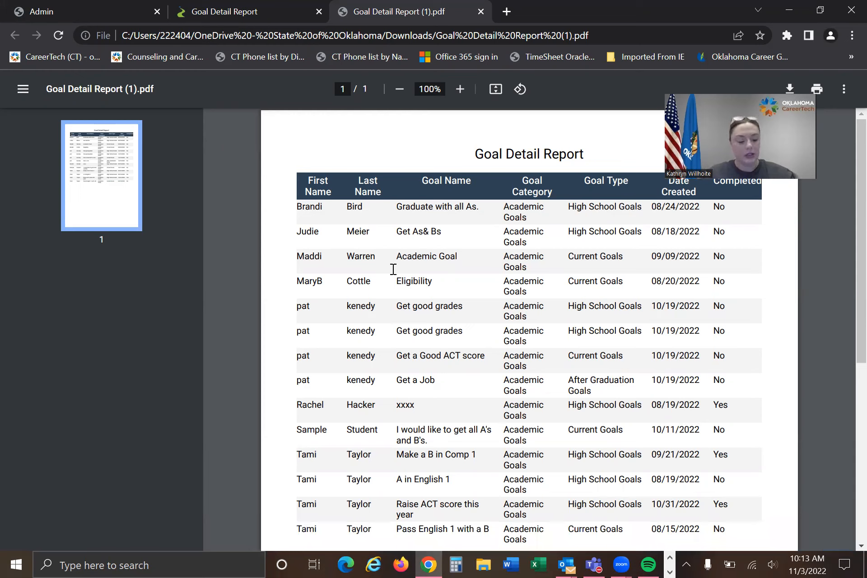
Search the goal report PDF for the student's first name and scroll through the matches.
key(ctrl+f)
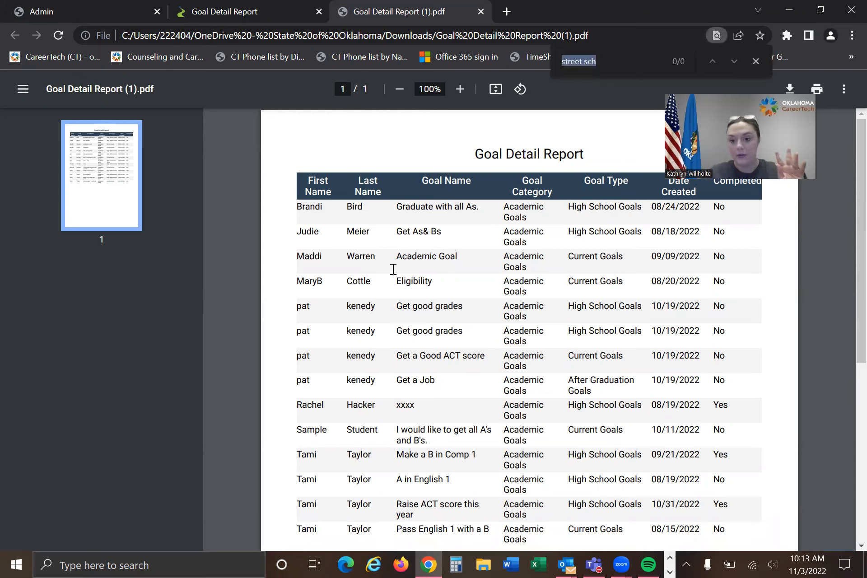
text(tami)
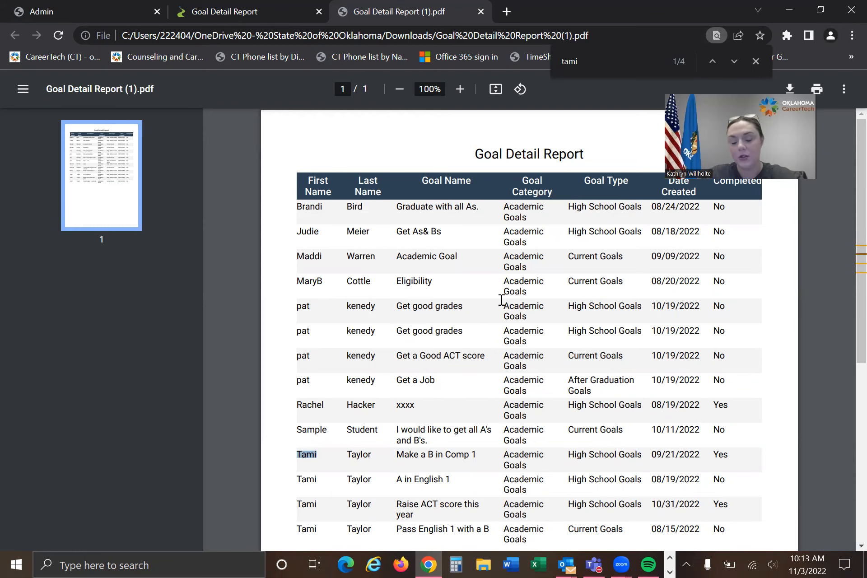
scroll(501, 301, down, 3)
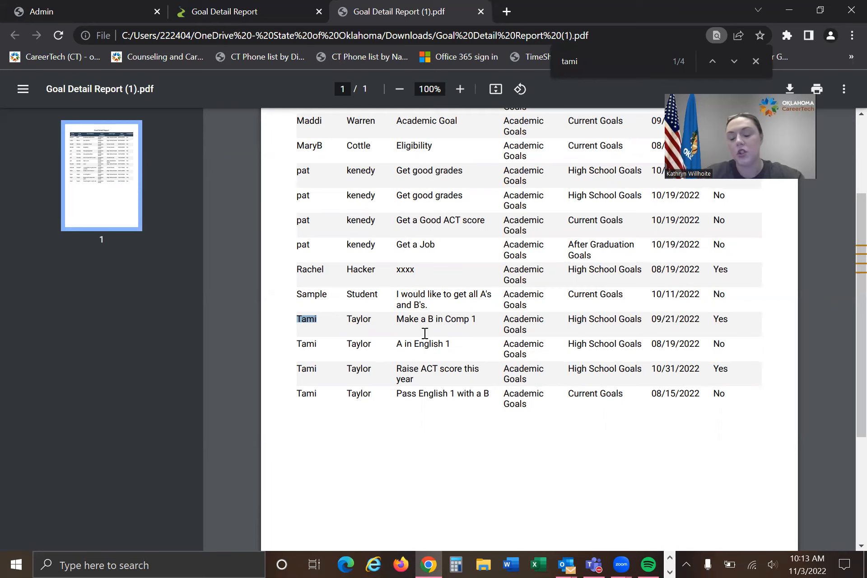
scroll(426, 334, up, 3)
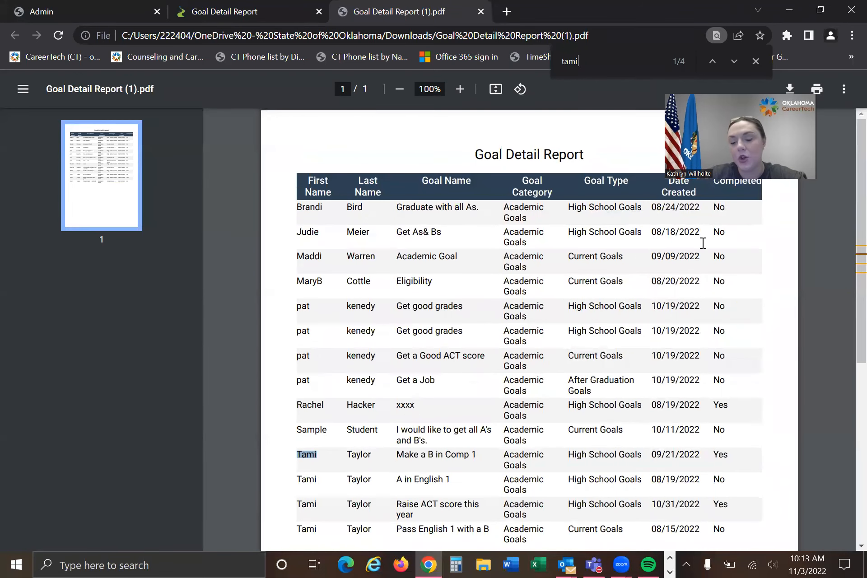
Close the PDF tab to return to the Academic Goals-filtered Goals Detail Report.
click(481, 11)
scroll(508, 236, up, 1)
scroll(508, 237, up, 3)
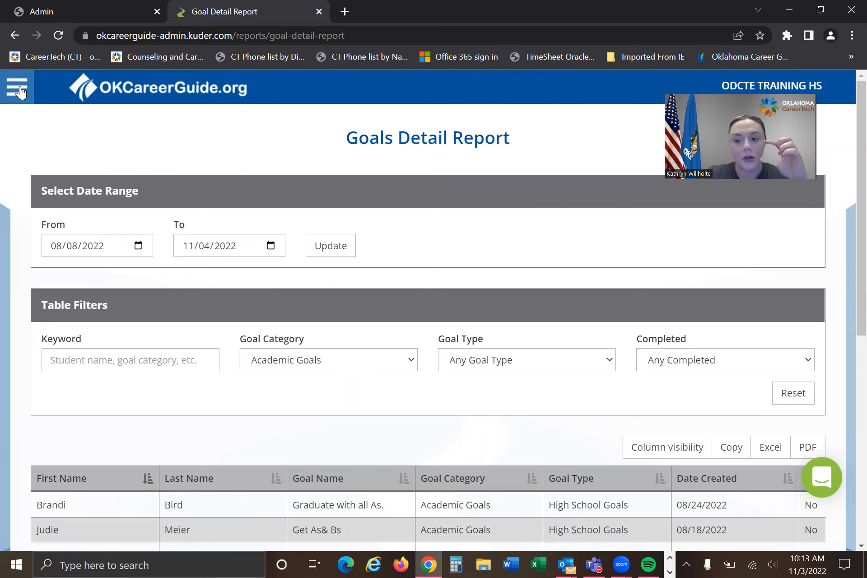
Return to the admin Home page and open ICAP Oklahoma's Detailed Reports By Student.
click(18, 88)
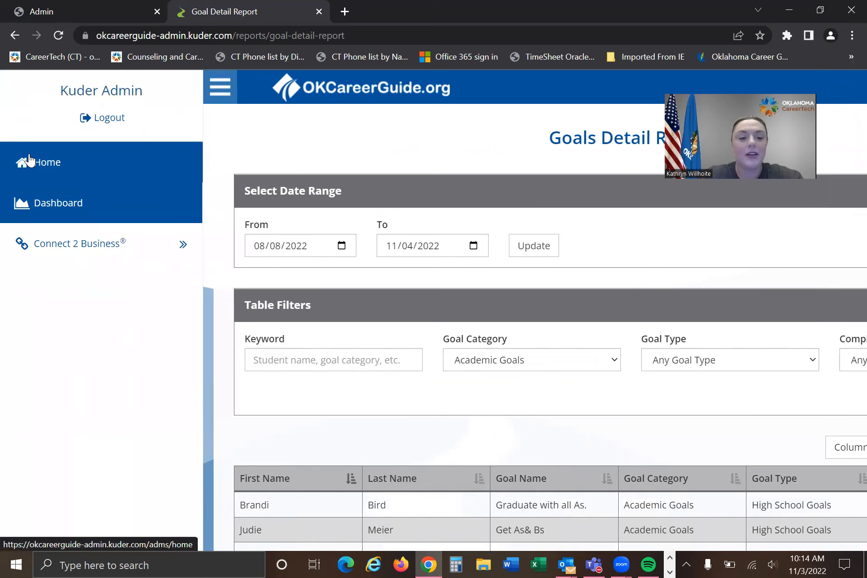
click(63, 167)
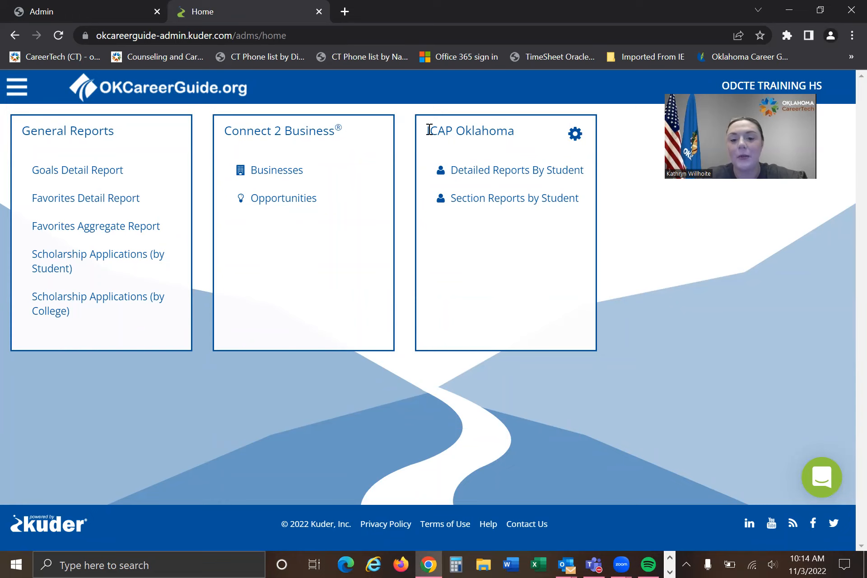
click(492, 179)
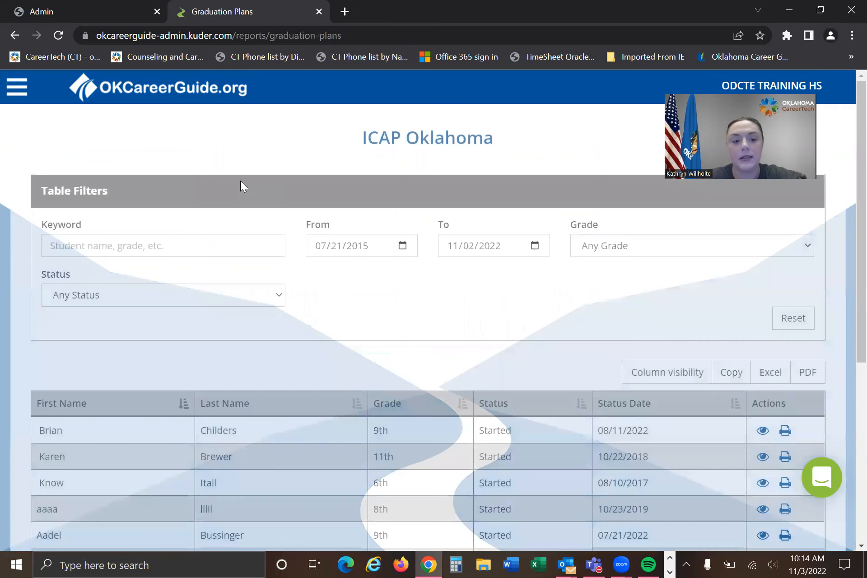
Check the Grade and Status filter options, leaving them at Any Grade and Any Status.
scroll(154, 172, down, 1)
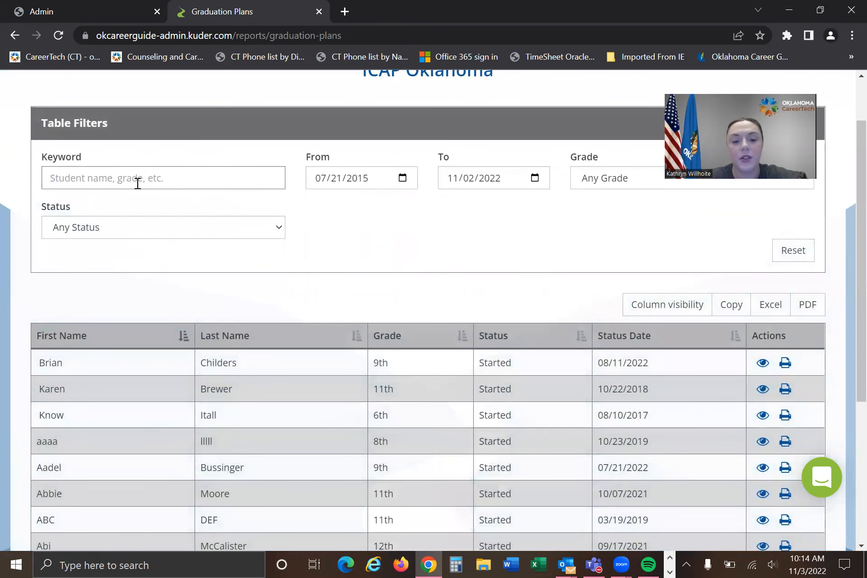
click(604, 179)
click(603, 179)
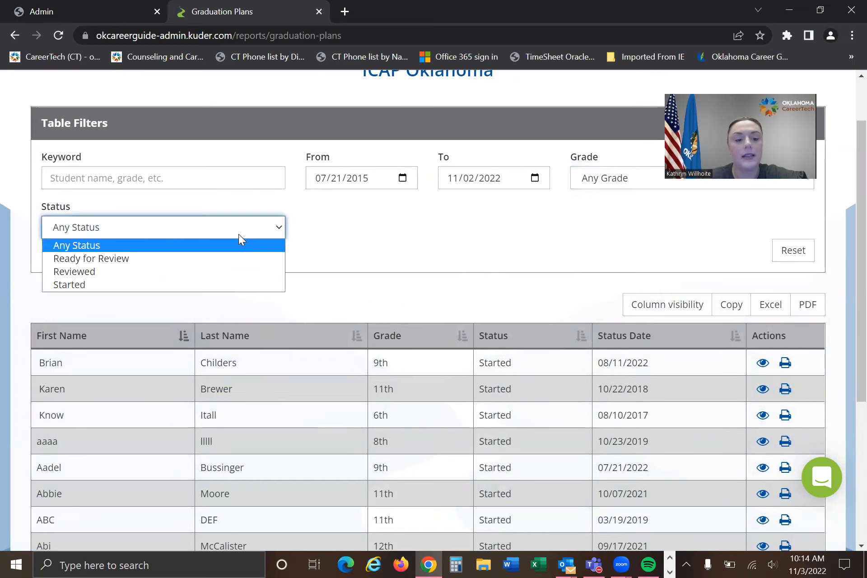
click(424, 246)
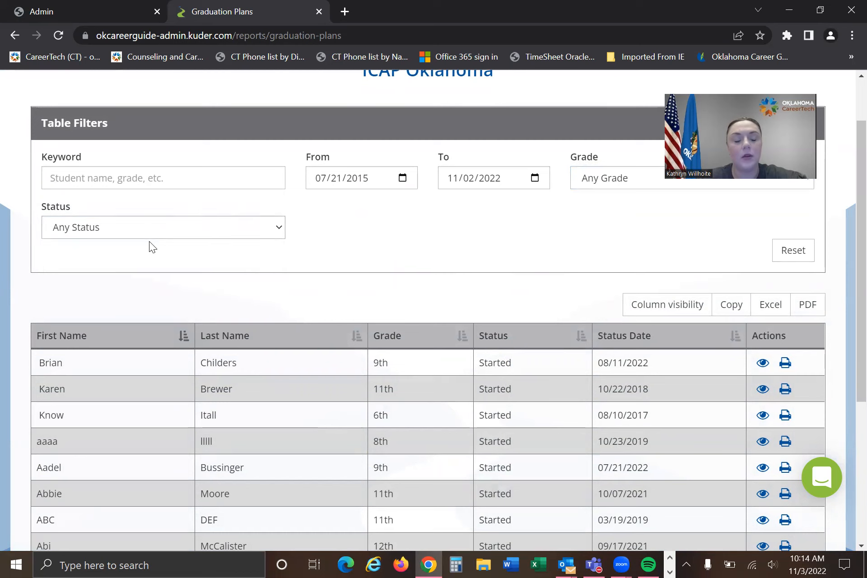
click(138, 227)
click(139, 227)
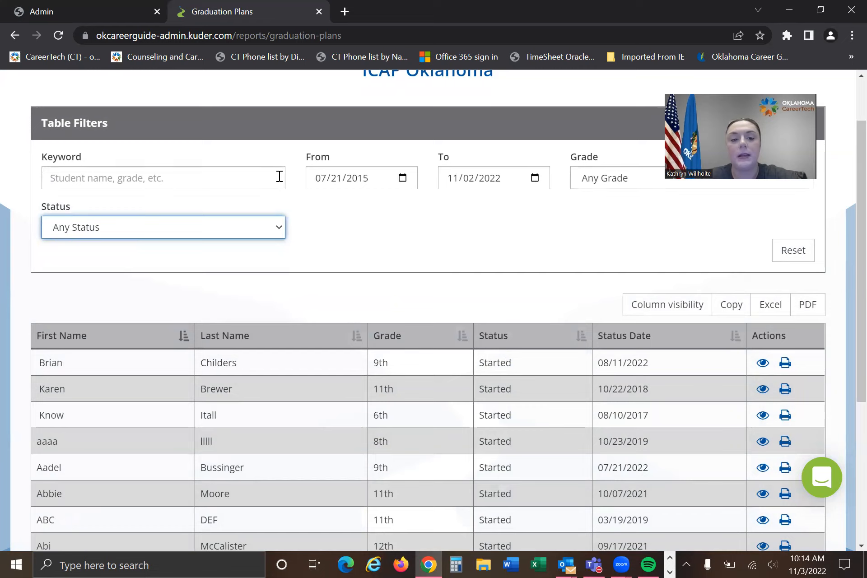
scroll(505, 283, down, 1)
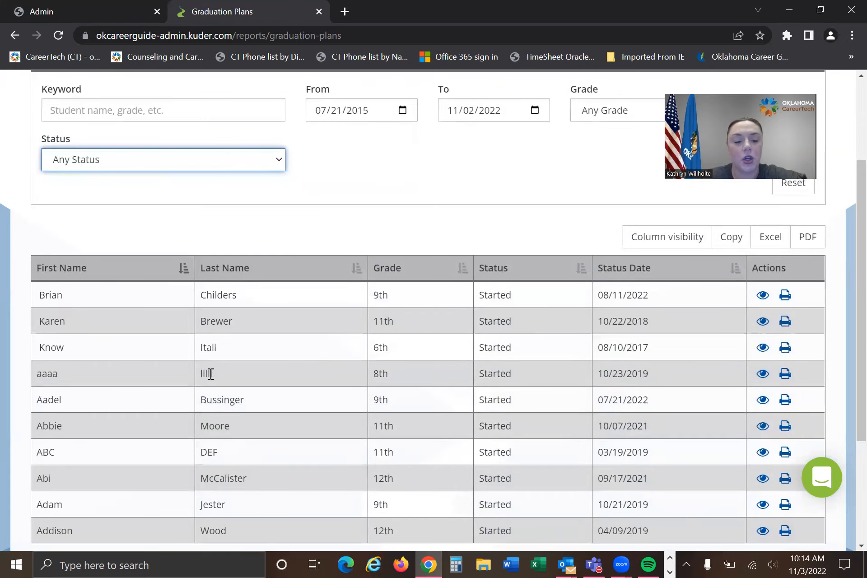
scroll(207, 366, up, 2)
Enter the student's first and partial last name as the keyword to find their plan.
click(195, 237)
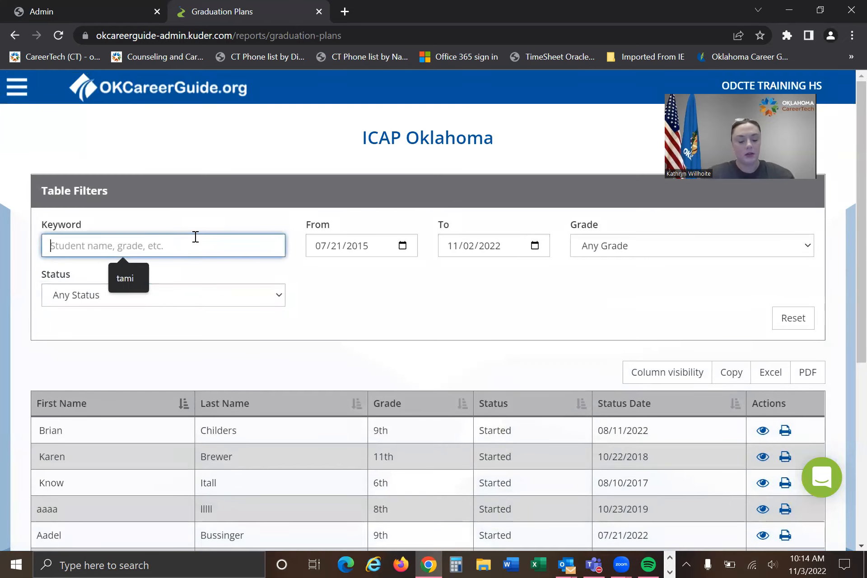
text(tm)
key(BackSpace)
key(BackSpace)
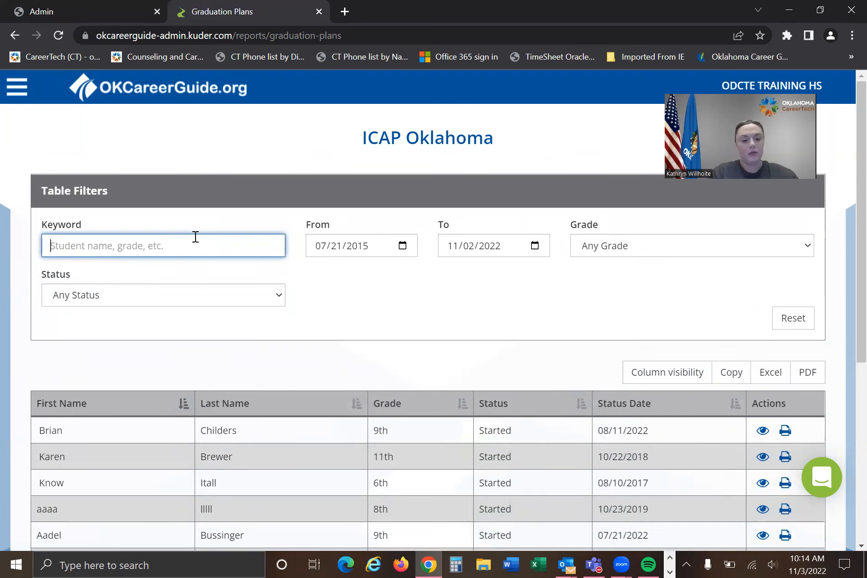
text(ami)
key(BackSpace)
key(BackSpace)
key(BackSpace)
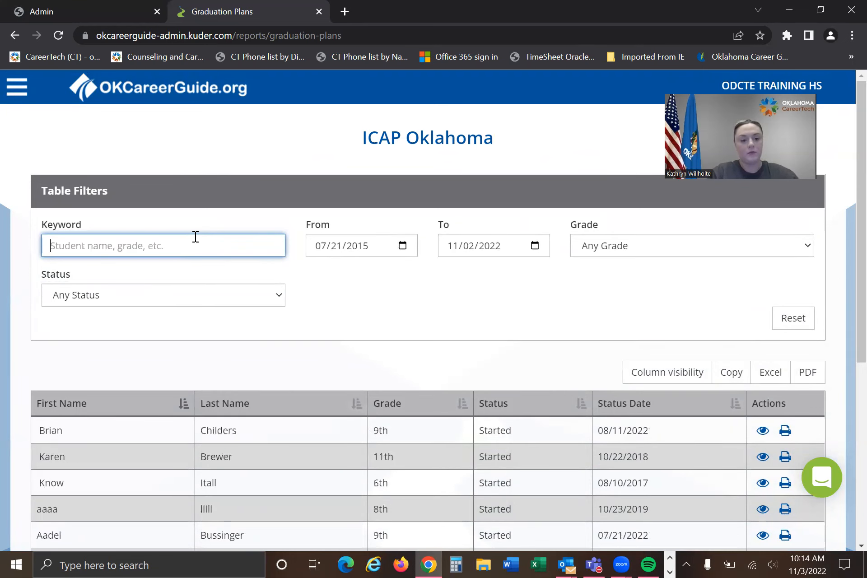
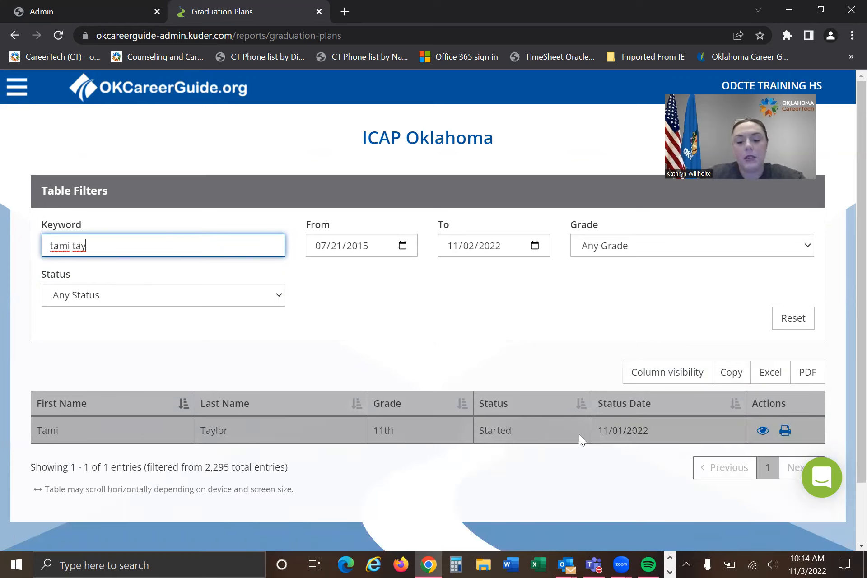
click(765, 433)
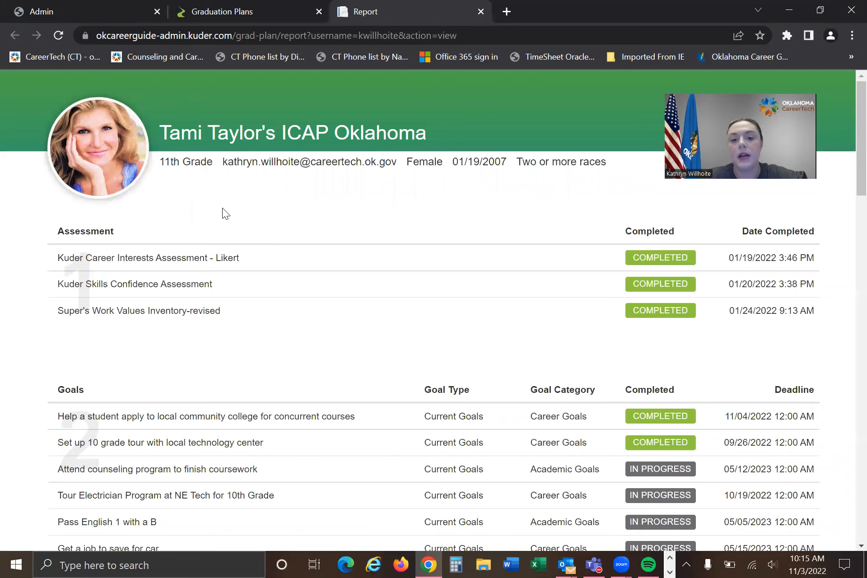
scroll(202, 188, down, 3)
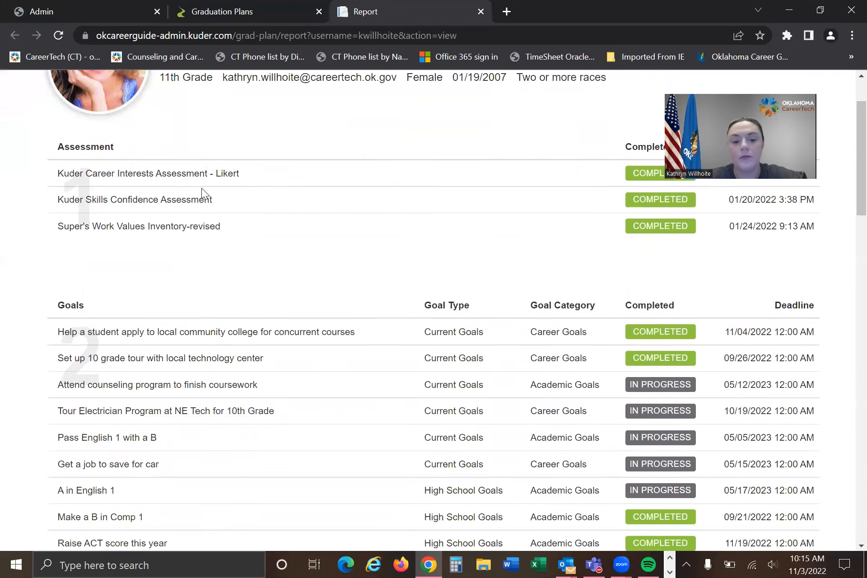
scroll(415, 287, up, 3)
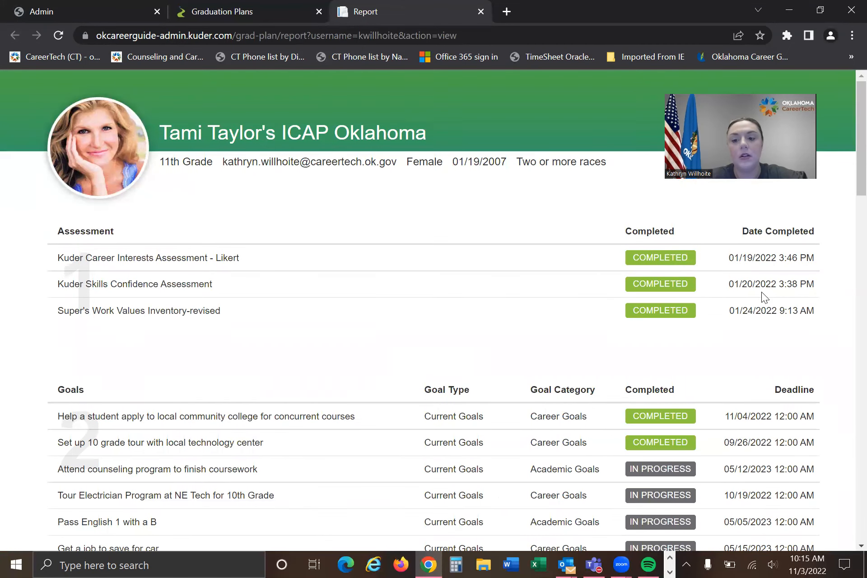
scroll(785, 303, down, 4)
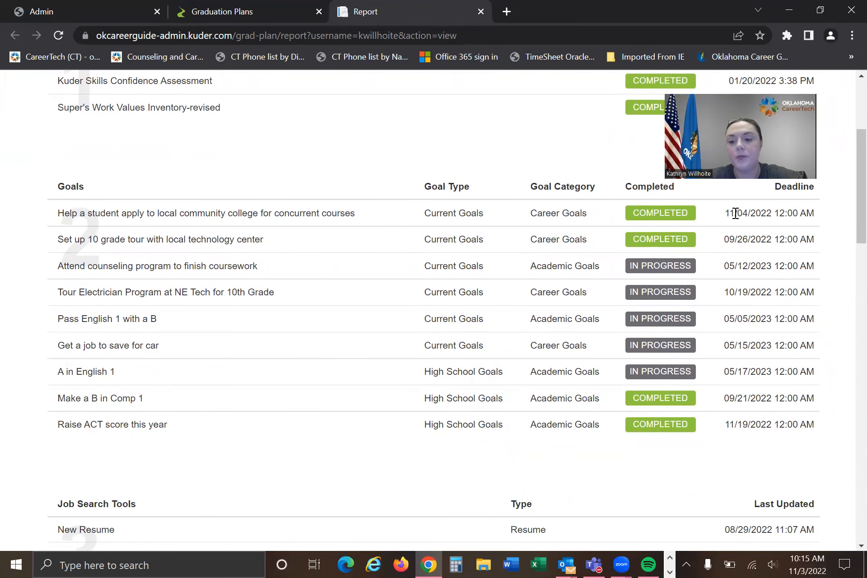
scroll(749, 294, down, 2)
scroll(749, 296, down, 3)
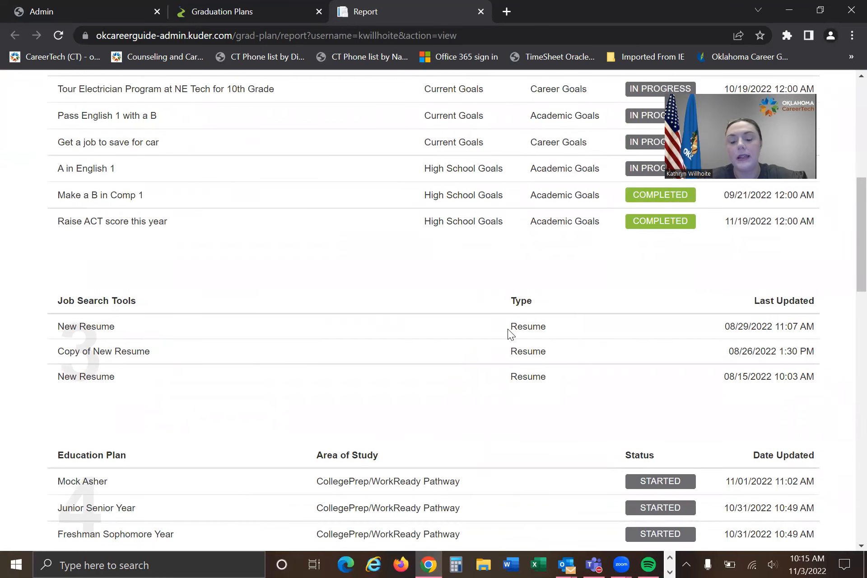
scroll(540, 340, down, 4)
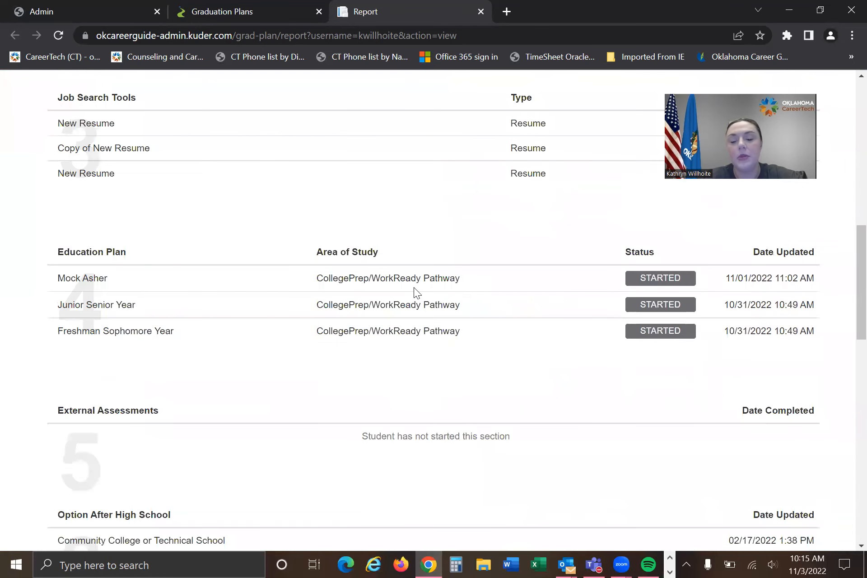
scroll(716, 296, down, 2)
scroll(411, 113, down, 1)
scroll(411, 113, up, 1)
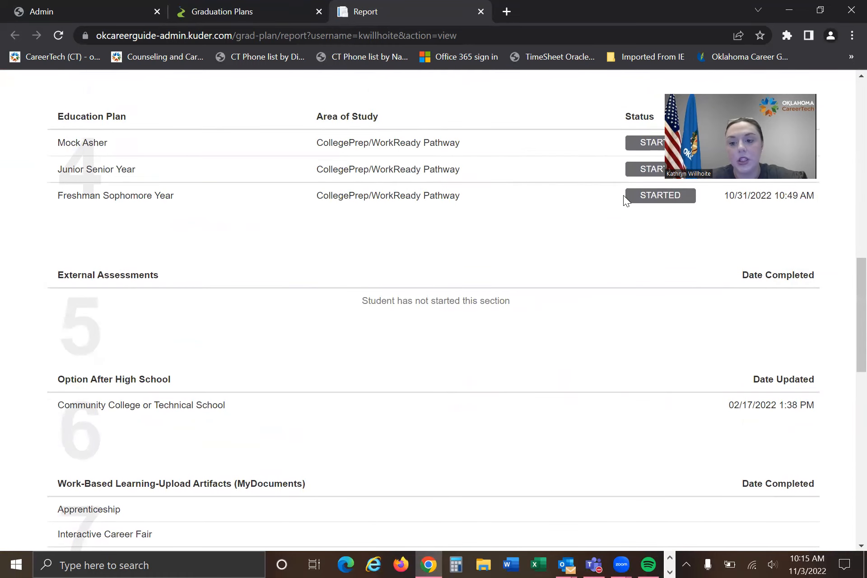
scroll(623, 199, down, 9)
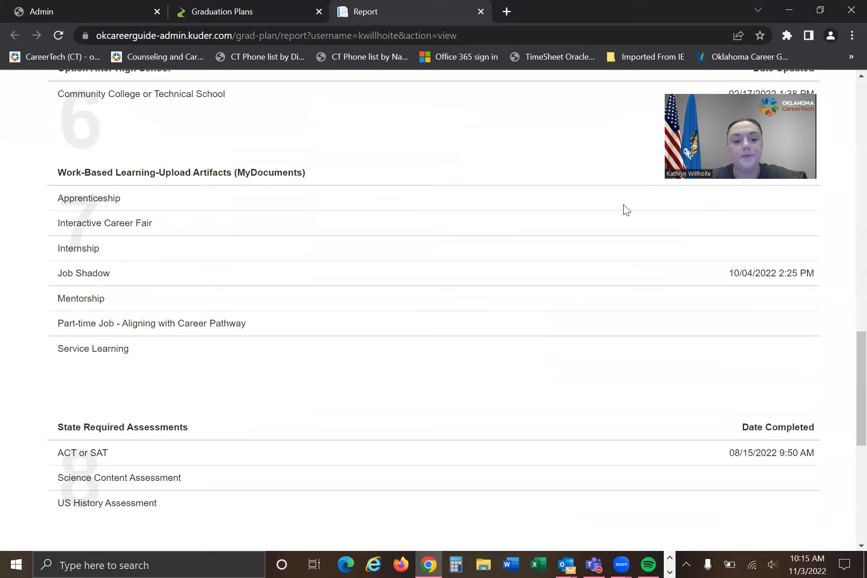
scroll(506, 300, up, 3)
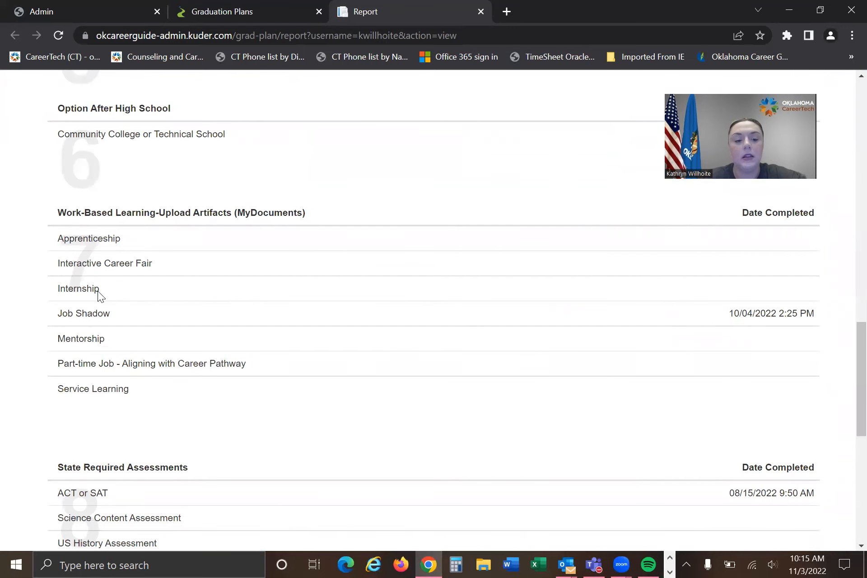
drag(56, 315, 115, 315)
click(115, 315)
scroll(121, 315, down, 1)
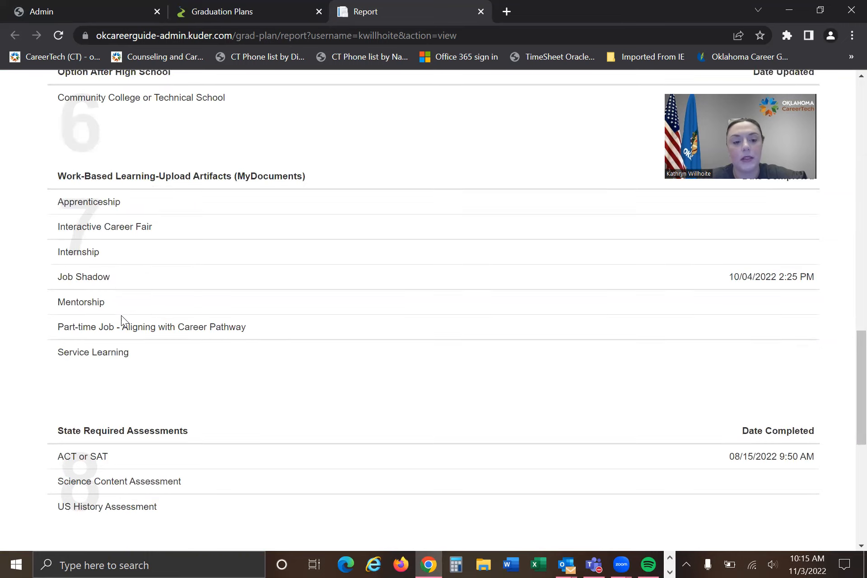
scroll(121, 316, down, 8)
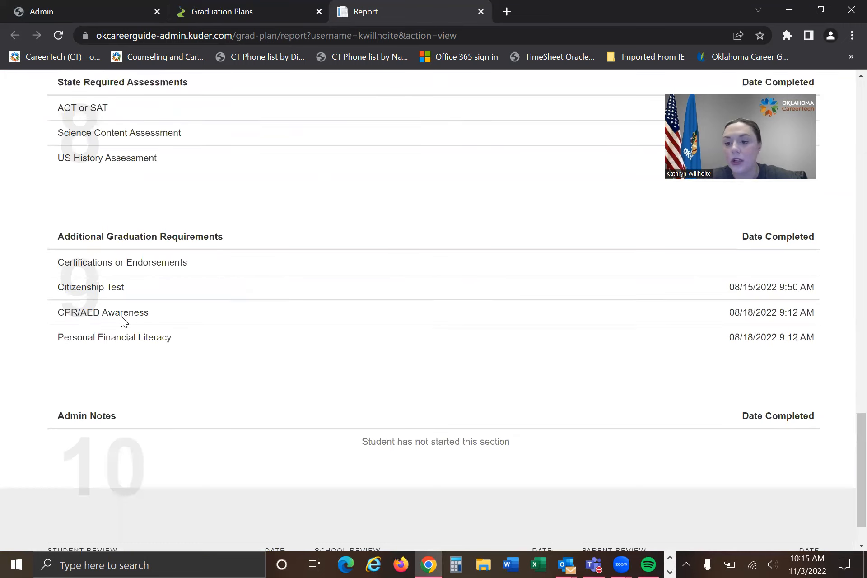
scroll(121, 316, down, 1)
scroll(121, 316, up, 10)
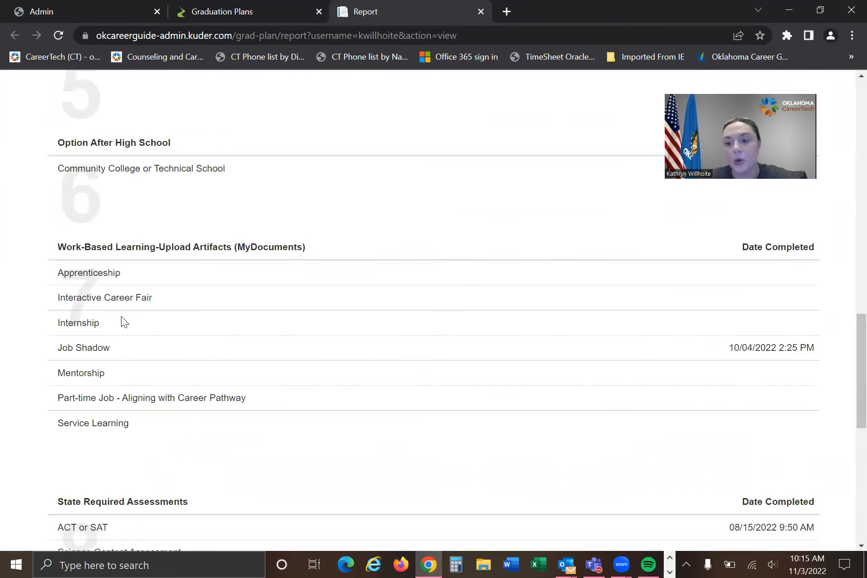
scroll(121, 316, up, 12)
scroll(121, 316, up, 10)
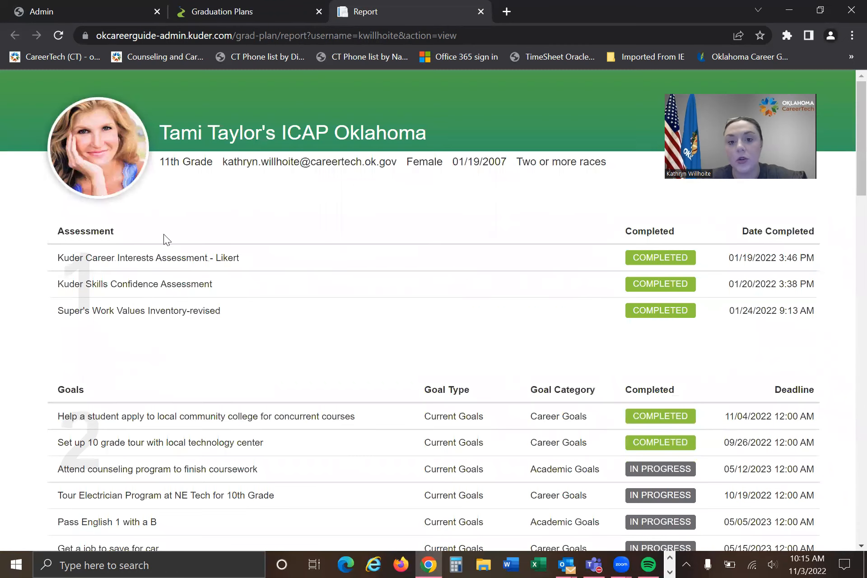
Close the student's report and clear the keyword so the full student list returns.
click(481, 11)
click(198, 242)
key(ctrl+a)
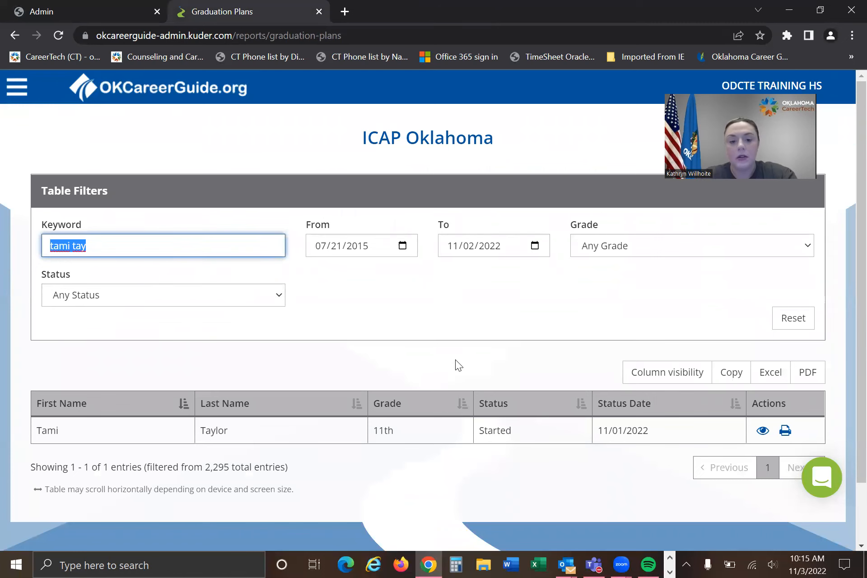
key(BackSpace)
scroll(393, 304, down, 2)
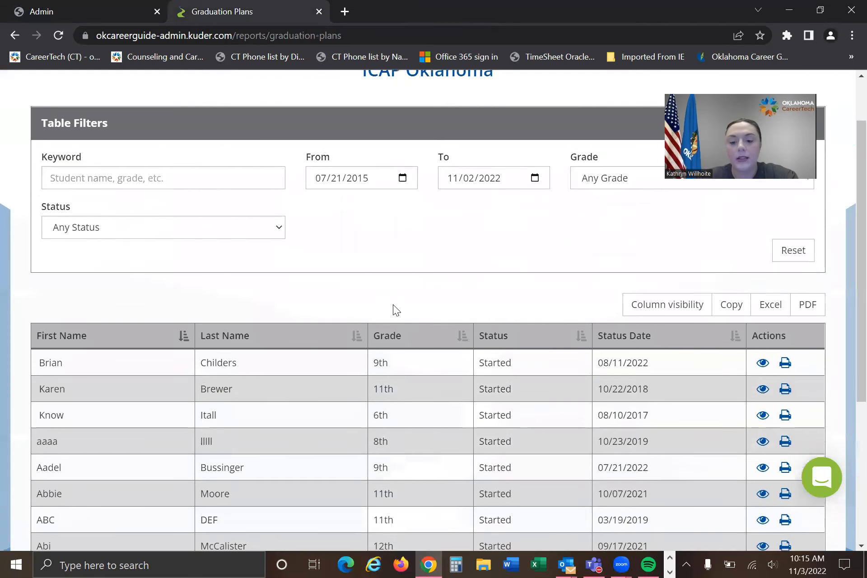
scroll(393, 304, down, 3)
scroll(394, 304, up, 2)
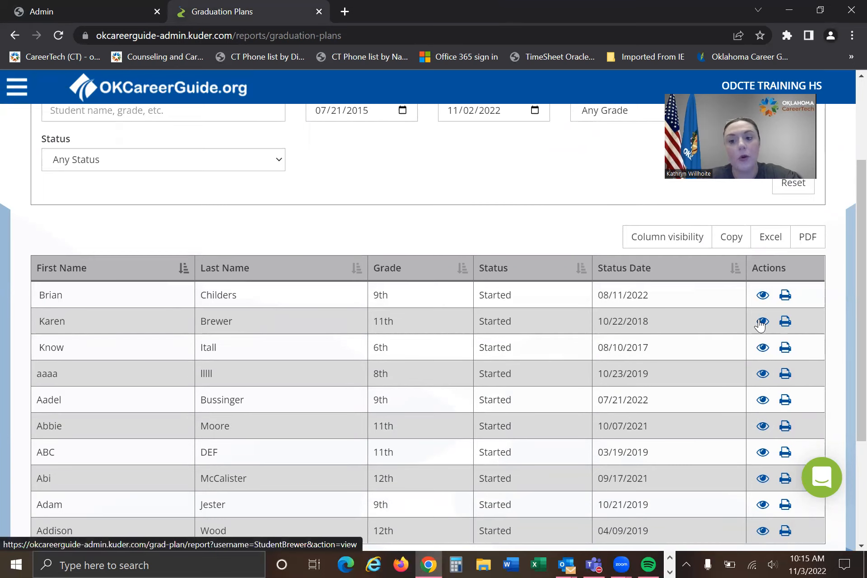
Preview the second student's ICAP report, then close it.
click(763, 321)
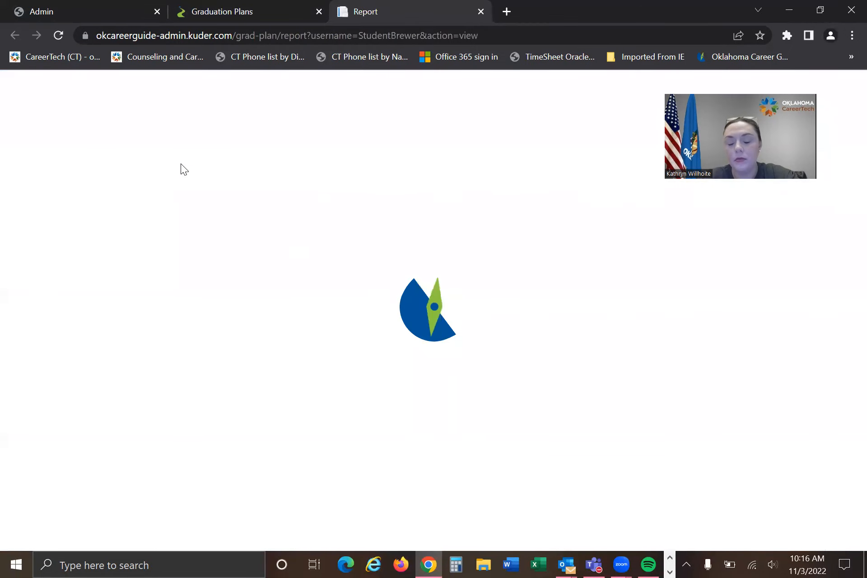
scroll(180, 164, down, 10)
scroll(181, 164, down, 12)
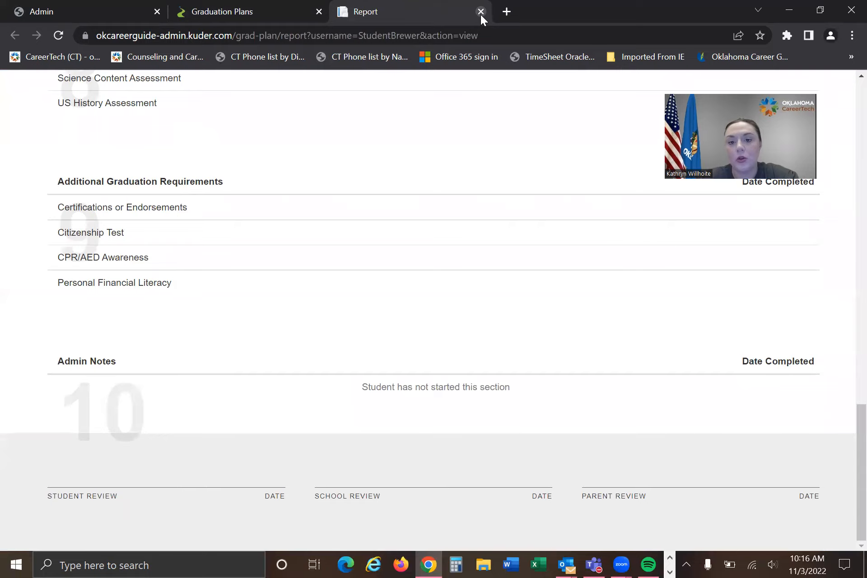
click(481, 12)
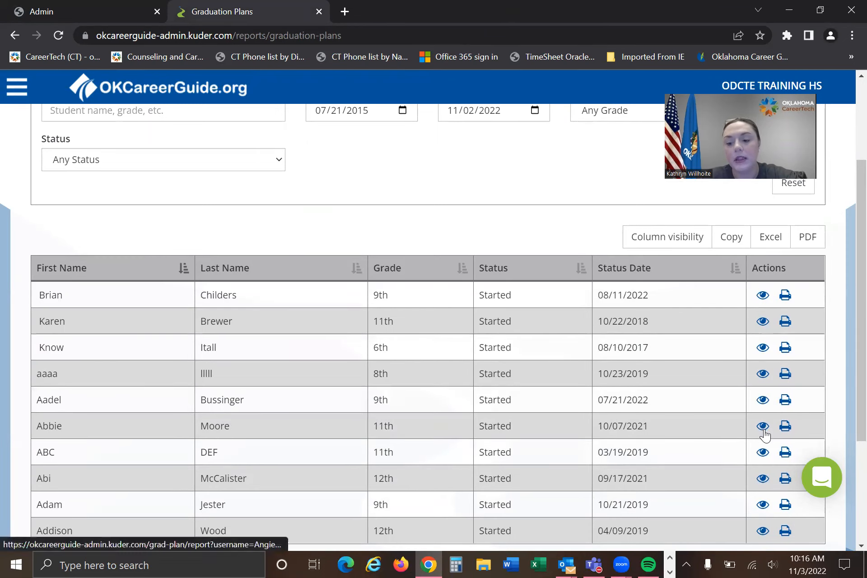
scroll(394, 233, up, 3)
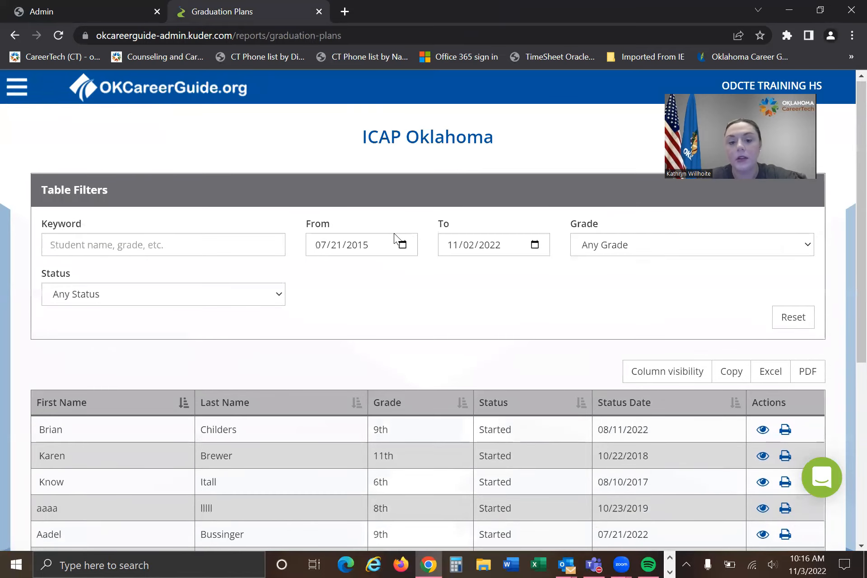
scroll(394, 233, down, 7)
scroll(394, 234, up, 7)
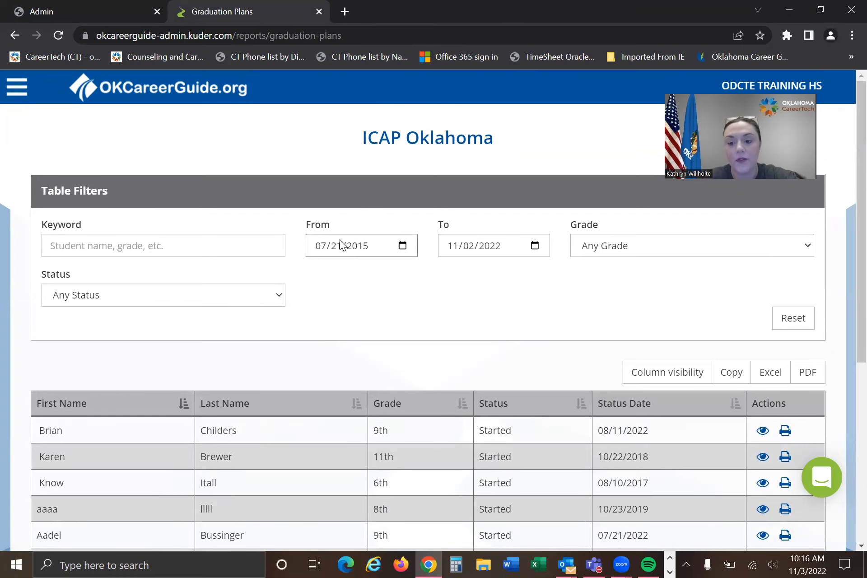
scroll(347, 263, down, 5)
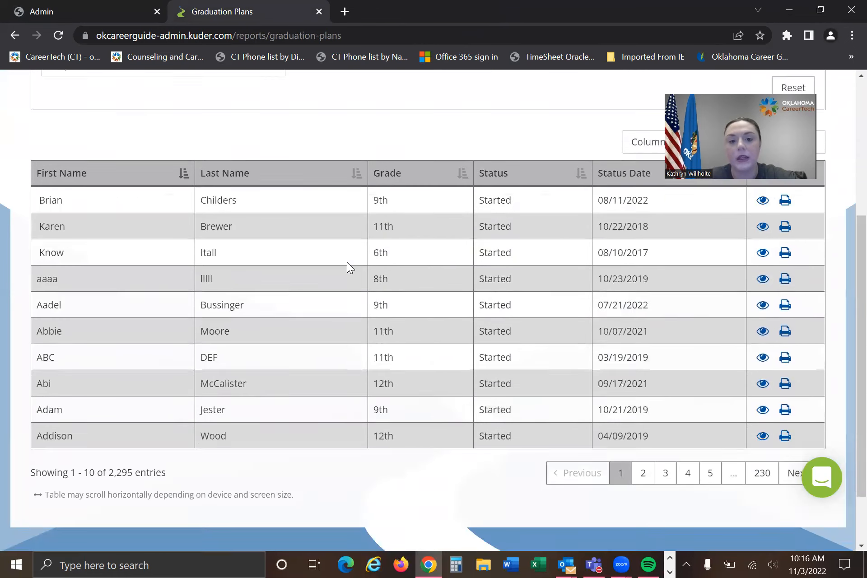
scroll(347, 267, up, 5)
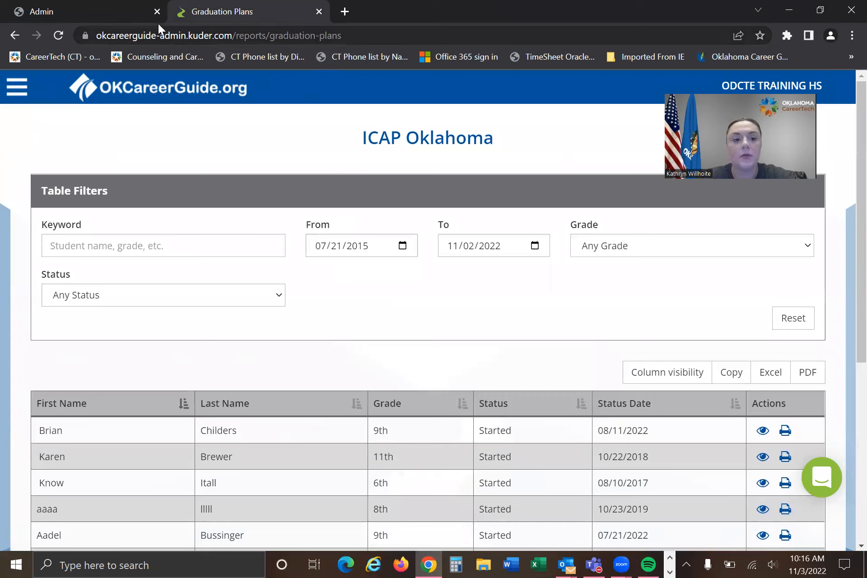
Go back to the admin home and open ICAP Oklahoma's Section Reports by Student.
click(14, 40)
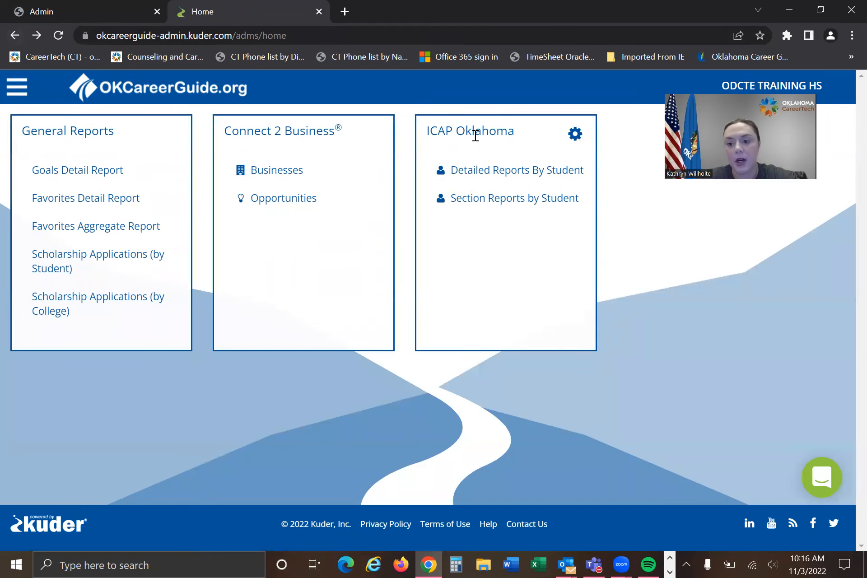
drag(428, 131, 518, 140)
click(518, 141)
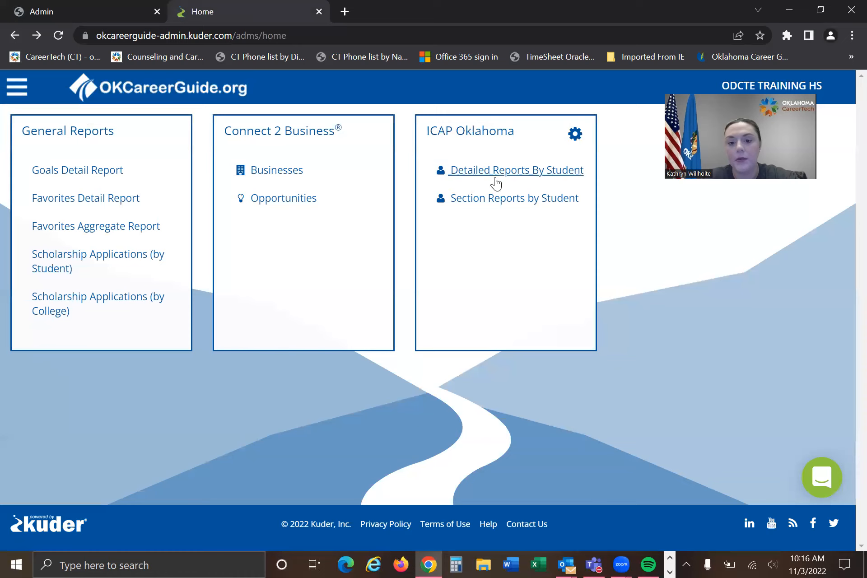
click(492, 207)
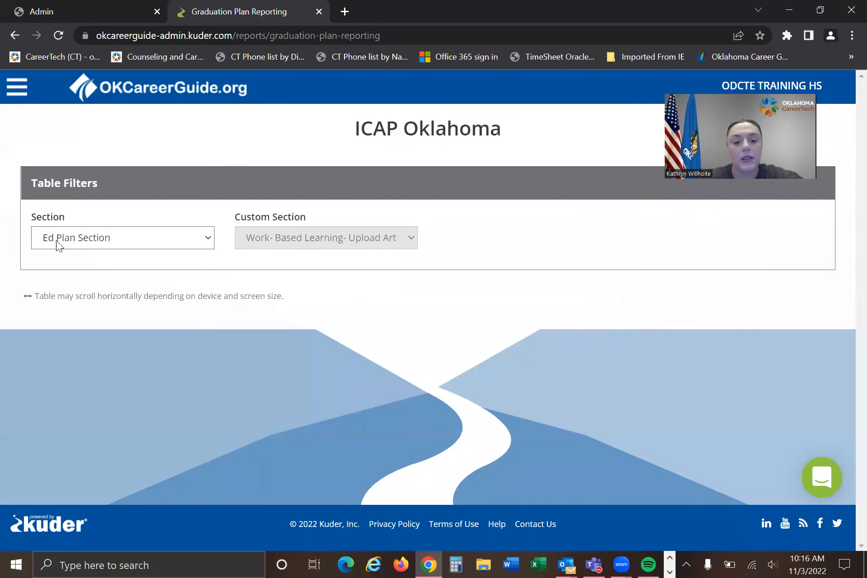
Switch the Section dropdown from Ed Plan Section to Goals Section and open the sixth student's report.
click(79, 237)
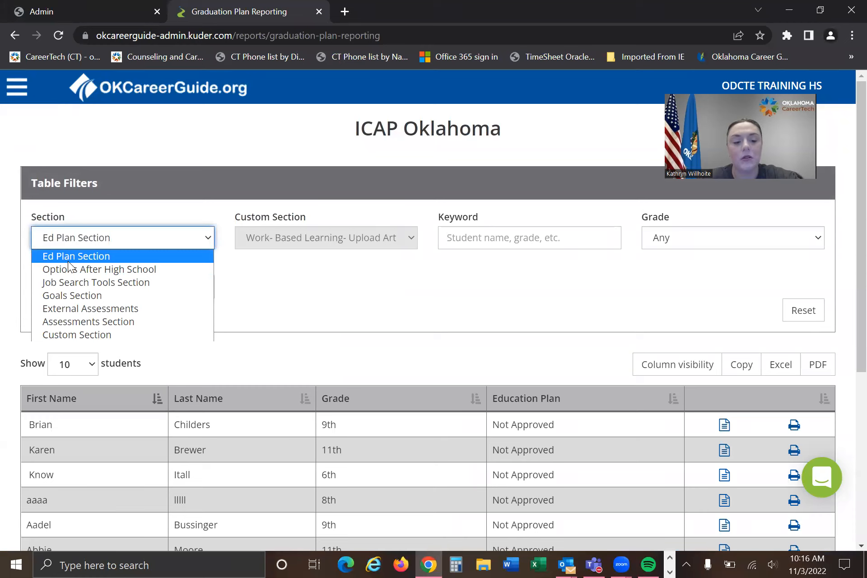
click(70, 238)
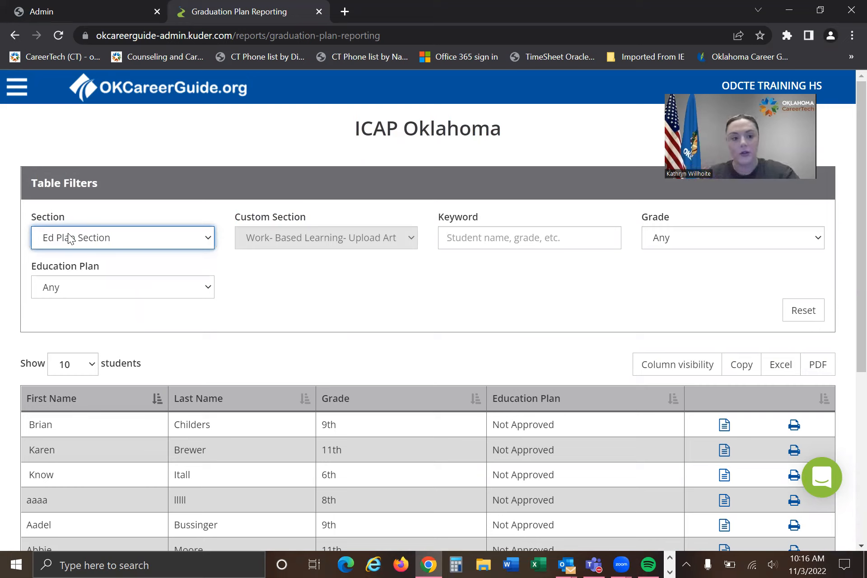
click(105, 244)
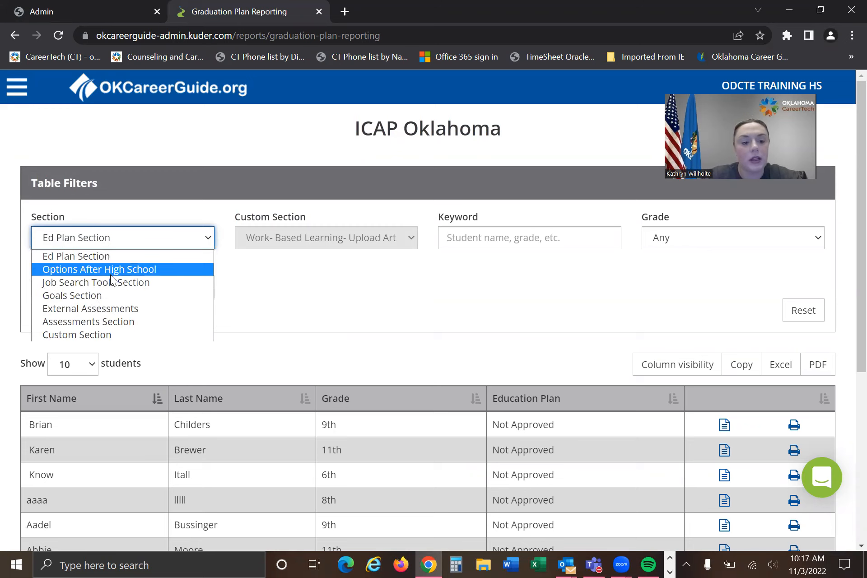
click(82, 295)
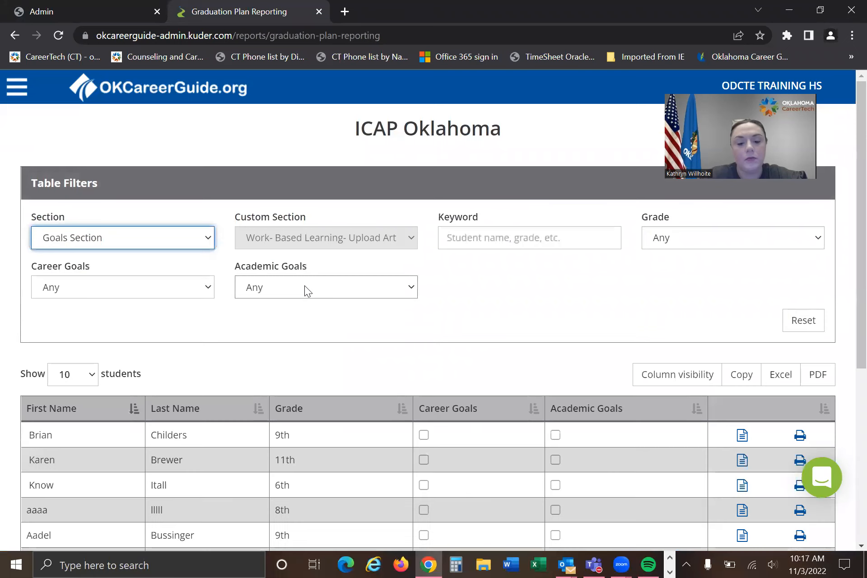
scroll(479, 297, down, 3)
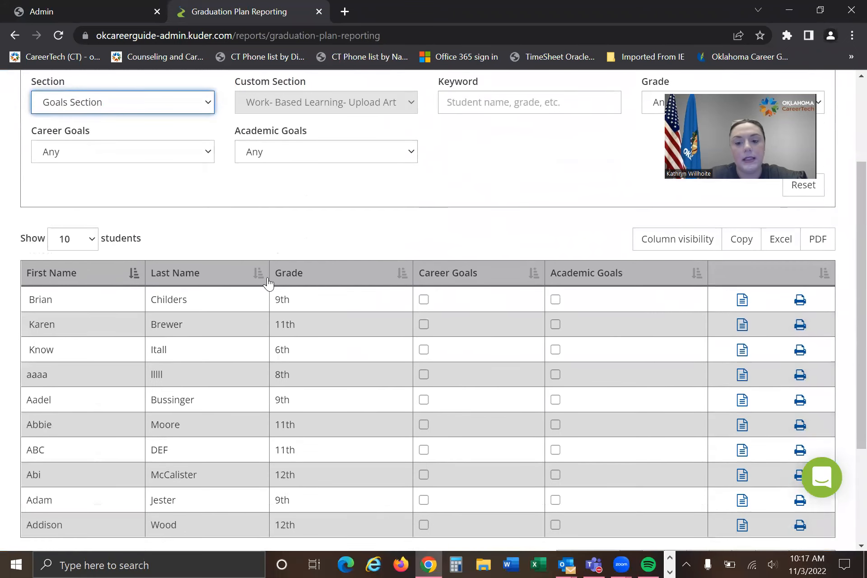
scroll(237, 377, down, 3)
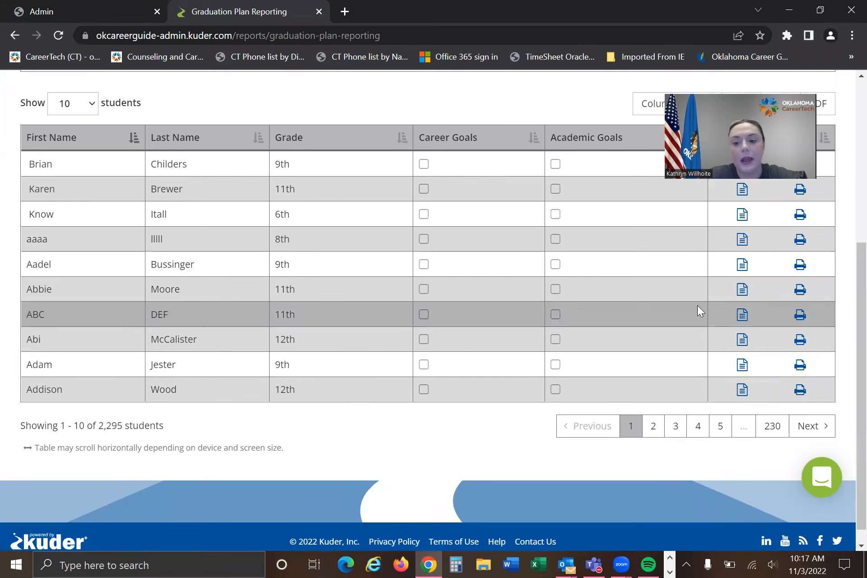
scroll(750, 291, up, 2)
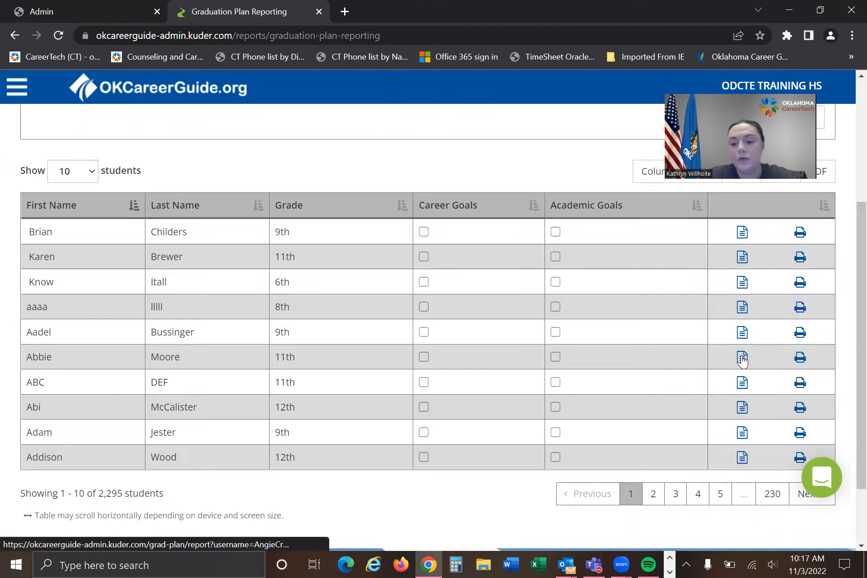
click(742, 359)
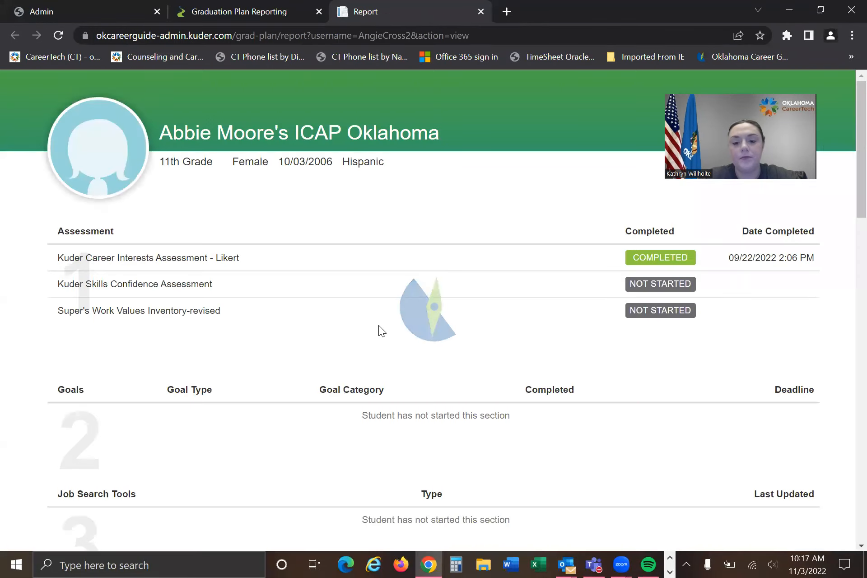
Review the student's Goals report and close its Report tab.
scroll(381, 323, down, 15)
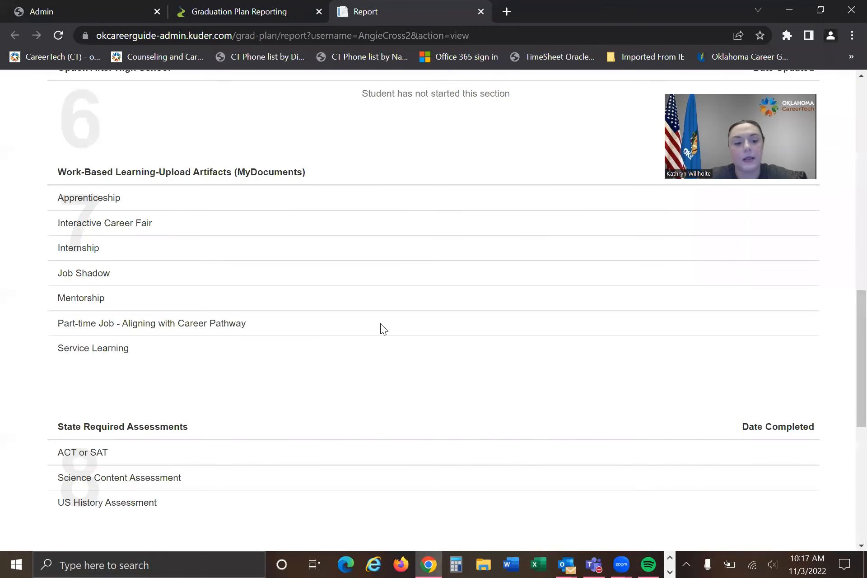
scroll(380, 323, down, 4)
scroll(381, 324, up, 1)
scroll(380, 323, down, 4)
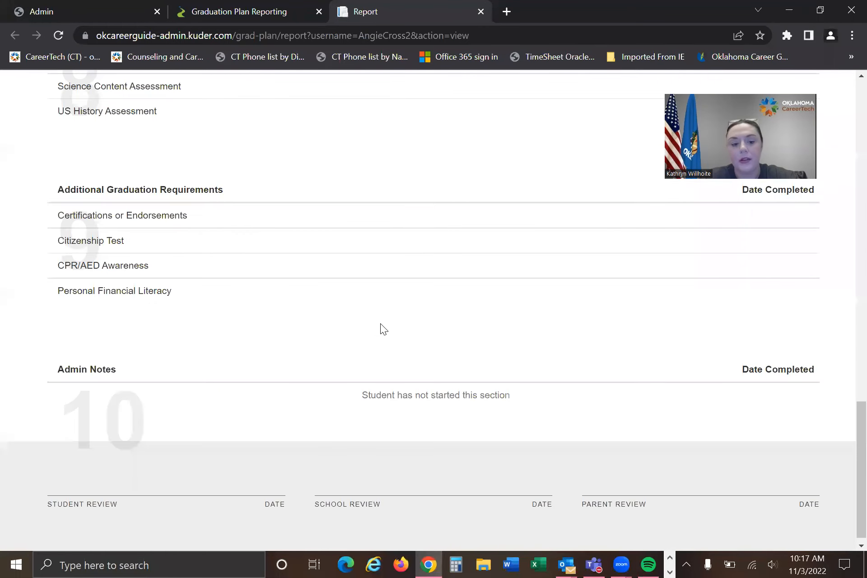
scroll(380, 323, up, 20)
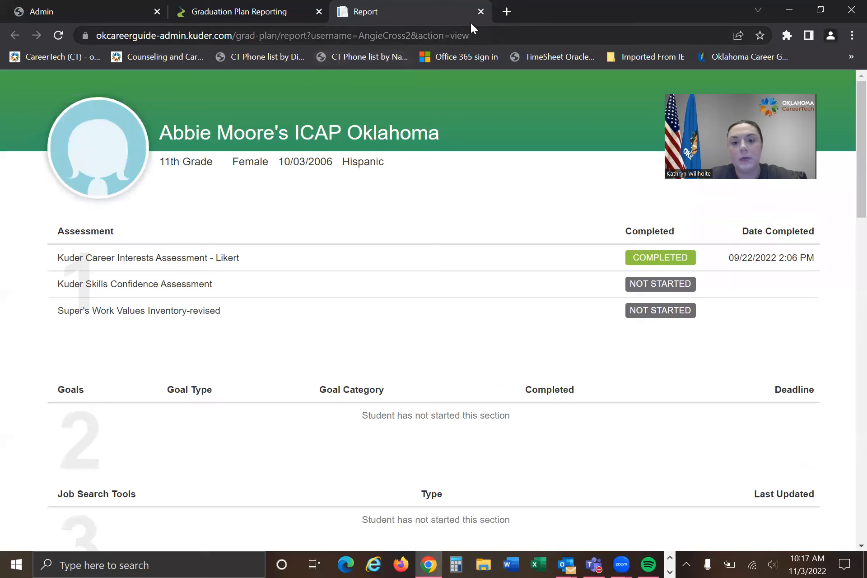
click(480, 11)
Return through the navigation menu to the admin home page of report groups.
scroll(2, 365, up, 3)
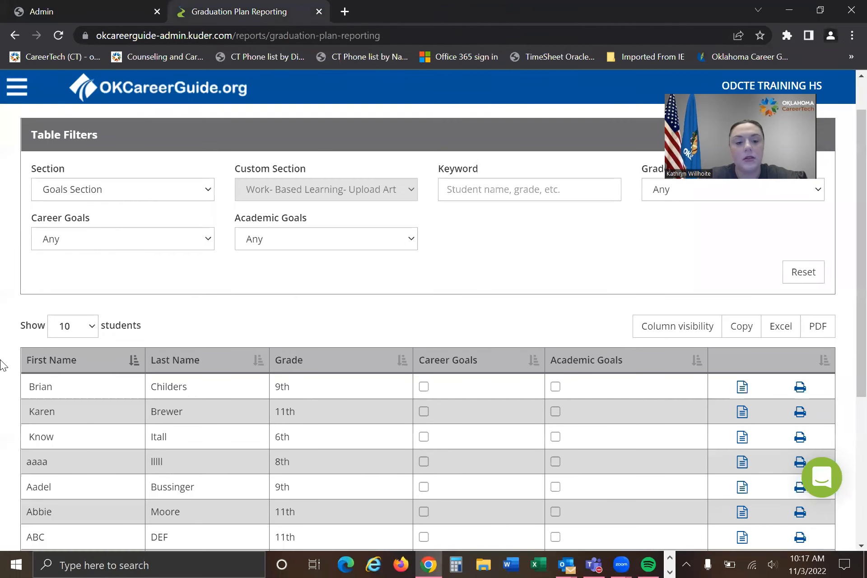
scroll(2, 365, up, 1)
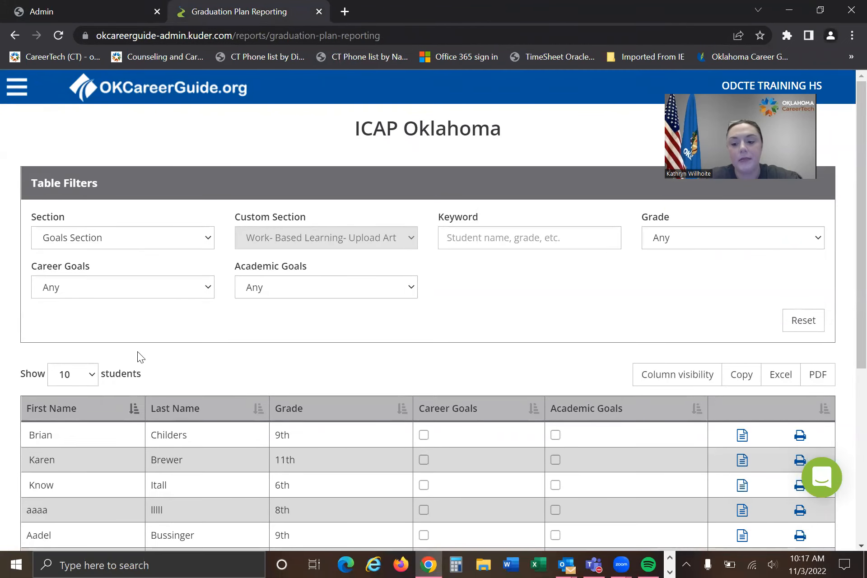
scroll(299, 365, down, 2)
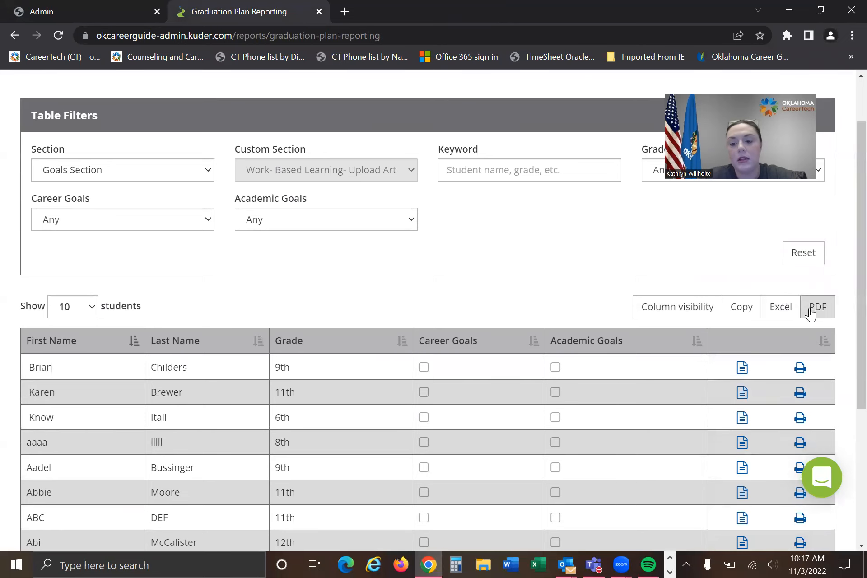
scroll(746, 311, up, 2)
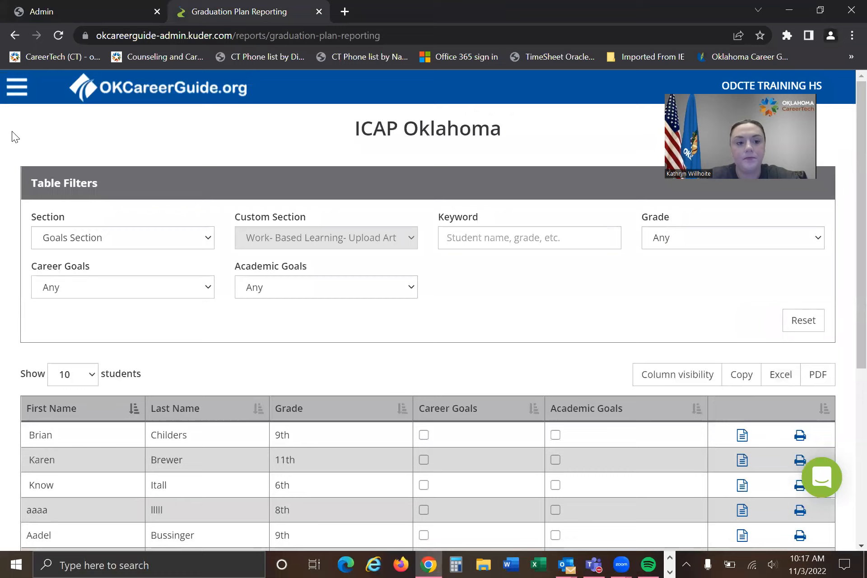
click(21, 101)
click(89, 168)
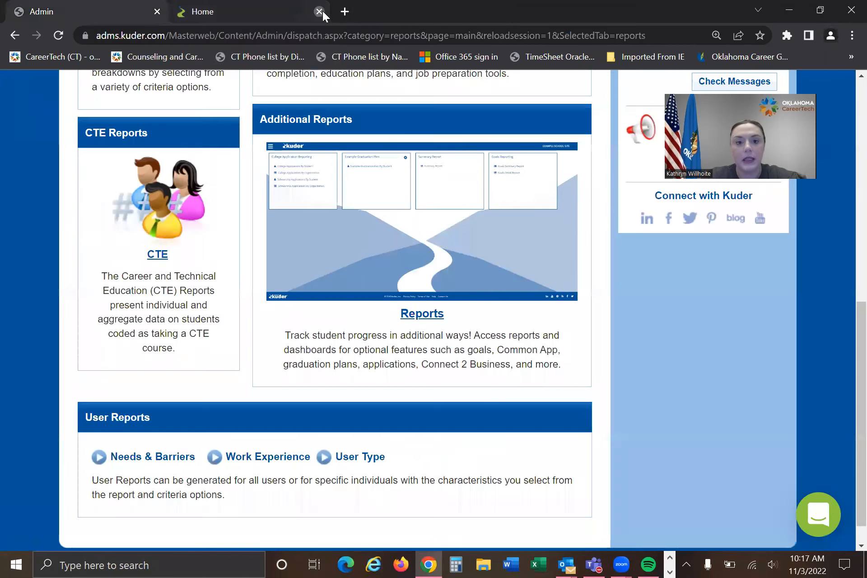
Open Administration > User Name Report and run it with the default criteria.
click(319, 11)
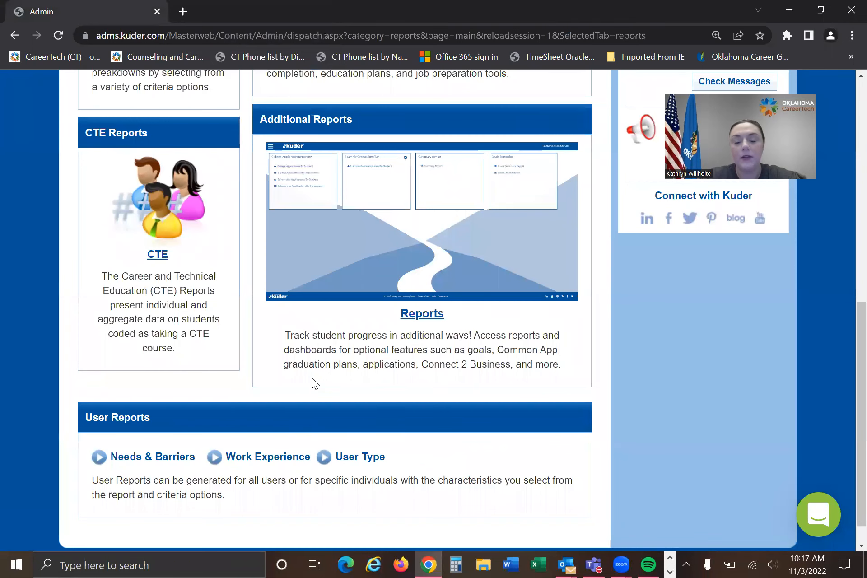
scroll(312, 375, up, 5)
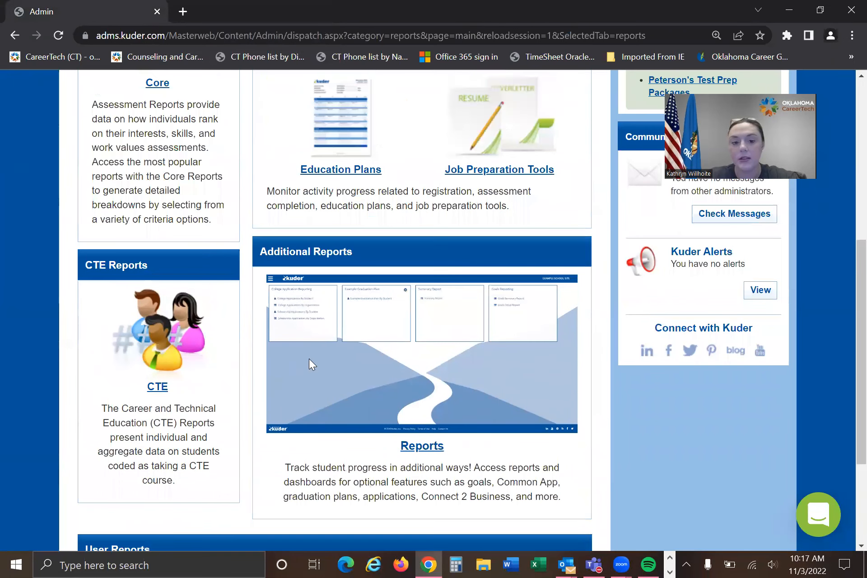
click(310, 117)
scroll(343, 220, down, 5)
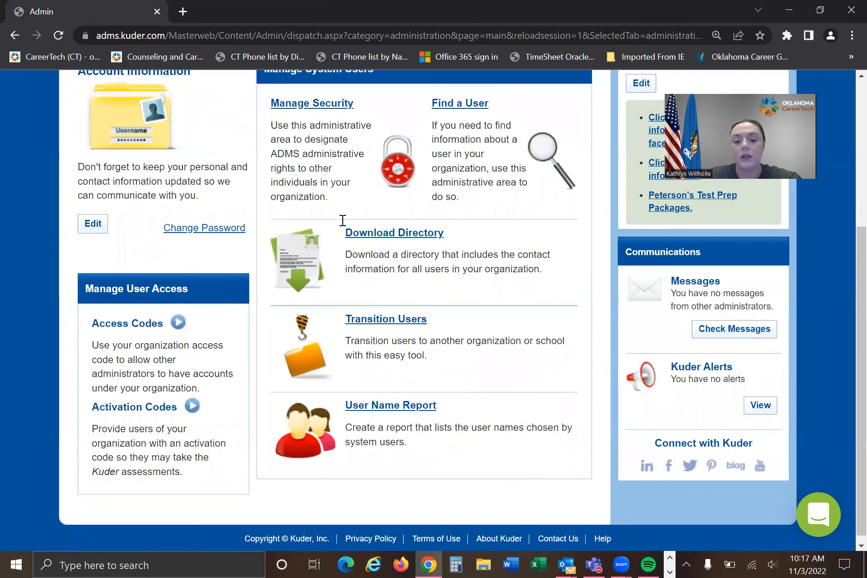
scroll(385, 406, down, 1)
click(385, 407)
scroll(369, 345, down, 4)
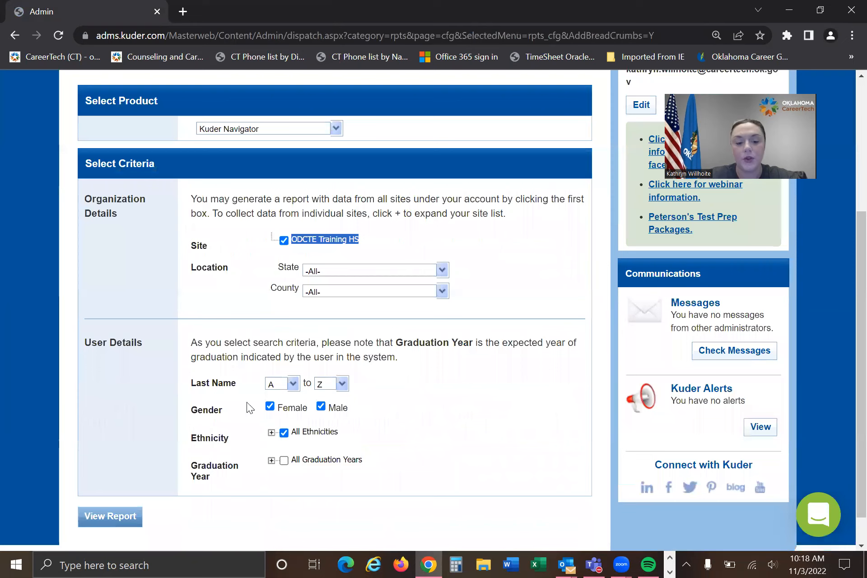
scroll(247, 402, down, 1)
click(115, 487)
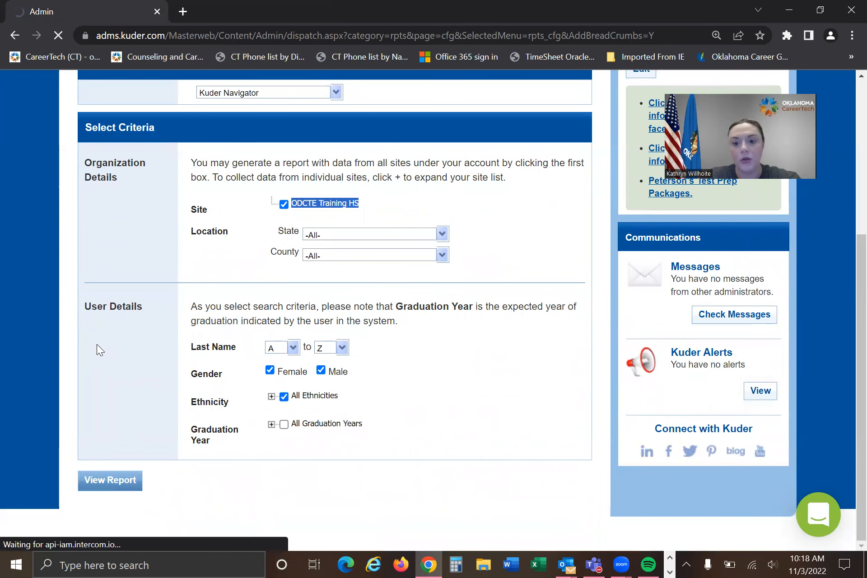
View one student's details from the report in a new tab, then close it.
scroll(95, 370, down, 6)
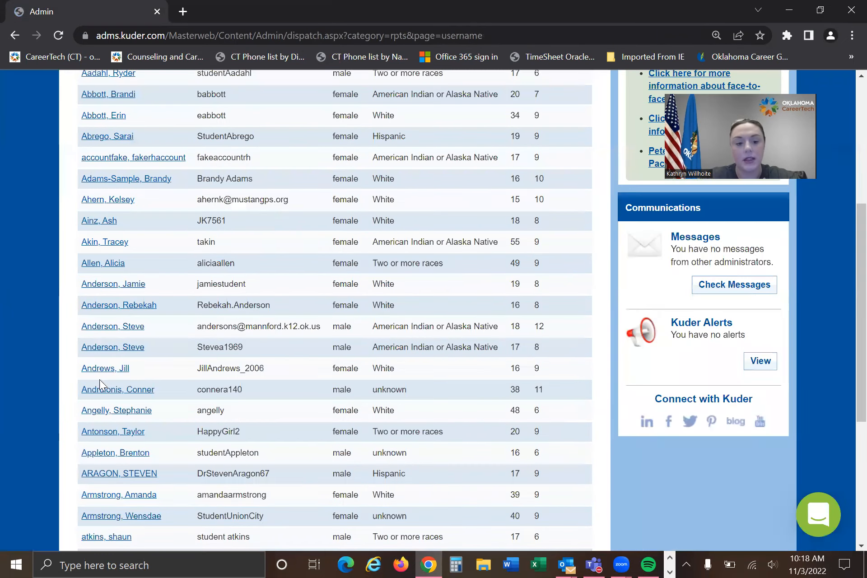
ctrl+click(124, 348)
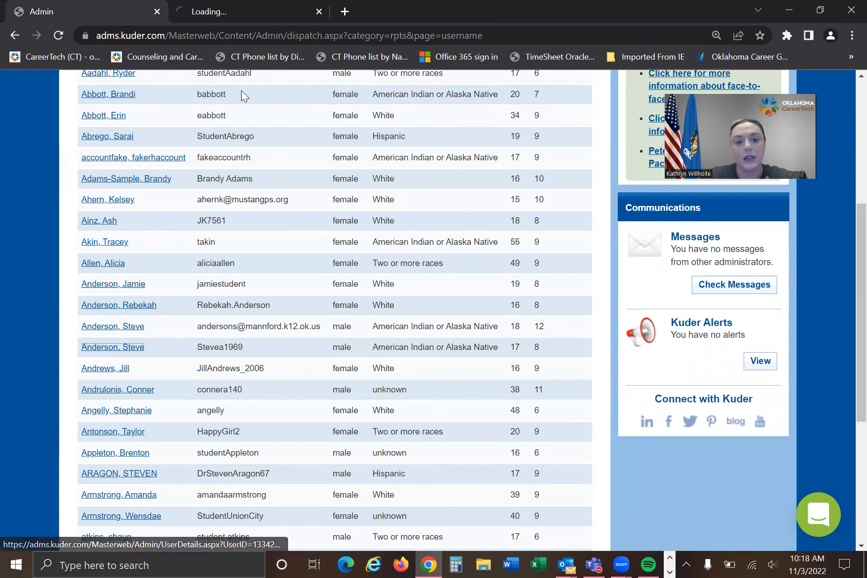
click(228, 15)
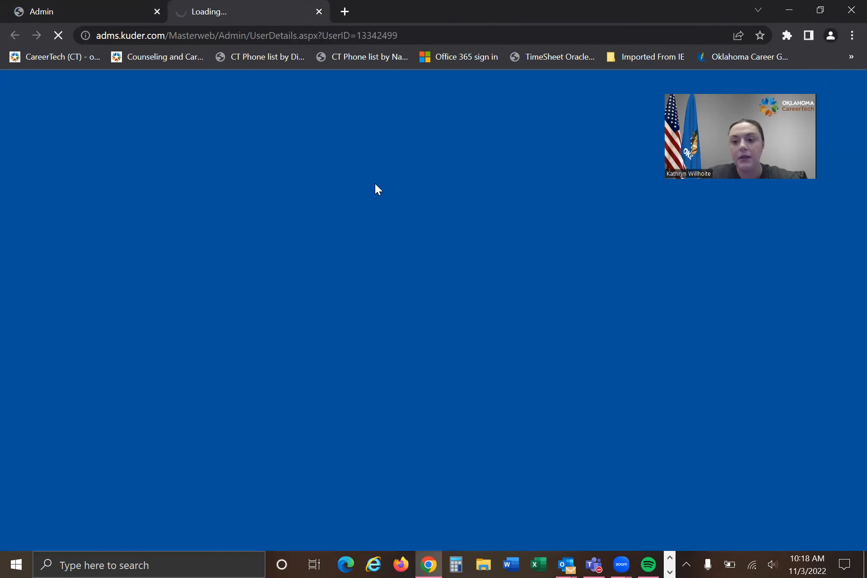
scroll(445, 348, down, 6)
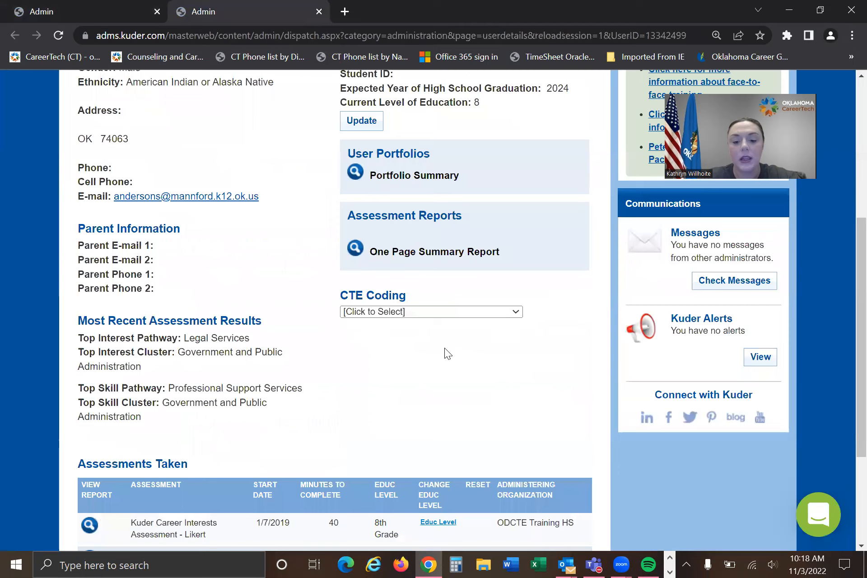
scroll(444, 348, down, 4)
scroll(444, 348, up, 8)
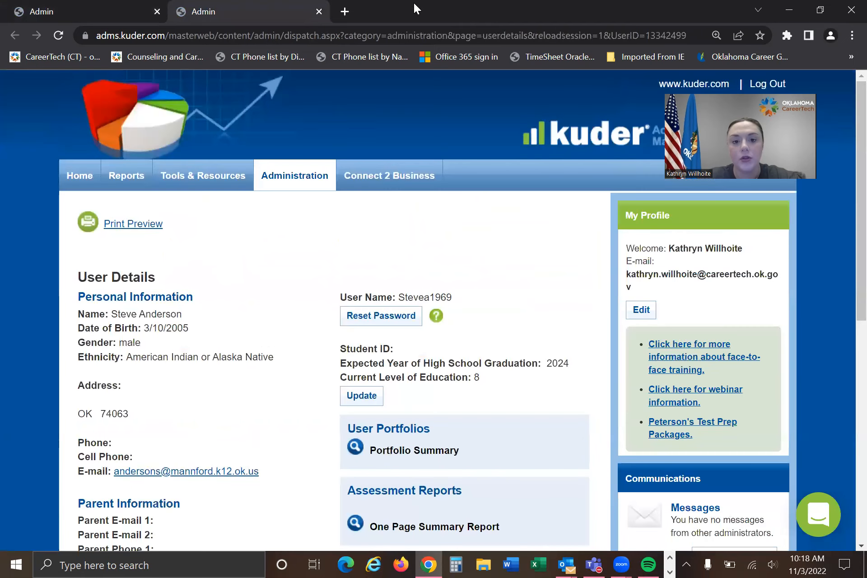
click(320, 12)
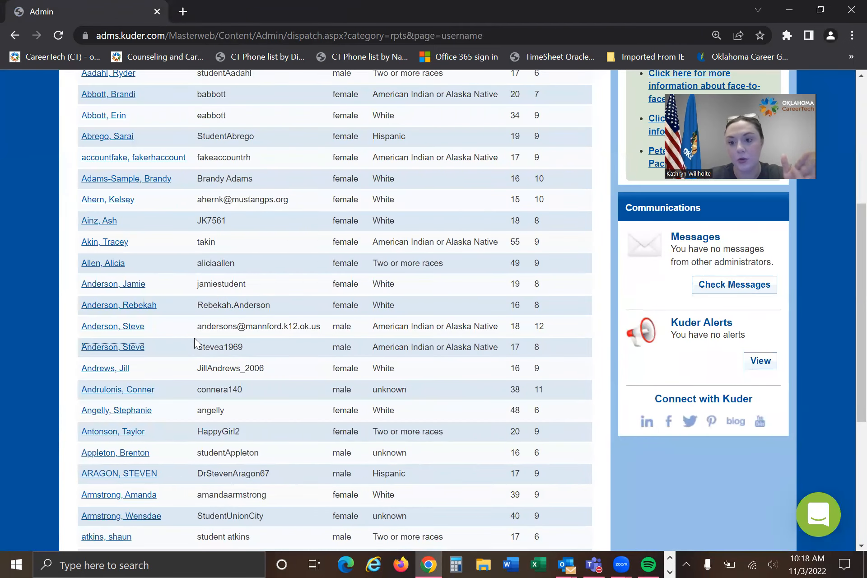
scroll(194, 338, up, 6)
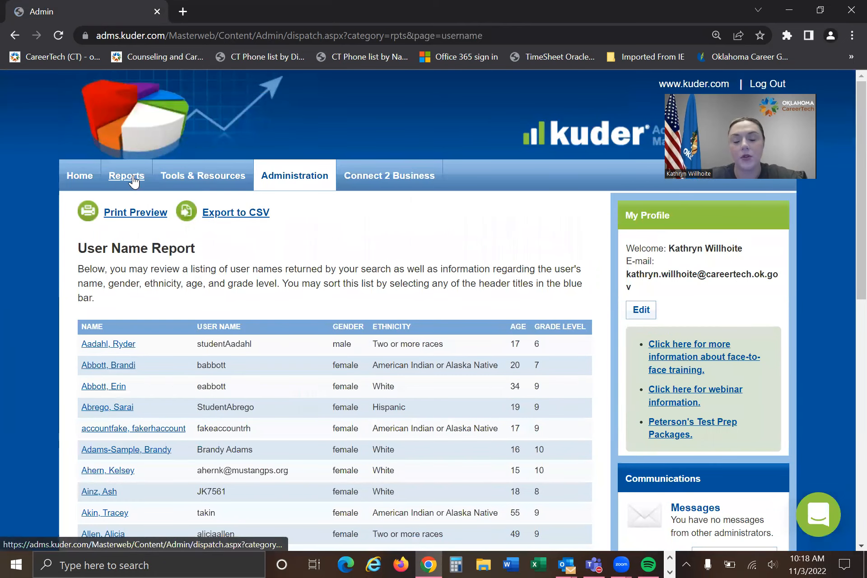
Return from the User Name Report to the Kuder ADMS home page.
click(77, 178)
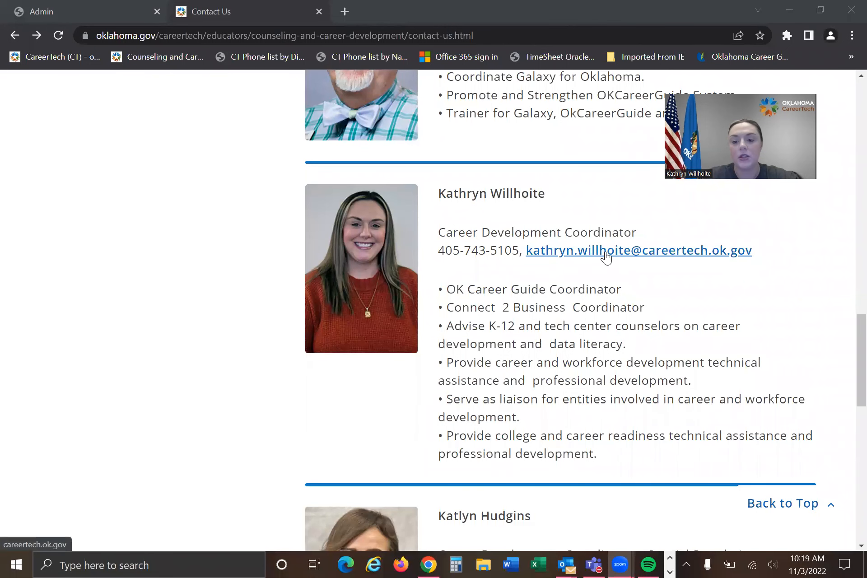
drag(438, 250, 769, 259)
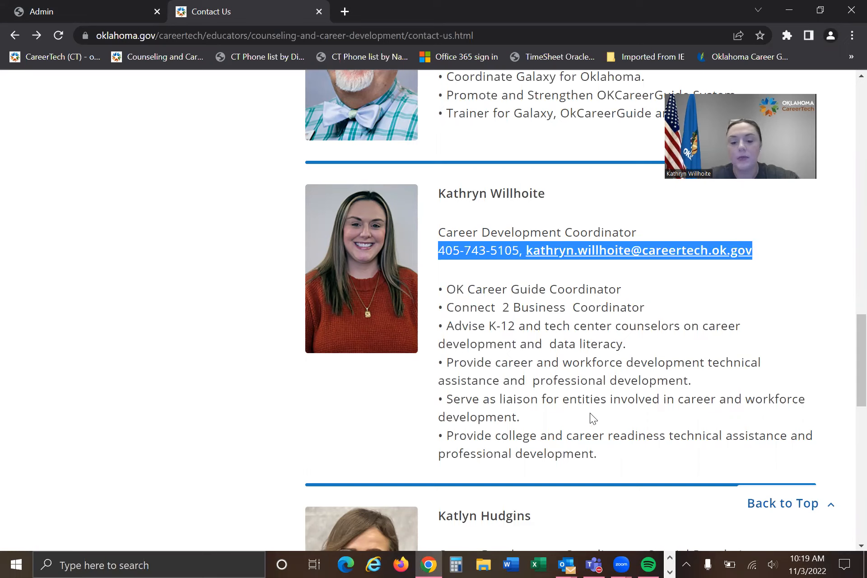
click(479, 370)
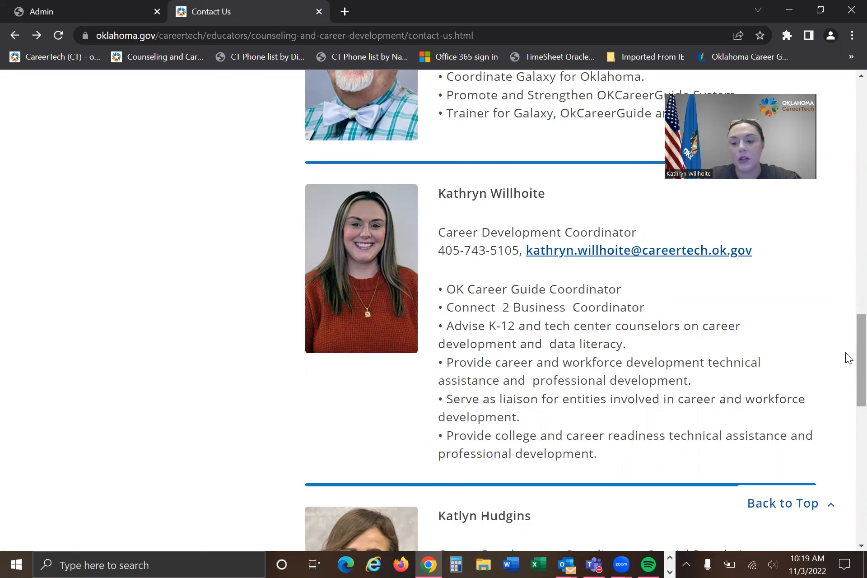
scroll(846, 355, up, 6)
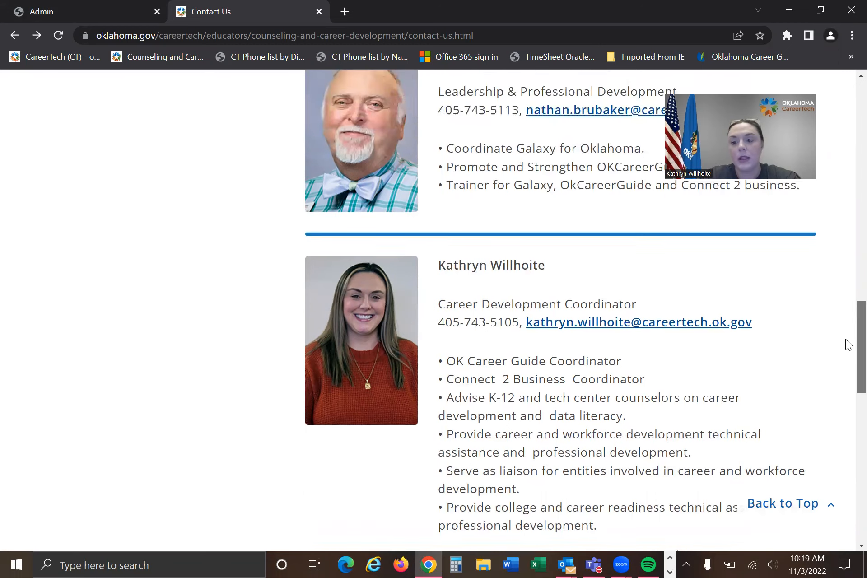
scroll(122, 383, up, 15)
scroll(244, 376, down, 3)
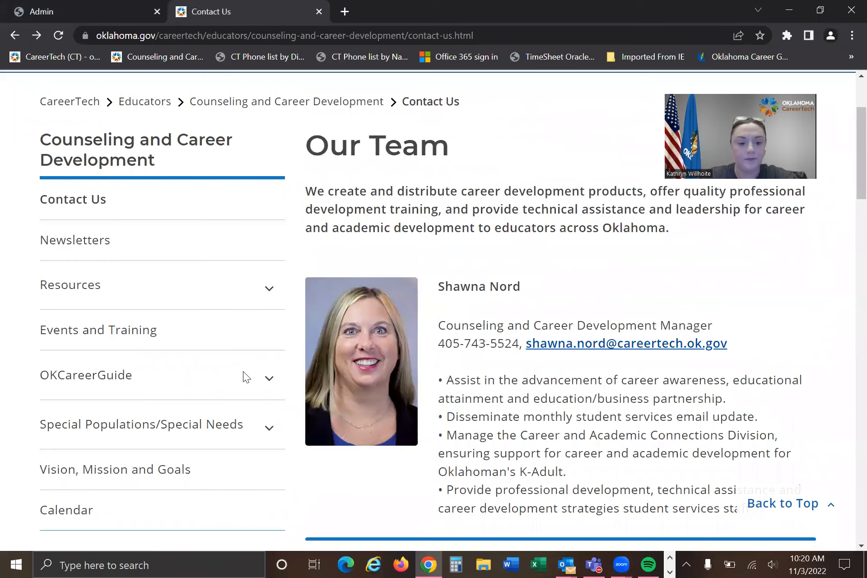
Expand OKCareerGuide in the left navigation and open the OKCareerGuide Training page.
click(269, 378)
scroll(270, 385, down, 3)
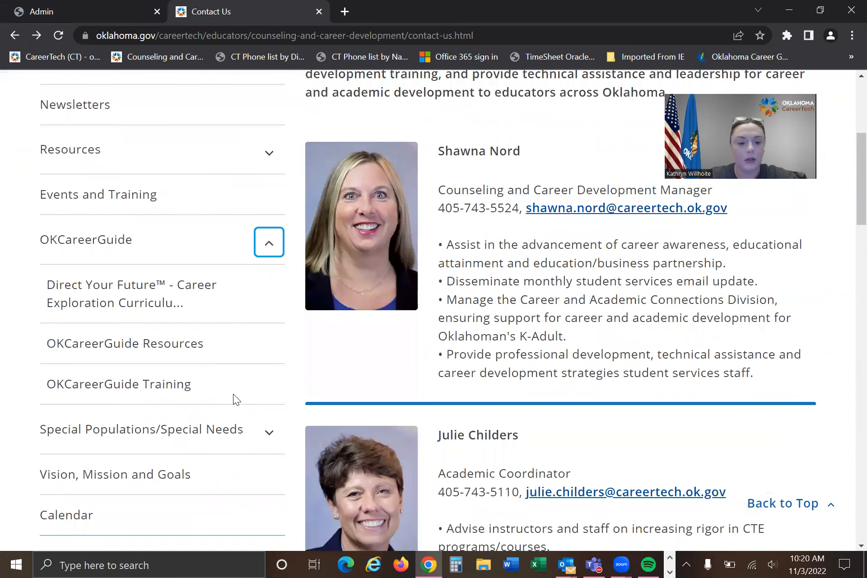
click(141, 388)
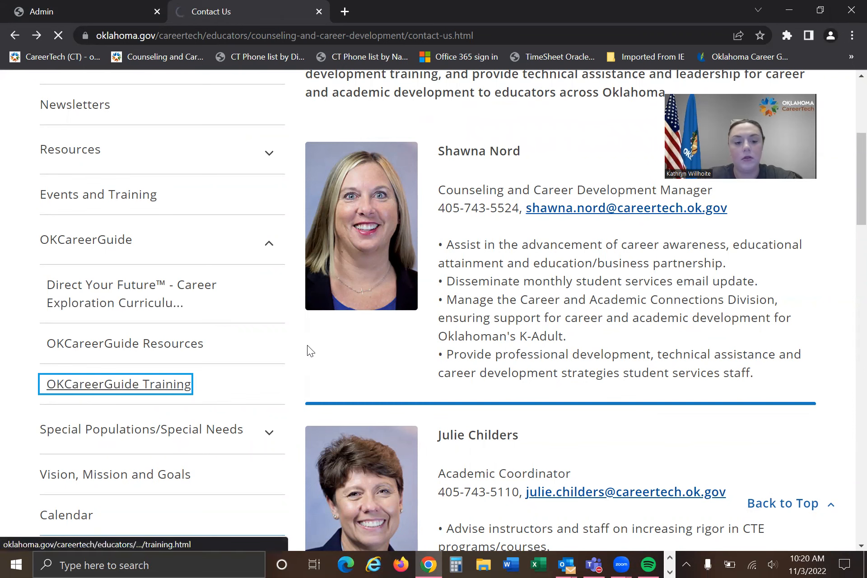
Browse the webinar date tables, highlighting the beginner educator training heading.
scroll(556, 281, down, 8)
scroll(556, 284, down, 15)
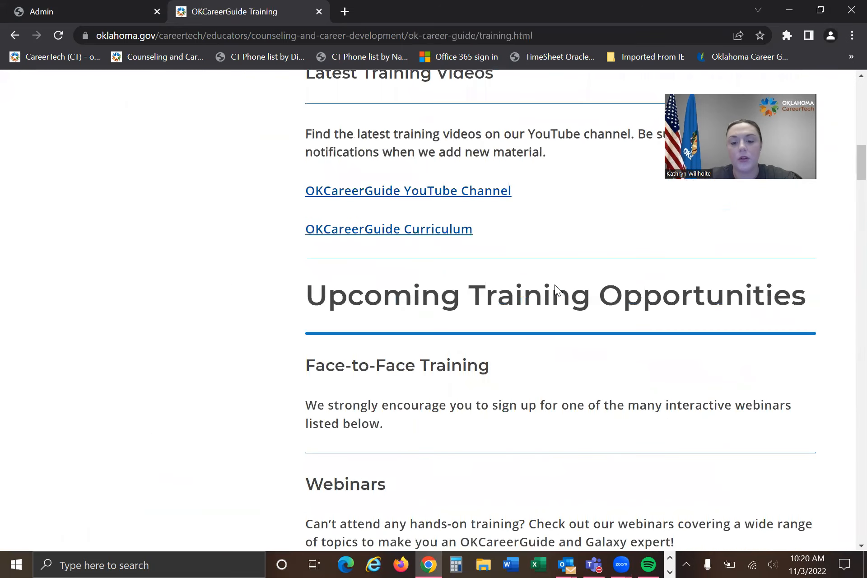
scroll(555, 286, down, 15)
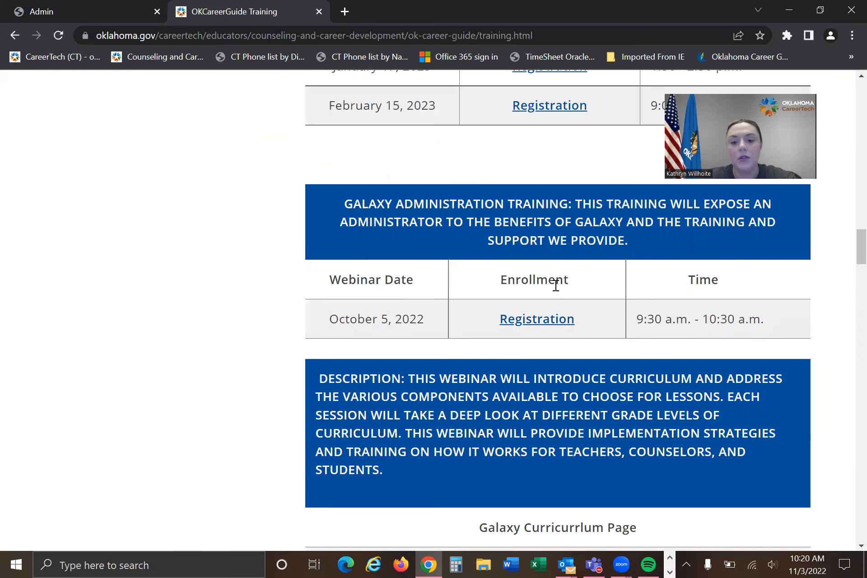
scroll(556, 287, down, 5)
scroll(555, 285, down, 8)
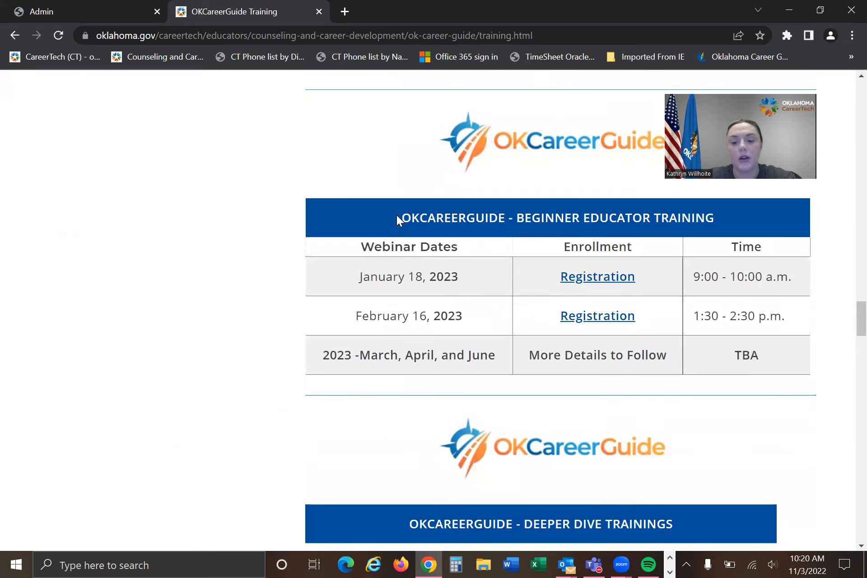
drag(399, 215, 732, 235)
scroll(732, 235, down, 9)
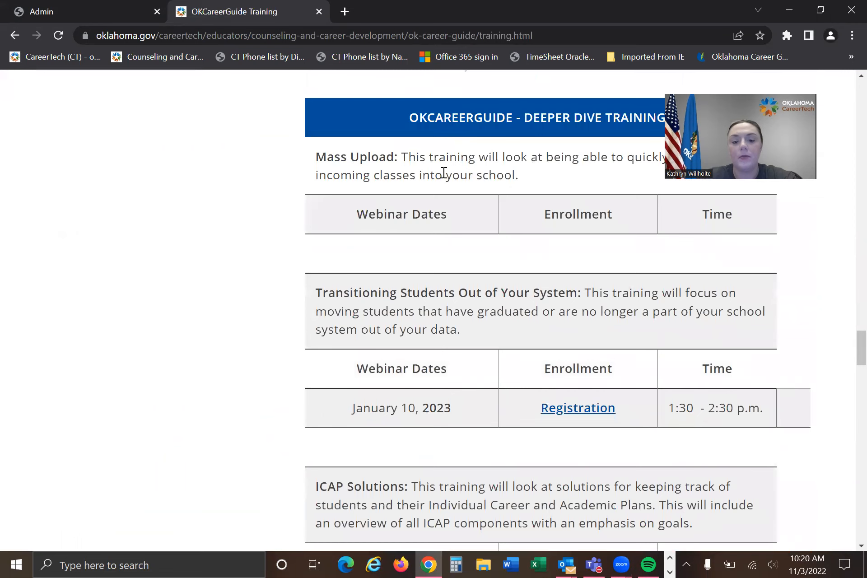
scroll(538, 210, down, 6)
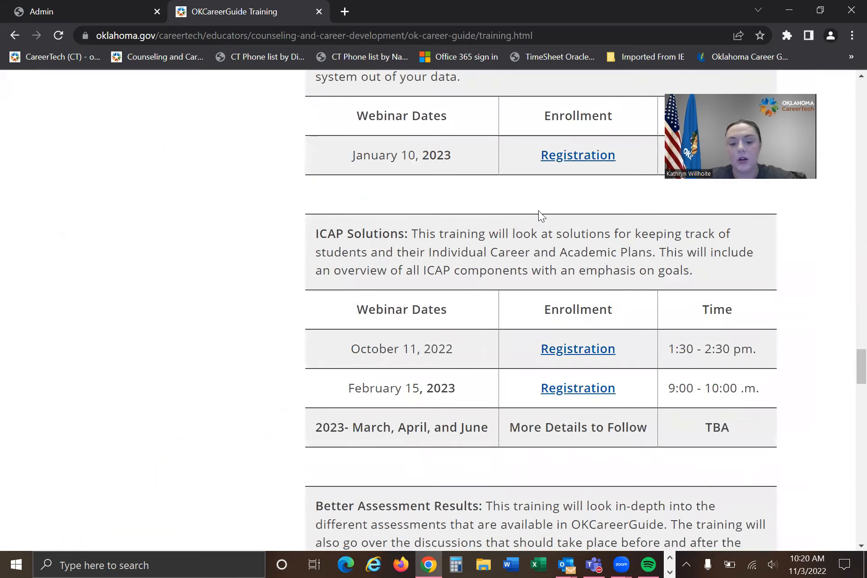
scroll(538, 210, down, 20)
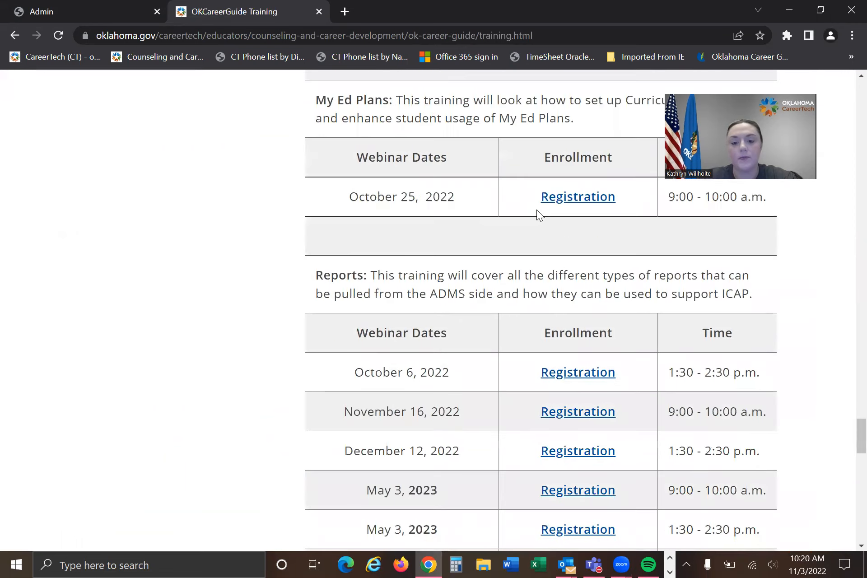
scroll(537, 210, down, 3)
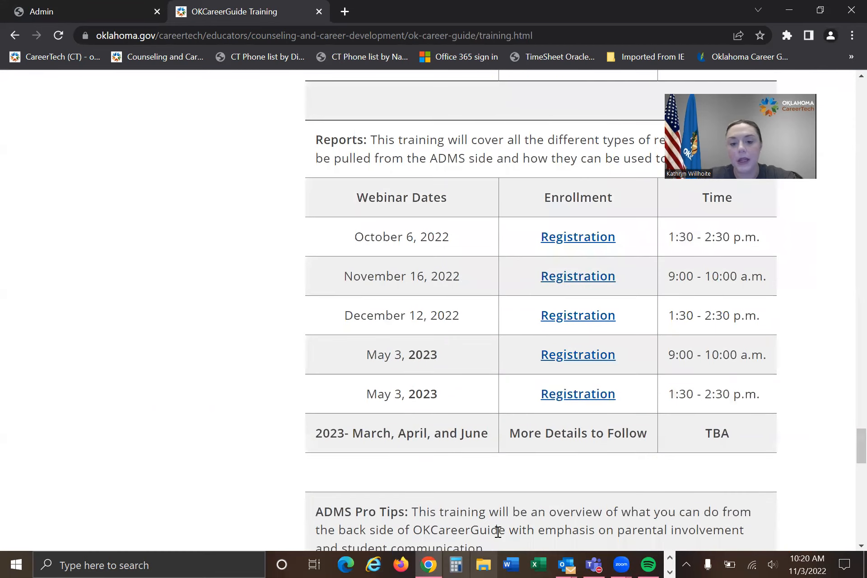